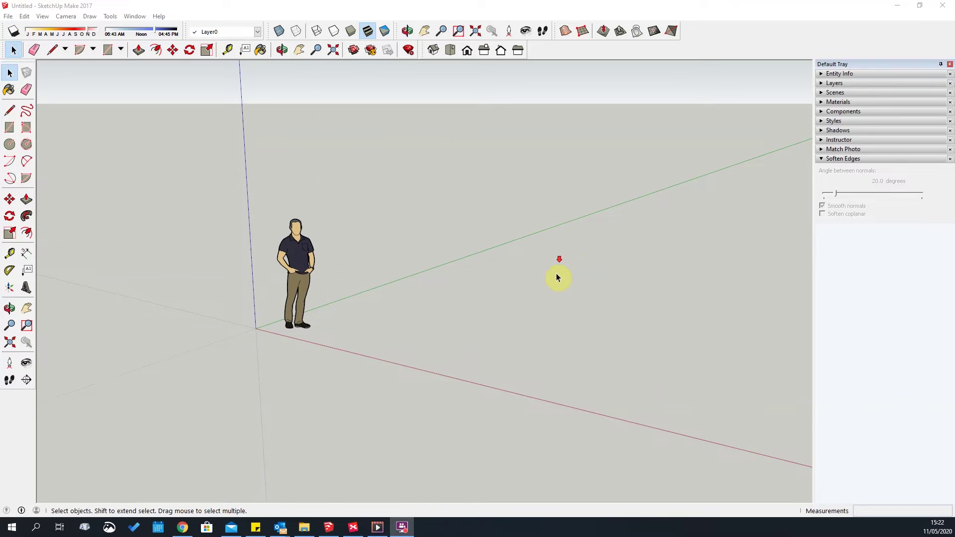
{"action": "scroll", "coordinate": [556, 273], "scroll_direction": "down", "scroll_amount": 2}
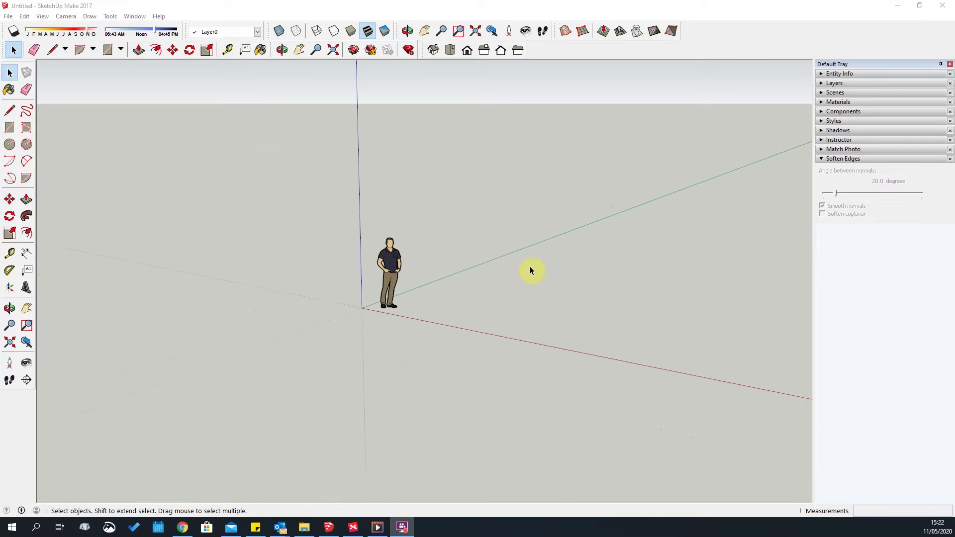
{"action": "scroll", "coordinate": [414, 254], "scroll_direction": "up", "scroll_amount": 3}
{"action": "middle_click_drag", "start_coordinate": [511, 245], "coordinate": [423, 276]}
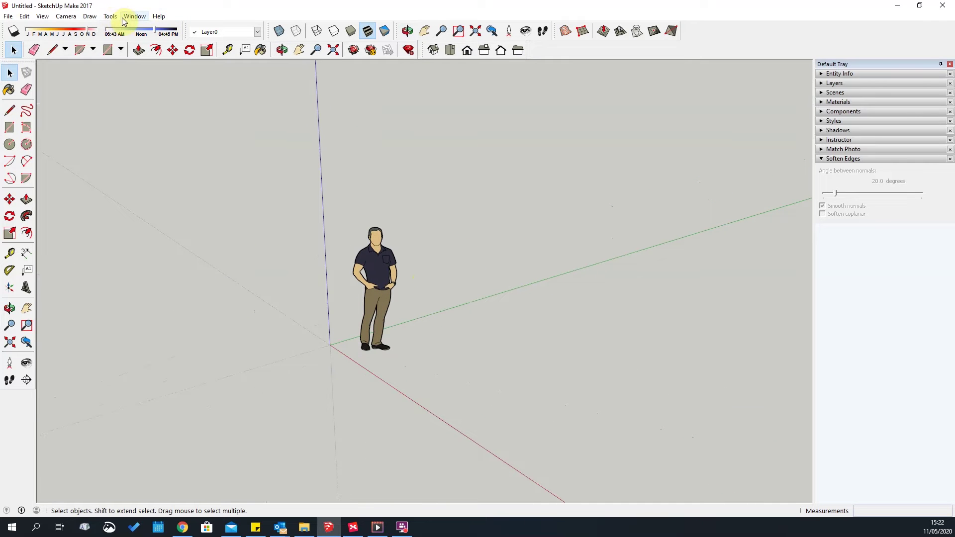
{"action": "left_click", "coordinate": [105, 18]}
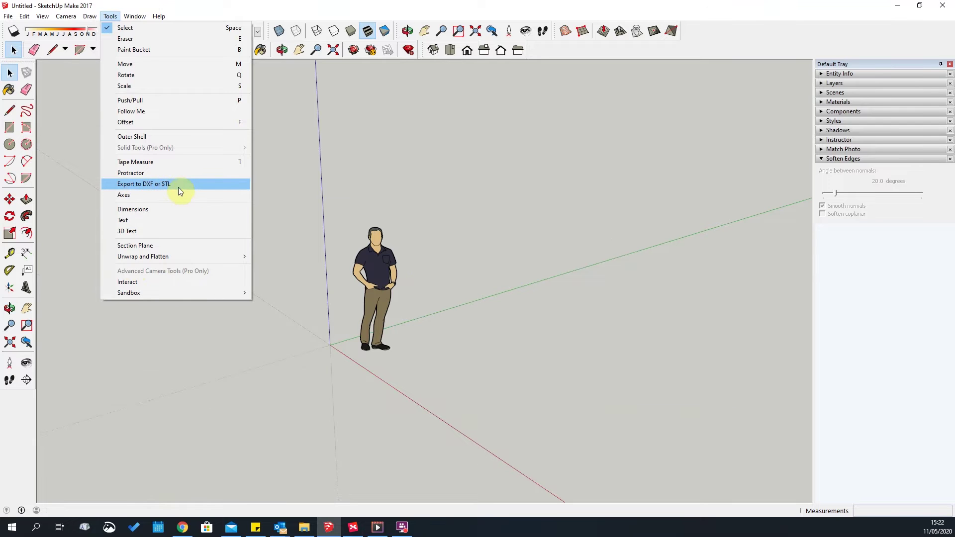
{"action": "left_click", "coordinate": [550, 179]}
{"action": "middle_click_drag", "start_coordinate": [331, 245], "coordinate": [375, 215]}
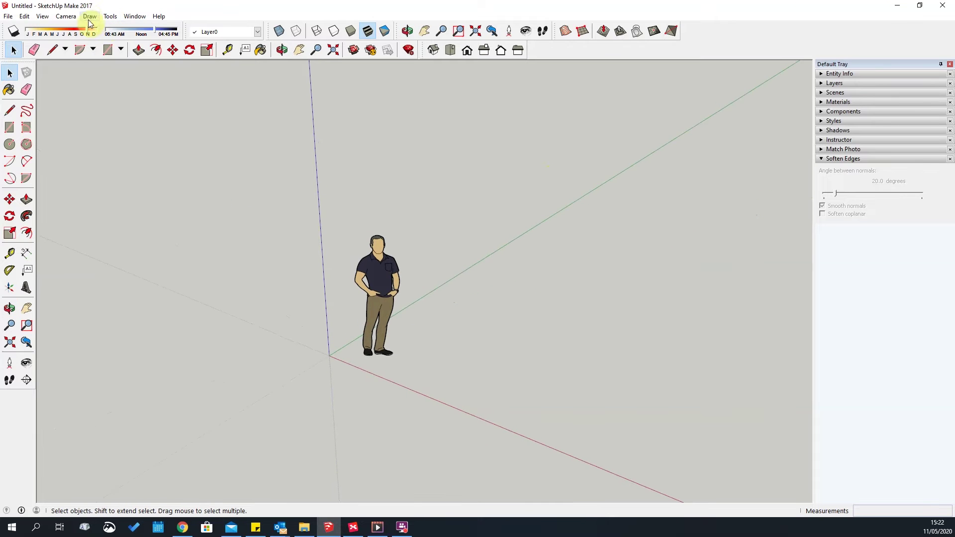
{"action": "left_click", "coordinate": [109, 20]}
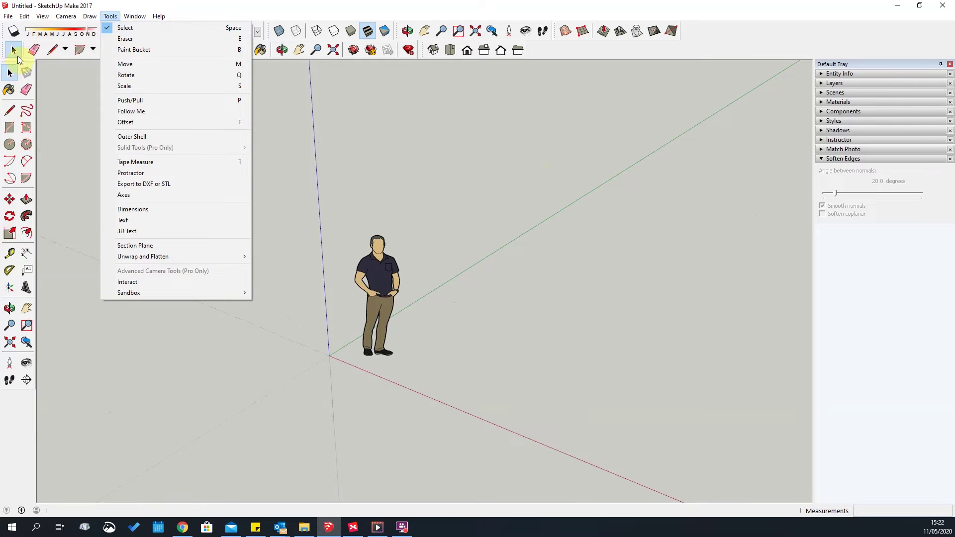
Select the standing figure with the Select tool, and clear the selection.
{"action": "left_click", "coordinate": [11, 74]}
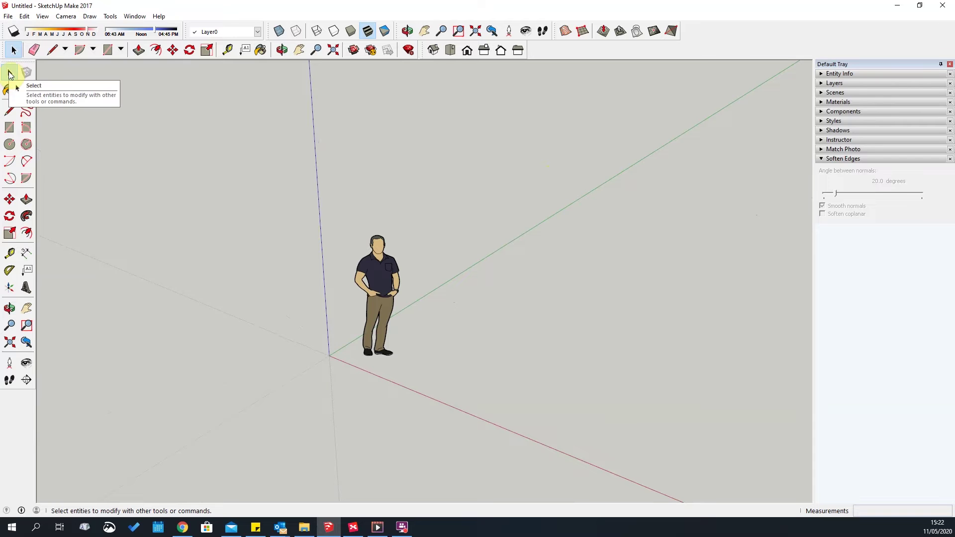
{"action": "left_click", "coordinate": [380, 282]}
{"action": "left_click", "coordinate": [490, 242]}
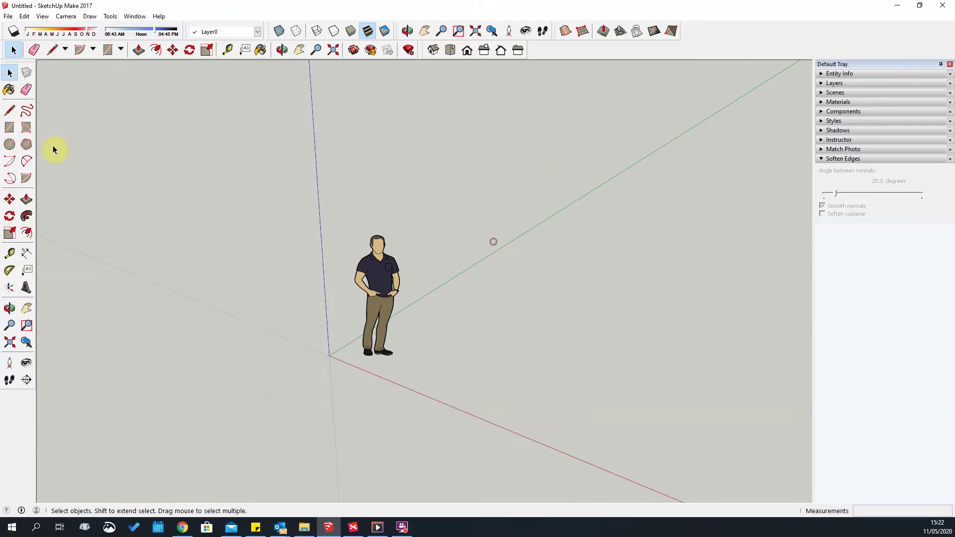
Draw two rectangles on the ground beside the figure so that the second overlaps the long side of the first.
{"action": "left_click", "coordinate": [108, 49]}
{"action": "left_click", "coordinate": [437, 357]}
{"action": "left_click", "coordinate": [693, 260]}
{"action": "scroll", "coordinate": [576, 323], "scroll_direction": "down", "scroll_amount": 2}
{"action": "left_click", "coordinate": [505, 291]}
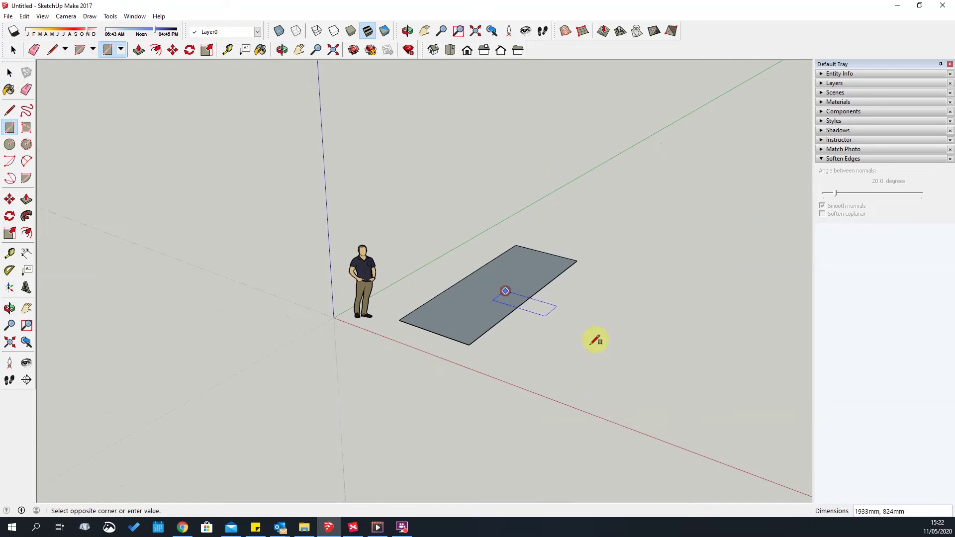
{"action": "left_click", "coordinate": [656, 382]}
{"action": "scroll", "coordinate": [563, 330], "scroll_direction": "up", "scroll_amount": 2}
{"action": "middle_click_drag", "start_coordinate": [644, 332], "coordinate": [386, 396]}
{"action": "scroll", "coordinate": [457, 307], "scroll_direction": "up", "scroll_amount": 2}
{"action": "scroll", "coordinate": [376, 339], "scroll_direction": "down", "scroll_amount": 4}
{"action": "middle_click_drag", "start_coordinate": [591, 376], "coordinate": [567, 364]}
{"action": "scroll", "coordinate": [567, 365], "scroll_direction": "down", "scroll_amount": 2}
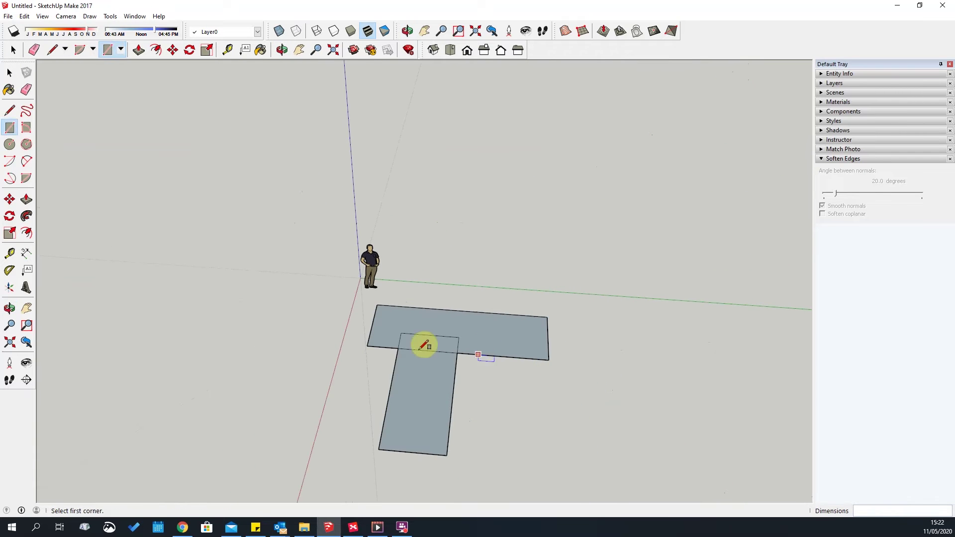
Select the inner edges of the overlap between the two rectangles one at a time, and clear the selection.
{"action": "key", "text": "space"}
{"action": "scroll", "coordinate": [428, 348], "scroll_direction": "up", "scroll_amount": 4}
{"action": "scroll", "coordinate": [413, 321], "scroll_direction": "down", "scroll_amount": 3}
{"action": "left_click", "coordinate": [415, 322]}
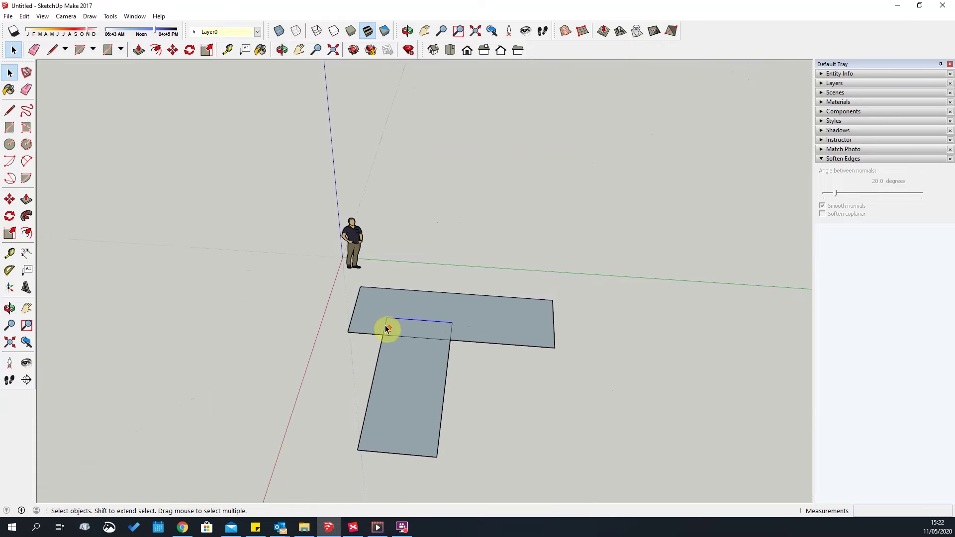
{"action": "scroll", "coordinate": [384, 333], "scroll_direction": "up", "scroll_amount": 2}
{"action": "left_click", "coordinate": [424, 347]}
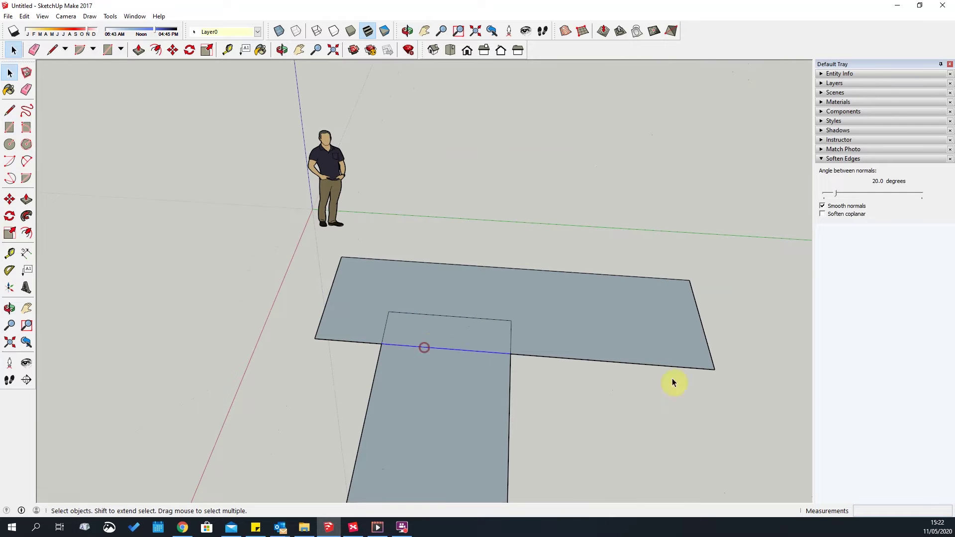
{"action": "middle_click_drag", "start_coordinate": [411, 307], "coordinate": [573, 320]}
{"action": "left_click", "coordinate": [245, 241]}
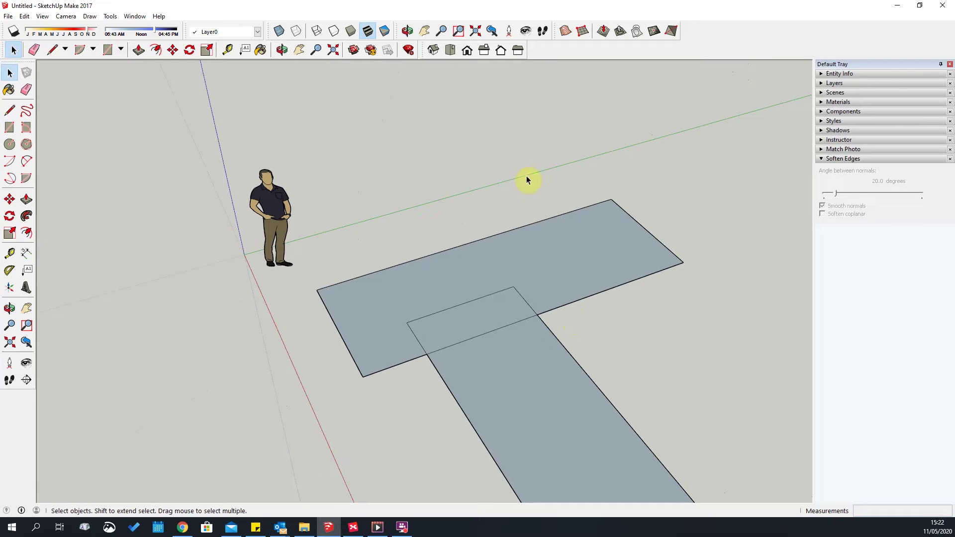
Window-select only the edges fully enclosed around one end of the first rectangle, and clear the selection.
{"action": "left_click_drag", "start_coordinate": [443, 132], "coordinate": [711, 330]}
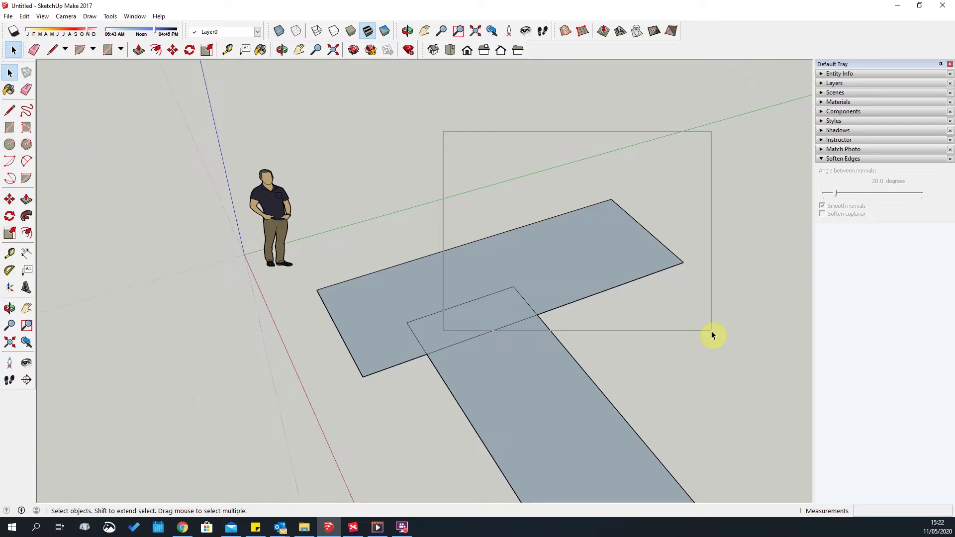
{"action": "left_click_drag", "start_coordinate": [711, 330], "coordinate": [724, 349]}
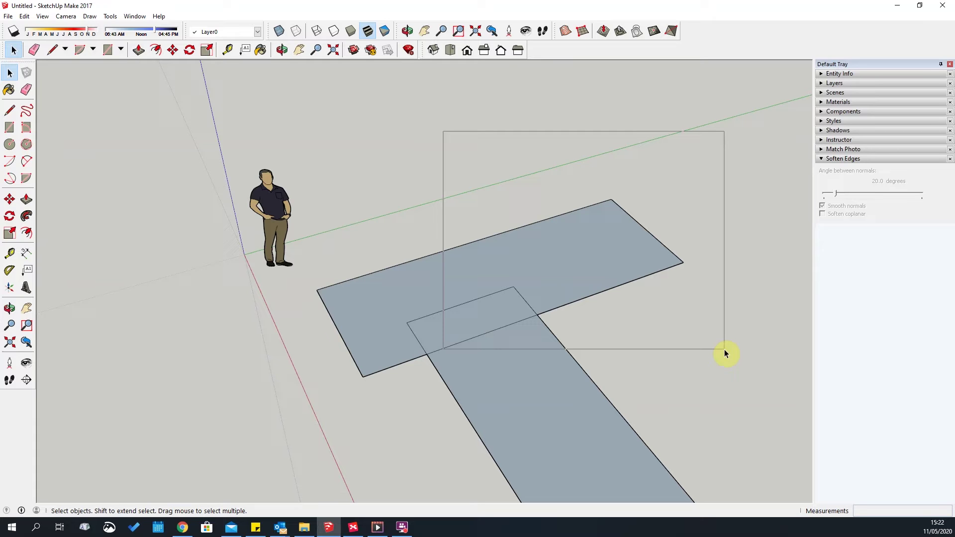
{"action": "left_click_drag", "start_coordinate": [724, 349], "coordinate": [725, 349]}
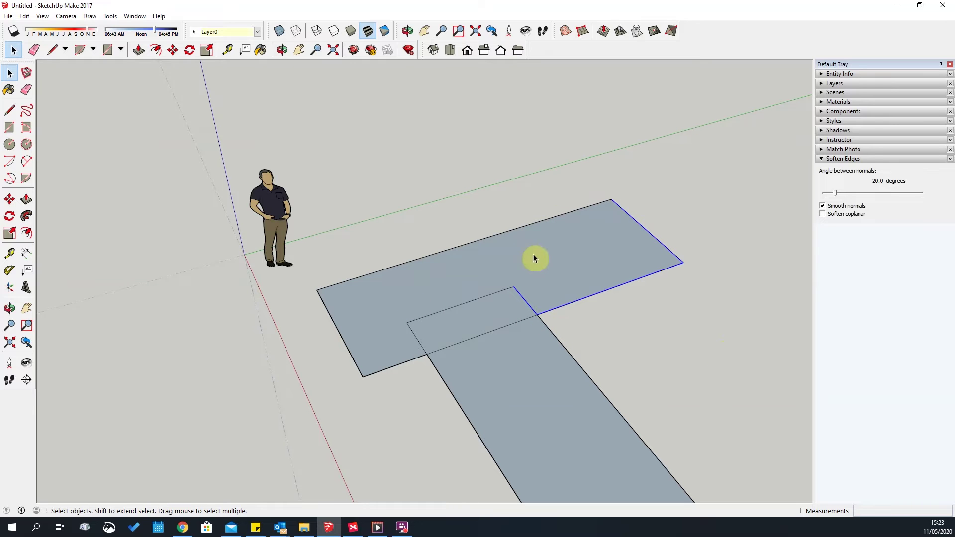
{"action": "left_click", "coordinate": [695, 193]}
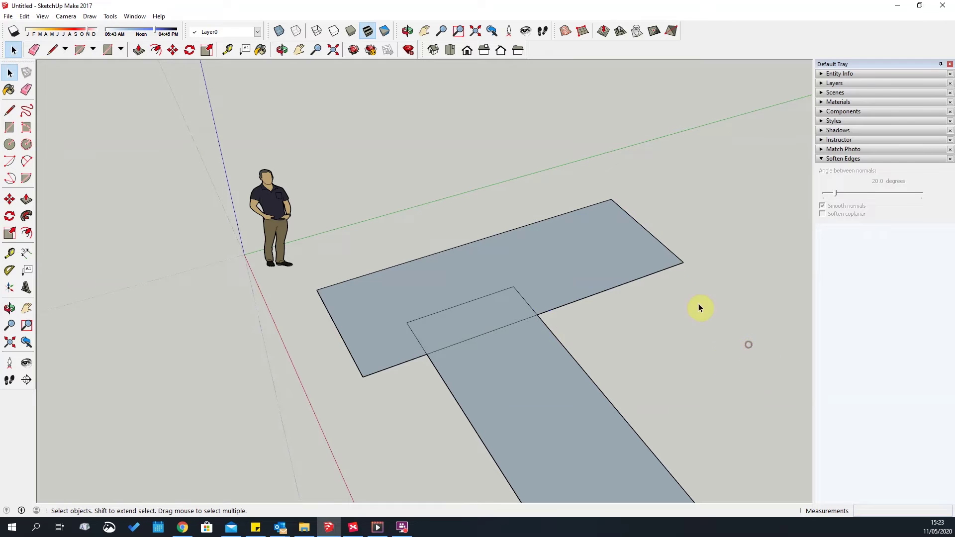
Use a crossing selection to pick everything it touches on both rectangles, and clear the selection.
{"action": "left_click_drag", "start_coordinate": [712, 354], "coordinate": [554, 203]}
{"action": "left_click_drag", "start_coordinate": [476, 147], "coordinate": [486, 129]}
{"action": "left_click_drag", "start_coordinate": [293, 87], "coordinate": [294, 87]}
{"action": "scroll", "coordinate": [490, 203], "scroll_direction": "down", "scroll_amount": 3}
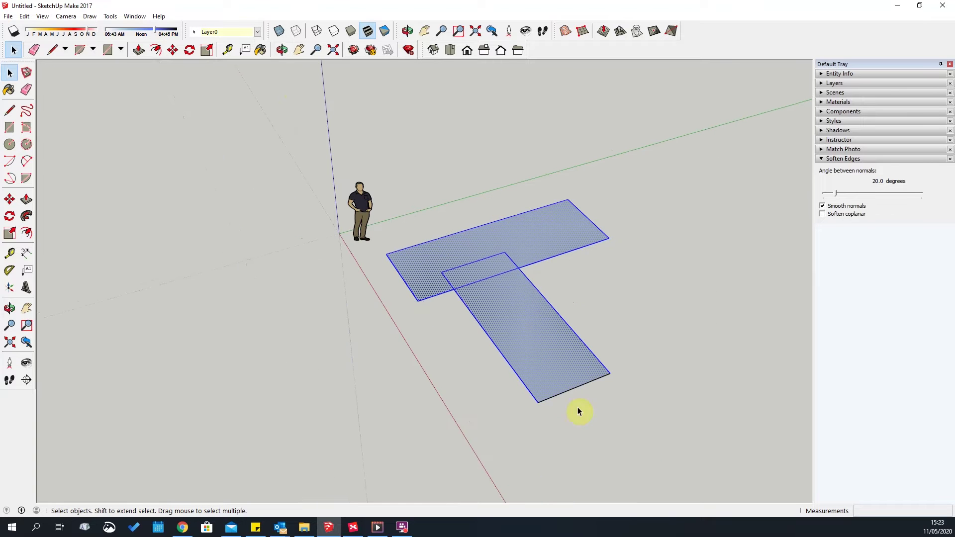
{"action": "left_click", "coordinate": [622, 288]}
Select both rectangles with a fully enclosing selection window, and clear the selection.
{"action": "left_click_drag", "start_coordinate": [315, 144], "coordinate": [742, 474]}
{"action": "left_click", "coordinate": [546, 171]}
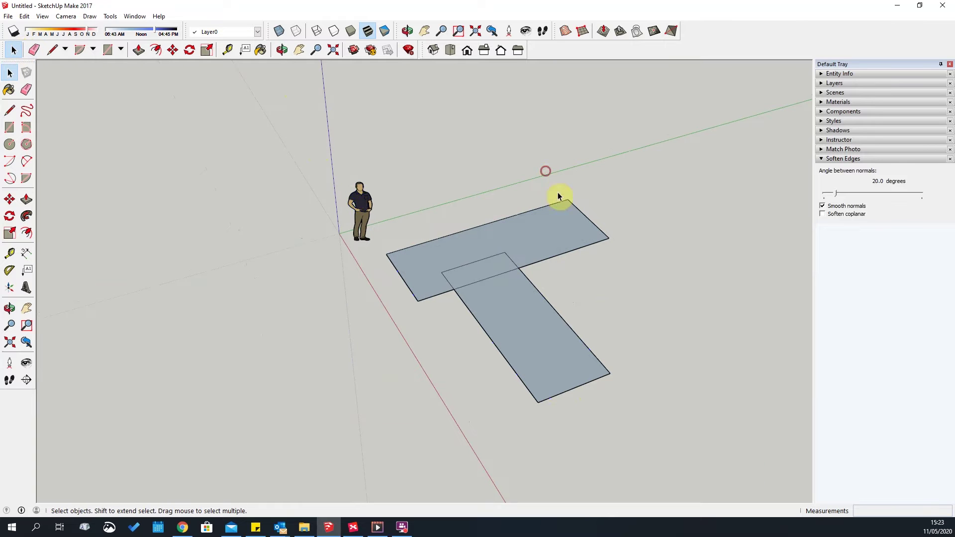
{"action": "left_click", "coordinate": [15, 54]}
{"action": "left_click_drag", "start_coordinate": [658, 263], "coordinate": [690, 283]}
{"action": "left_click", "coordinate": [676, 284]}
{"action": "scroll", "coordinate": [500, 241], "scroll_direction": "up", "scroll_amount": 2}
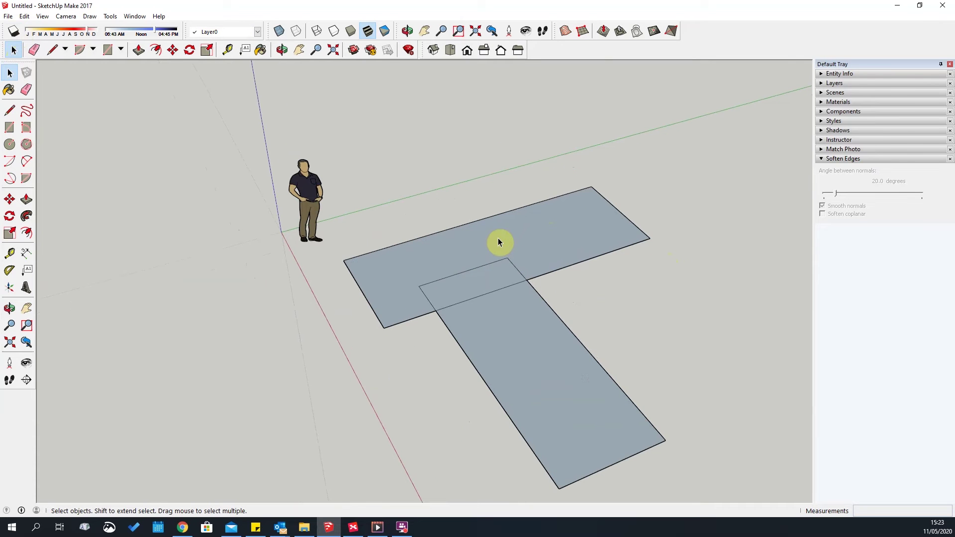
Delete both overlapping rectangles, including their leftover edges.
{"action": "left_click", "coordinate": [565, 234]}
{"action": "scroll", "coordinate": [488, 269], "scroll_direction": "up", "scroll_amount": 3}
{"action": "scroll", "coordinate": [326, 246], "scroll_direction": "down", "scroll_amount": 3}
{"action": "scroll", "coordinate": [381, 259], "scroll_direction": "down", "scroll_amount": 1}
{"action": "middle_click_drag", "start_coordinate": [362, 275], "coordinate": [521, 216]}
{"action": "left_click_drag", "start_coordinate": [297, 102], "coordinate": [729, 416]}
{"action": "key", "text": "Delete"}
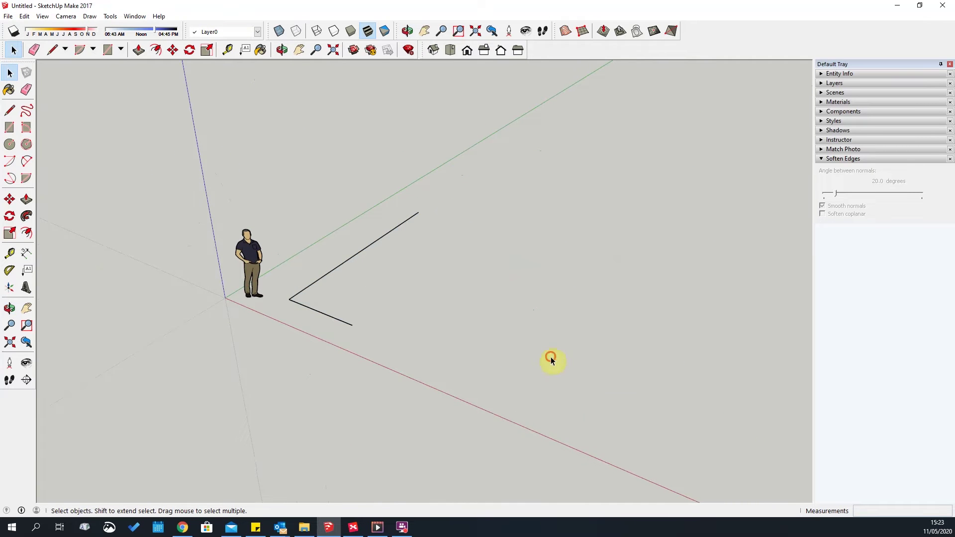
{"action": "key", "text": "Delete"}
{"action": "left_click", "coordinate": [110, 16]}
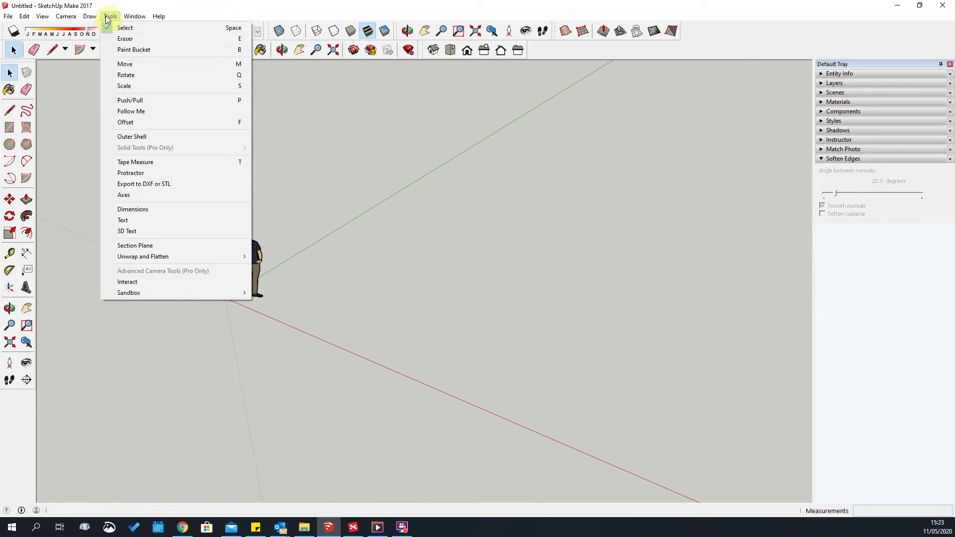
{"action": "left_click", "coordinate": [27, 91]}
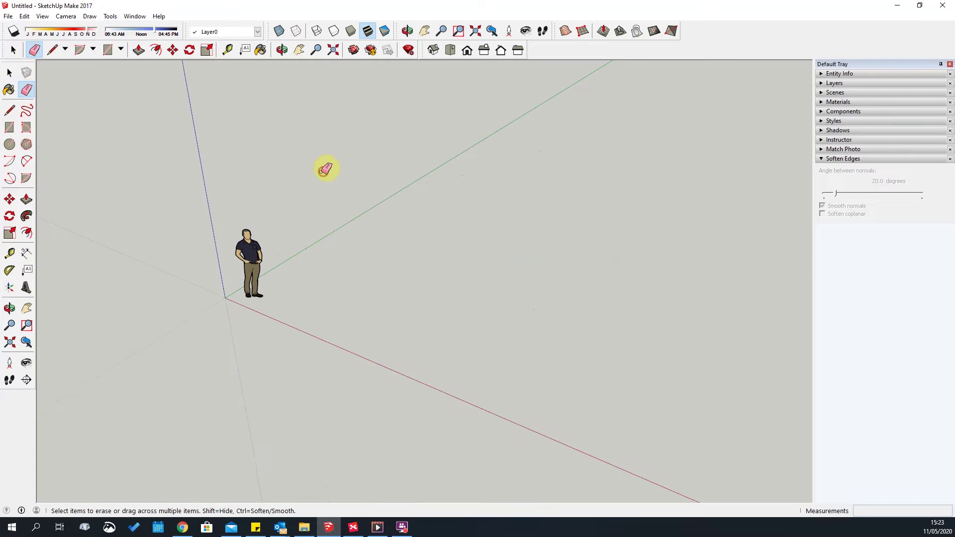
{"action": "key", "text": "space"}
{"action": "middle_click_drag", "start_coordinate": [435, 240], "coordinate": [389, 247]}
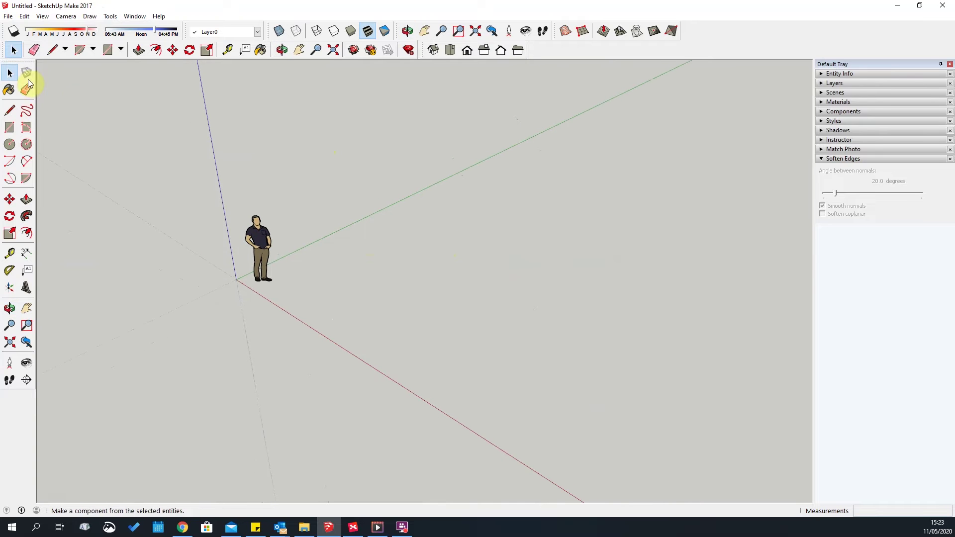
Draw a rectangle on the ground beside the figure and Push/Pull it up into a large box.
{"action": "left_click", "coordinate": [9, 127]}
{"action": "left_click", "coordinate": [366, 245]}
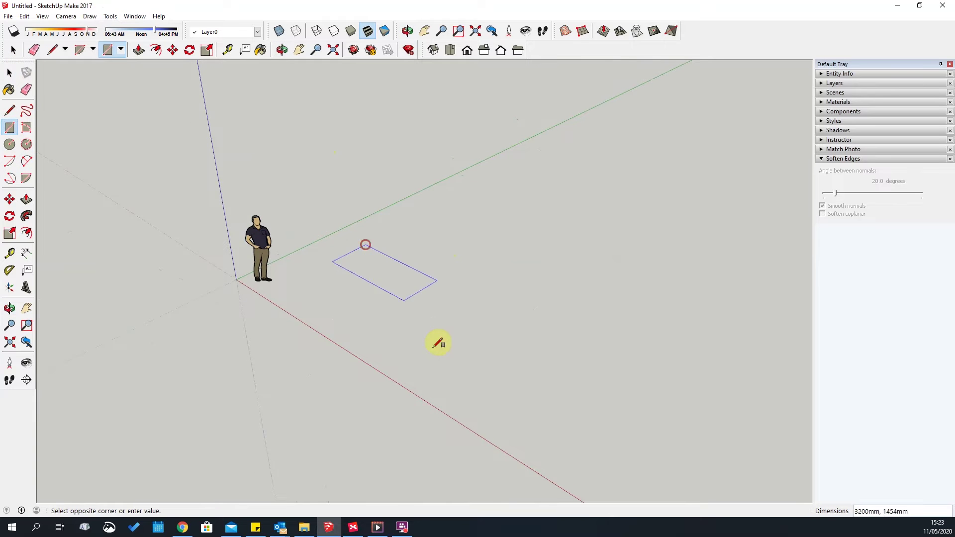
{"action": "left_click", "coordinate": [423, 393]}
{"action": "scroll", "coordinate": [405, 326], "scroll_direction": "up", "scroll_amount": 3}
{"action": "key", "text": "p"}
{"action": "left_click_drag", "start_coordinate": [393, 323], "coordinate": [378, 186]}
Examine the box from several sides, selecting one of its top edges and clearing the selection.
{"action": "key", "text": "space"}
{"action": "left_click", "coordinate": [453, 267]}
{"action": "left_click", "coordinate": [455, 267]}
{"action": "middle_click_drag", "start_coordinate": [382, 334], "coordinate": [522, 332]}
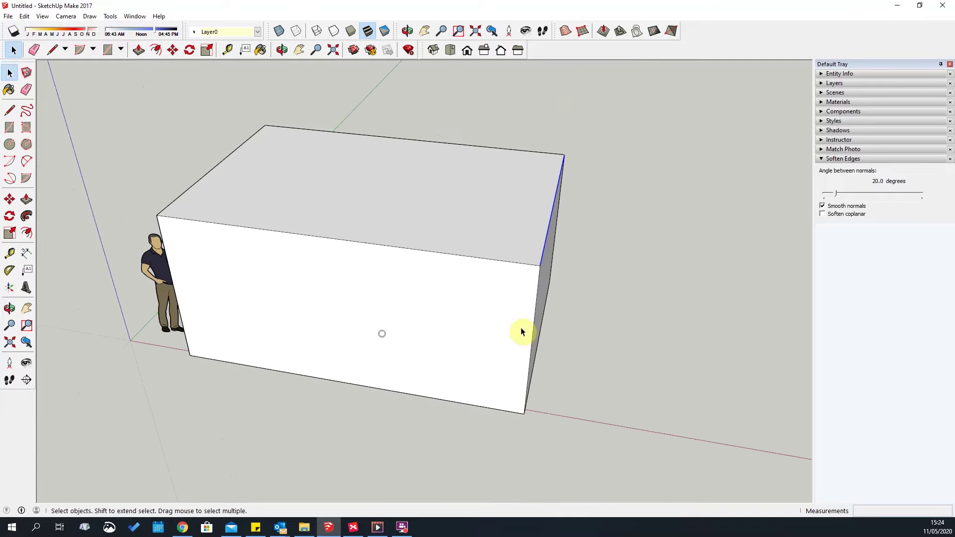
{"action": "scroll", "coordinate": [589, 328], "scroll_direction": "down", "scroll_amount": 2}
{"action": "left_click", "coordinate": [668, 210]}
{"action": "middle_click_drag", "start_coordinate": [702, 241], "coordinate": [525, 267]}
{"action": "scroll", "coordinate": [487, 266], "scroll_direction": "up", "scroll_amount": 2}
{"action": "left_click", "coordinate": [487, 268]}
{"action": "middle_click_drag", "start_coordinate": [600, 226], "coordinate": [320, 342]}
{"action": "scroll", "coordinate": [332, 280], "scroll_direction": "down", "scroll_amount": 3}
{"action": "scroll", "coordinate": [423, 329], "scroll_direction": "up", "scroll_amount": 3}
{"action": "middle_click_drag", "start_coordinate": [251, 287], "coordinate": [796, 370]}
{"action": "scroll", "coordinate": [402, 299], "scroll_direction": "up", "scroll_amount": 1}
{"action": "scroll", "coordinate": [402, 298], "scroll_direction": "down", "scroll_amount": 2}
{"action": "middle_click_drag", "start_coordinate": [402, 299], "coordinate": [673, 283]}
{"action": "scroll", "coordinate": [485, 342], "scroll_direction": "up", "scroll_amount": 3}
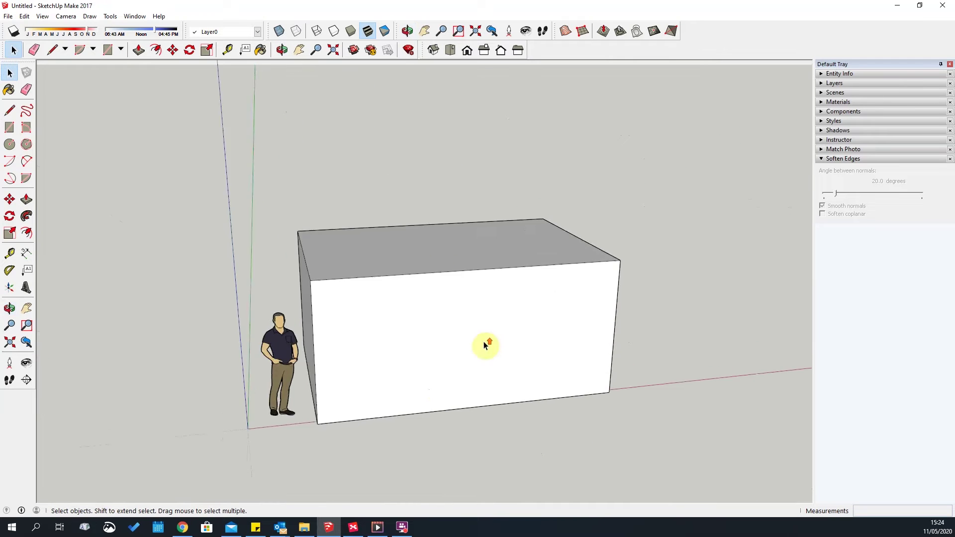
Draw a smaller rectangle on the ground beside the box and Push/Pull it up into a lower box.
{"action": "scroll", "coordinate": [338, 320], "scroll_direction": "down", "scroll_amount": 4}
{"action": "middle_click_drag", "start_coordinate": [623, 319], "coordinate": [592, 422]}
{"action": "scroll", "coordinate": [384, 330], "scroll_direction": "down", "scroll_amount": 2}
{"action": "left_click", "coordinate": [10, 127]}
{"action": "left_click", "coordinate": [522, 348]}
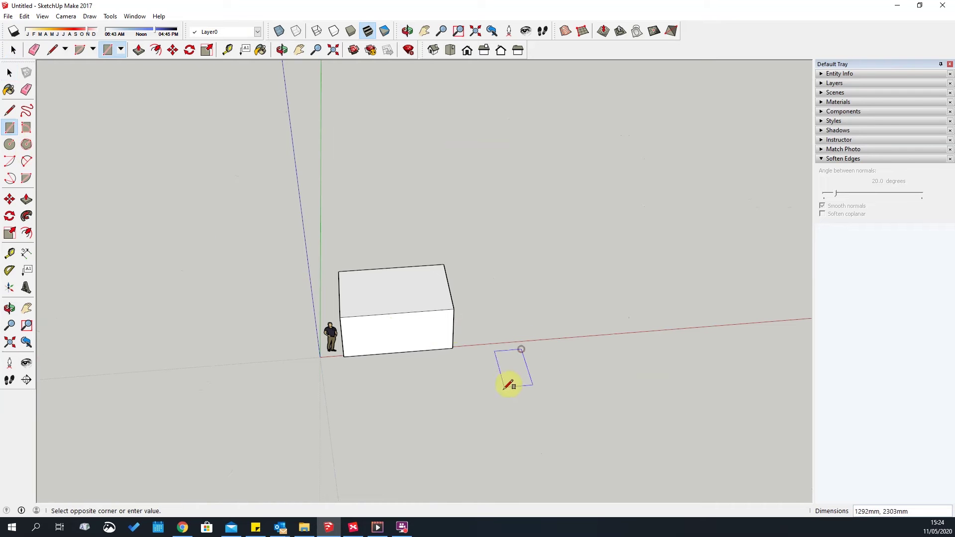
{"action": "left_click", "coordinate": [480, 408]}
{"action": "scroll", "coordinate": [492, 398], "scroll_direction": "up", "scroll_amount": 2}
{"action": "key", "text": "space"}
{"action": "left_click", "coordinate": [503, 371]}
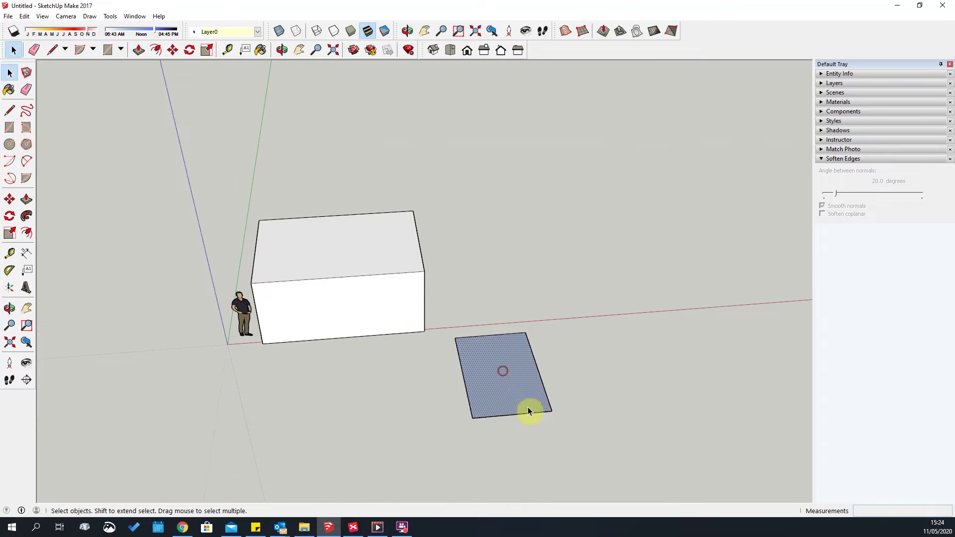
{"action": "scroll", "coordinate": [528, 411], "scroll_direction": "up", "scroll_amount": 2}
{"action": "key", "text": "p"}
{"action": "left_click_drag", "start_coordinate": [501, 379], "coordinate": [496, 334]}
{"action": "key", "text": "space"}
Select the whole smaller box and move it so that it overlaps the front corner of the larger box.
{"action": "middle_click_drag", "start_coordinate": [737, 420], "coordinate": [479, 291]}
{"action": "left_click", "coordinate": [478, 291]}
{"action": "scroll", "coordinate": [541, 373], "scroll_direction": "up", "scroll_amount": 2}
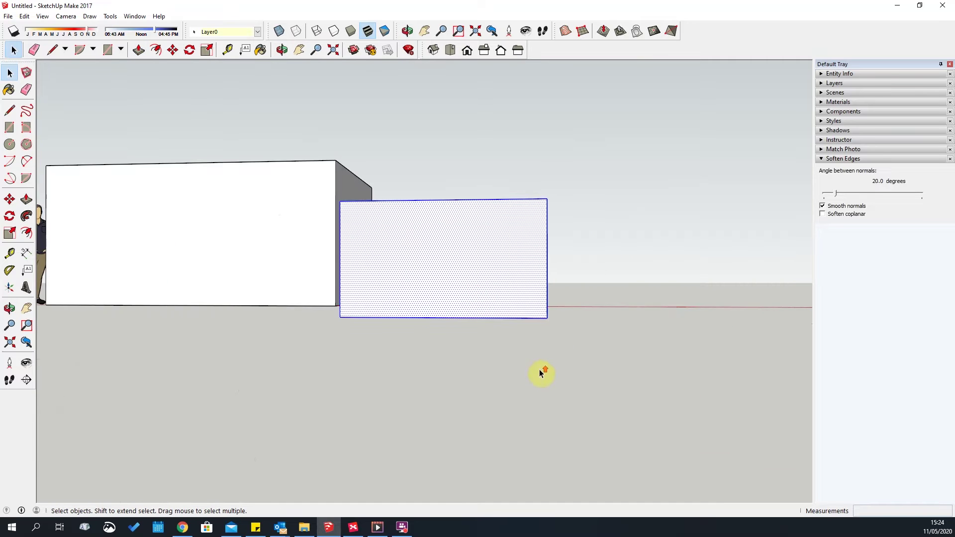
{"action": "key", "text": "m"}
{"action": "left_click", "coordinate": [593, 373]}
{"action": "middle_click_drag", "start_coordinate": [590, 351], "coordinate": [412, 188]}
{"action": "scroll", "coordinate": [412, 226], "scroll_direction": "up", "scroll_amount": 2}
{"action": "middle_click_drag", "start_coordinate": [411, 226], "coordinate": [84, 152]}
{"action": "scroll", "coordinate": [394, 181], "scroll_direction": "up", "scroll_amount": 3}
{"action": "middle_click_drag", "start_coordinate": [345, 185], "coordinate": [555, 194]}
{"action": "scroll", "coordinate": [397, 204], "scroll_direction": "down", "scroll_amount": 5}
{"action": "left_click", "coordinate": [158, 181]}
{"action": "middle_click_drag", "start_coordinate": [158, 185], "coordinate": [392, 202]}
{"action": "middle_click_drag", "start_coordinate": [577, 167], "coordinate": [494, 184], "text": "shift"}
{"action": "scroll", "coordinate": [495, 184], "scroll_direction": "up", "scroll_amount": 1}
{"action": "scroll", "coordinate": [304, 250], "scroll_direction": "up", "scroll_amount": 3}
{"action": "left_click", "coordinate": [413, 239]}
Select all connected faces and edges of the smaller box, and clear the selection.
{"action": "middle_click_drag", "start_coordinate": [327, 176], "coordinate": [443, 224]}
{"action": "scroll", "coordinate": [318, 213], "scroll_direction": "down", "scroll_amount": 3}
{"action": "middle_click_drag", "start_coordinate": [630, 285], "coordinate": [371, 319]}
{"action": "scroll", "coordinate": [447, 204], "scroll_direction": "up", "scroll_amount": 2}
{"action": "scroll", "coordinate": [604, 223], "scroll_direction": "down", "scroll_amount": 3}
{"action": "triple_click", "coordinate": [527, 232]}
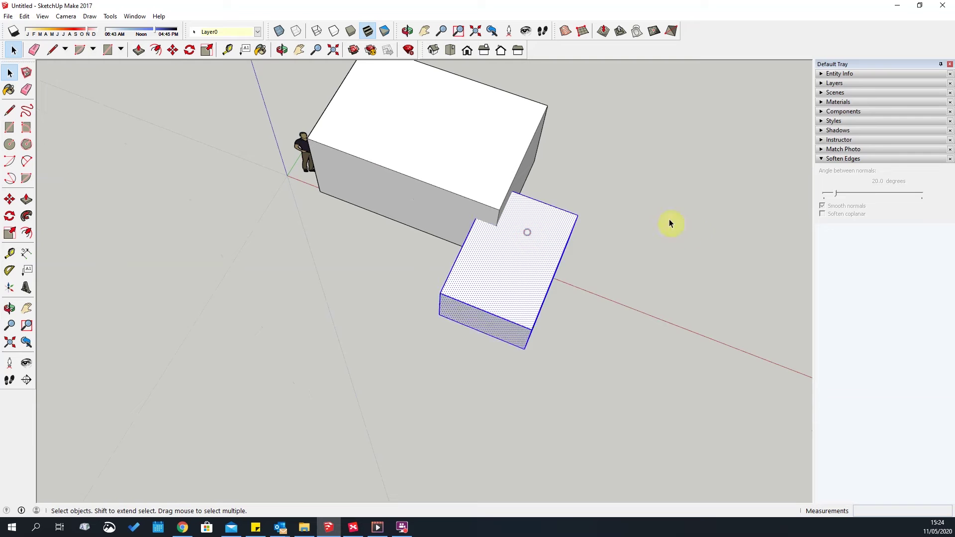
{"action": "scroll", "coordinate": [631, 297], "scroll_direction": "down", "scroll_amount": 2}
{"action": "middle_click_drag", "start_coordinate": [434, 352], "coordinate": [607, 210]}
{"action": "left_click", "coordinate": [446, 206]}
{"action": "left_click", "coordinate": [419, 130]}
Select both boxes without the figure and apply Intersect Faces With Selection.
{"action": "left_click_drag", "start_coordinate": [344, 114], "coordinate": [720, 344]}
{"action": "left_click", "coordinate": [373, 229], "text": "shift"}
{"action": "right_click", "coordinate": [438, 217]}
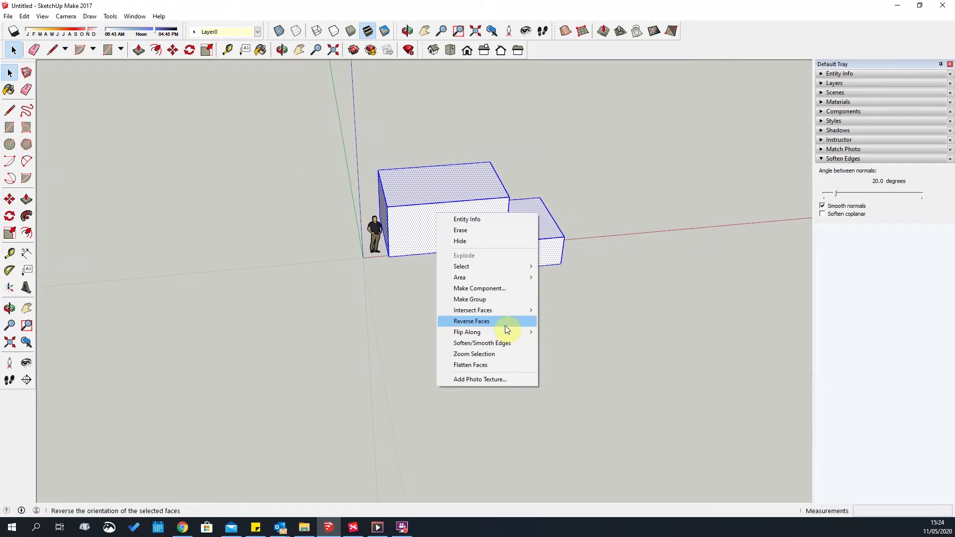
{"action": "mouse_move", "coordinate": [505, 311]}
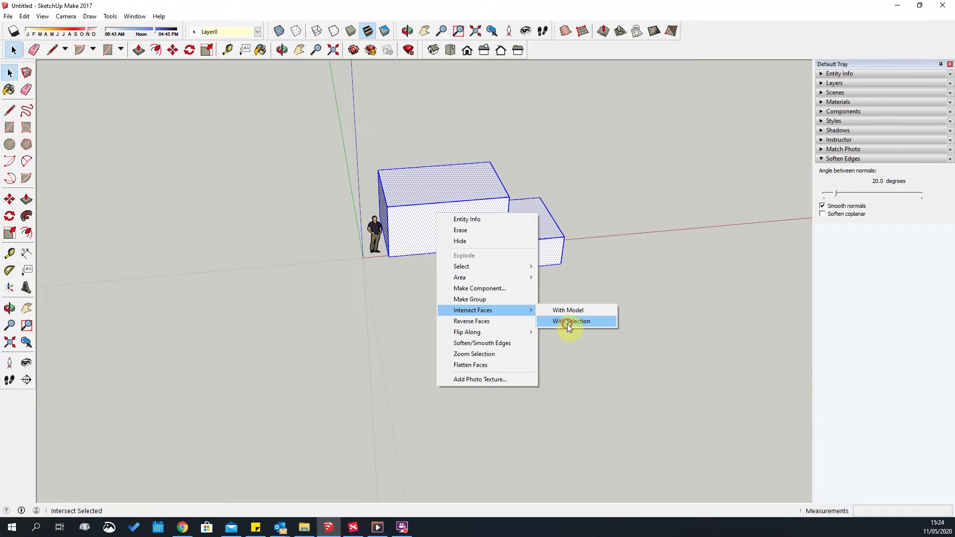
{"action": "left_click", "coordinate": [567, 322]}
{"action": "left_click", "coordinate": [650, 277]}
Display the model in X-ray style and examine the intersection edges where the two boxes overlap.
{"action": "scroll", "coordinate": [479, 203], "scroll_direction": "up", "scroll_amount": 3}
{"action": "middle_click_drag", "start_coordinate": [629, 224], "coordinate": [527, 234]}
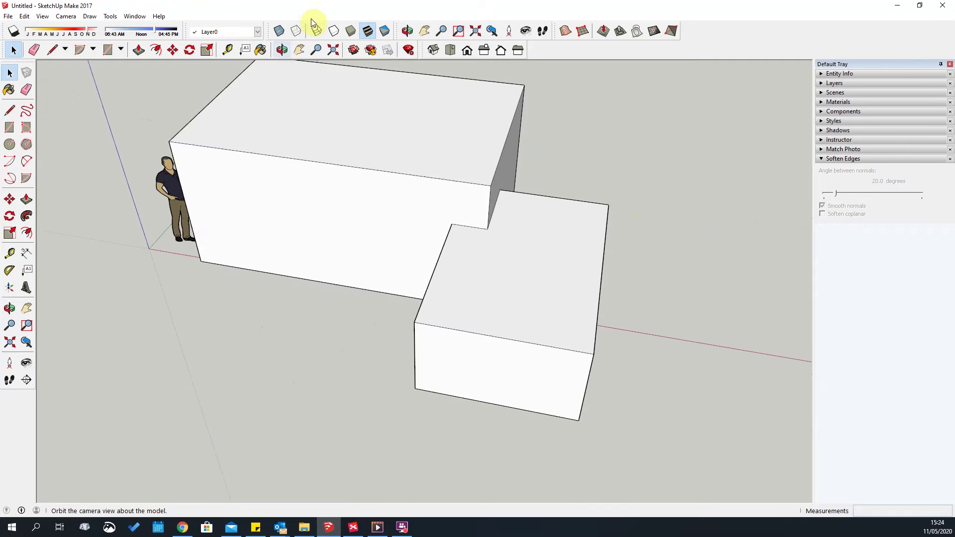
{"action": "middle_click_drag", "start_coordinate": [628, 279], "coordinate": [228, 275]}
{"action": "scroll", "coordinate": [533, 270], "scroll_direction": "up", "scroll_amount": 3}
{"action": "middle_click_drag", "start_coordinate": [579, 295], "coordinate": [467, 309]}
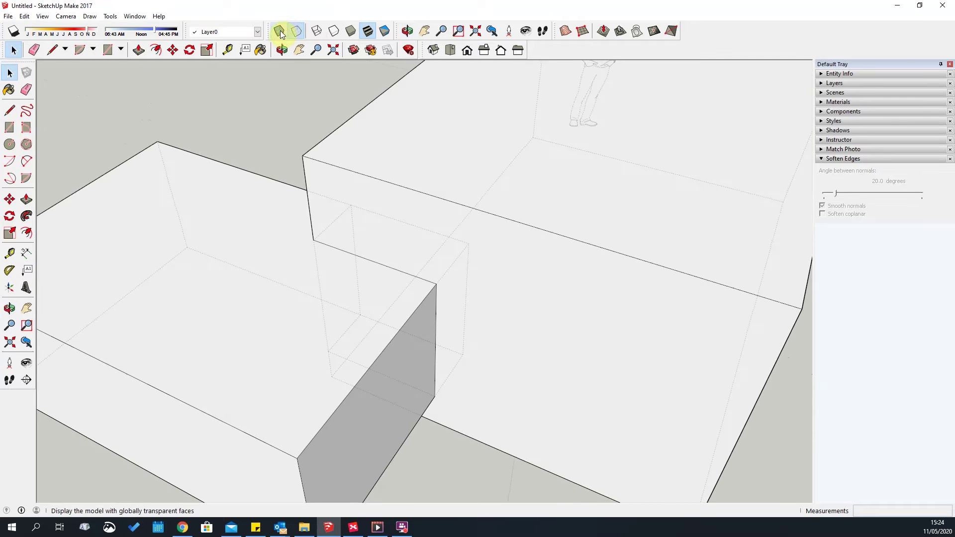
{"action": "left_click", "coordinate": [279, 31]}
{"action": "key", "text": "space"}
{"action": "middle_click_drag", "start_coordinate": [665, 377], "coordinate": [552, 443]}
{"action": "scroll", "coordinate": [392, 222], "scroll_direction": "up", "scroll_amount": 4}
{"action": "scroll", "coordinate": [432, 318], "scroll_direction": "down", "scroll_amount": 3}
{"action": "mouse_move", "coordinate": [440, 331]}
{"action": "middle_mouse_down"}
{"action": "mouse_move", "coordinate": [433, 326]}
{"action": "mouse_move", "coordinate": [449, 308]}
{"action": "mouse_move", "coordinate": [571, 307]}
{"action": "mouse_move", "coordinate": [464, 262]}
{"action": "mouse_move", "coordinate": [607, 262]}
{"action": "mouse_move", "coordinate": [444, 334]}
{"action": "middle_mouse_up"}
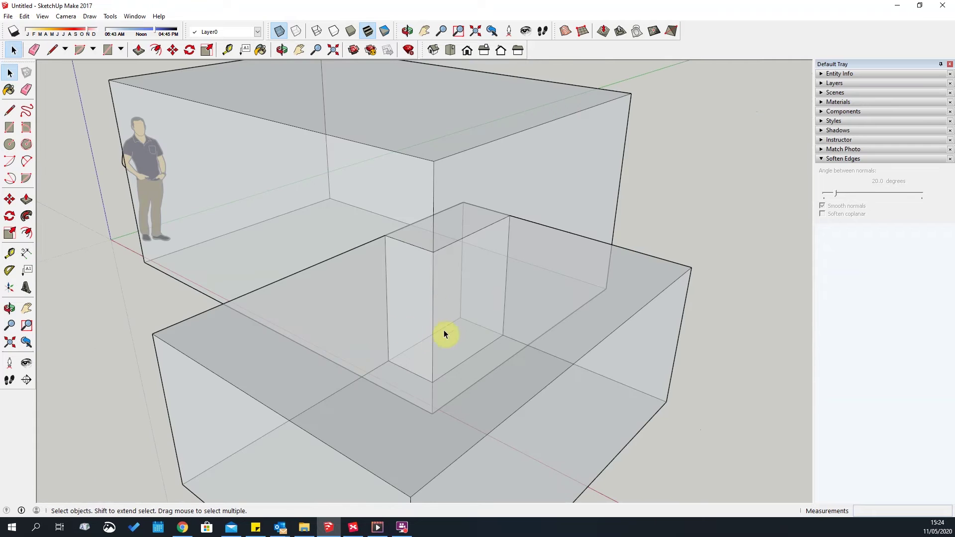
Examine the overlap volume of the two intersected boxes from several sides and distances.
{"action": "middle_click_drag", "start_coordinate": [511, 213], "coordinate": [582, 293]}
{"action": "scroll", "coordinate": [454, 267], "scroll_direction": "up", "scroll_amount": 3}
{"action": "scroll", "coordinate": [518, 266], "scroll_direction": "down", "scroll_amount": 3}
{"action": "scroll", "coordinate": [449, 227], "scroll_direction": "up", "scroll_amount": 4}
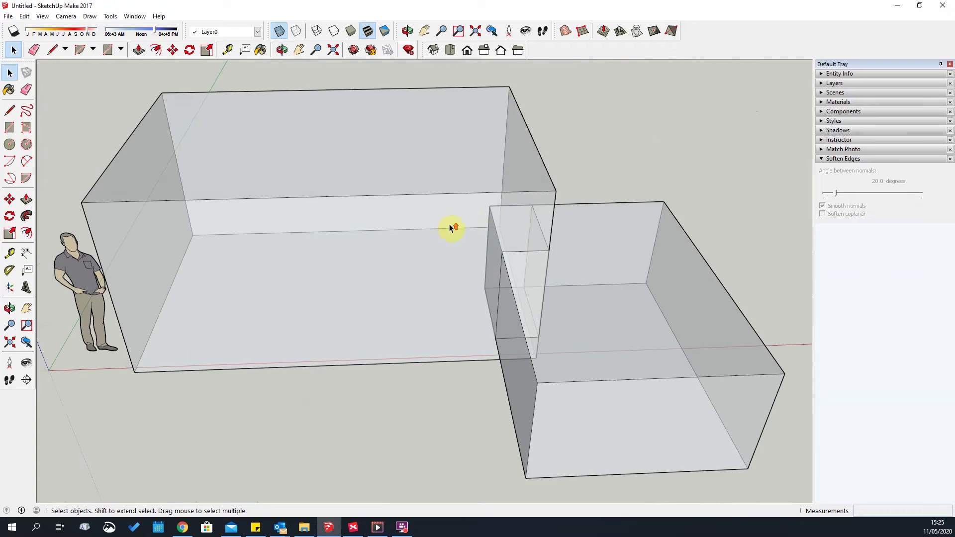
{"action": "scroll", "coordinate": [500, 216], "scroll_direction": "up", "scroll_amount": 1}
{"action": "middle_click_drag", "start_coordinate": [433, 249], "coordinate": [606, 192]}
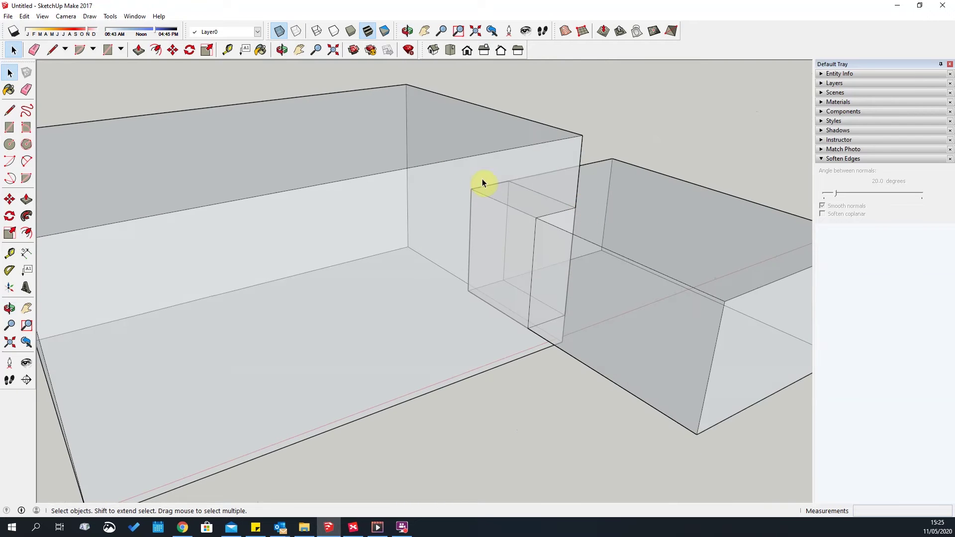
{"action": "scroll", "coordinate": [482, 180], "scroll_direction": "up", "scroll_amount": 4}
{"action": "scroll", "coordinate": [444, 178], "scroll_direction": "down", "scroll_amount": 3}
{"action": "scroll", "coordinate": [469, 222], "scroll_direction": "down", "scroll_amount": 2}
{"action": "middle_click_drag", "start_coordinate": [545, 237], "coordinate": [450, 247]}
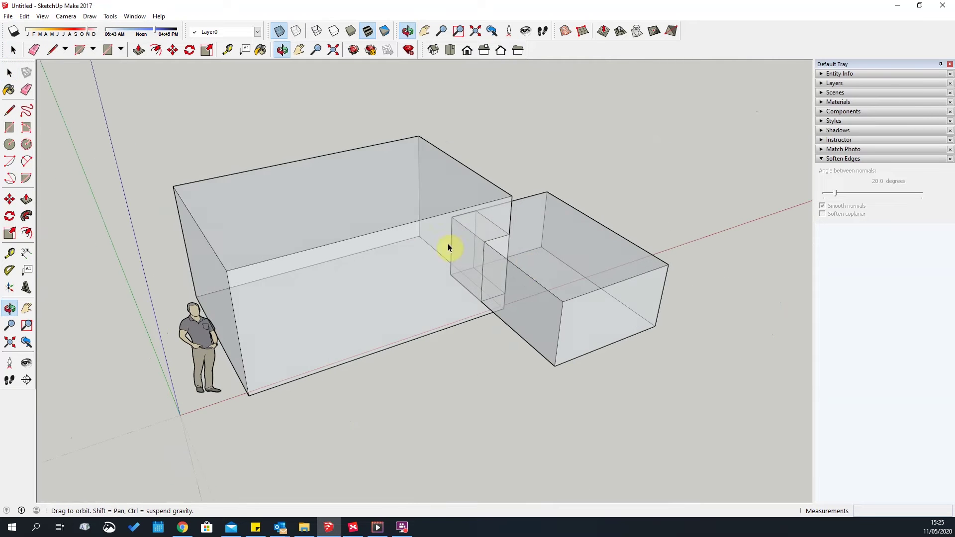
{"action": "scroll", "coordinate": [418, 228], "scroll_direction": "up", "scroll_amount": 2}
{"action": "scroll", "coordinate": [417, 228], "scroll_direction": "down", "scroll_amount": 3}
{"action": "scroll", "coordinate": [628, 236], "scroll_direction": "down", "scroll_amount": 2}
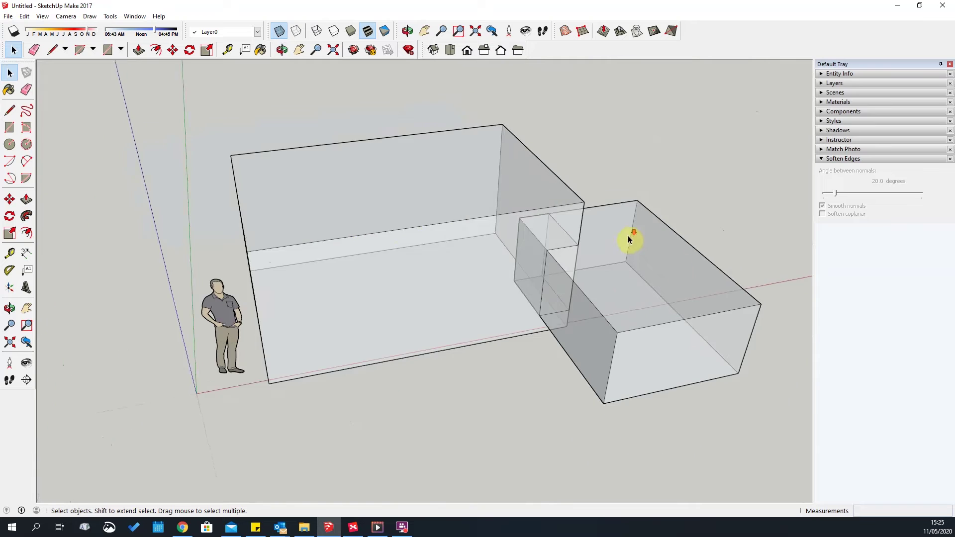
{"action": "middle_click_drag", "start_coordinate": [631, 239], "coordinate": [502, 290]}
{"action": "scroll", "coordinate": [434, 222], "scroll_direction": "down", "scroll_amount": 2}
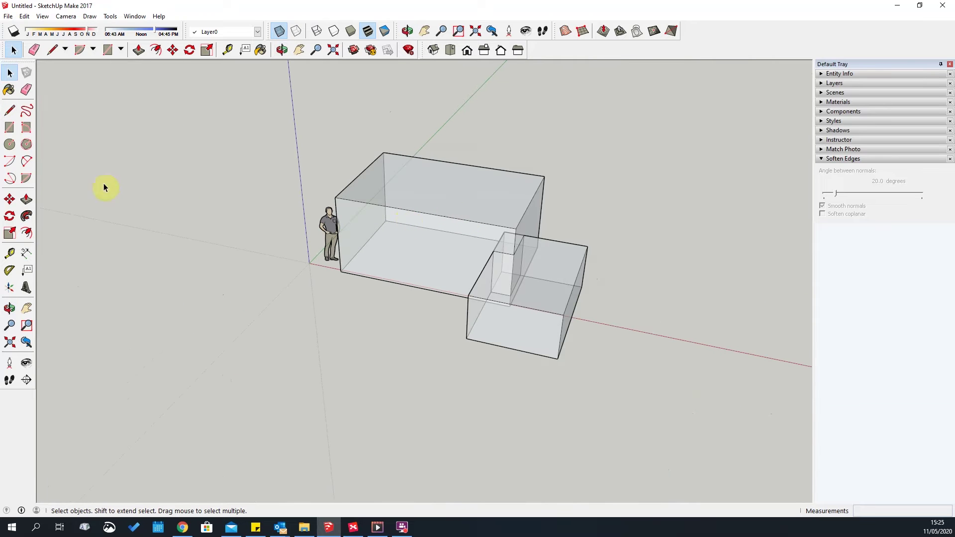
Erase the intersection edges inside the overlap of the two boxes to remove the internal faces.
{"action": "left_click", "coordinate": [33, 50]}
{"action": "scroll", "coordinate": [477, 220], "scroll_direction": "up", "scroll_amount": 2}
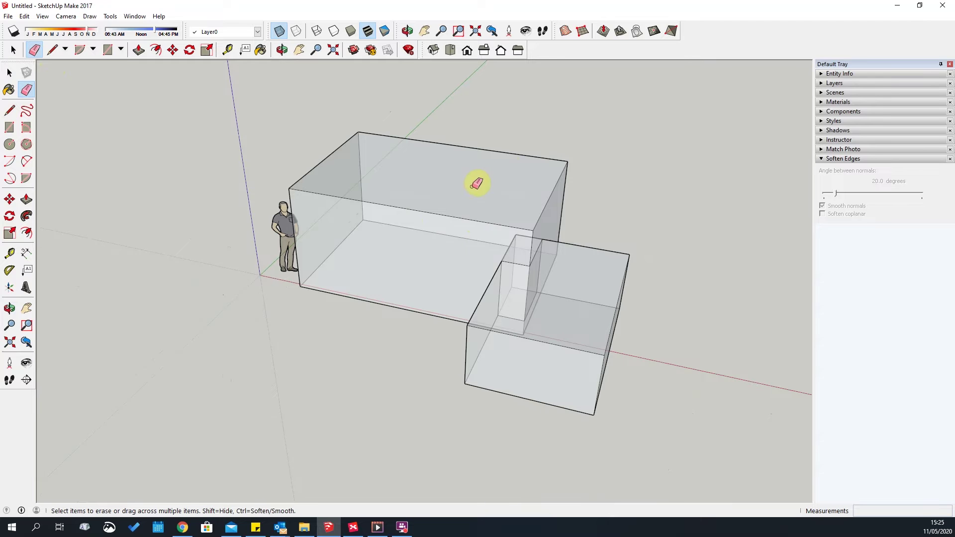
{"action": "scroll", "coordinate": [520, 294], "scroll_direction": "up", "scroll_amount": 2}
{"action": "mouse_move", "coordinate": [506, 288]}
{"action": "middle_mouse_down"}
{"action": "mouse_move", "coordinate": [473, 247]}
{"action": "mouse_move", "coordinate": [487, 241]}
{"action": "middle_mouse_up"}
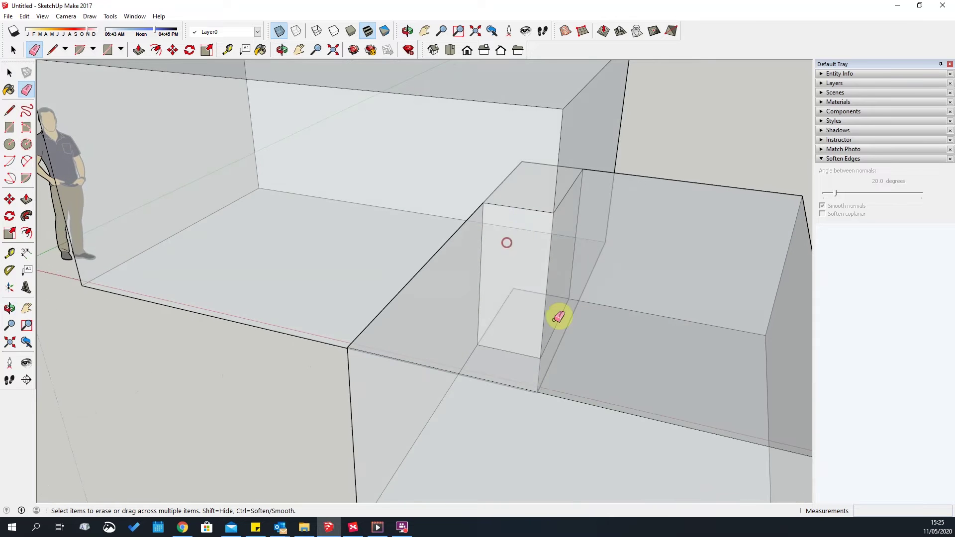
{"action": "middle_click_drag", "start_coordinate": [530, 316], "coordinate": [558, 253]}
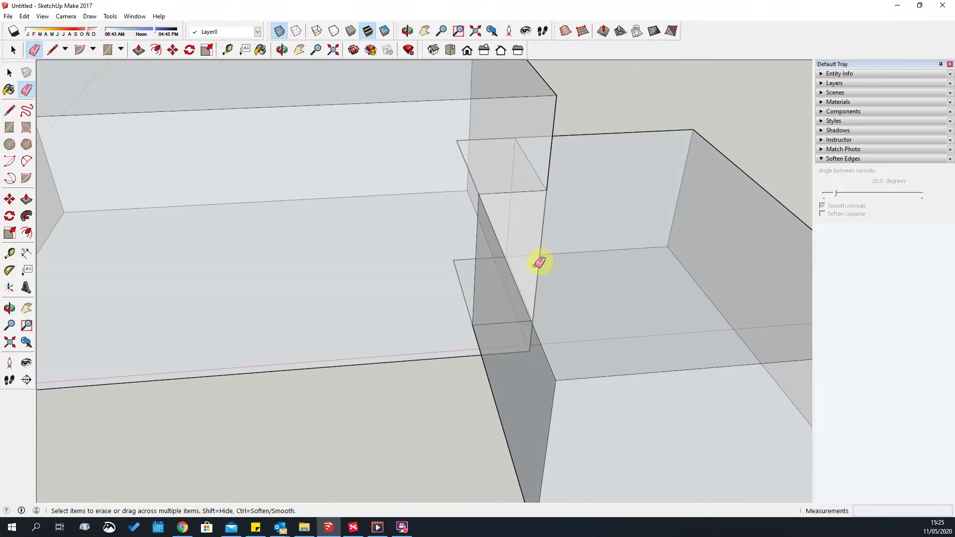
{"action": "middle_click_drag", "start_coordinate": [626, 319], "coordinate": [485, 145]}
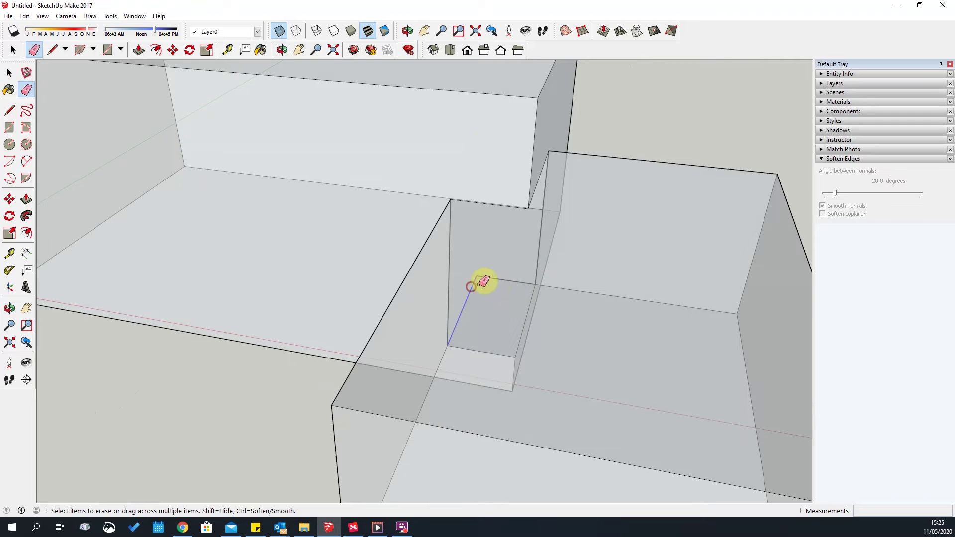
{"action": "scroll", "coordinate": [496, 276], "scroll_direction": "down", "scroll_amount": 5}
{"action": "middle_click_drag", "start_coordinate": [601, 315], "coordinate": [631, 182]}
{"action": "mouse_move", "coordinate": [477, 252]}
{"action": "middle_mouse_down"}
{"action": "mouse_move", "coordinate": [616, 171]}
{"action": "mouse_move", "coordinate": [298, 301]}
{"action": "mouse_move", "coordinate": [348, 318]}
{"action": "middle_mouse_up"}
{"action": "scroll", "coordinate": [518, 244], "scroll_direction": "down", "scroll_amount": 5}
{"action": "mouse_move", "coordinate": [517, 243]}
{"action": "middle_mouse_down"}
{"action": "mouse_move", "coordinate": [333, 339]}
{"action": "mouse_move", "coordinate": [299, 275]}
{"action": "middle_mouse_up"}
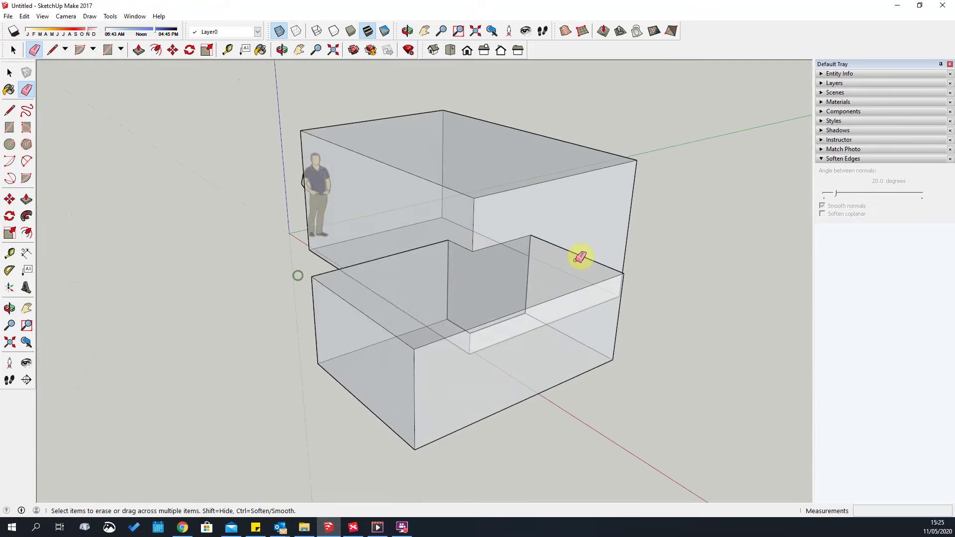
{"action": "scroll", "coordinate": [584, 261], "scroll_direction": "down", "scroll_amount": 2}
Turn off X-ray style and examine the joined boxes from the back, front and underside.
{"action": "left_click", "coordinate": [279, 31]}
{"action": "left_click", "coordinate": [279, 31]}
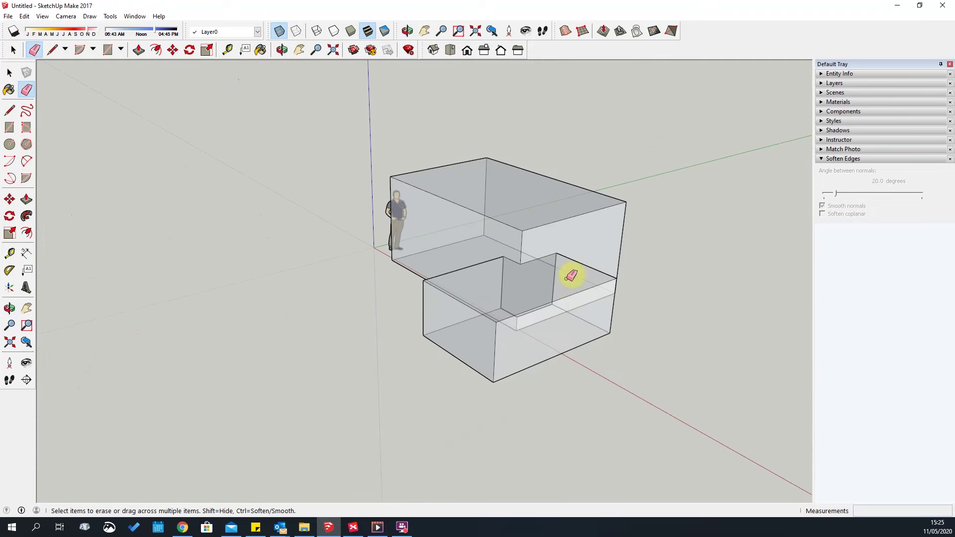
{"action": "left_click", "coordinate": [279, 31]}
{"action": "key", "text": "space"}
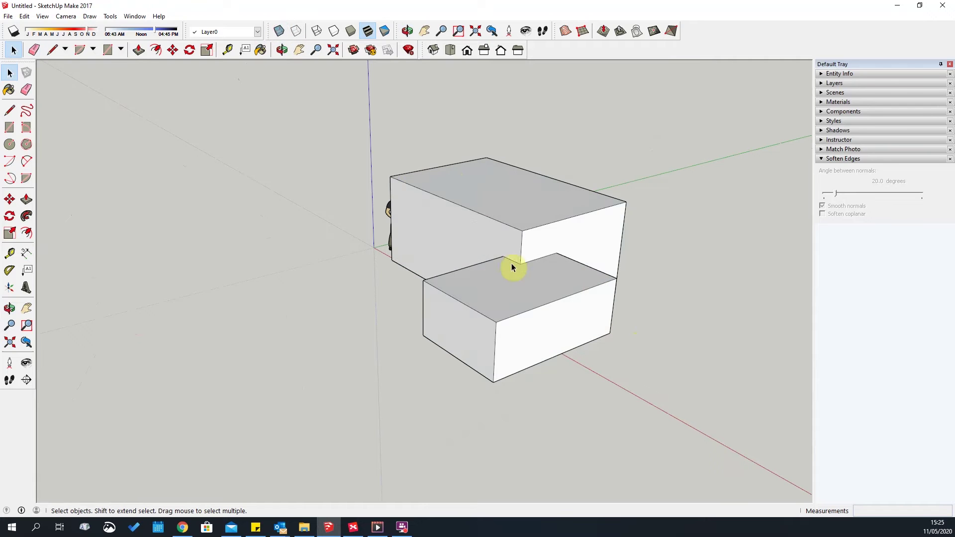
{"action": "middle_click_drag", "start_coordinate": [511, 266], "coordinate": [766, 177]}
{"action": "scroll", "coordinate": [504, 230], "scroll_direction": "up", "scroll_amount": 3}
{"action": "middle_click_drag", "start_coordinate": [504, 231], "coordinate": [703, 345]}
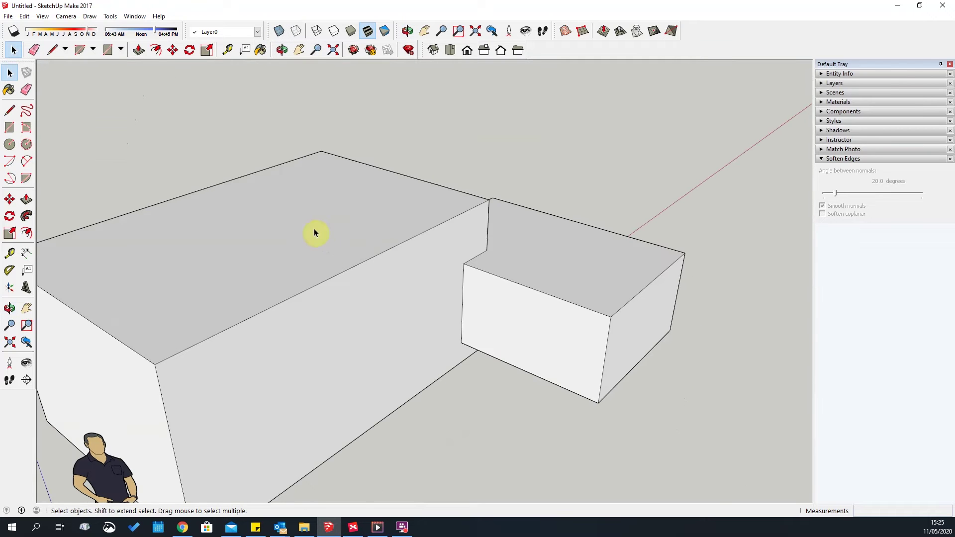
{"action": "left_click", "coordinate": [26, 89]}
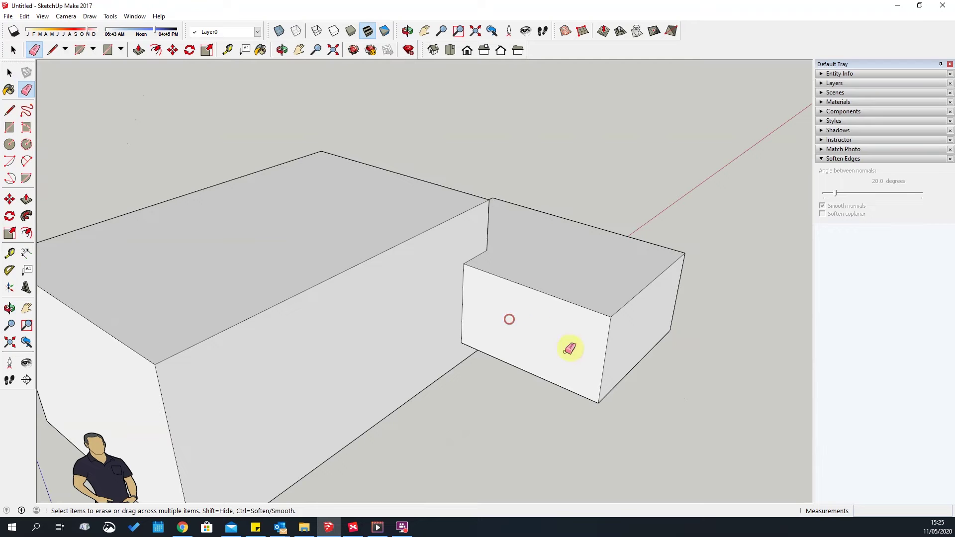
{"action": "middle_click_drag", "start_coordinate": [748, 292], "coordinate": [359, 134]}
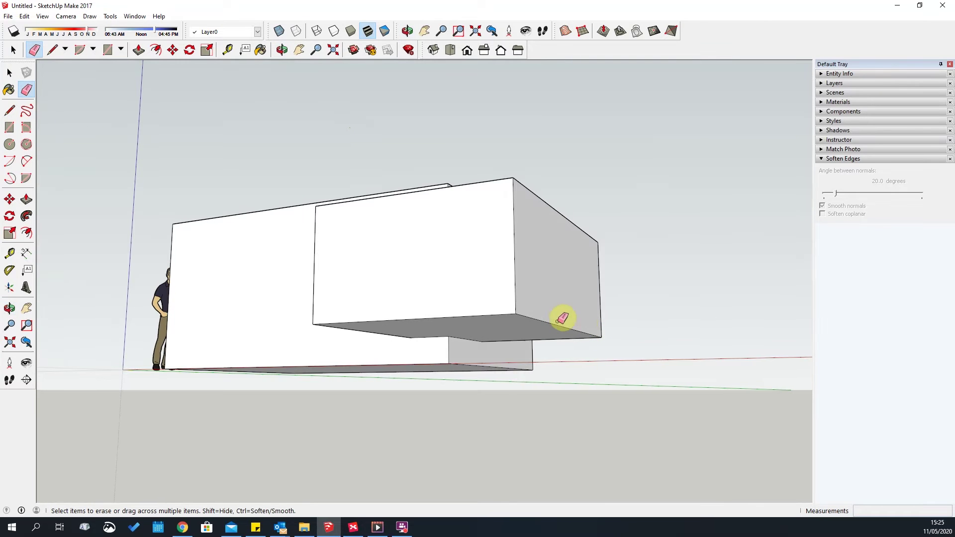
{"action": "middle_click_drag", "start_coordinate": [560, 325], "coordinate": [425, 290]}
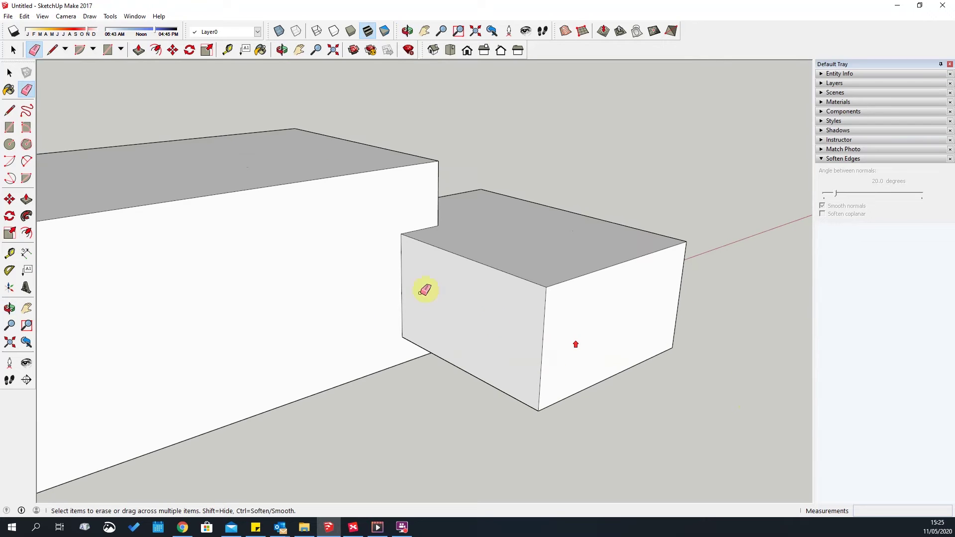
{"action": "middle_click_drag", "start_coordinate": [526, 340], "coordinate": [571, 247]}
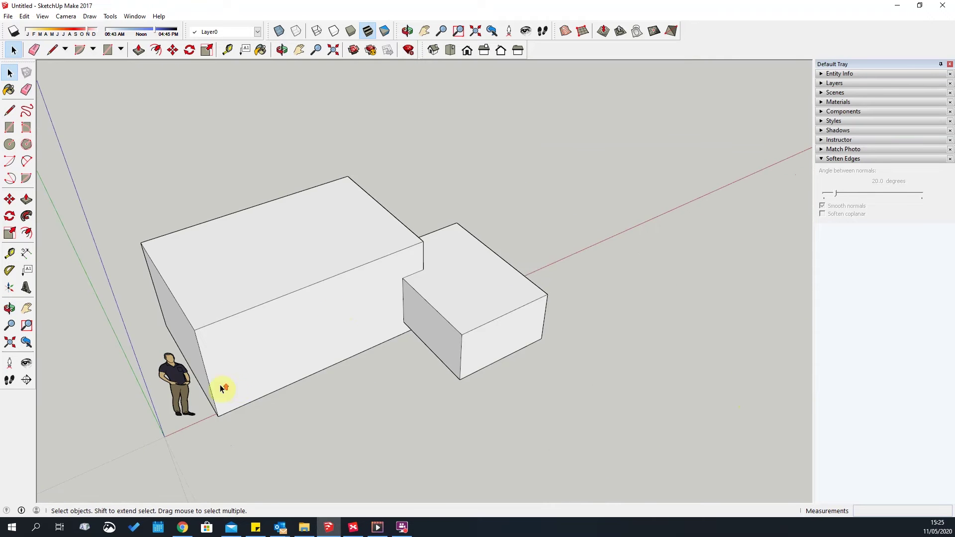
Draw two upright rectangles side by side on the larger box's long front face, the second about 1415 by 737 mm.
{"action": "scroll", "coordinate": [220, 384], "scroll_direction": "up", "scroll_amount": 4}
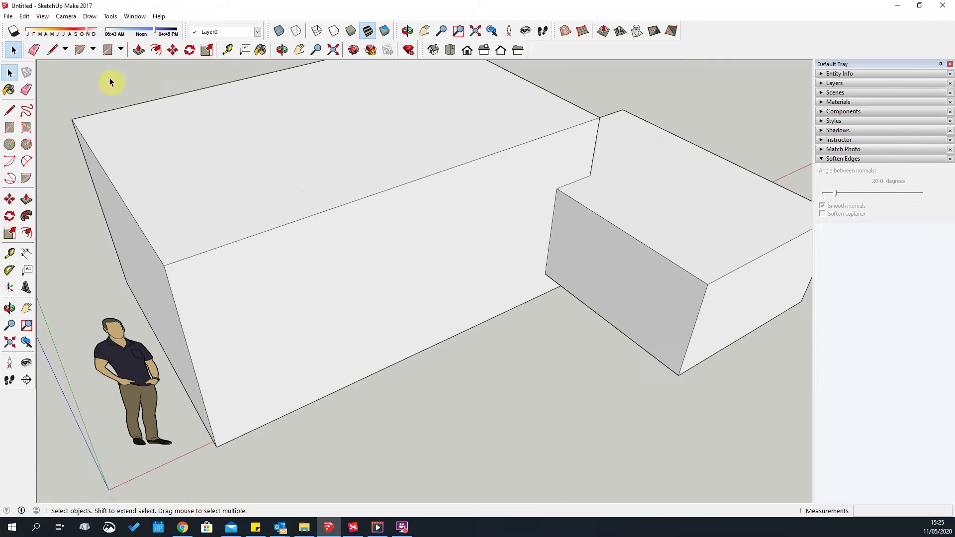
{"action": "left_click", "coordinate": [9, 129]}
{"action": "left_click", "coordinate": [265, 272]}
{"action": "left_click", "coordinate": [344, 349]}
{"action": "key", "text": "space"}
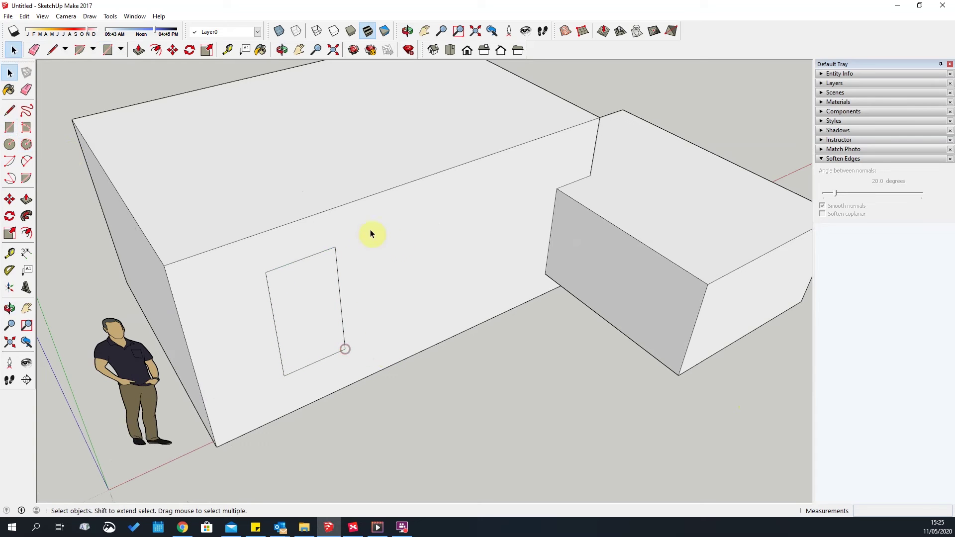
{"action": "left_click", "coordinate": [9, 128]}
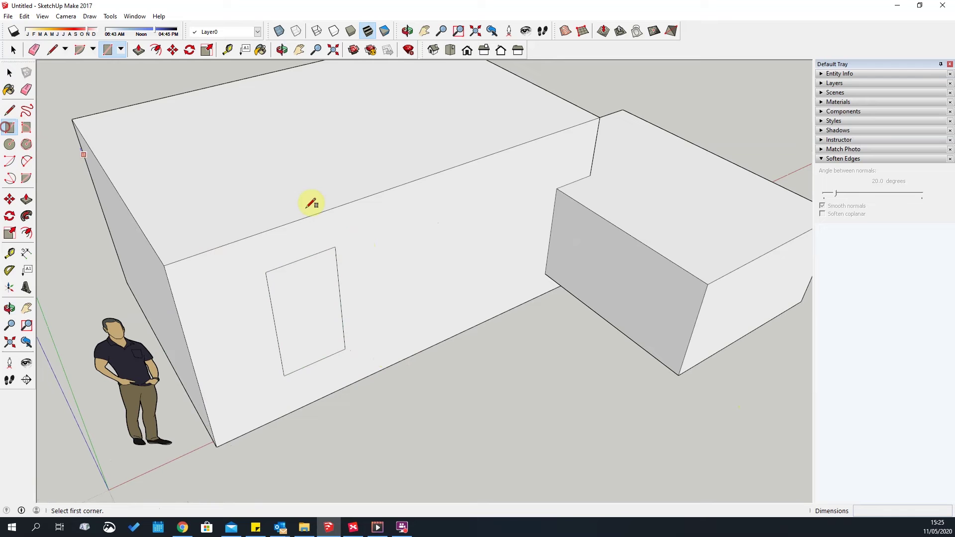
{"action": "left_click", "coordinate": [353, 243]}
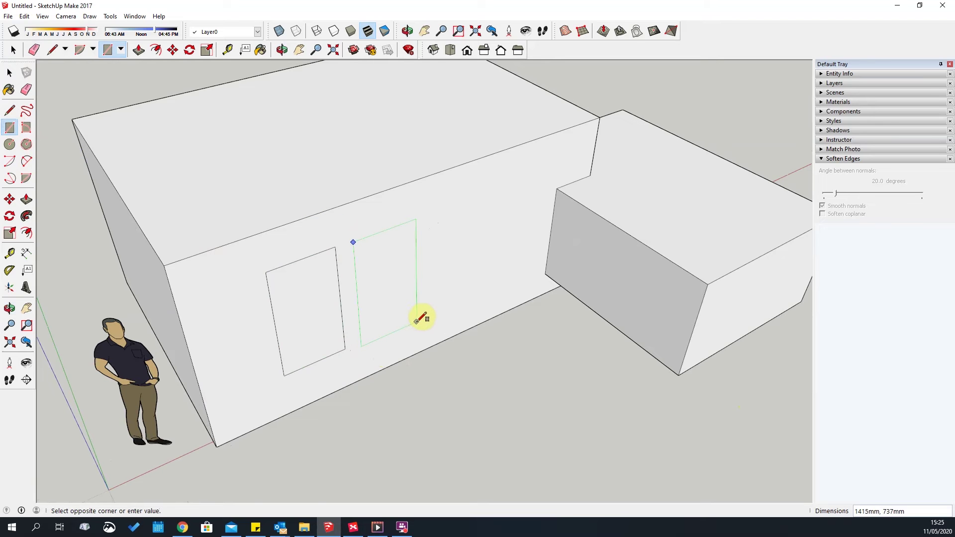
{"action": "left_click", "coordinate": [417, 323]}
{"action": "key", "text": "space"}
Select both rectangles with a crossing selection window, check from below which faces are included, and clear the selection.
{"action": "scroll", "coordinate": [550, 305], "scroll_direction": "down", "scroll_amount": 3}
{"action": "scroll", "coordinate": [443, 328], "scroll_direction": "up", "scroll_amount": 4}
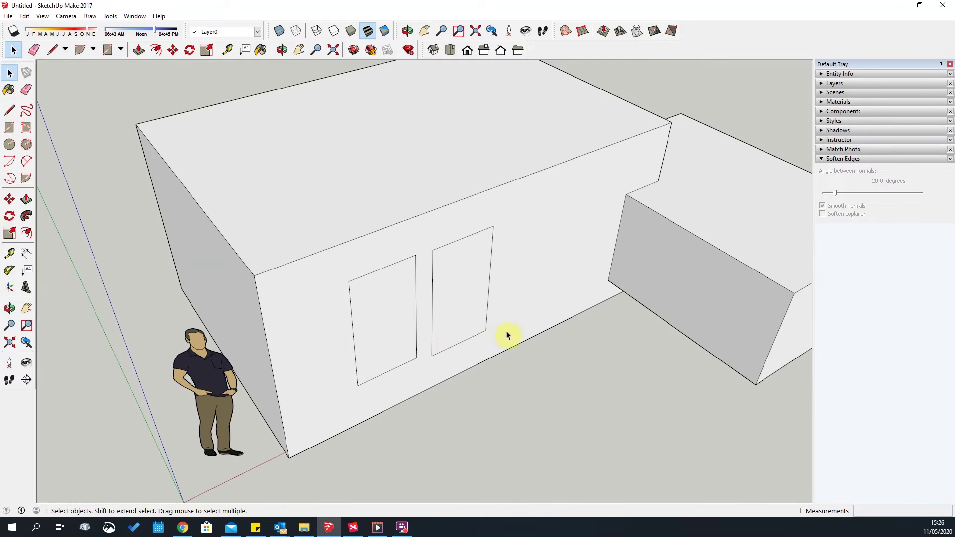
{"action": "left_click_drag", "start_coordinate": [323, 263], "coordinate": [324, 263]}
{"action": "middle_click_drag", "start_coordinate": [342, 292], "coordinate": [431, 324]}
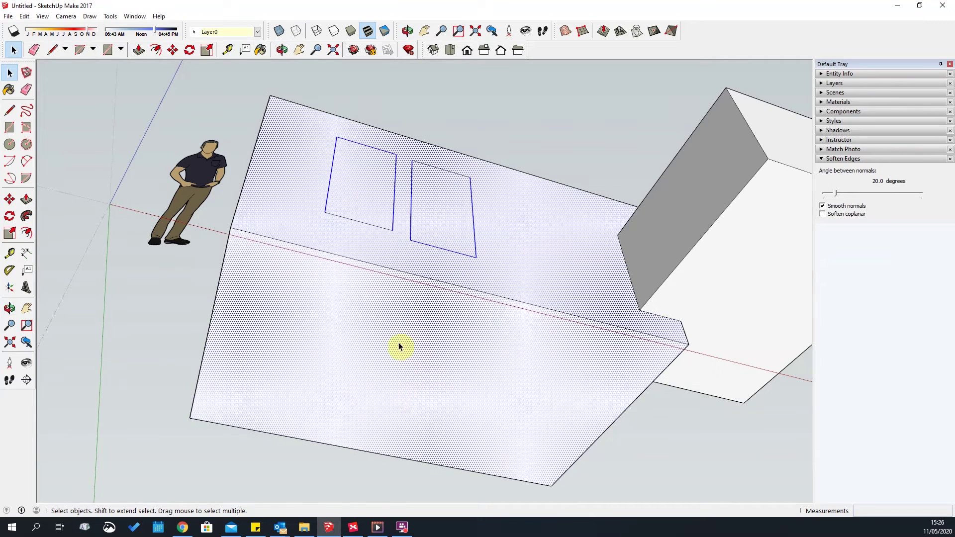
{"action": "scroll", "coordinate": [347, 228], "scroll_direction": "down", "scroll_amount": 2}
{"action": "middle_click_drag", "start_coordinate": [313, 243], "coordinate": [484, 429]}
{"action": "left_click", "coordinate": [484, 429]}
{"action": "middle_click_drag", "start_coordinate": [387, 125], "coordinate": [428, 272]}
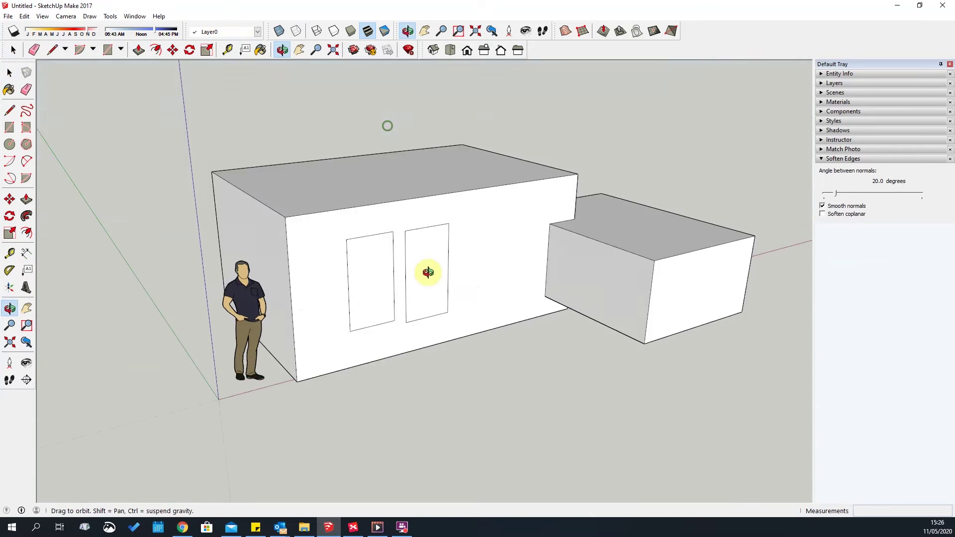
Erase the edges of both rectangles on the larger box's front face.
{"action": "scroll", "coordinate": [428, 272], "scroll_direction": "up", "scroll_amount": 4}
{"action": "key", "text": "e"}
{"action": "left_click_drag", "start_coordinate": [395, 276], "coordinate": [261, 291]}
{"action": "left_click_drag", "start_coordinate": [330, 205], "coordinate": [369, 388]}
{"action": "left_click_drag", "start_coordinate": [460, 363], "coordinate": [458, 177]}
{"action": "scroll", "coordinate": [469, 279], "scroll_direction": "down", "scroll_amount": 3}
{"action": "mouse_move", "coordinate": [541, 389]}
{"action": "middle_mouse_down"}
{"action": "mouse_move", "coordinate": [551, 226]}
{"action": "mouse_move", "coordinate": [587, 25]}
{"action": "middle_mouse_up"}
{"action": "mouse_move", "coordinate": [321, 253]}
{"action": "middle_mouse_down"}
{"action": "mouse_move", "coordinate": [447, 226]}
{"action": "mouse_move", "coordinate": [363, 207]}
{"action": "middle_mouse_up"}
{"action": "middle_click_drag", "start_coordinate": [505, 335], "coordinate": [467, 421]}
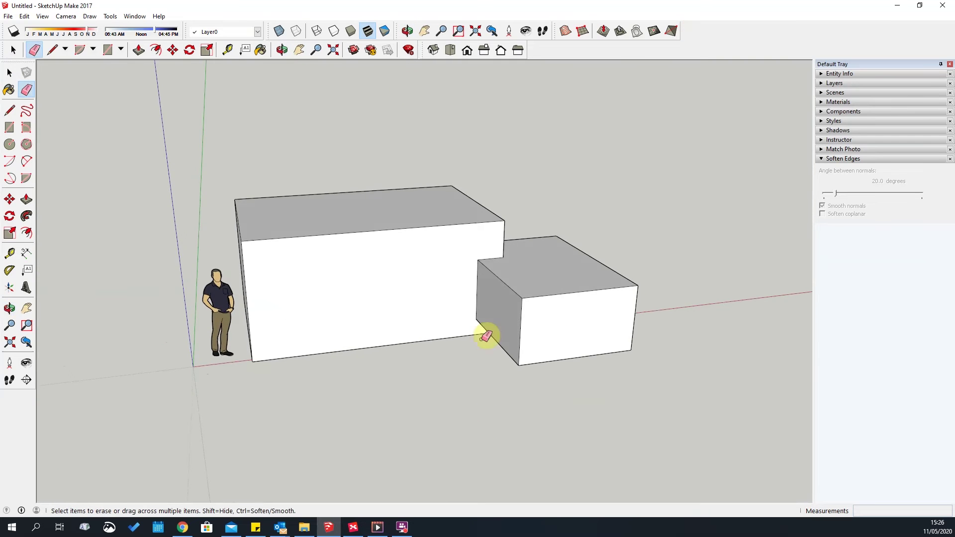
Inspect the inside of the joined boxes in X-ray style, and return to the opaque display.
{"action": "left_click", "coordinate": [278, 31]}
{"action": "mouse_move", "coordinate": [347, 279]}
{"action": "left_mouse_down"}
{"action": "mouse_move", "coordinate": [403, 286]}
{"action": "mouse_move", "coordinate": [378, 259]}
{"action": "left_mouse_up"}
{"action": "key", "text": "e"}
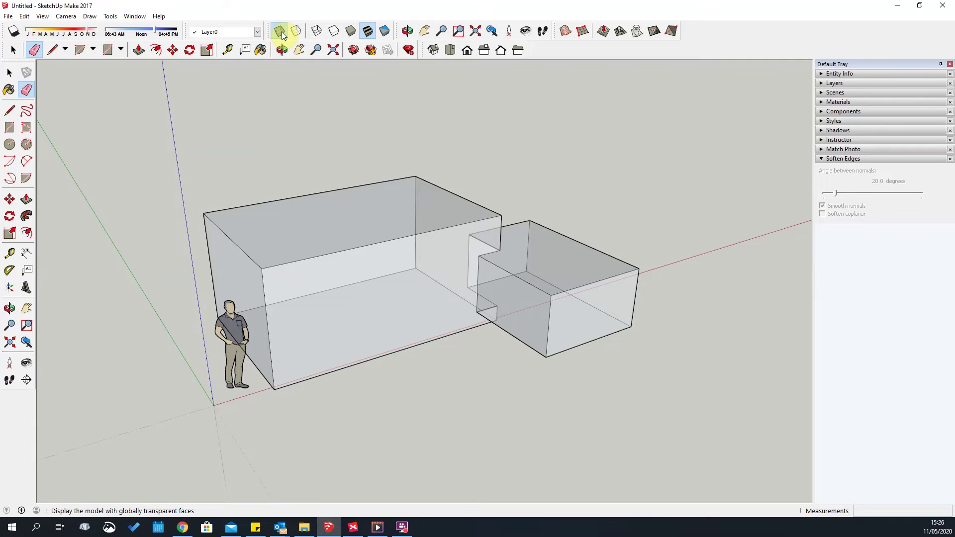
{"action": "mouse_move", "coordinate": [456, 265]}
{"action": "middle_mouse_down"}
{"action": "mouse_move", "coordinate": [313, 327]}
{"action": "mouse_move", "coordinate": [710, 207]}
{"action": "mouse_move", "coordinate": [556, 330]}
{"action": "mouse_move", "coordinate": [354, 258]}
{"action": "middle_mouse_up"}
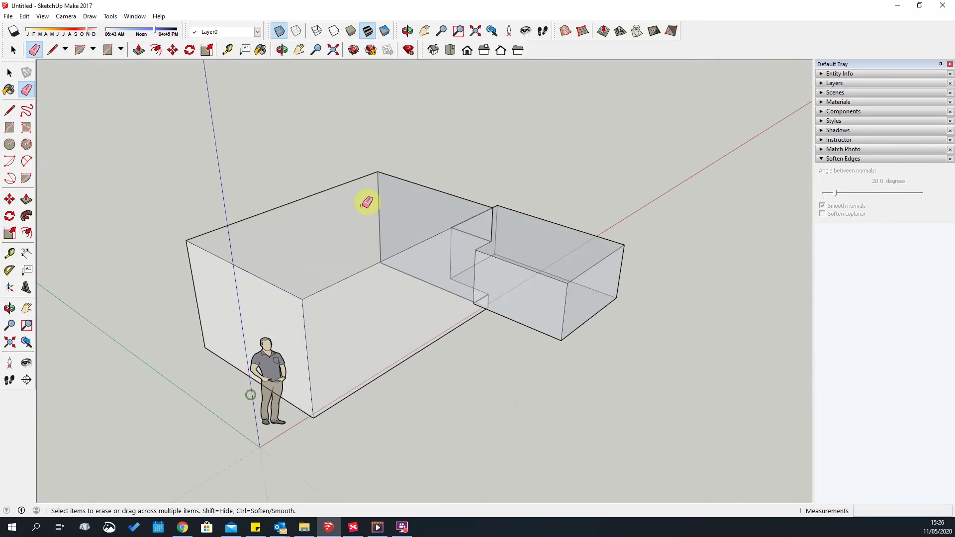
{"action": "left_click", "coordinate": [280, 32]}
{"action": "middle_click_drag", "start_coordinate": [501, 325], "coordinate": [367, 307]}
Draw two tall rectangles side by side on the larger box's front face, about 1293 by 418 mm and 1293 by 529 mm.
{"action": "key", "text": "space"}
{"action": "scroll", "coordinate": [295, 276], "scroll_direction": "up", "scroll_amount": 2}
{"action": "left_click", "coordinate": [8, 127]}
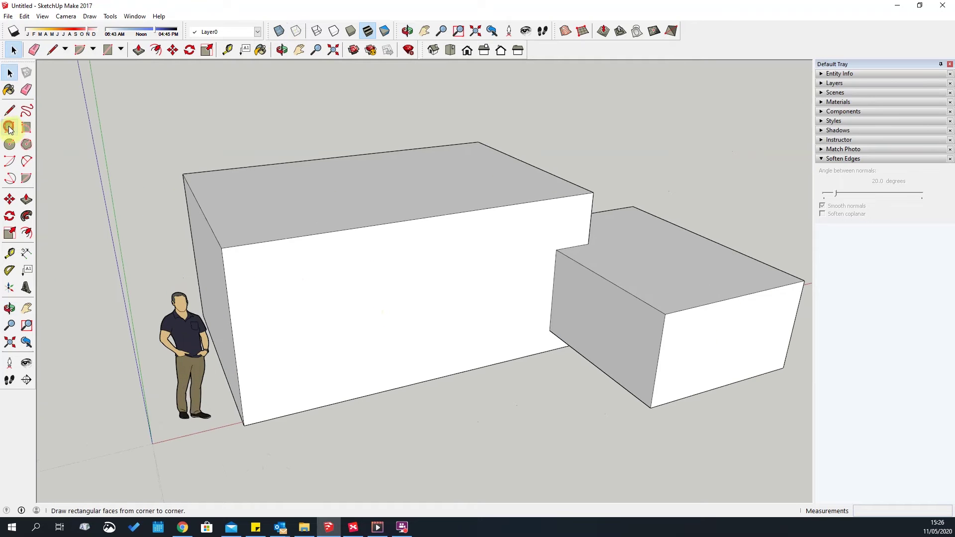
{"action": "left_click", "coordinate": [305, 279]}
{"action": "key", "text": "Escape"}
{"action": "left_click", "coordinate": [314, 281]}
{"action": "left_click", "coordinate": [351, 367]}
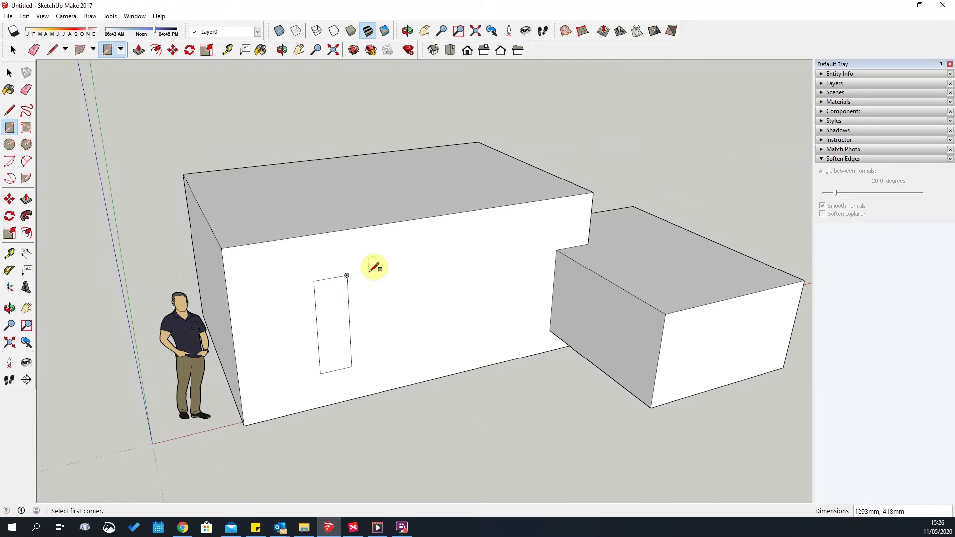
{"action": "left_click", "coordinate": [372, 270]}
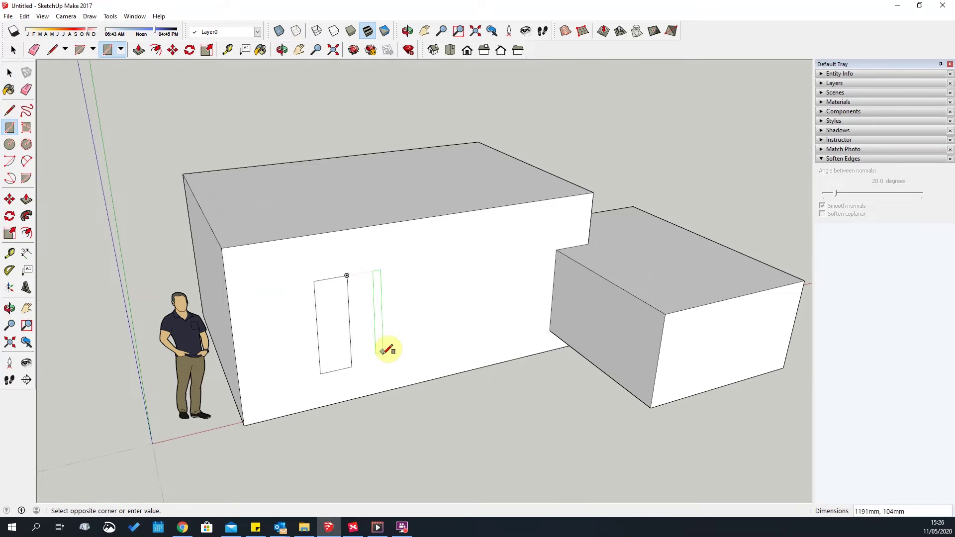
{"action": "left_click", "coordinate": [413, 351]}
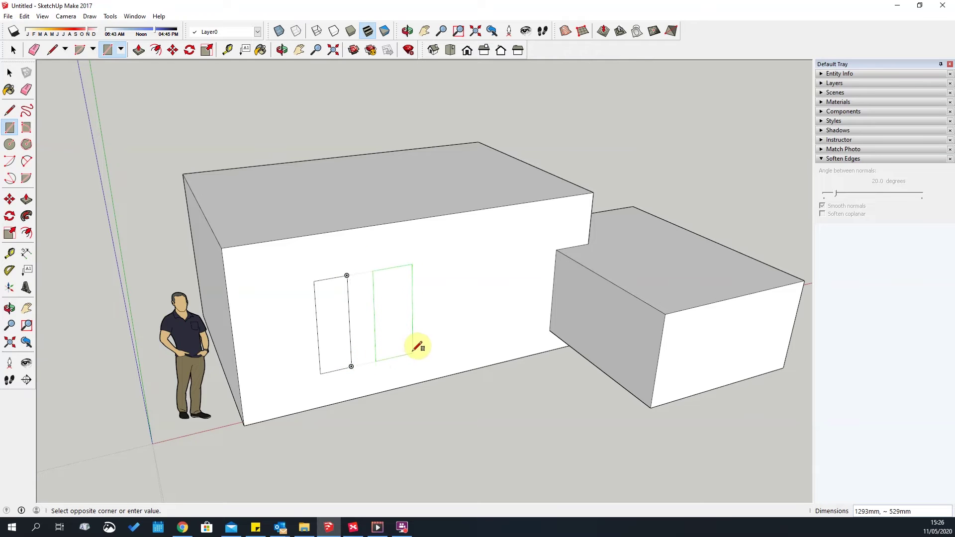
Erase the edges of the wider rectangle, the one nearer the smaller box.
{"action": "middle_click_drag", "start_coordinate": [524, 414], "coordinate": [622, 341]}
{"action": "scroll", "coordinate": [408, 258], "scroll_direction": "up", "scroll_amount": 3}
{"action": "key", "text": "space"}
{"action": "scroll", "coordinate": [485, 303], "scroll_direction": "up", "scroll_amount": 1}
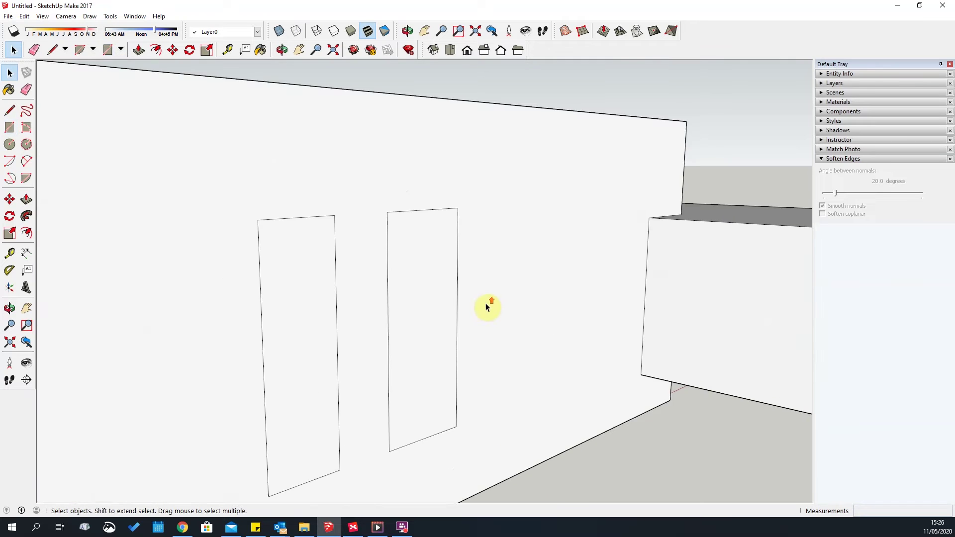
{"action": "left_click", "coordinate": [27, 89]}
{"action": "left_click", "coordinate": [457, 292]}
{"action": "left_click", "coordinate": [388, 280]}
{"action": "scroll", "coordinate": [436, 350], "scroll_direction": "down", "scroll_amount": 3}
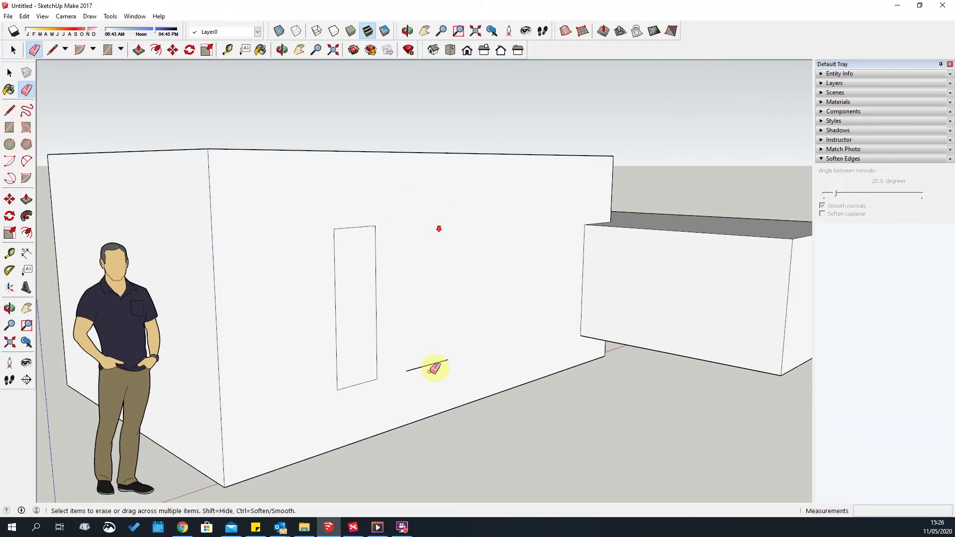
{"action": "scroll", "coordinate": [361, 251], "scroll_direction": "down", "scroll_amount": 3}
Select only the face of the remaining tall rectangle on the larger box.
{"action": "key", "text": "space"}
{"action": "scroll", "coordinate": [351, 252], "scroll_direction": "up", "scroll_amount": 3}
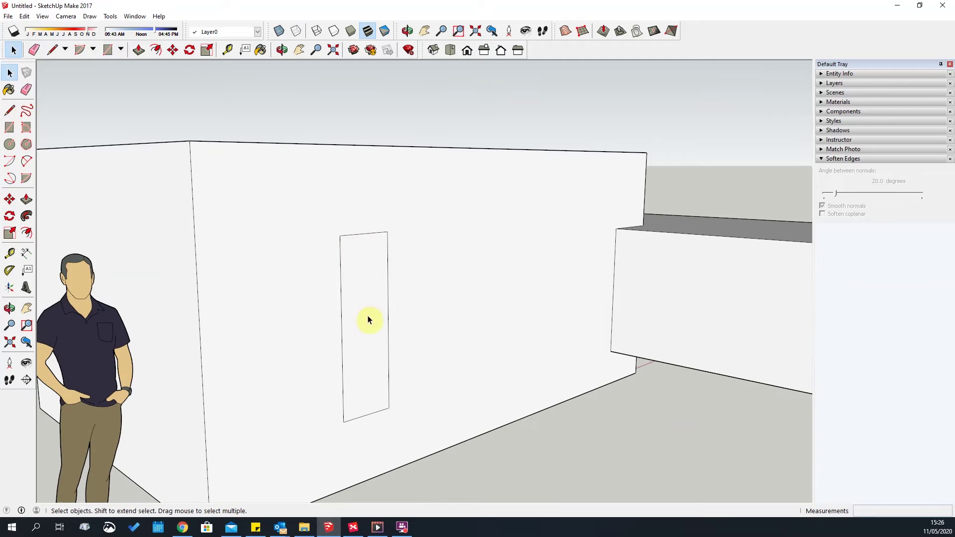
{"action": "scroll", "coordinate": [348, 353], "scroll_direction": "down", "scroll_amount": 5}
{"action": "scroll", "coordinate": [264, 258], "scroll_direction": "up", "scroll_amount": 4}
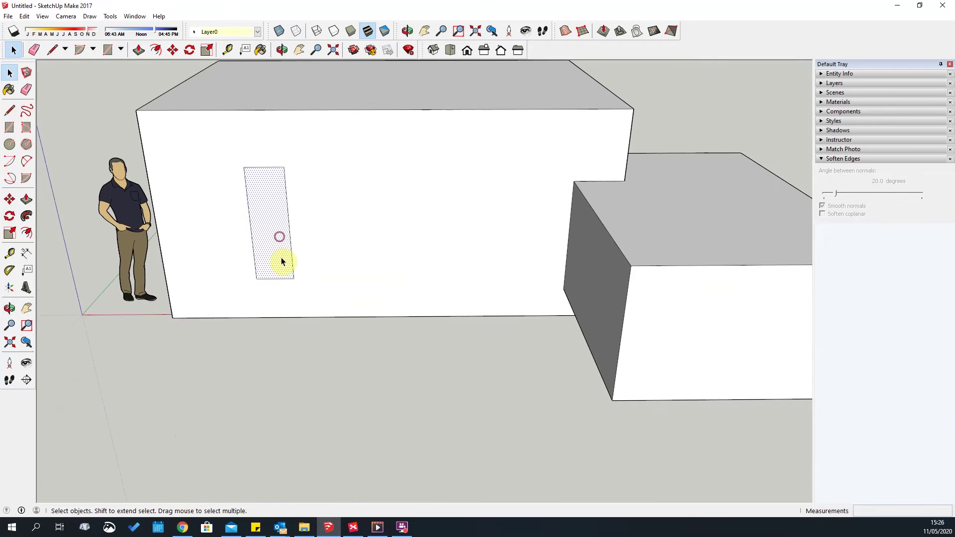
Push the tall rectangle's face into the larger box with Push/Pull to form a window recess.
{"action": "left_click", "coordinate": [279, 255]}
{"action": "key", "text": "p"}
{"action": "left_click_drag", "start_coordinate": [289, 263], "coordinate": [288, 252]}
{"action": "key", "text": "space"}
{"action": "scroll", "coordinate": [448, 332], "scroll_direction": "down", "scroll_amount": 4}
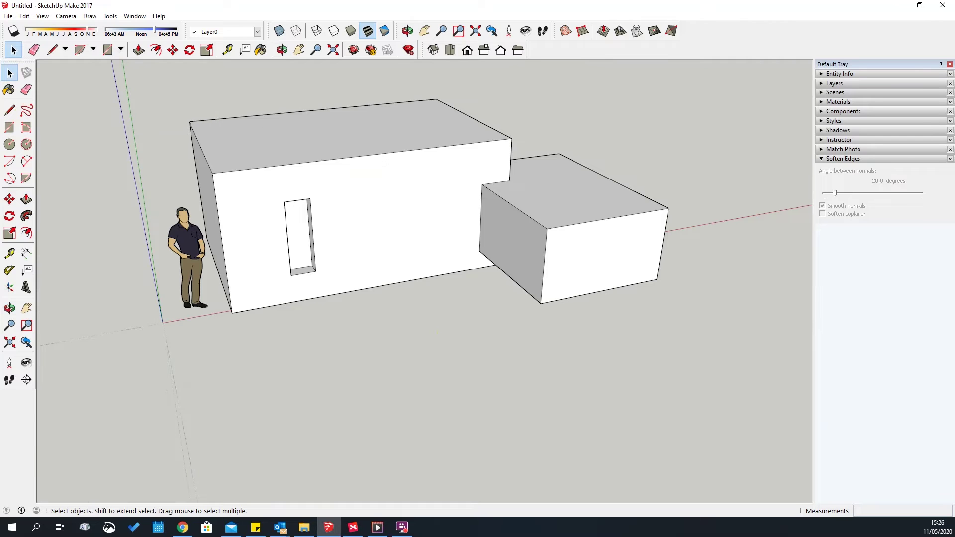
Expand the Instructor section in the tray to display guidance for the active tool.
{"action": "left_click", "coordinate": [108, 17]}
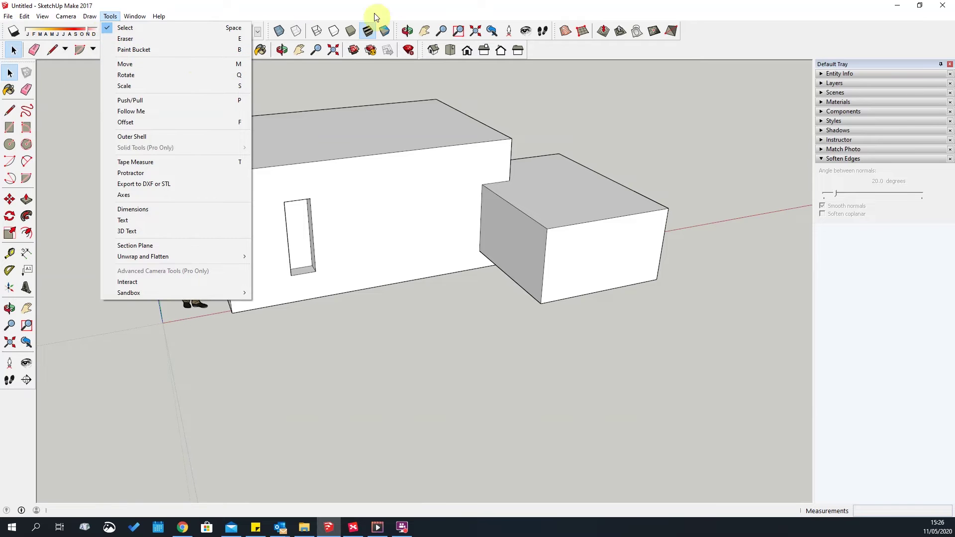
{"action": "left_click", "coordinate": [297, 4]}
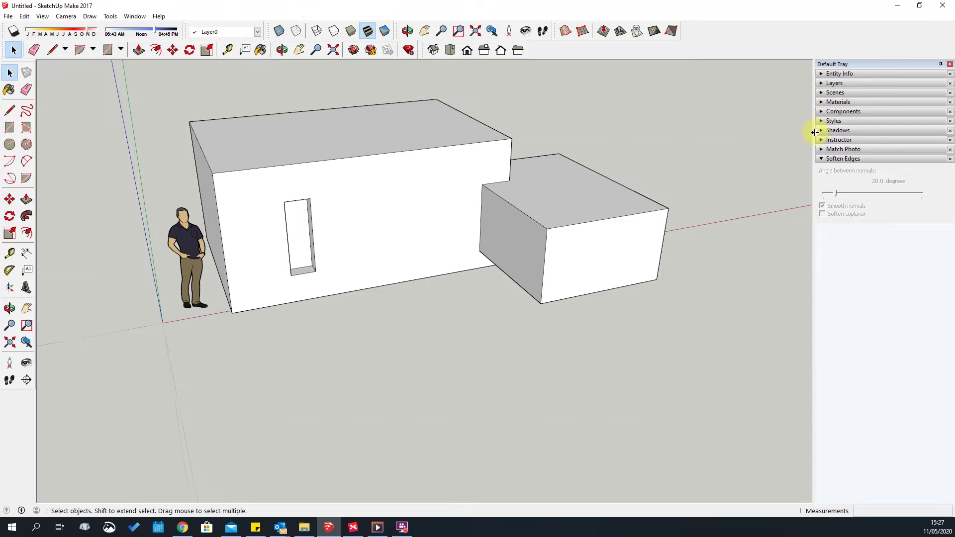
{"action": "left_click", "coordinate": [821, 140]}
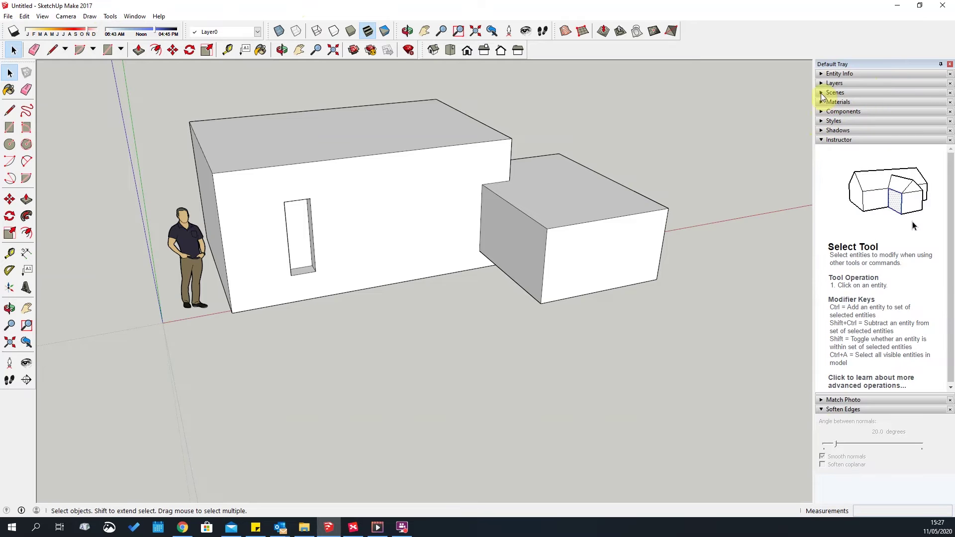
Display the materials browser and go through the material library to the Brick, Cladding and Siding collection.
{"action": "left_click", "coordinate": [820, 103]}
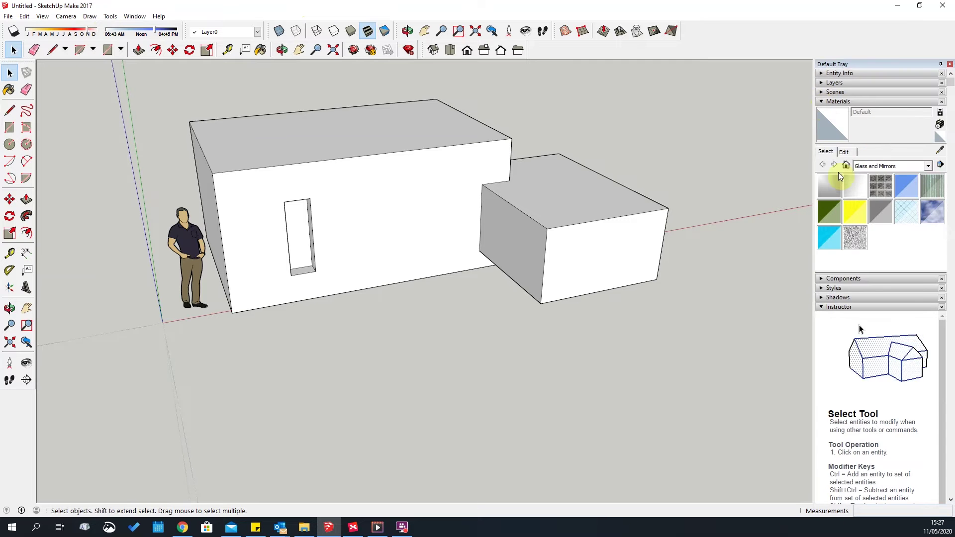
{"action": "left_click", "coordinate": [929, 166]}
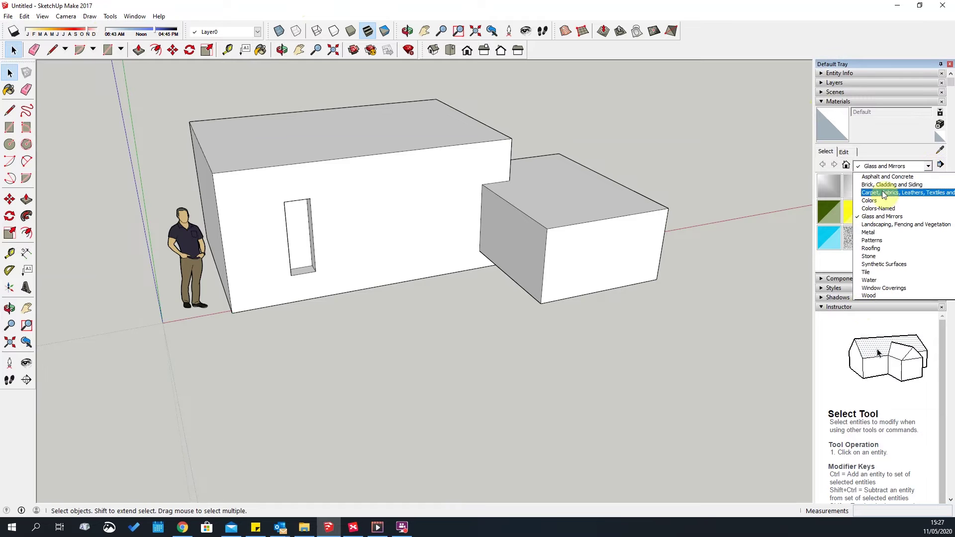
{"action": "left_click", "coordinate": [930, 167]}
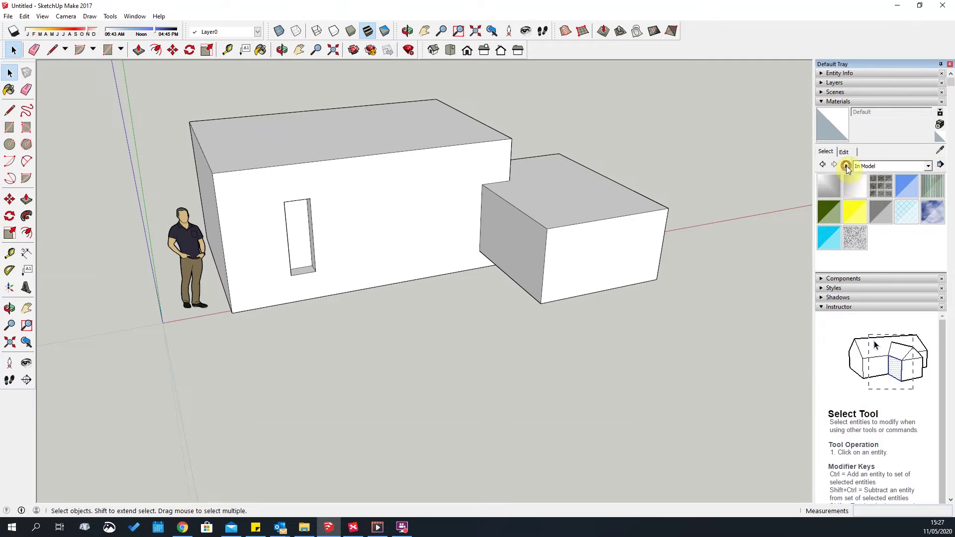
{"action": "left_click", "coordinate": [846, 166]}
{"action": "left_click", "coordinate": [927, 166]}
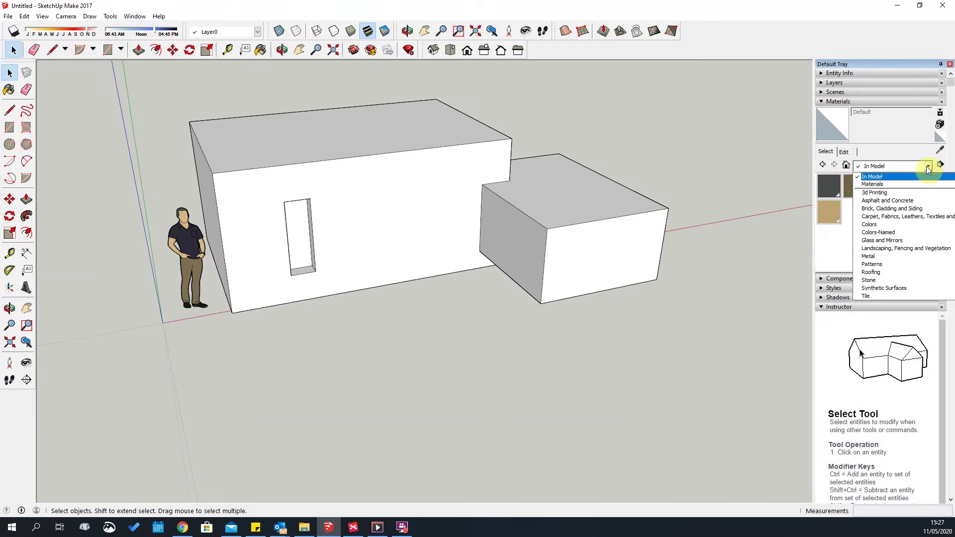
{"action": "left_click", "coordinate": [846, 165]}
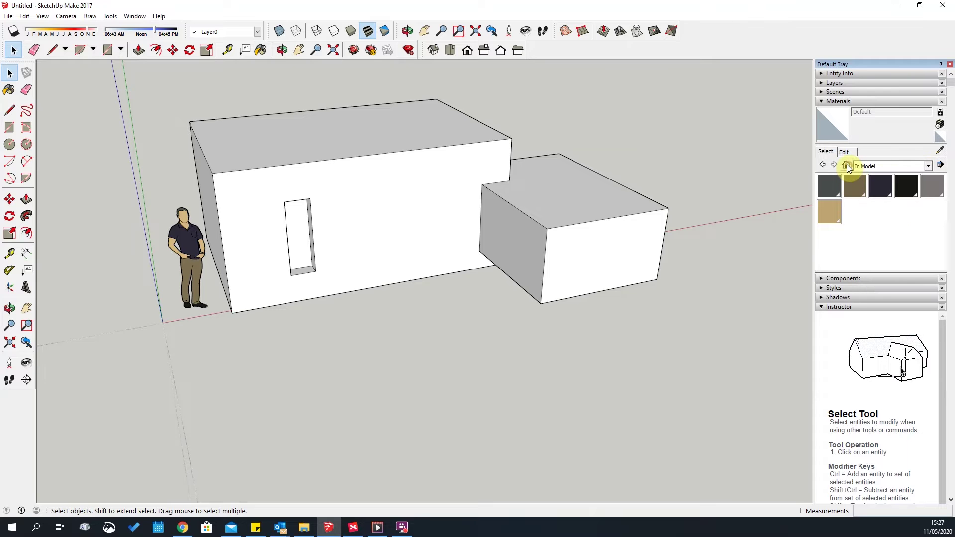
{"action": "left_click", "coordinate": [911, 165]}
{"action": "left_click", "coordinate": [872, 188]}
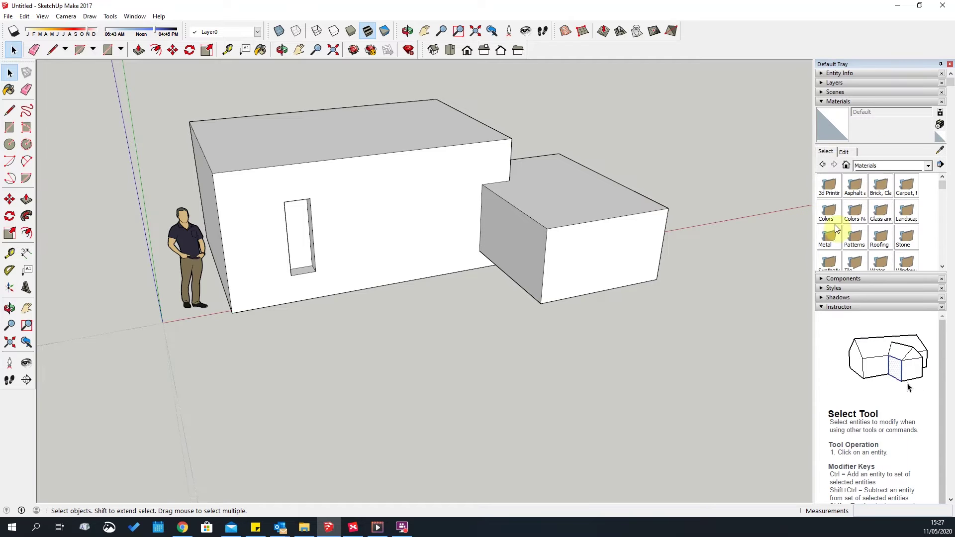
{"action": "left_click", "coordinate": [879, 188]}
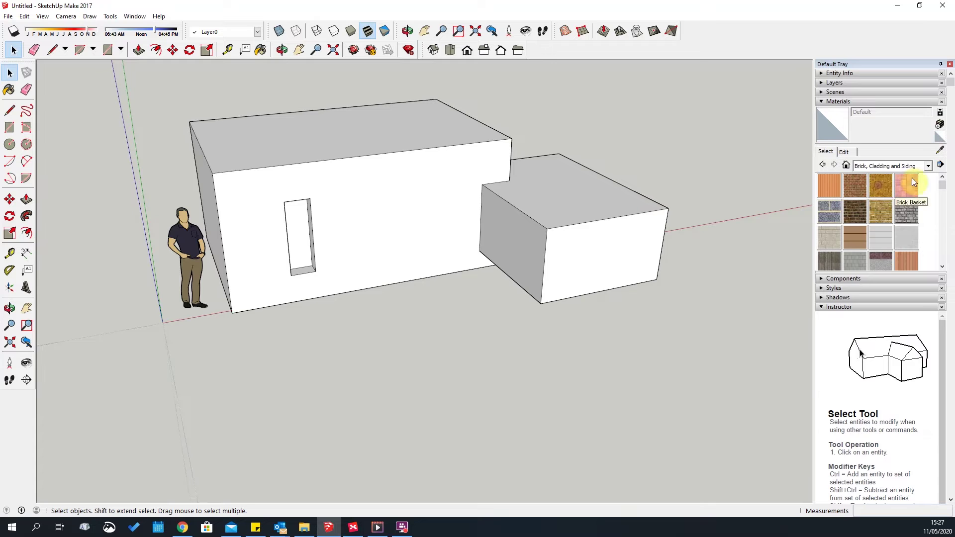
Paint the outer walls of the larger box with the Brick Antique 01 material.
{"action": "left_click", "coordinate": [858, 187]}
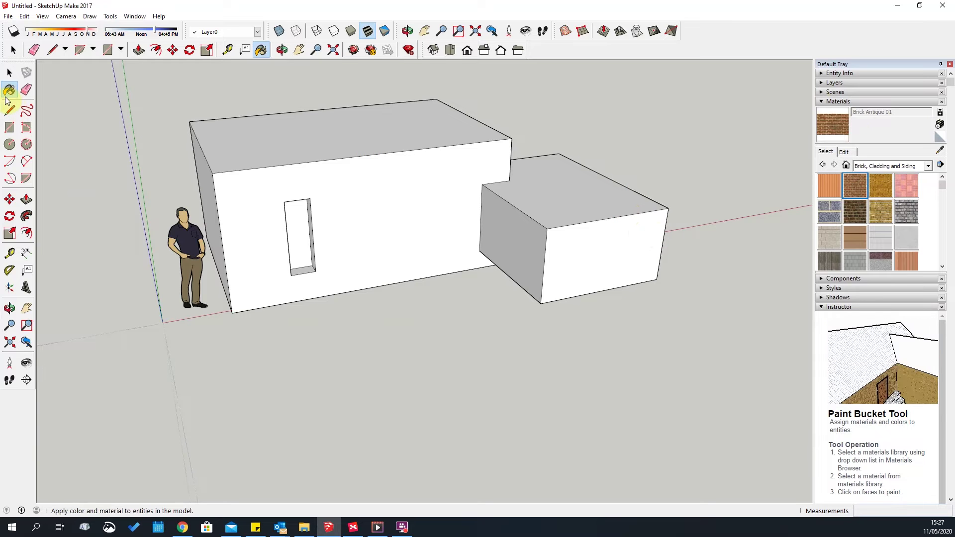
{"action": "left_click", "coordinate": [9, 73]}
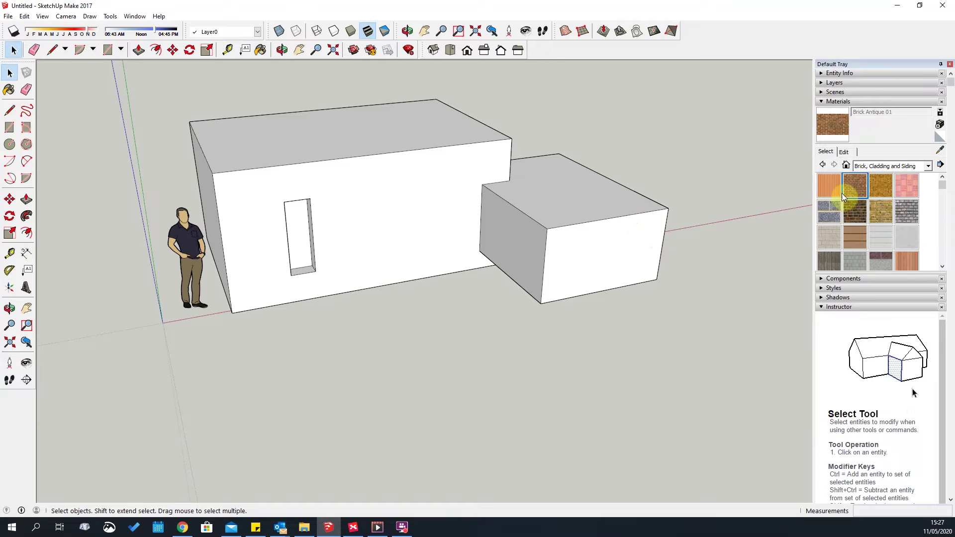
{"action": "left_click", "coordinate": [9, 90]}
{"action": "left_click", "coordinate": [272, 226]}
{"action": "middle_click_drag", "start_coordinate": [272, 227], "coordinate": [578, 264]}
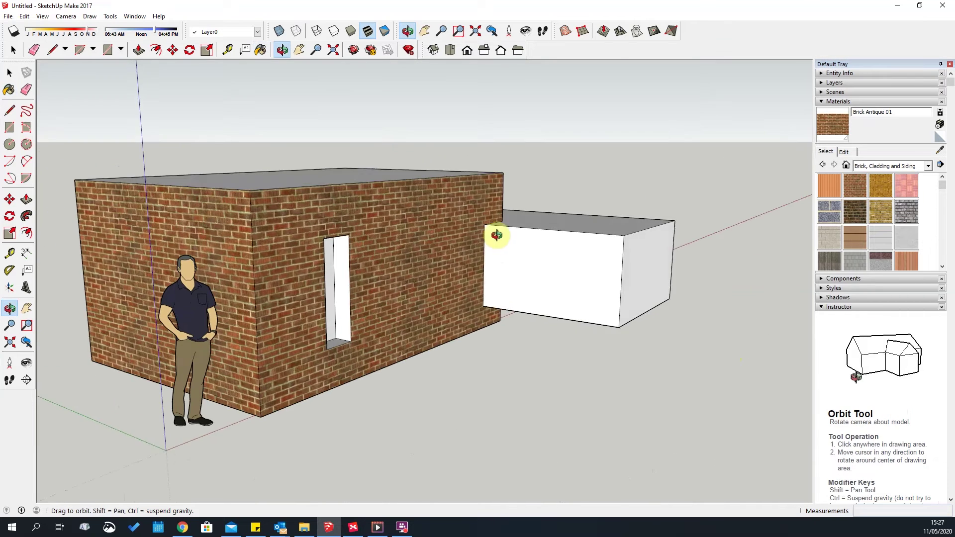
{"action": "middle_click_drag", "start_coordinate": [496, 236], "coordinate": [241, 252]}
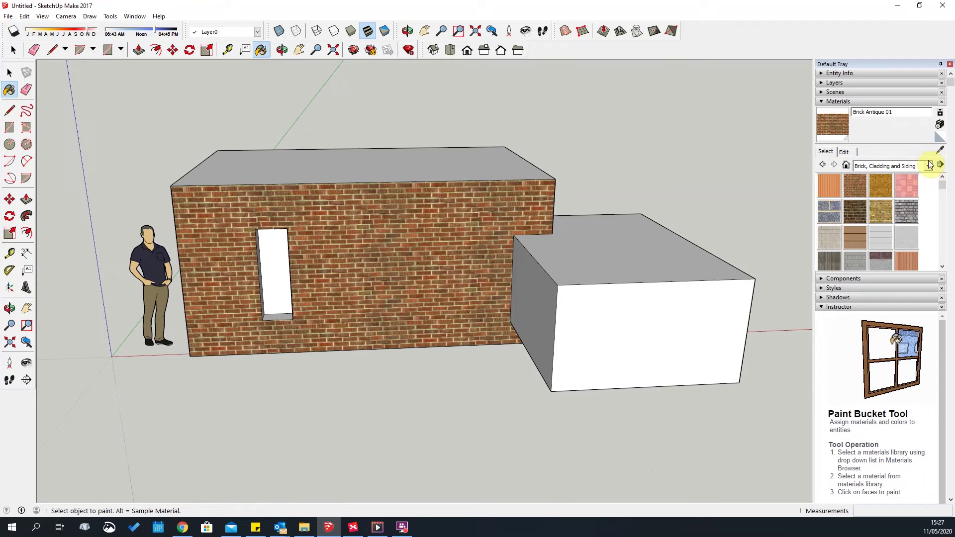
Paint the recessed window face with Translucent Glass Blue from the Glass and Mirrors collection.
{"action": "left_click", "coordinate": [929, 166]}
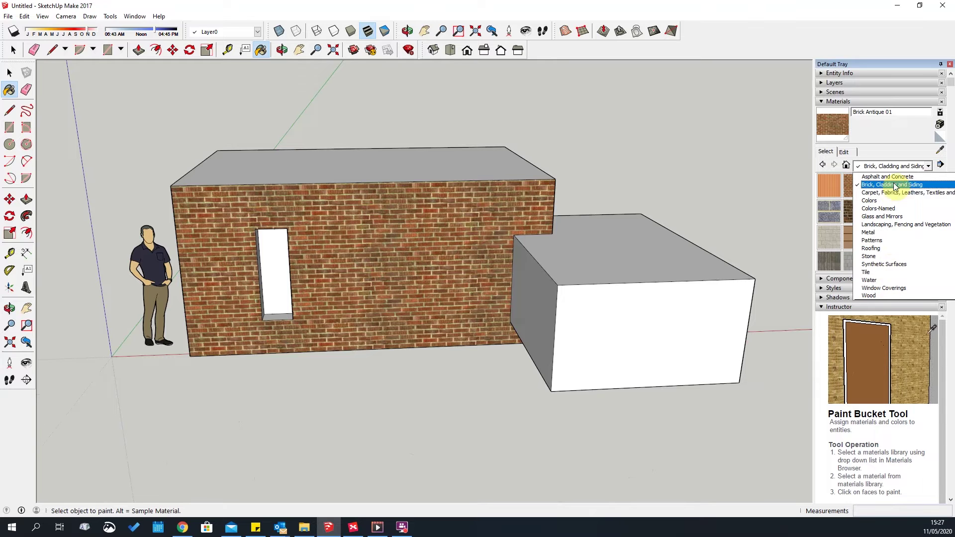
{"action": "left_click", "coordinate": [882, 216]}
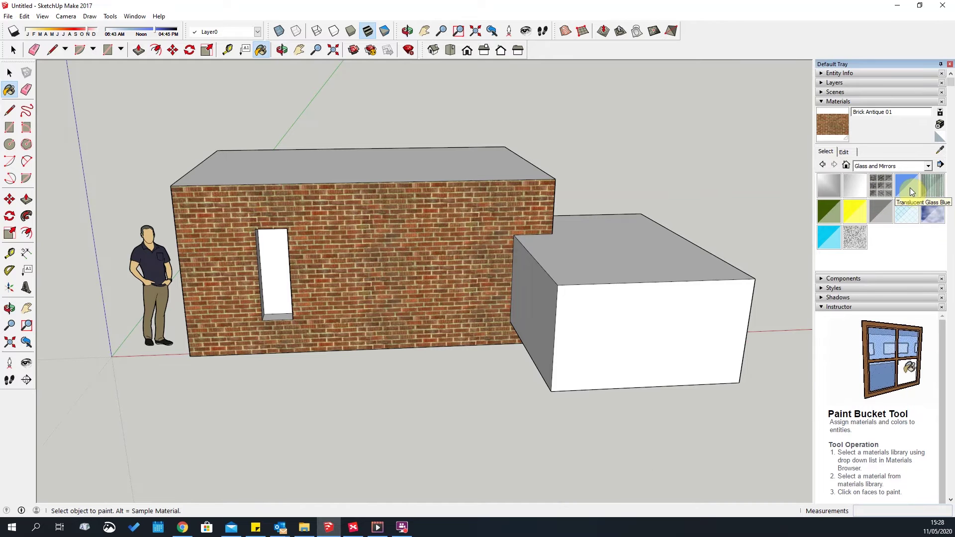
{"action": "left_click", "coordinate": [910, 189]}
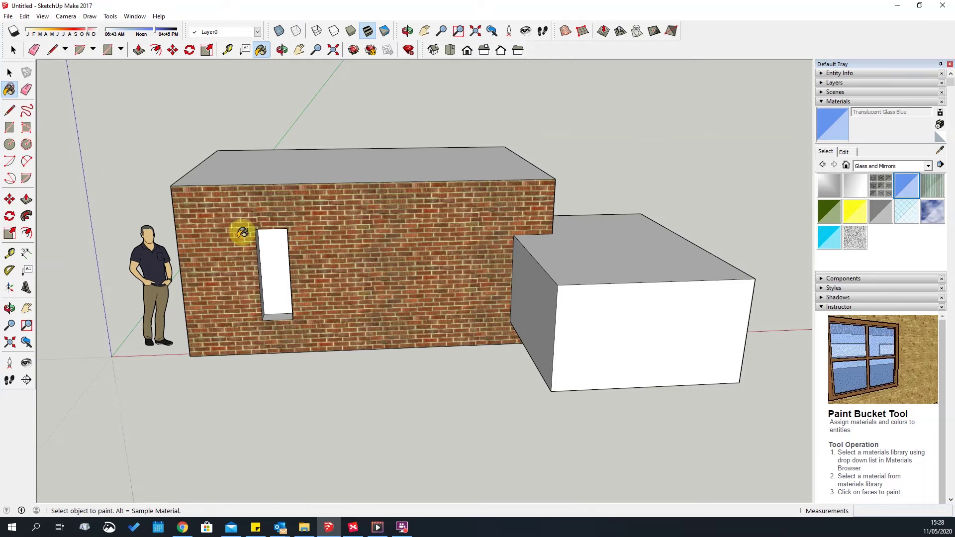
{"action": "left_click", "coordinate": [274, 268]}
{"action": "mouse_move", "coordinate": [159, 341]}
{"action": "middle_mouse_down"}
{"action": "mouse_move", "coordinate": [409, 237]}
{"action": "mouse_move", "coordinate": [516, 303]}
{"action": "mouse_move", "coordinate": [277, 371]}
{"action": "mouse_move", "coordinate": [6, 334]}
{"action": "mouse_move", "coordinate": [475, 292]}
{"action": "mouse_move", "coordinate": [377, 315]}
{"action": "middle_mouse_up"}
{"action": "scroll", "coordinate": [429, 220], "scroll_direction": "down", "scroll_amount": 2}
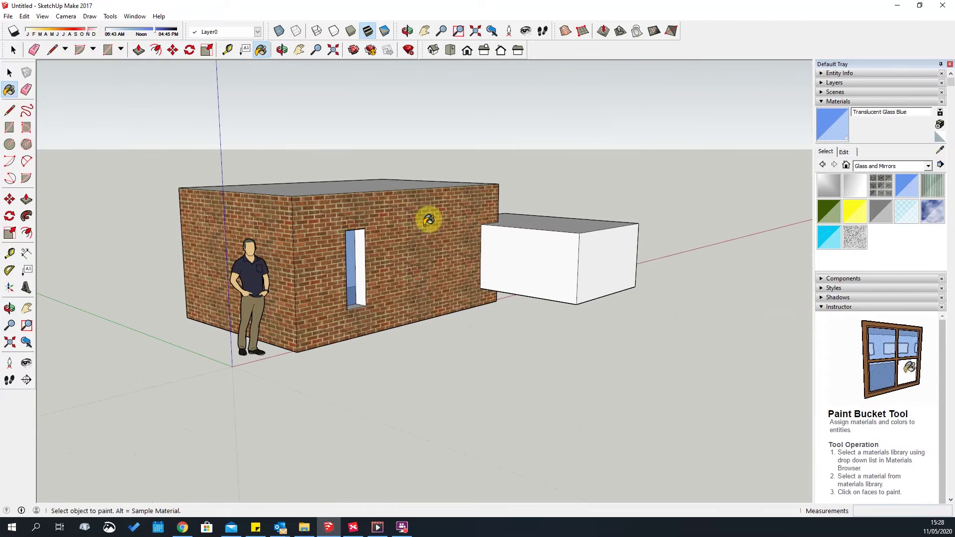
{"action": "key", "text": "space"}
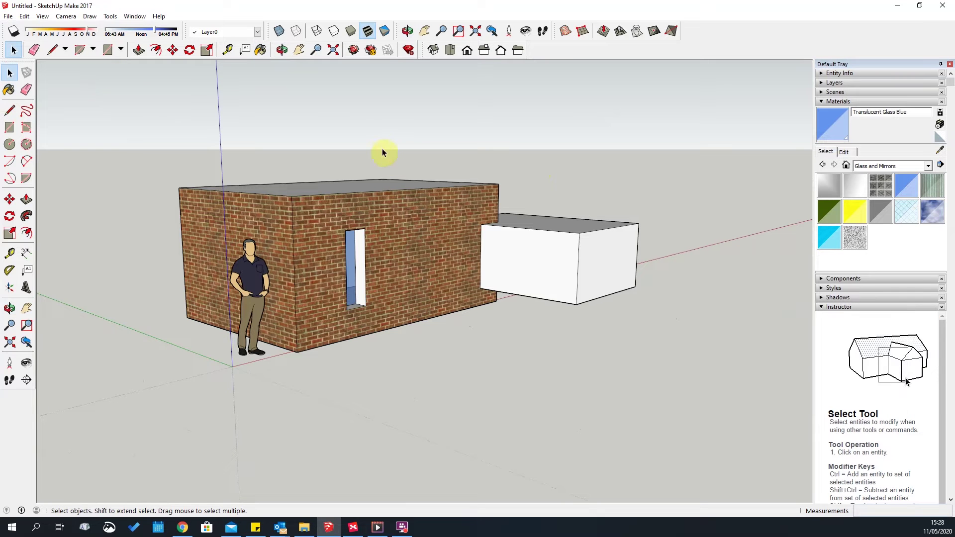
{"action": "middle_click_drag", "start_coordinate": [481, 202], "coordinate": [651, 205]}
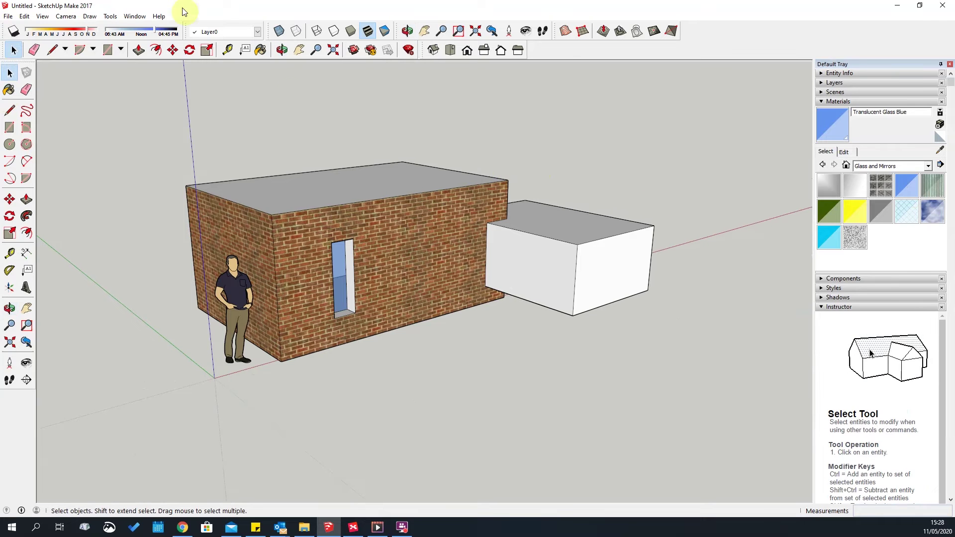
Draw a rectangle about 1797 by 1331 mm on open ground away from the two joined boxes.
{"action": "left_click", "coordinate": [111, 16]}
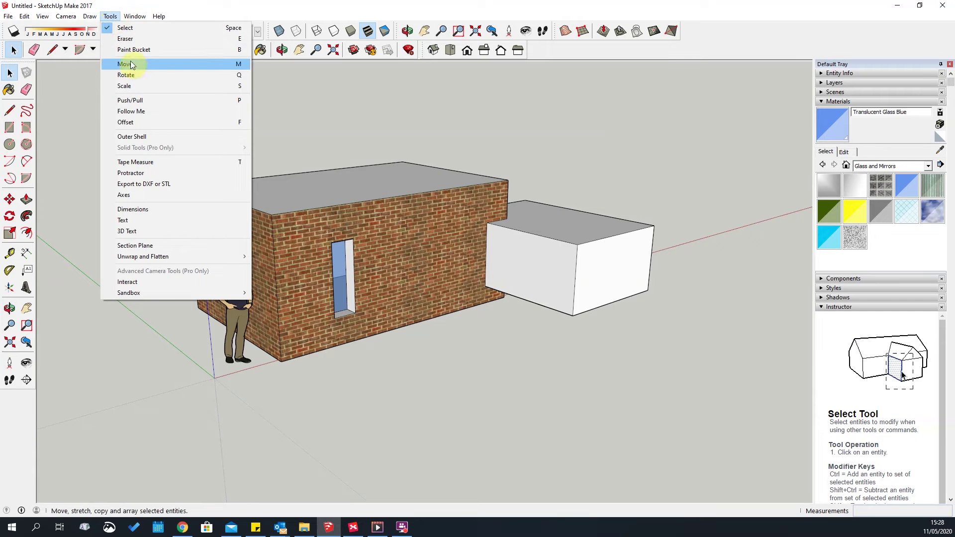
{"action": "left_click", "coordinate": [571, 279]}
{"action": "middle_click_drag", "start_coordinate": [724, 196], "coordinate": [348, 228]}
{"action": "key", "text": "space"}
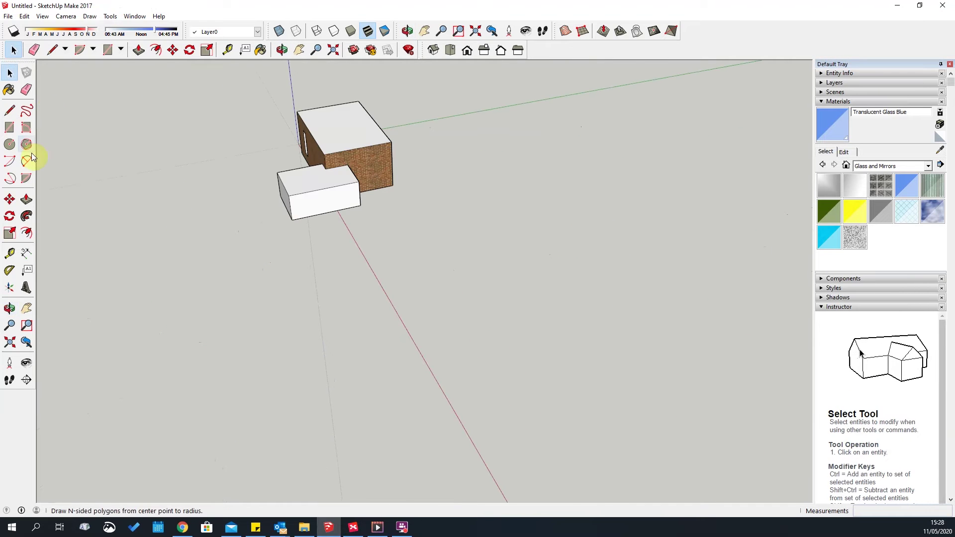
{"action": "left_click", "coordinate": [9, 127]}
{"action": "left_click", "coordinate": [394, 268]}
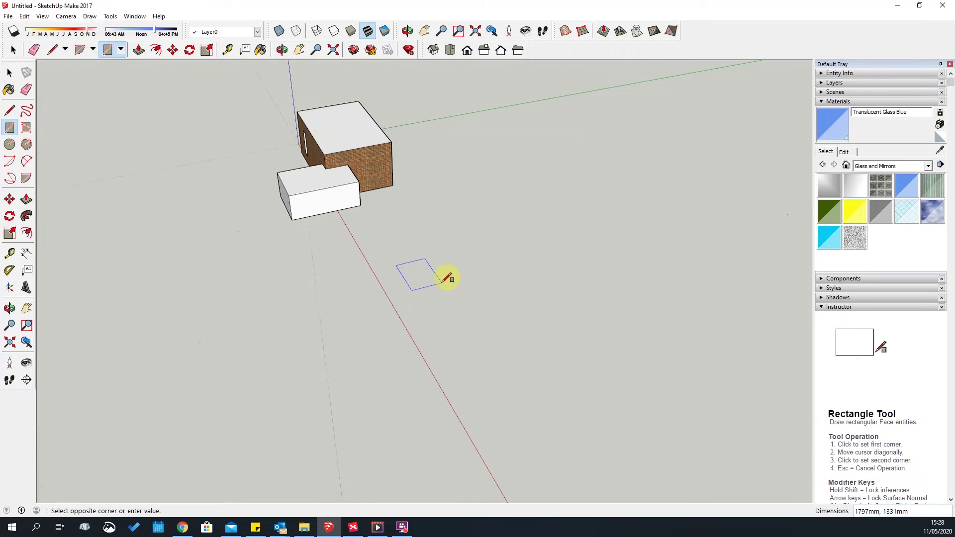
{"action": "left_click", "coordinate": [448, 279]}
Pull the new ground rectangle up about 914 mm into a small box.
{"action": "scroll", "coordinate": [422, 287], "scroll_direction": "up", "scroll_amount": 3}
{"action": "key", "text": "p"}
{"action": "left_click", "coordinate": [422, 270]}
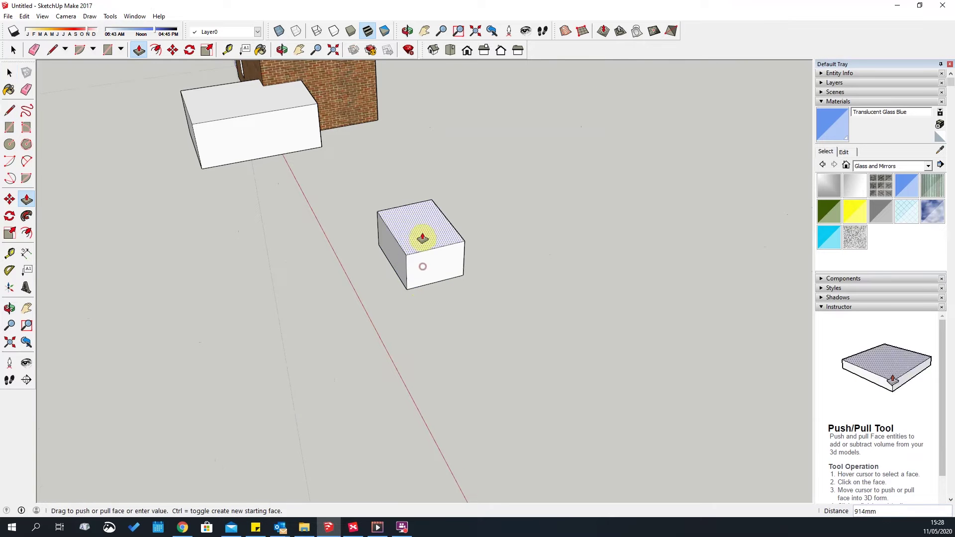
{"action": "left_click", "coordinate": [422, 239]}
{"action": "key", "text": "space"}
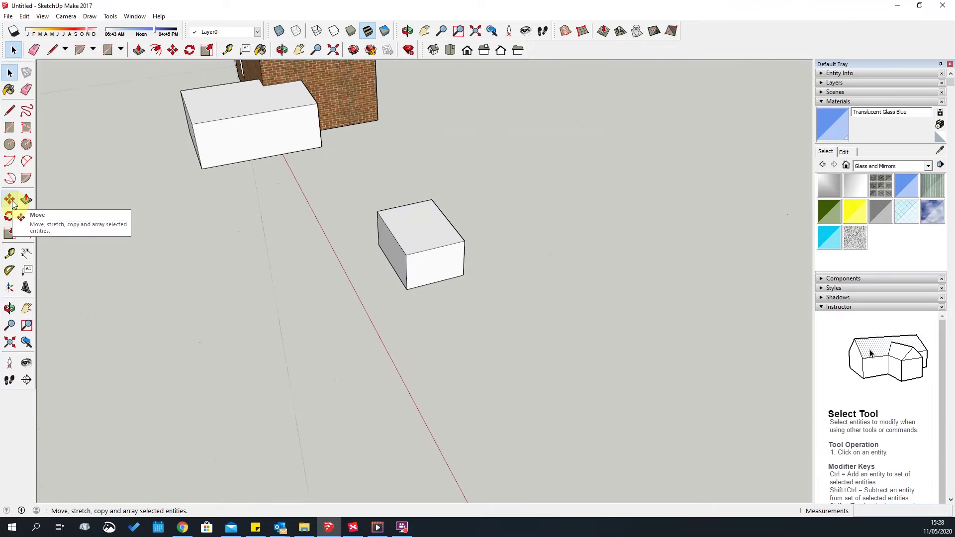
Select all faces and edges of the new small box and activate the Move tool.
{"action": "left_click", "coordinate": [110, 16]}
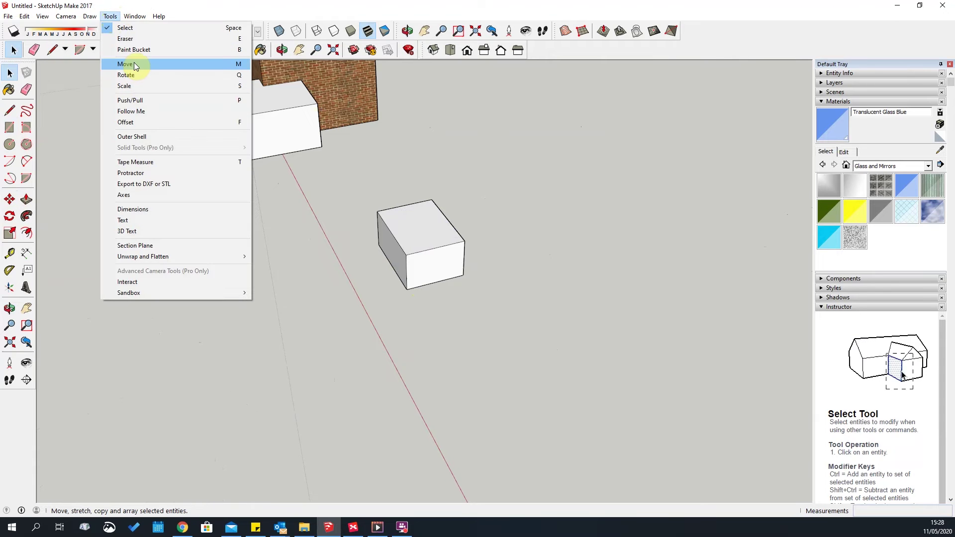
{"action": "left_click", "coordinate": [4, 200]}
{"action": "scroll", "coordinate": [401, 295], "scroll_direction": "up", "scroll_amount": 3}
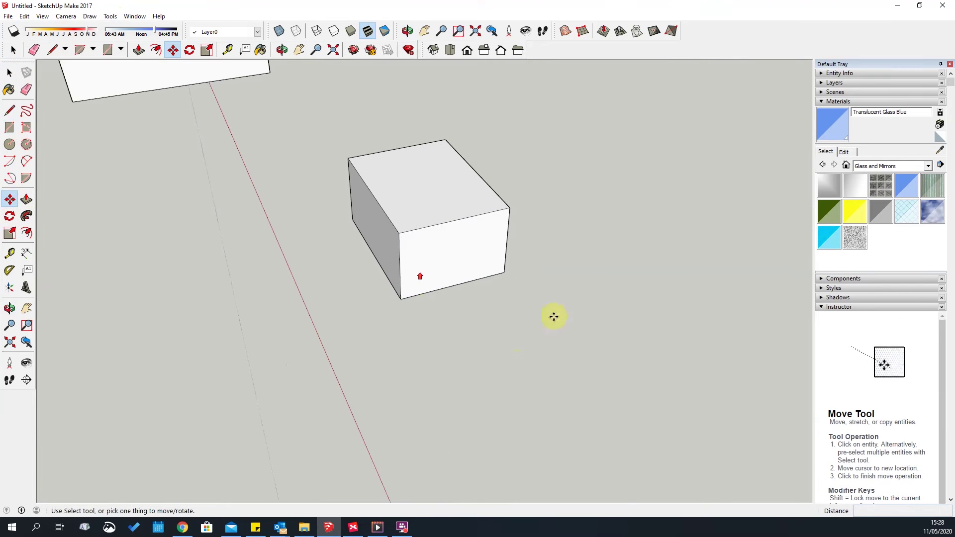
{"action": "key", "text": "space"}
{"action": "left_click", "coordinate": [393, 199]}
{"action": "middle_click_drag", "start_coordinate": [394, 202], "coordinate": [469, 324]}
{"action": "left_click", "coordinate": [11, 199]}
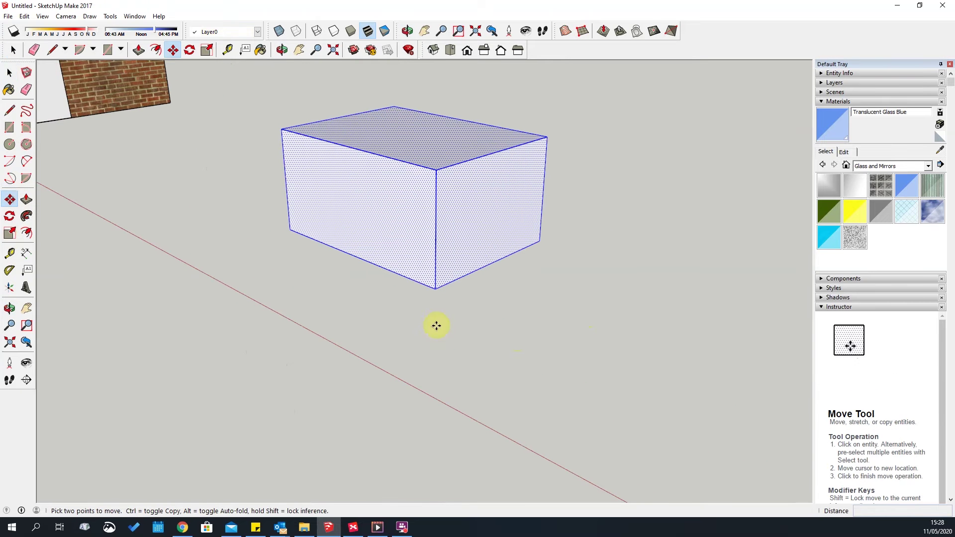
Move the small box about 10274 mm by its nearest lower corner and undo the move.
{"action": "left_click", "coordinate": [436, 286]}
{"action": "scroll", "coordinate": [606, 198], "scroll_direction": "down", "scroll_amount": 5}
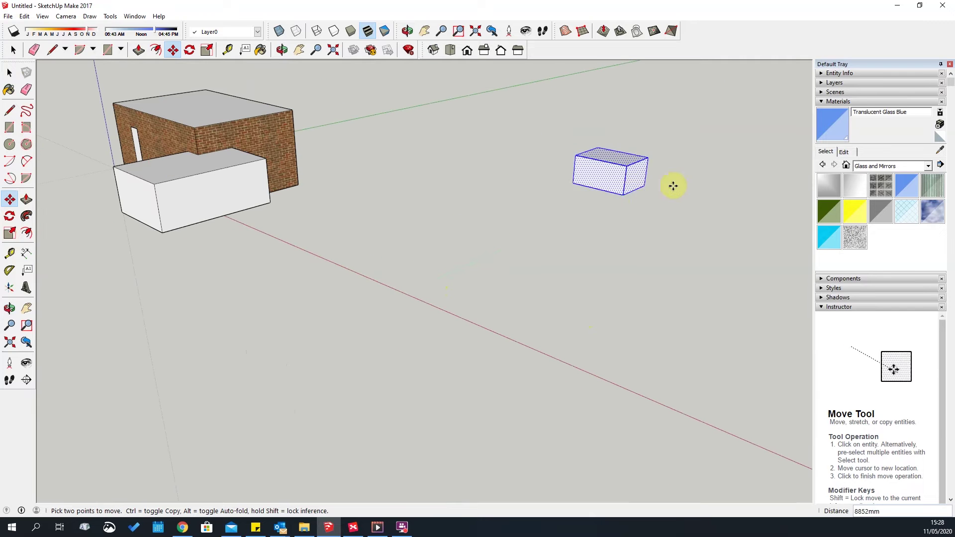
{"action": "left_click", "coordinate": [652, 181]}
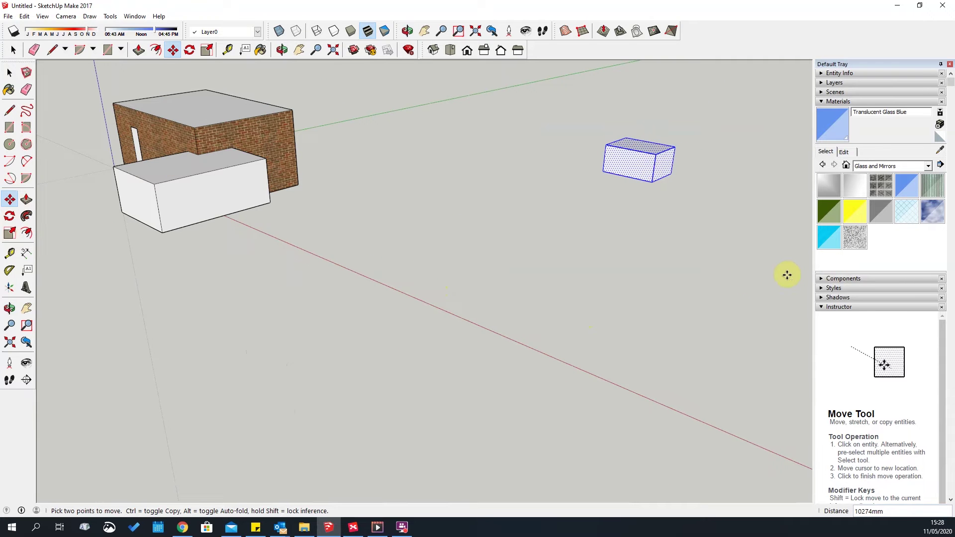
{"action": "key", "text": "ctrl+z"}
{"action": "middle_click_drag", "start_coordinate": [646, 269], "coordinate": [597, 279]}
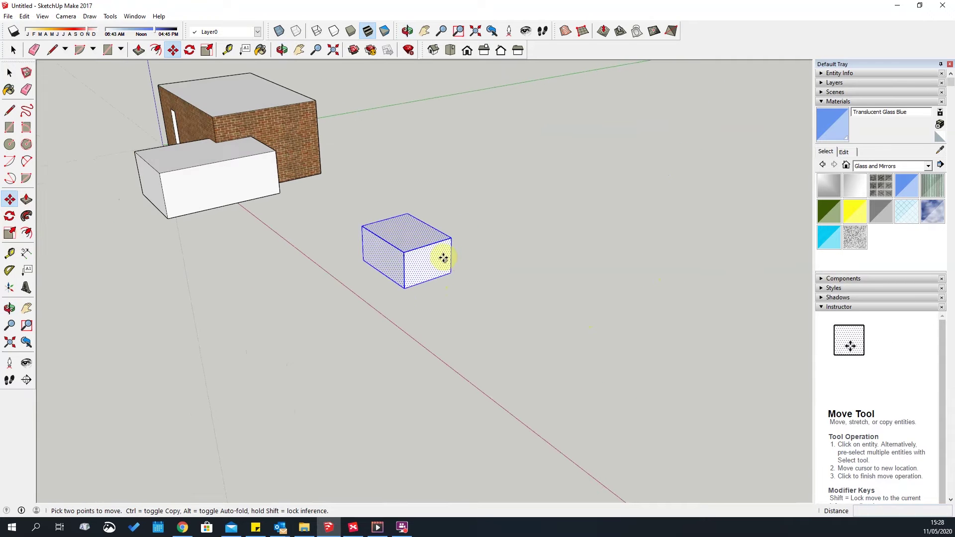
Collapse the Materials section of the tray.
{"action": "left_click", "coordinate": [821, 102]}
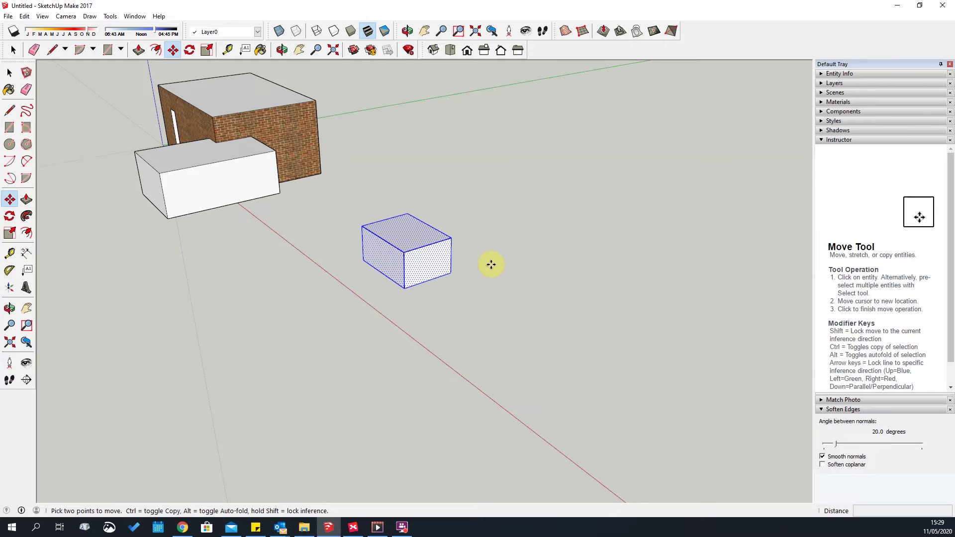
Copy the small box 2500 mm along the green axis from its nearest lower corner.
{"action": "scroll", "coordinate": [488, 271], "scroll_direction": "up", "scroll_amount": 3}
{"action": "scroll", "coordinate": [344, 300], "scroll_direction": "up", "scroll_amount": 3}
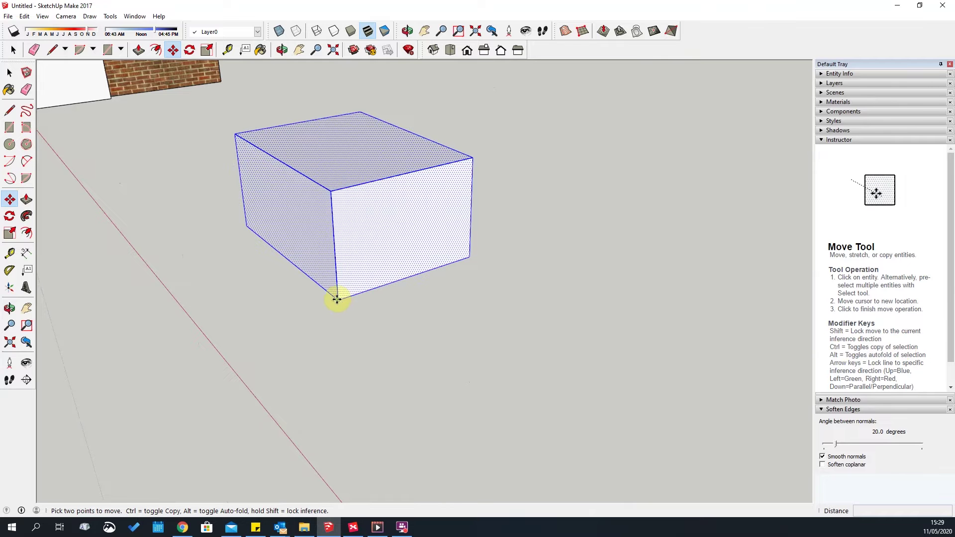
{"action": "left_click", "coordinate": [337, 299]}
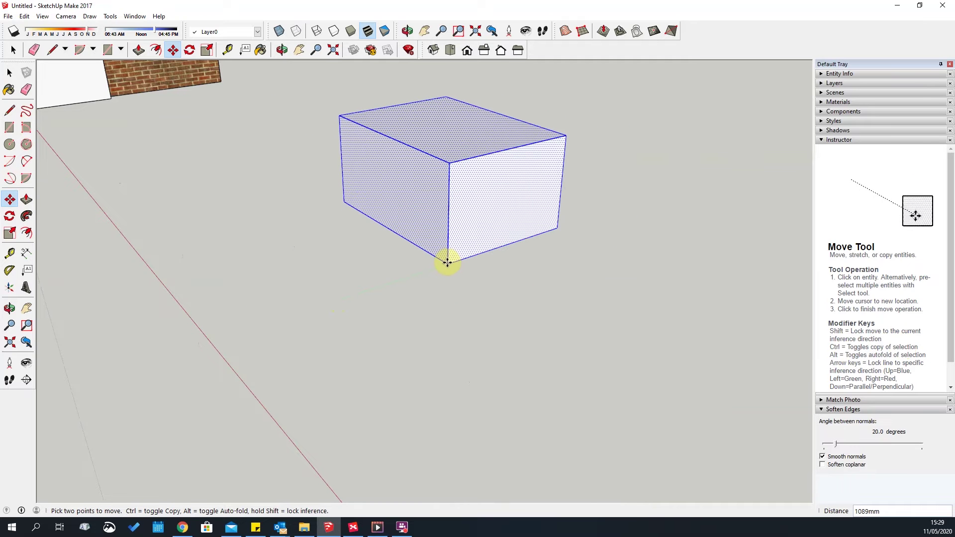
{"action": "key", "text": "ctrl"}
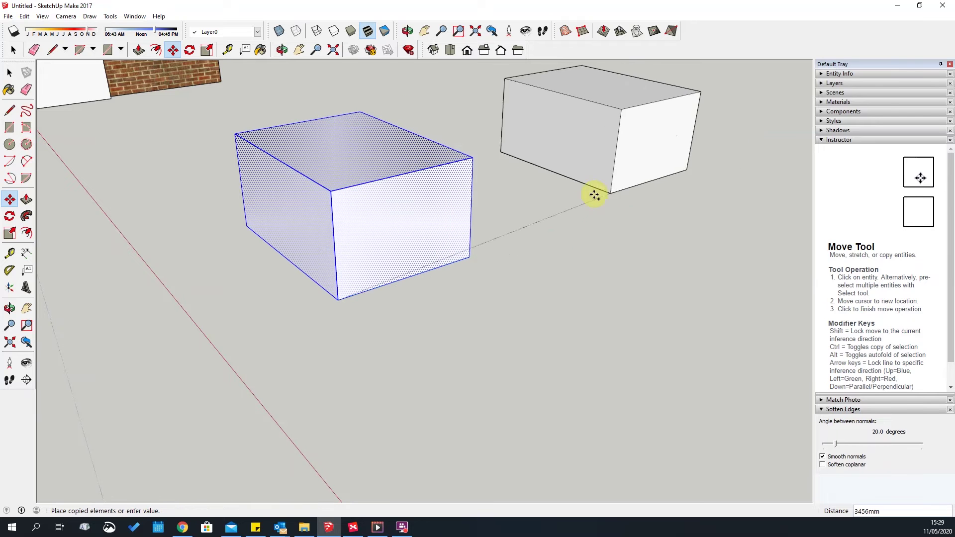
{"action": "scroll", "coordinate": [592, 219], "scroll_direction": "down", "scroll_amount": 4}
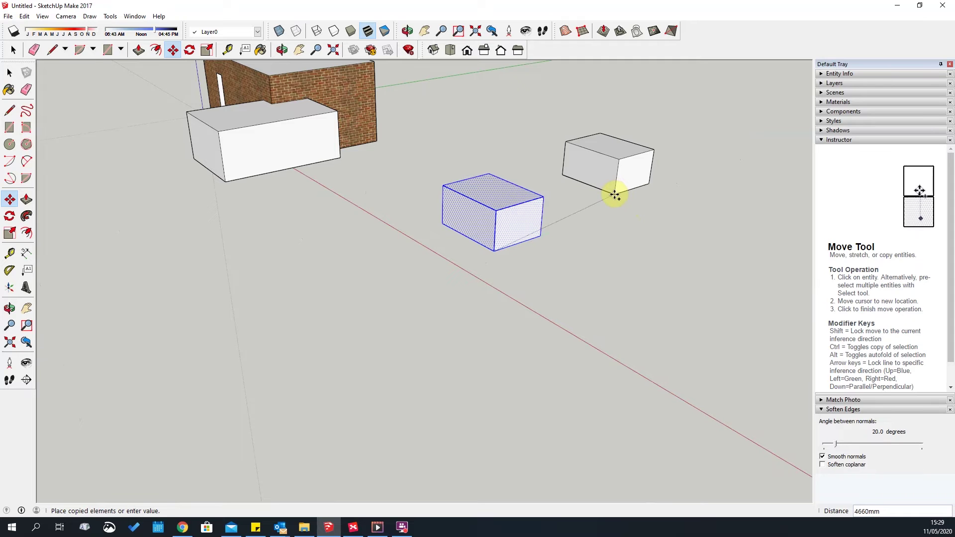
{"action": "key", "text": "Right"}
{"action": "key", "text": "Left"}
{"action": "key", "text": "Up"}
{"action": "key", "text": "Down"}
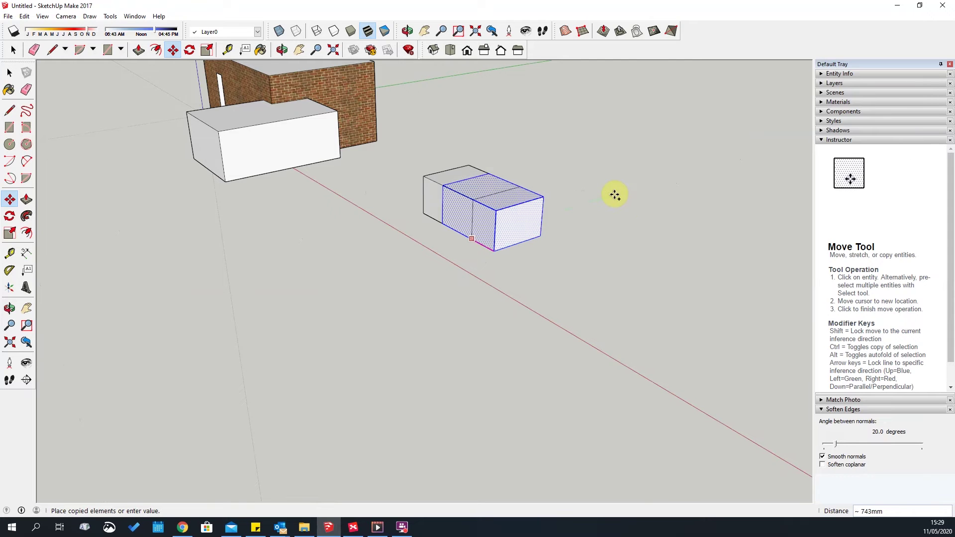
{"action": "key", "text": "Left"}
{"action": "scroll", "coordinate": [559, 209], "scroll_direction": "down", "scroll_amount": 1}
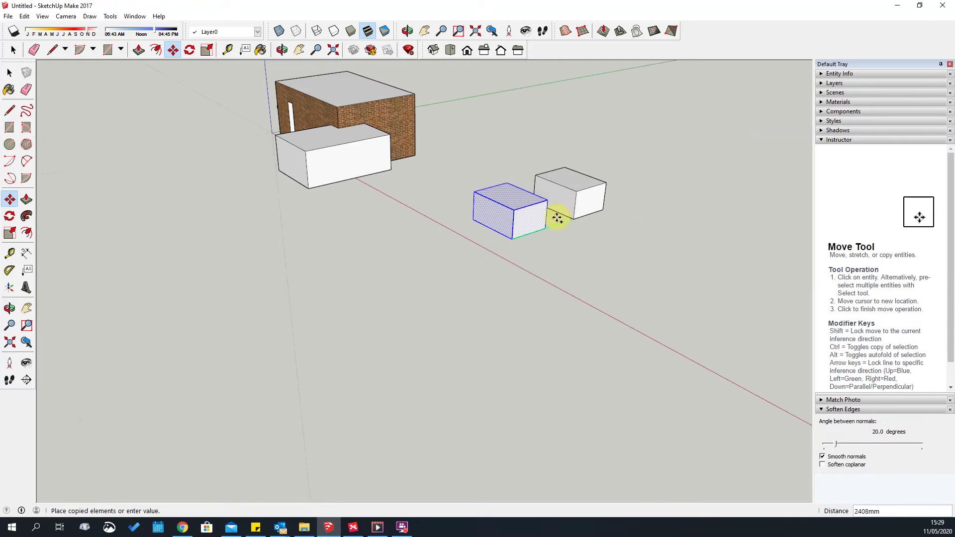
{"action": "scroll", "coordinate": [443, 245], "scroll_direction": "down", "scroll_amount": 2}
{"action": "scroll", "coordinate": [566, 196], "scroll_direction": "up", "scroll_amount": 2}
{"action": "scroll", "coordinate": [436, 231], "scroll_direction": "up", "scroll_amount": 3}
{"action": "scroll", "coordinate": [222, 264], "scroll_direction": "down", "scroll_amount": 3}
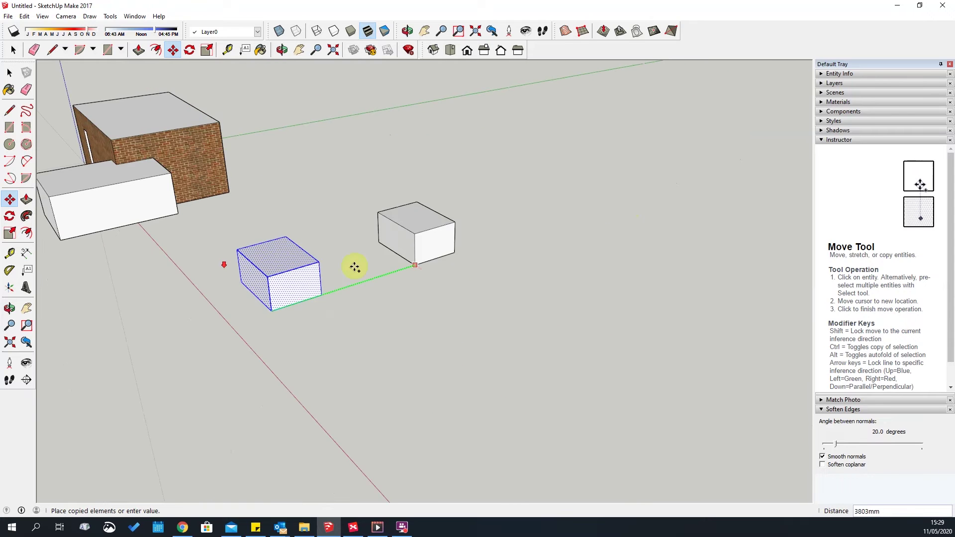
{"action": "scroll", "coordinate": [367, 262], "scroll_direction": "up", "scroll_amount": 2}
{"action": "scroll", "coordinate": [547, 219], "scroll_direction": "down", "scroll_amount": 2}
{"action": "scroll", "coordinate": [431, 246], "scroll_direction": "up", "scroll_amount": 1}
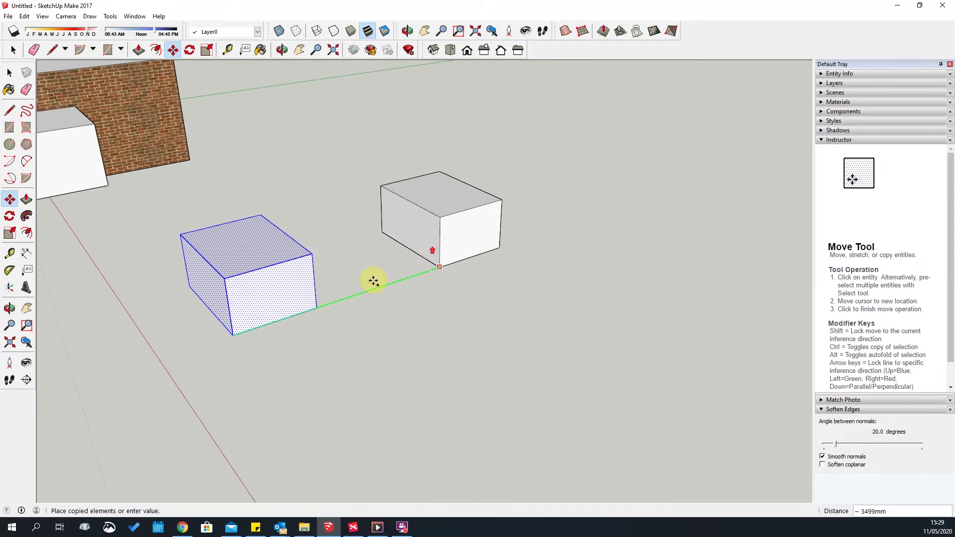
{"action": "scroll", "coordinate": [330, 296], "scroll_direction": "up", "scroll_amount": 3}
{"action": "scroll", "coordinate": [340, 293], "scroll_direction": "down", "scroll_amount": 2}
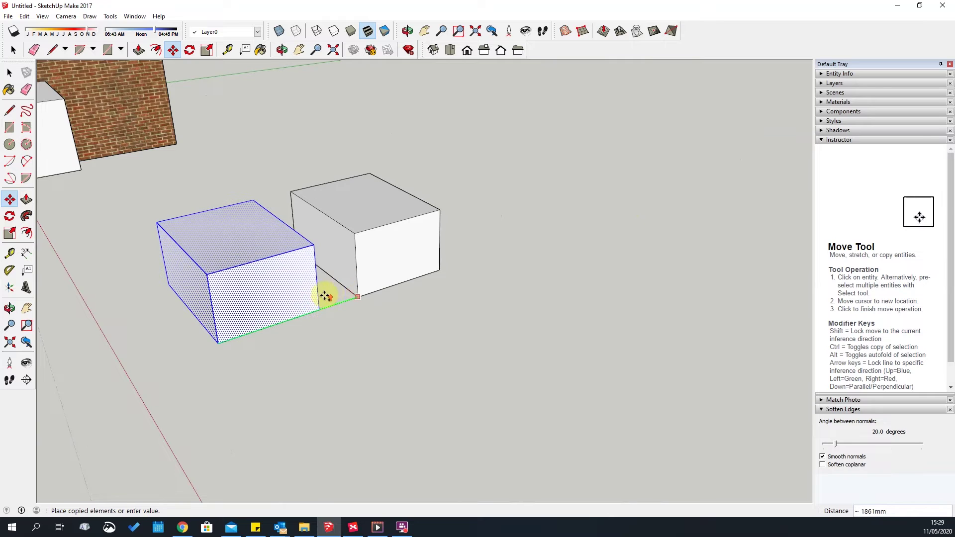
{"action": "scroll", "coordinate": [325, 293], "scroll_direction": "up", "scroll_amount": 2}
{"action": "key", "text": "ctrl"}
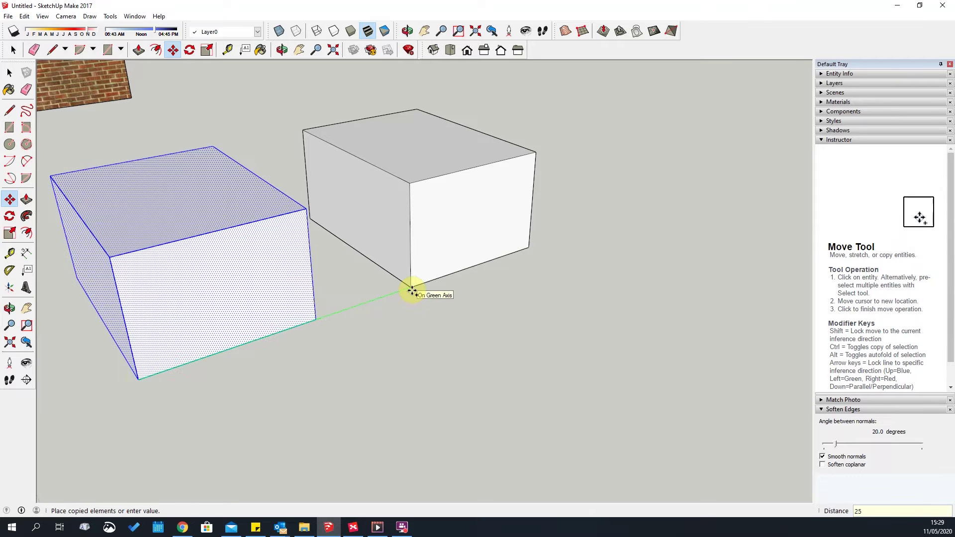
{"action": "key", "text": "Return"}
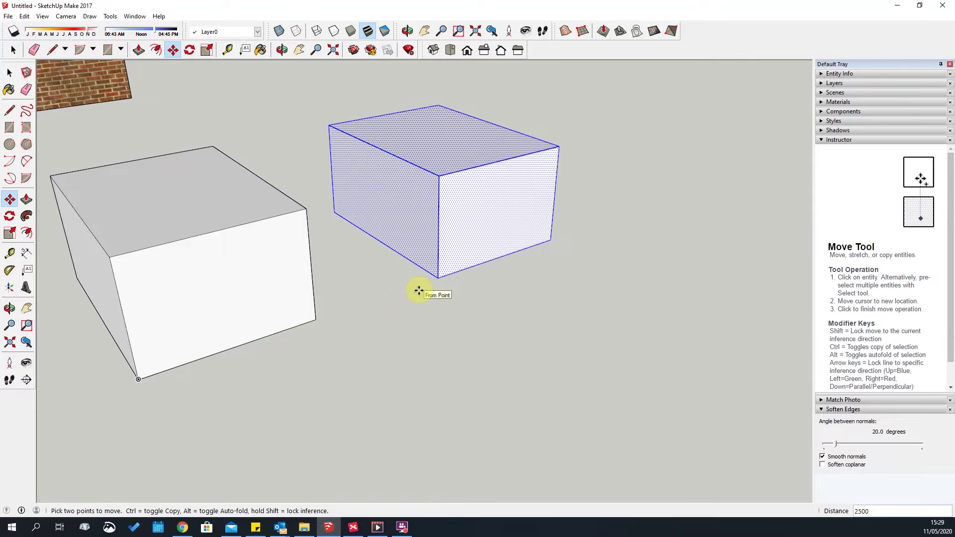
Multiply the copy into a row of ten copies at the same spacing.
{"action": "type", "text": "*"}
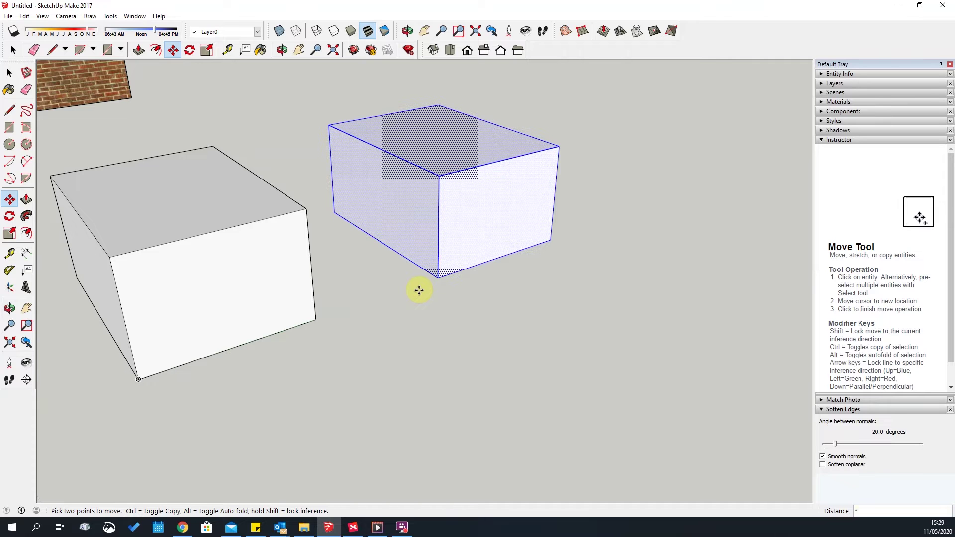
{"action": "key", "text": "Return"}
{"action": "scroll", "coordinate": [406, 313], "scroll_direction": "down", "scroll_amount": 5}
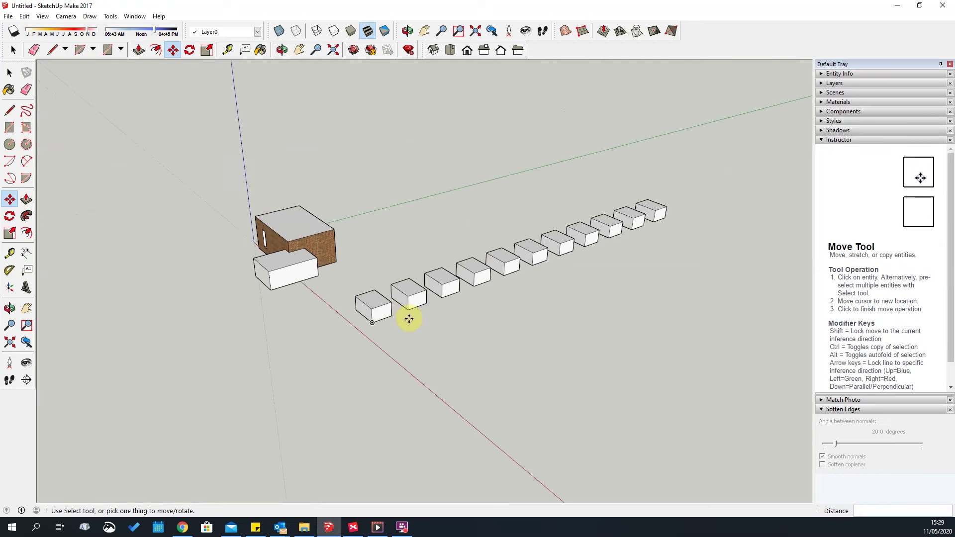
Measure the distance between the matching nearest lower corners of the first two boxes with the Tape Measure.
{"action": "scroll", "coordinate": [407, 309], "scroll_direction": "up", "scroll_amount": 5}
{"action": "scroll", "coordinate": [378, 323], "scroll_direction": "up", "scroll_amount": 4}
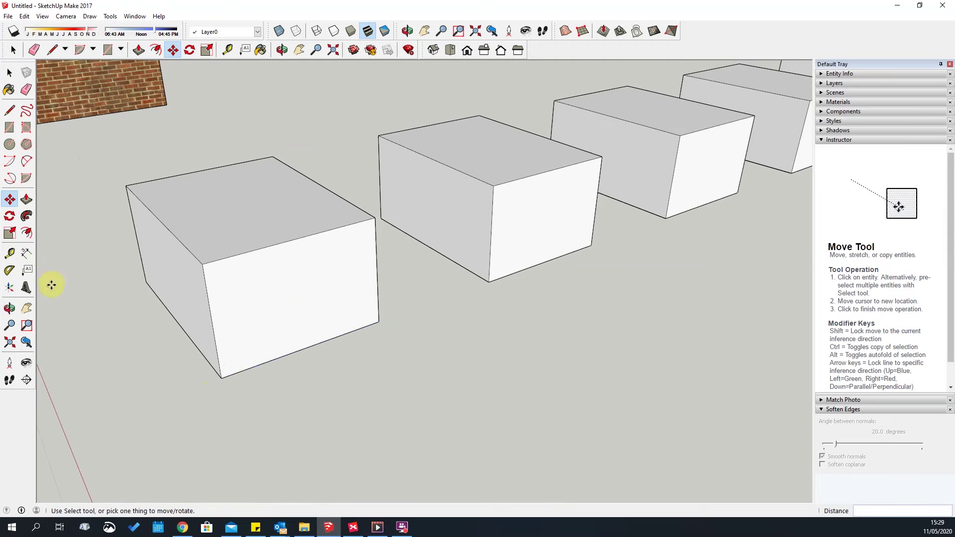
{"action": "left_click", "coordinate": [10, 255]}
{"action": "left_click", "coordinate": [222, 377]}
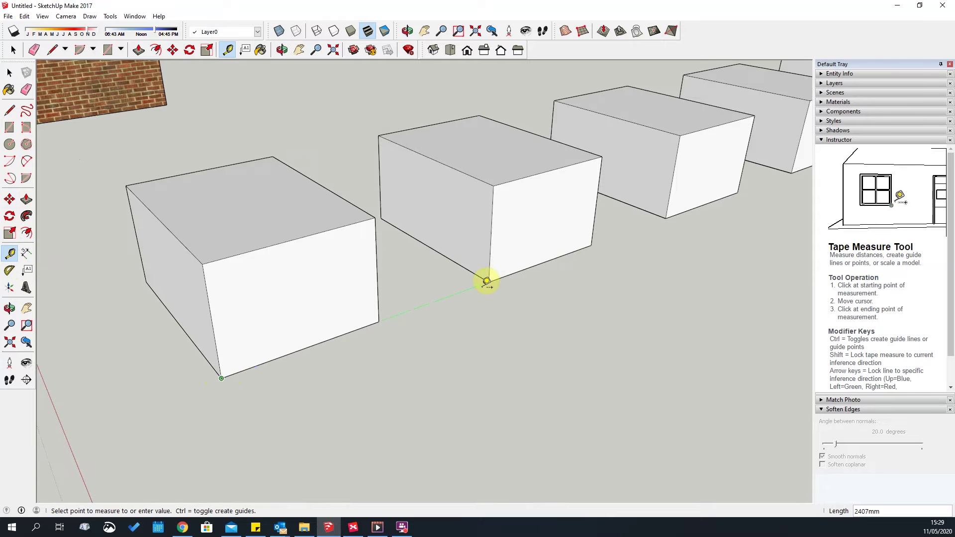
{"action": "scroll", "coordinate": [348, 277], "scroll_direction": "down", "scroll_amount": 3}
Dimension the corner-to-corner spacing from the first to the second box and from the second to the third.
{"action": "left_click", "coordinate": [26, 252]}
{"action": "left_click", "coordinate": [278, 332]}
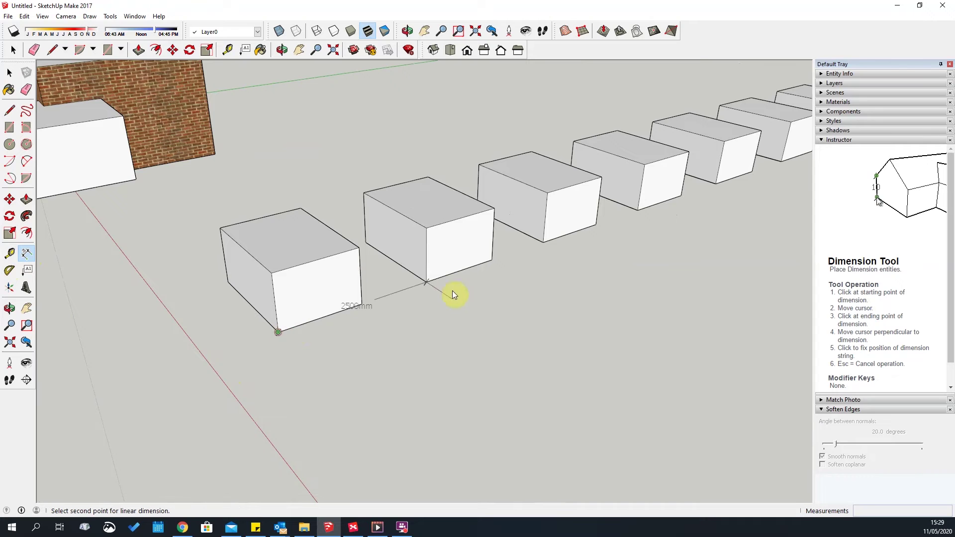
{"action": "left_click", "coordinate": [426, 280]}
{"action": "left_click", "coordinate": [458, 300]}
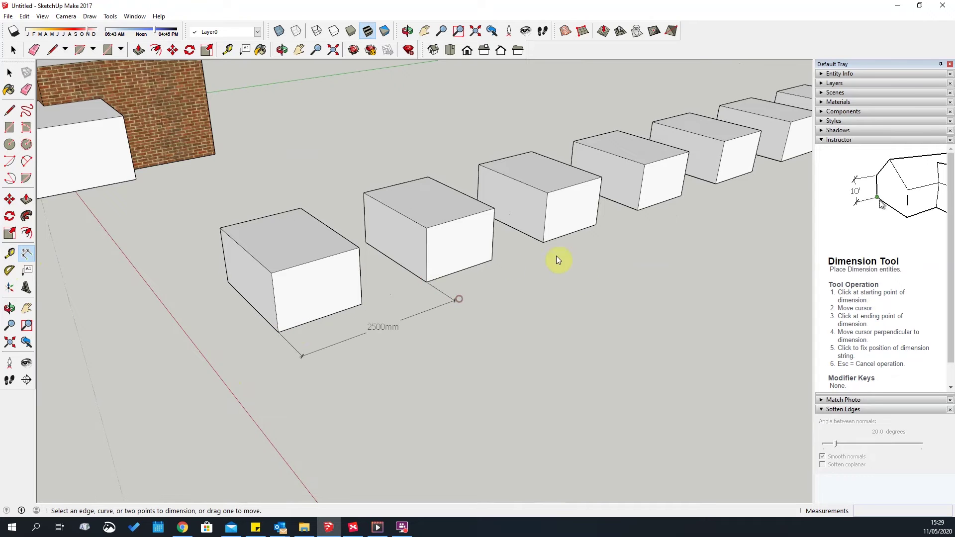
{"action": "mouse_move", "coordinate": [430, 283]}
{"action": "left_mouse_down"}
{"action": "mouse_move", "coordinate": [512, 274]}
{"action": "mouse_move", "coordinate": [424, 285]}
{"action": "left_mouse_up"}
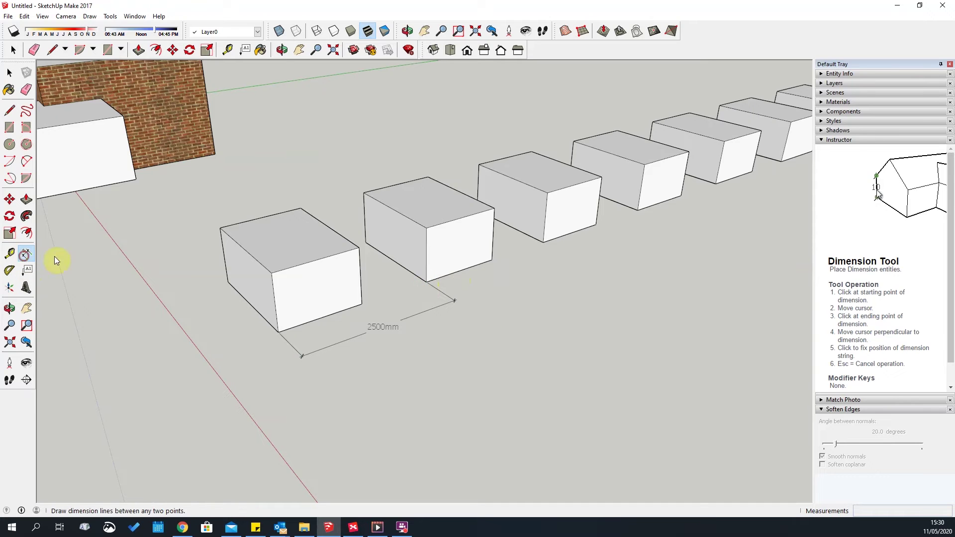
{"action": "left_click", "coordinate": [542, 242]}
{"action": "left_click", "coordinate": [426, 282]}
{"action": "left_click", "coordinate": [455, 302]}
Select all the copied boxes in the row and delete them, keeping the original small box.
{"action": "scroll", "coordinate": [592, 375], "scroll_direction": "down", "scroll_amount": 5}
{"action": "key", "text": "o"}
{"action": "left_click_drag", "start_coordinate": [471, 383], "coordinate": [625, 329]}
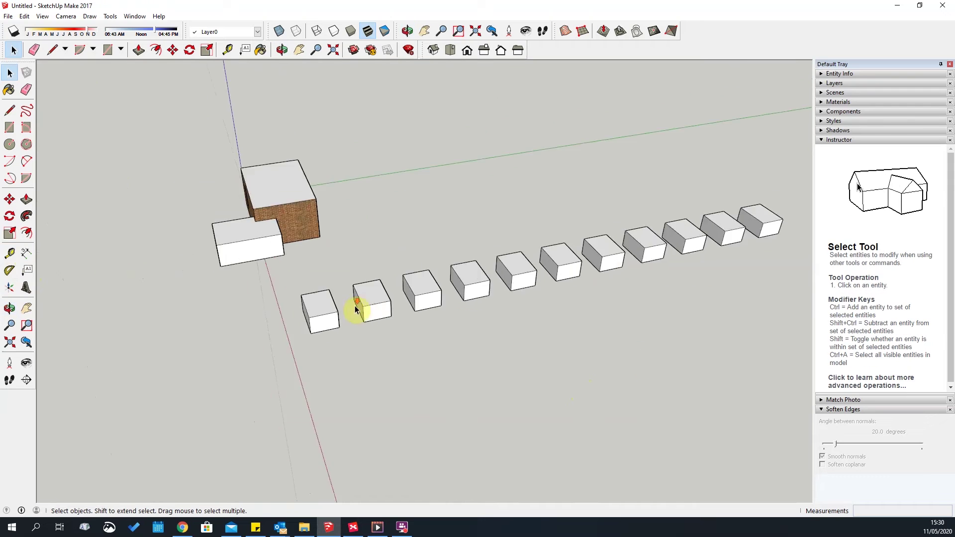
{"action": "scroll", "coordinate": [357, 306], "scroll_direction": "down", "scroll_amount": 1}
{"action": "left_click", "coordinate": [758, 317]}
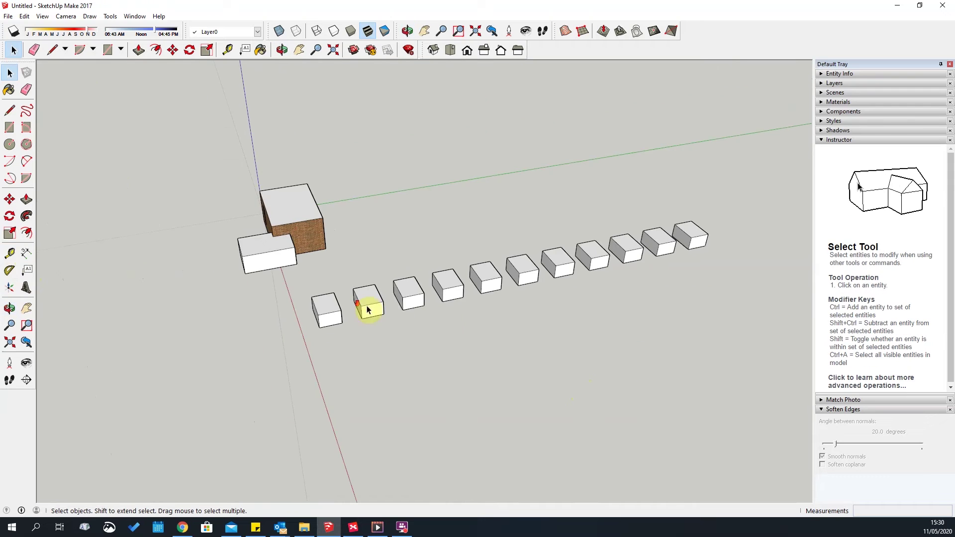
{"action": "left_click_drag", "start_coordinate": [378, 215], "coordinate": [377, 215]}
{"action": "key", "text": "Delete"}
Copy the small box far along the green axis and divide the distance into ten equal spacings filled with copies.
{"action": "scroll", "coordinate": [352, 316], "scroll_direction": "up", "scroll_amount": 8}
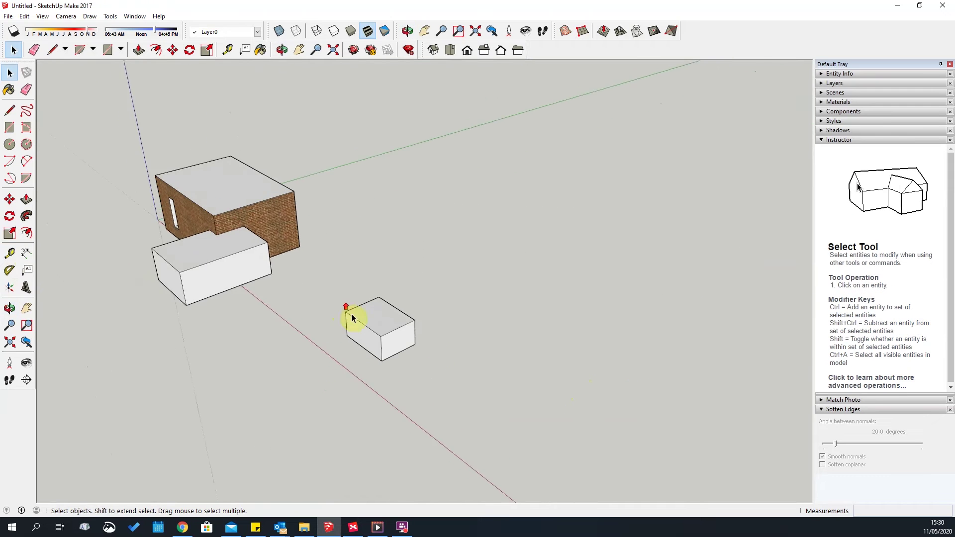
{"action": "triple_click", "coordinate": [410, 346]}
{"action": "middle_click_drag", "start_coordinate": [508, 381], "coordinate": [466, 368]}
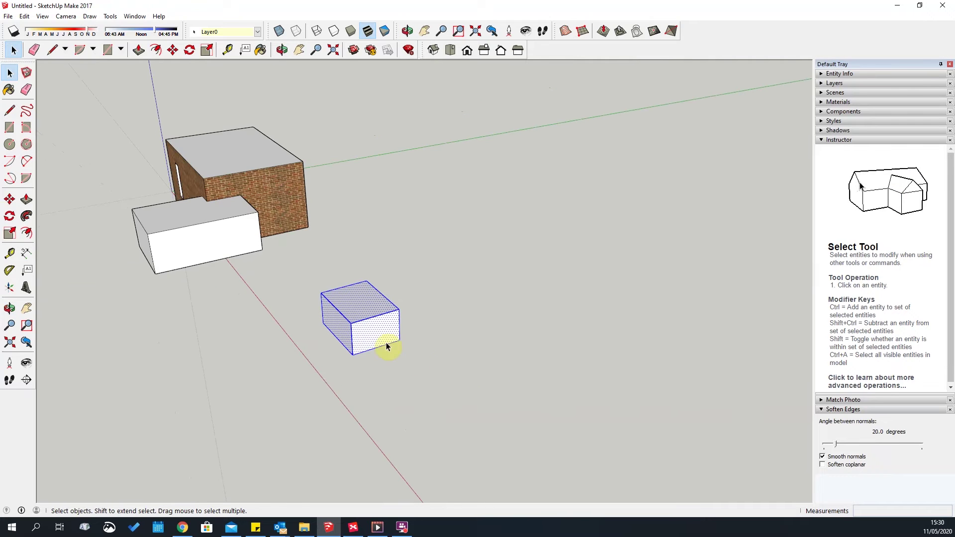
{"action": "left_click", "coordinate": [10, 200]}
{"action": "left_click", "coordinate": [350, 356]}
{"action": "key", "text": "ctrl"}
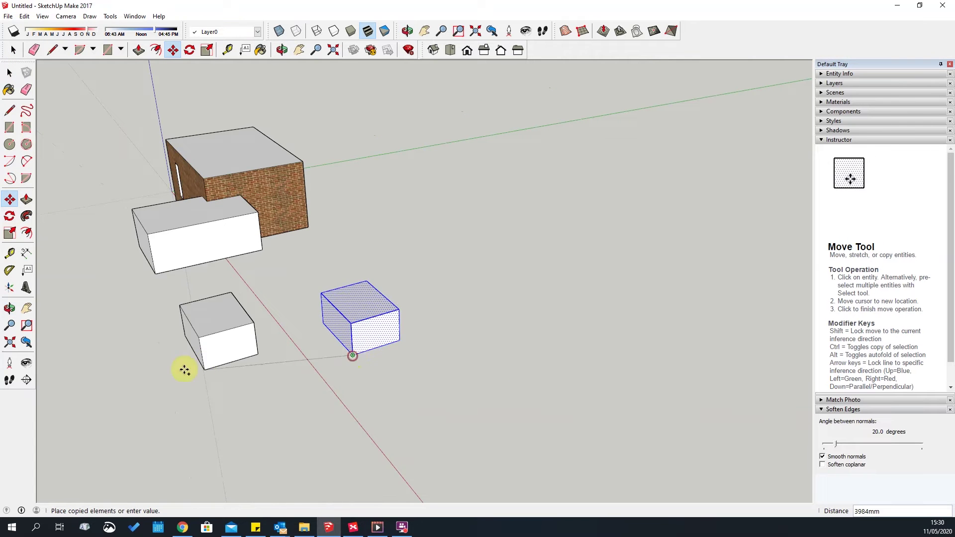
{"action": "scroll", "coordinate": [368, 367], "scroll_direction": "down", "scroll_amount": 3}
{"action": "scroll", "coordinate": [368, 367], "scroll_direction": "down", "scroll_amount": 1}
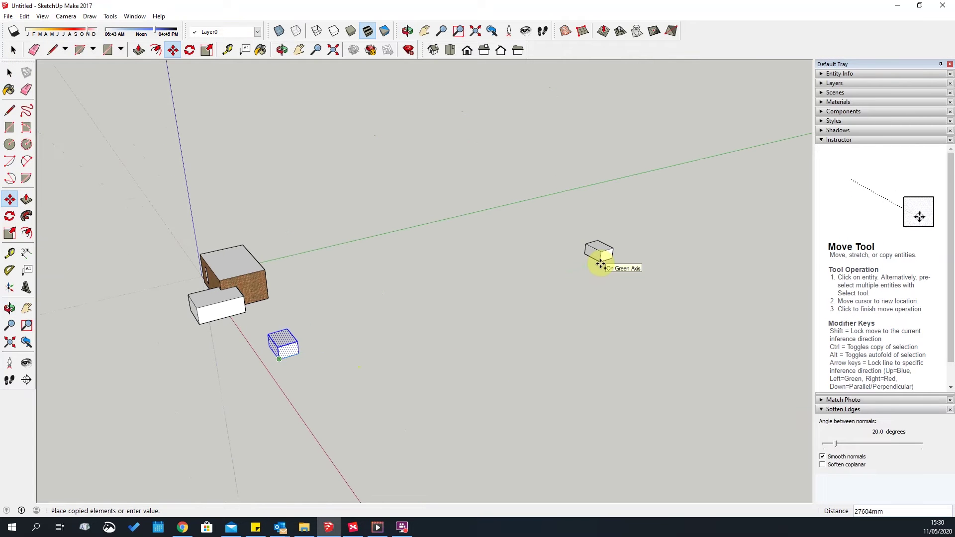
{"action": "left_click", "coordinate": [600, 264]}
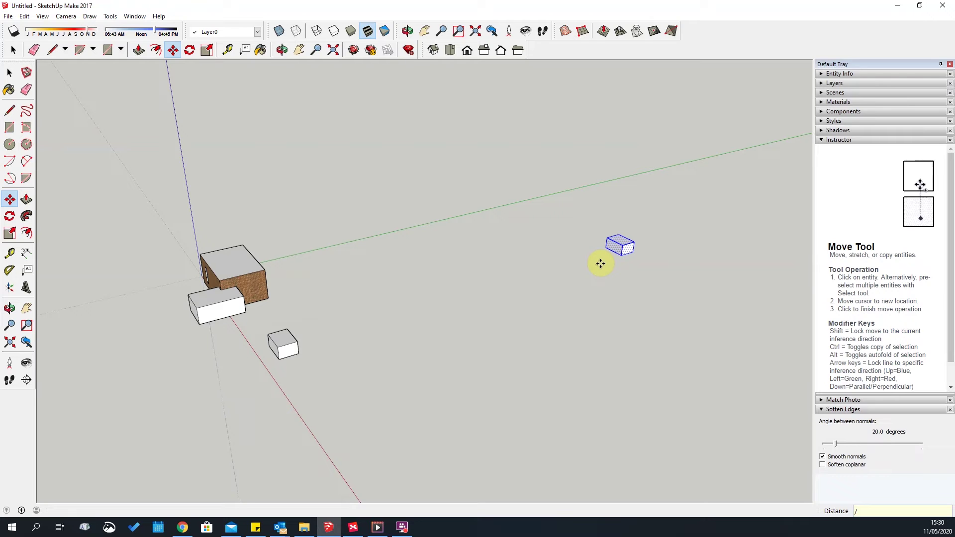
{"action": "type", "text": "0"}
{"action": "key", "text": "Return"}
Examine the row of evenly spaced boxes from several viewing angles.
{"action": "key", "text": "o"}
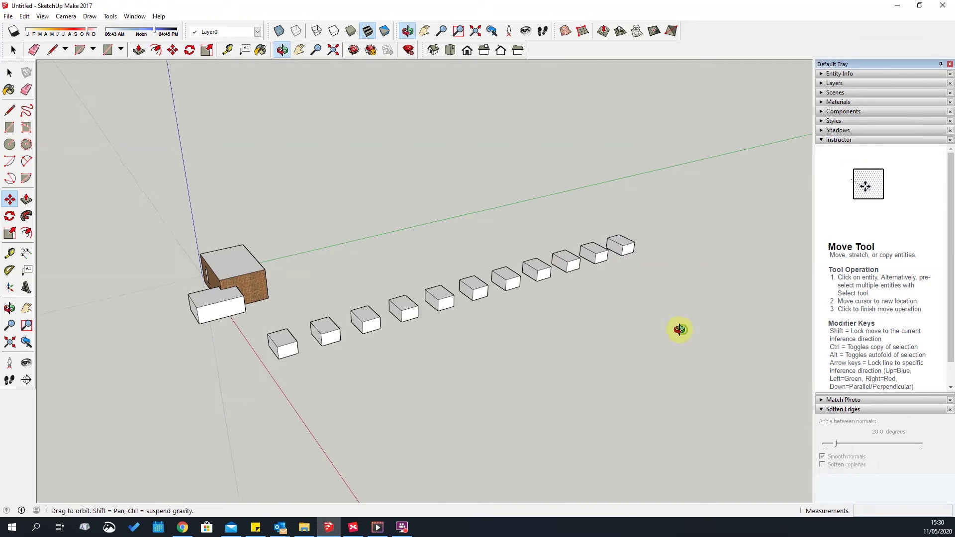
{"action": "left_click_drag", "start_coordinate": [678, 330], "coordinate": [443, 205]}
{"action": "middle_click_drag", "start_coordinate": [442, 205], "coordinate": [602, 315]}
{"action": "scroll", "coordinate": [577, 328], "scroll_direction": "down", "scroll_amount": 3}
{"action": "key", "text": "space"}
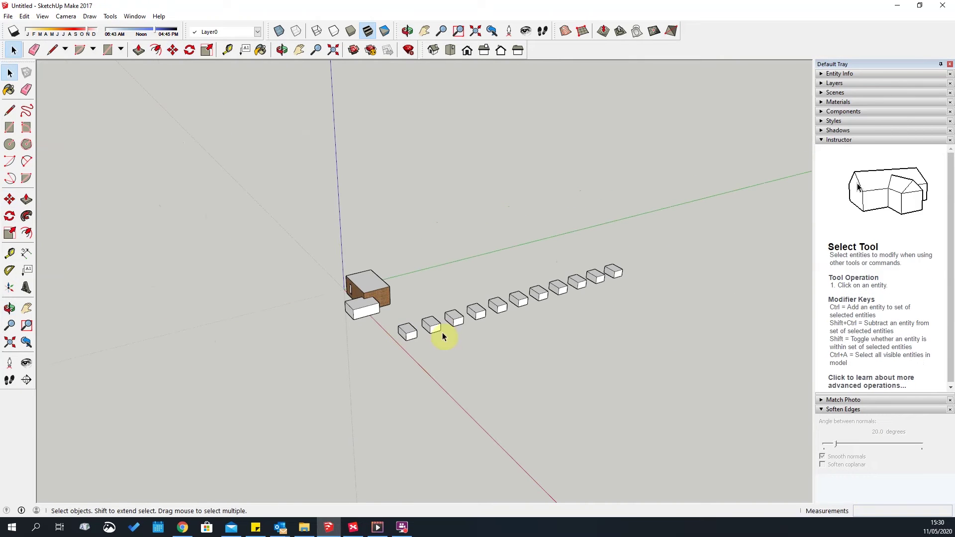
{"action": "middle_click_drag", "start_coordinate": [415, 394], "coordinate": [667, 326]}
{"action": "scroll", "coordinate": [485, 321], "scroll_direction": "up", "scroll_amount": 5}
{"action": "middle_click_drag", "start_coordinate": [581, 272], "coordinate": [504, 277]}
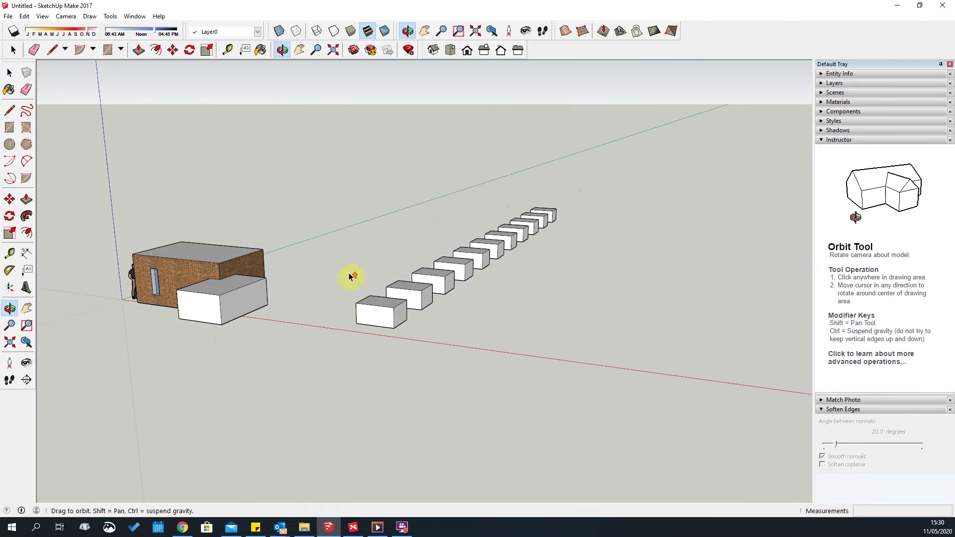
{"action": "scroll", "coordinate": [557, 305], "scroll_direction": "down", "scroll_amount": 3}
{"action": "middle_click_drag", "start_coordinate": [766, 313], "coordinate": [597, 313]}
{"action": "scroll", "coordinate": [405, 283], "scroll_direction": "down", "scroll_amount": 1}
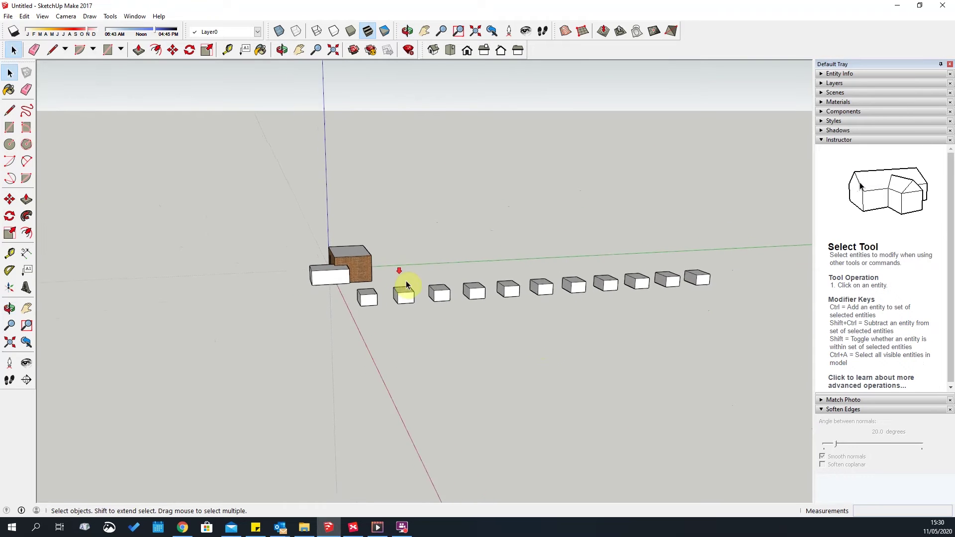
Select the copied boxes group by group and delete them, keeping only the original small box.
{"action": "middle_click_drag", "start_coordinate": [405, 284], "coordinate": [620, 350]}
{"action": "key", "text": "space"}
{"action": "left_click_drag", "start_coordinate": [425, 169], "coordinate": [688, 288]}
{"action": "key", "text": "Delete"}
{"action": "left_click_drag", "start_coordinate": [534, 335], "coordinate": [428, 256]}
{"action": "key", "text": "Delete"}
{"action": "middle_click_drag", "start_coordinate": [516, 316], "coordinate": [413, 302]}
{"action": "scroll", "coordinate": [411, 301], "scroll_direction": "up", "scroll_amount": 3}
{"action": "left_click_drag", "start_coordinate": [406, 254], "coordinate": [507, 346]}
{"action": "key", "text": "Delete"}
Select the short top edge at the outer end of the original small box.
{"action": "scroll", "coordinate": [325, 302], "scroll_direction": "up", "scroll_amount": 2}
{"action": "scroll", "coordinate": [325, 301], "scroll_direction": "up", "scroll_amount": 2}
{"action": "middle_click_drag", "start_coordinate": [358, 383], "coordinate": [412, 313]}
{"action": "scroll", "coordinate": [635, 288], "scroll_direction": "up", "scroll_amount": 3}
{"action": "scroll", "coordinate": [385, 275], "scroll_direction": "down", "scroll_amount": 2}
{"action": "middle_click_drag", "start_coordinate": [336, 328], "coordinate": [607, 284]}
{"action": "scroll", "coordinate": [608, 285], "scroll_direction": "up", "scroll_amount": 4}
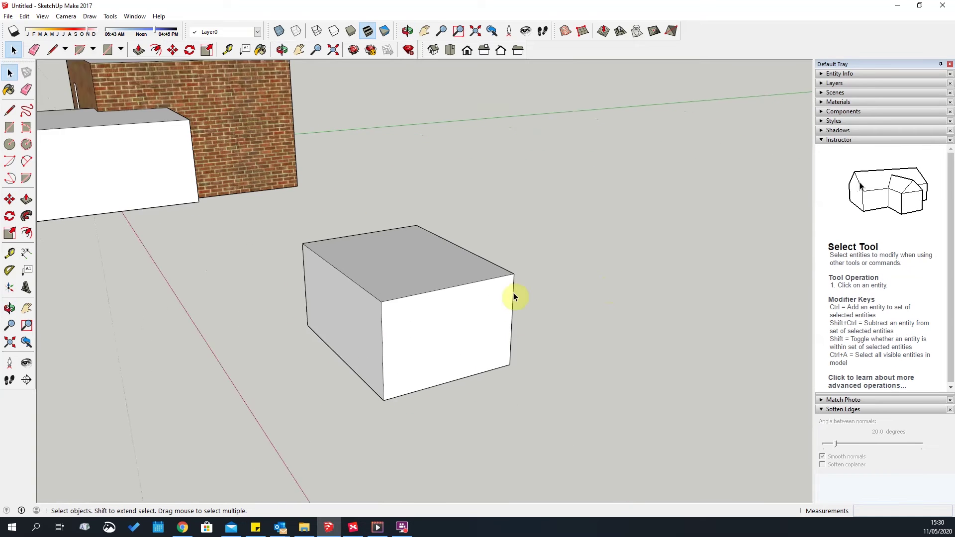
{"action": "left_click", "coordinate": [430, 292]}
{"action": "middle_click_drag", "start_coordinate": [575, 413], "coordinate": [348, 343]}
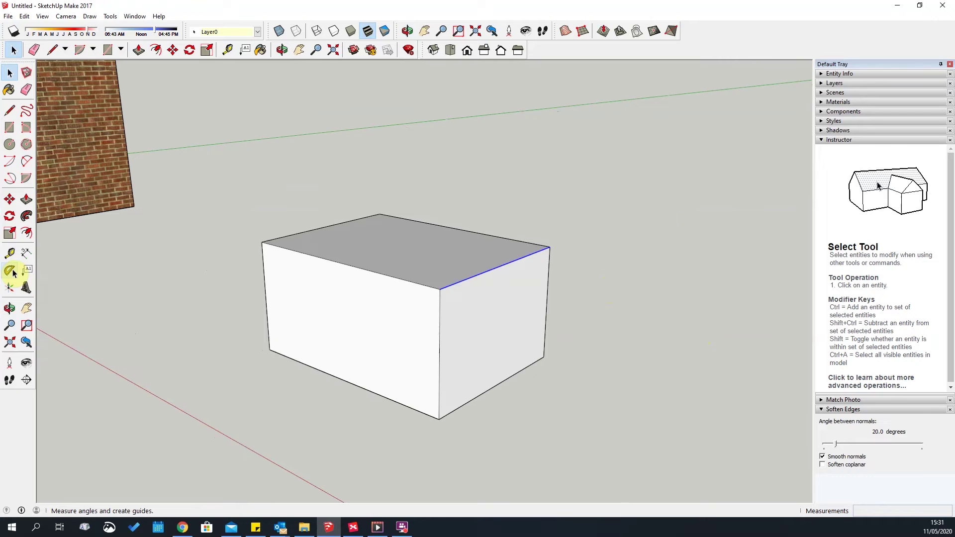
Try moving the selected top edge upward, outward and sideways to reshape the small box.
{"action": "left_click", "coordinate": [9, 200]}
{"action": "left_click", "coordinate": [443, 290]}
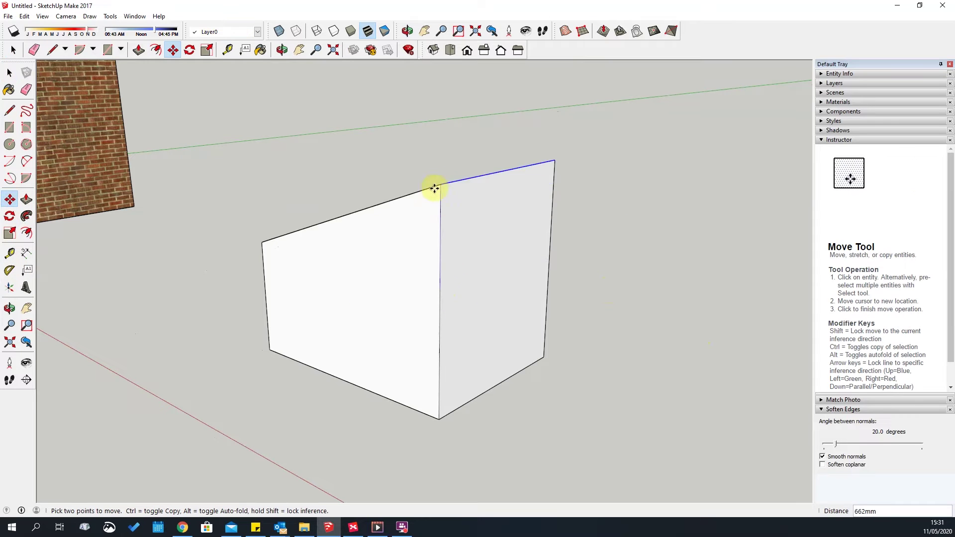
{"action": "middle_click_drag", "start_coordinate": [447, 201], "coordinate": [520, 144]}
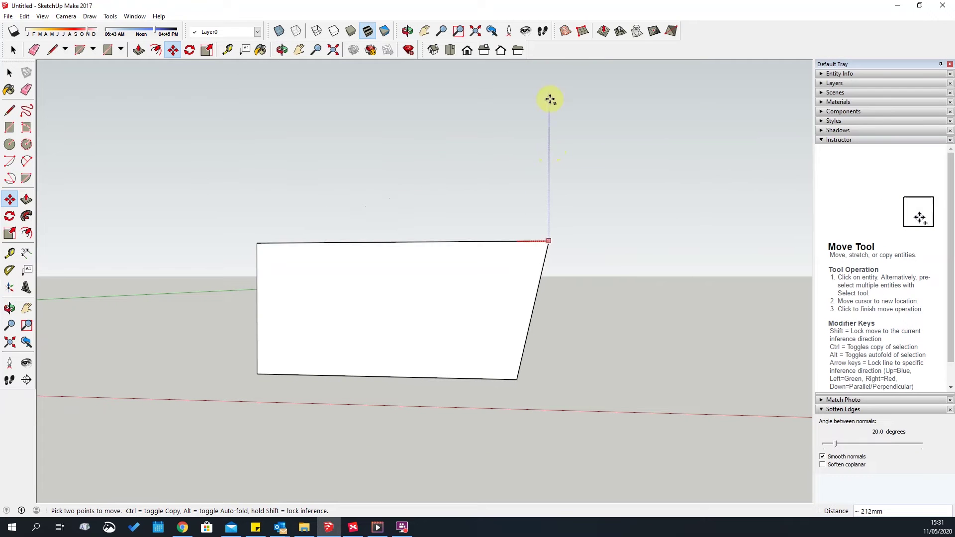
{"action": "middle_click_drag", "start_coordinate": [534, 179], "coordinate": [383, 304]}
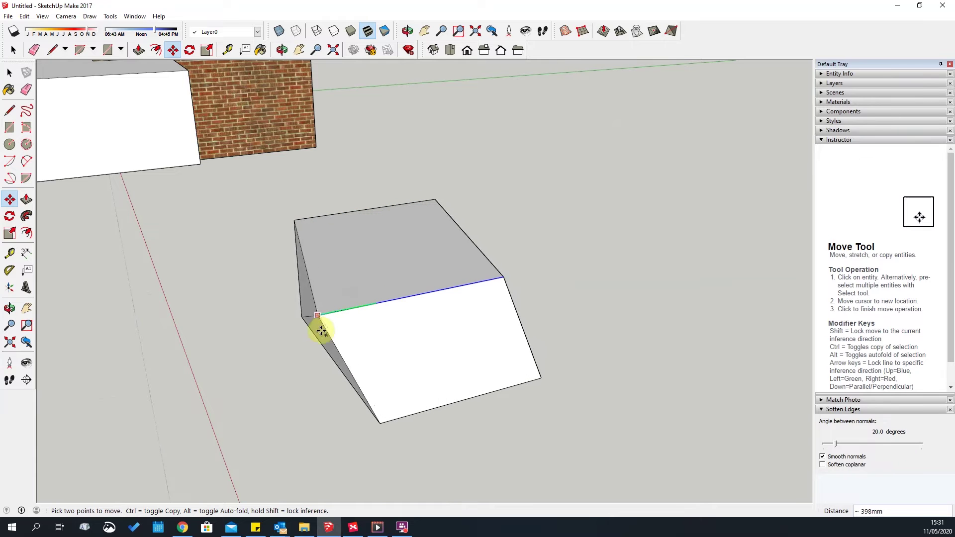
{"action": "middle_click_drag", "start_coordinate": [303, 336], "coordinate": [16, 277]}
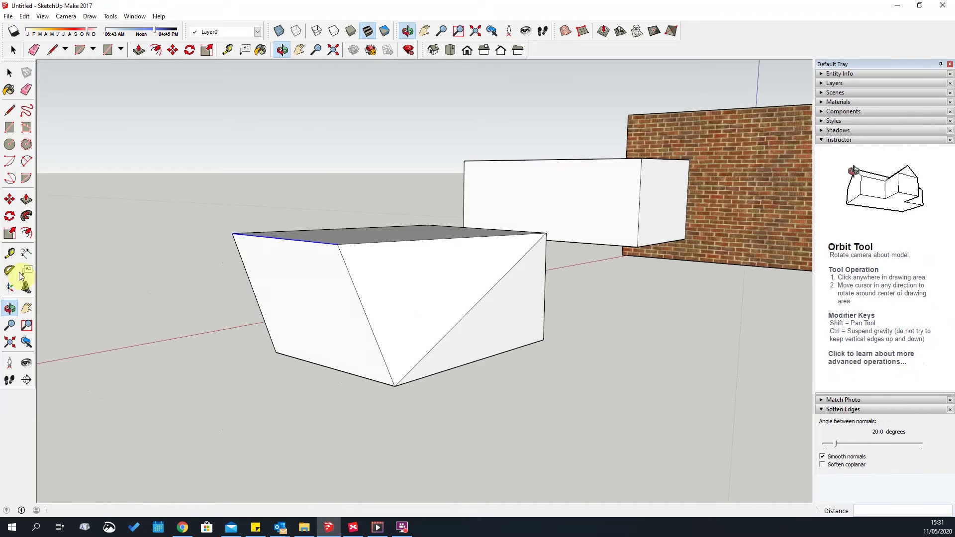
{"action": "middle_click_drag", "start_coordinate": [294, 309], "coordinate": [290, 321]}
{"action": "scroll", "coordinate": [293, 324], "scroll_direction": "down", "scroll_amount": 1}
{"action": "key", "text": "Escape"}
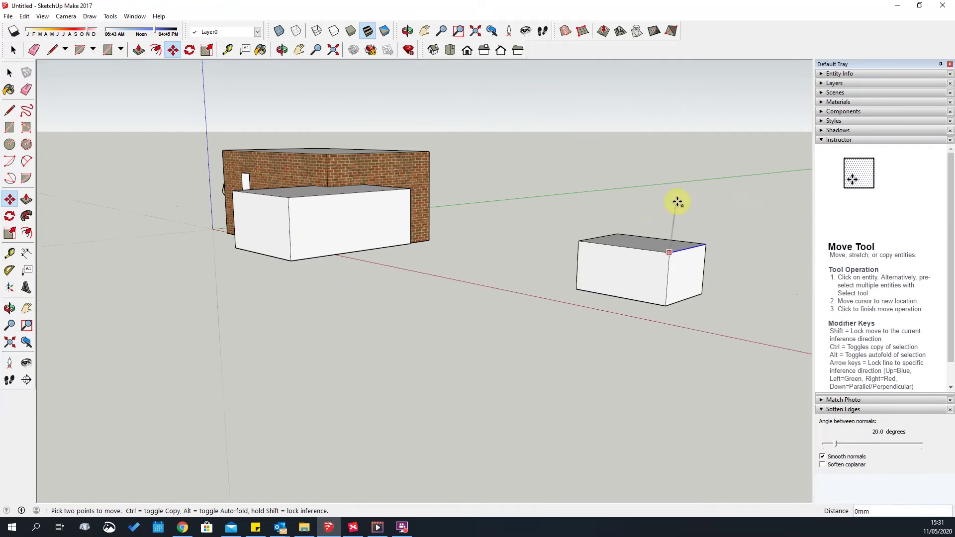
Raise the selected top edge straight up along the blue axis so the box's top slopes.
{"action": "scroll", "coordinate": [708, 248], "scroll_direction": "up", "scroll_amount": 2}
{"action": "left_click_drag", "start_coordinate": [643, 256], "coordinate": [645, 159]}
{"action": "key", "text": "space"}
Try moving the selected bottom side edge of the sloped box along the red axis.
{"action": "middle_click_drag", "start_coordinate": [428, 326], "coordinate": [422, 448]}
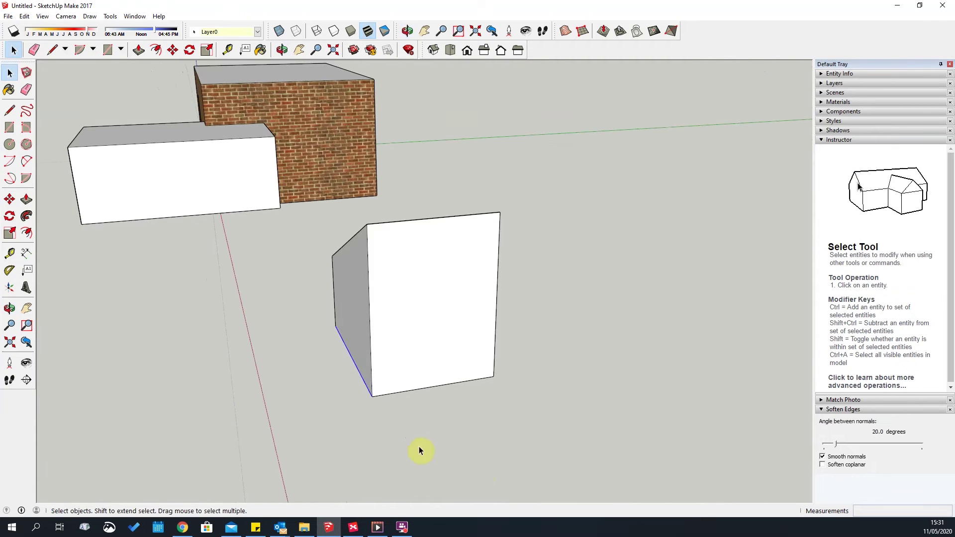
{"action": "key", "text": "m"}
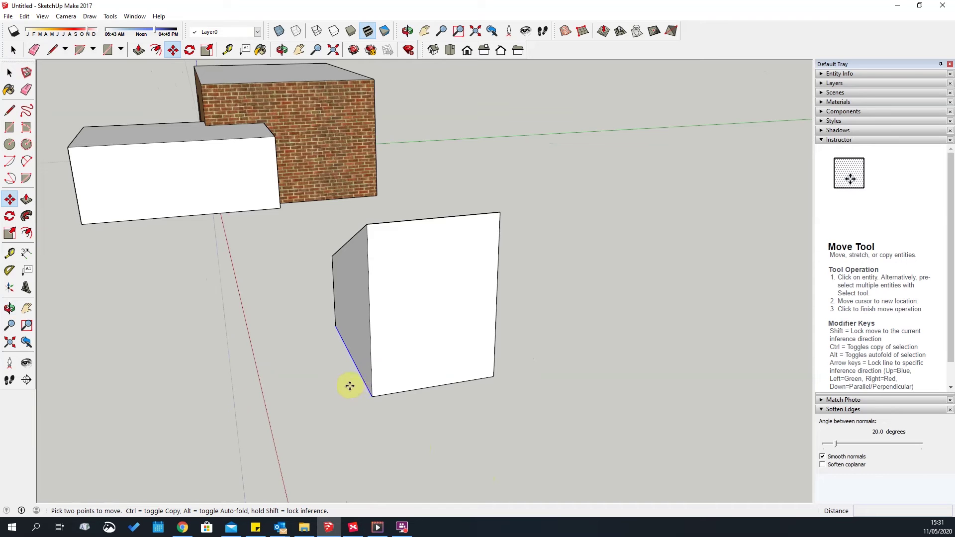
{"action": "left_click", "coordinate": [371, 394]}
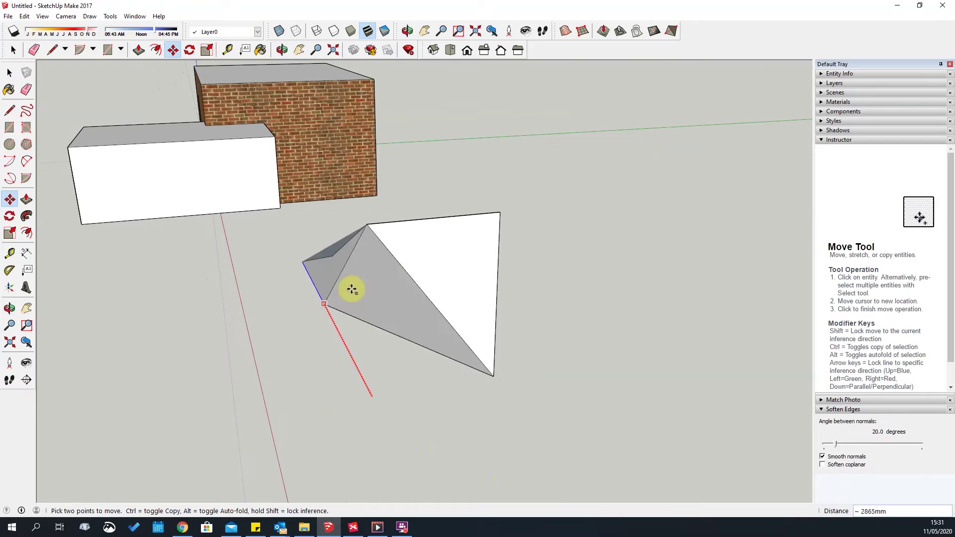
{"action": "middle_click_drag", "start_coordinate": [351, 288], "coordinate": [479, 385]}
{"action": "key", "text": "Escape"}
{"action": "key", "text": "space"}
Move the bottom edge beneath the raised end of the sloped box.
{"action": "middle_click_drag", "start_coordinate": [566, 361], "coordinate": [673, 255]}
{"action": "scroll", "coordinate": [672, 255], "scroll_direction": "up", "scroll_amount": 2}
{"action": "middle_click_drag", "start_coordinate": [579, 272], "coordinate": [614, 392]}
{"action": "scroll", "coordinate": [570, 414], "scroll_direction": "up", "scroll_amount": 1}
{"action": "key", "text": "m"}
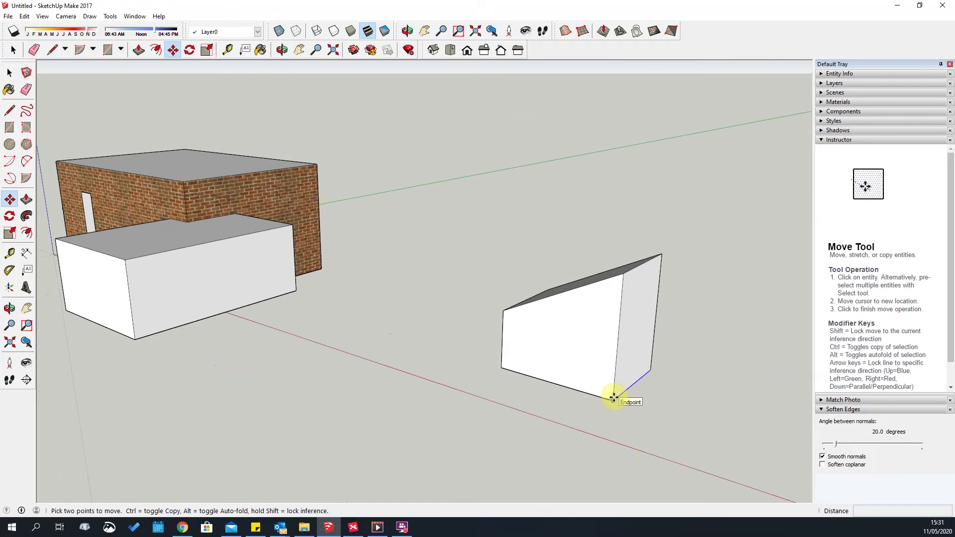
{"action": "left_click", "coordinate": [613, 398]}
{"action": "middle_click_drag", "start_coordinate": [458, 374], "coordinate": [666, 290]}
{"action": "key", "text": "space"}
Move one top corner of the box's raised end inward by about 2059 mm.
{"action": "scroll", "coordinate": [608, 298], "scroll_direction": "down", "scroll_amount": 3}
{"action": "middle_click_drag", "start_coordinate": [615, 329], "coordinate": [528, 436]}
{"action": "left_click", "coordinate": [9, 199]}
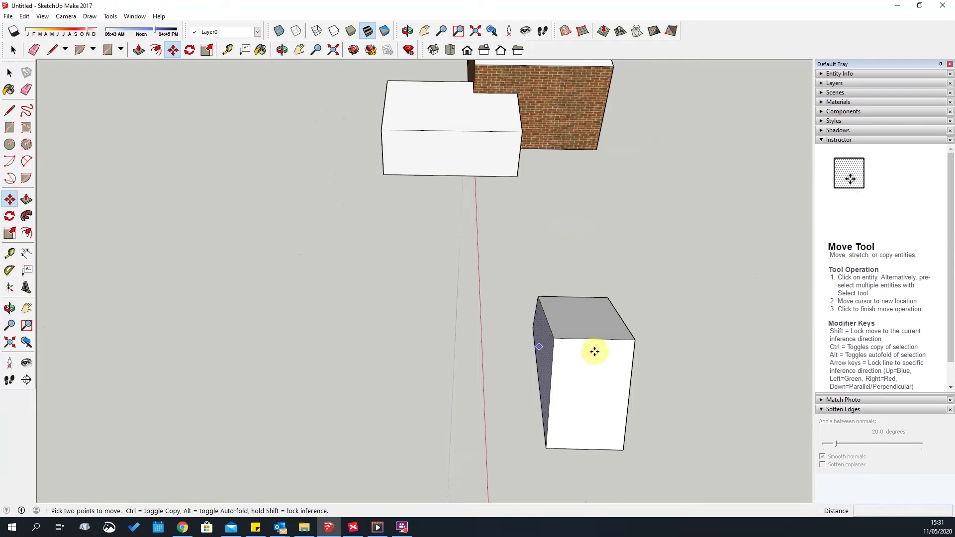
{"action": "middle_click_drag", "start_coordinate": [492, 335], "coordinate": [627, 275]}
{"action": "middle_click_drag", "start_coordinate": [659, 241], "coordinate": [537, 241]}
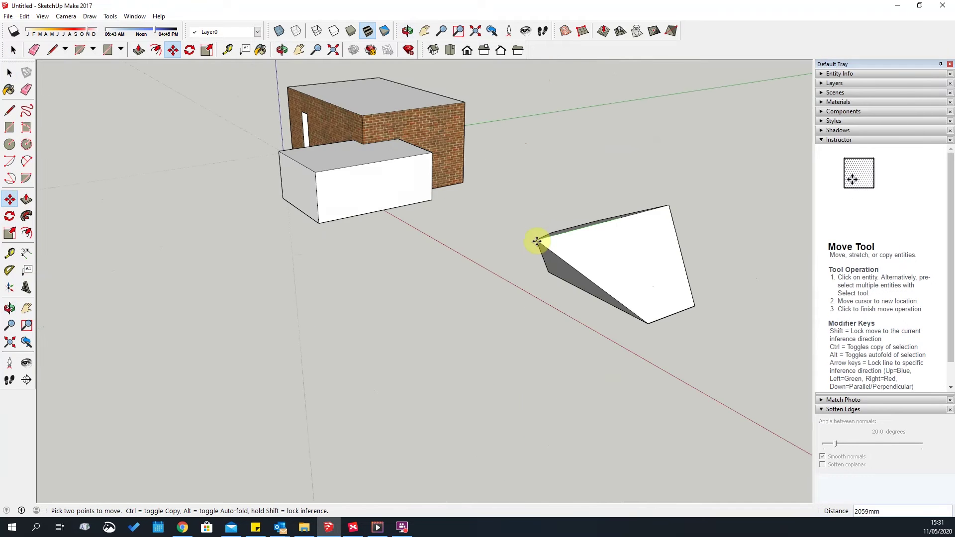
{"action": "middle_click_drag", "start_coordinate": [388, 398], "coordinate": [688, 325]}
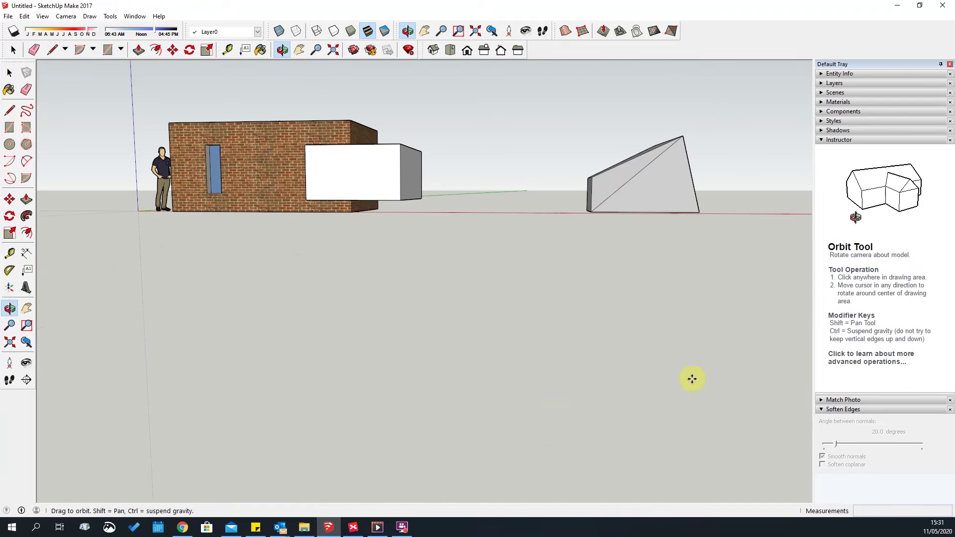
Move a top corner at the low end of the reshaped box upward by about 572 mm.
{"action": "middle_click_drag", "start_coordinate": [692, 379], "coordinate": [565, 187]}
{"action": "scroll", "coordinate": [577, 192], "scroll_direction": "up", "scroll_amount": 3}
{"action": "left_click", "coordinate": [574, 188]}
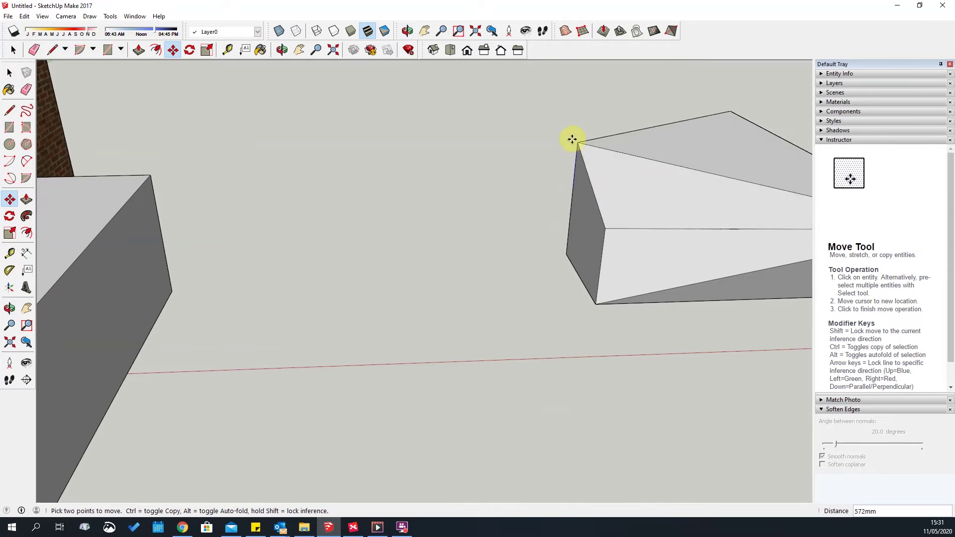
{"action": "middle_click_drag", "start_coordinate": [576, 138], "coordinate": [462, 315]}
{"action": "key", "text": "space"}
{"action": "middle_click_drag", "start_coordinate": [571, 343], "coordinate": [411, 332]}
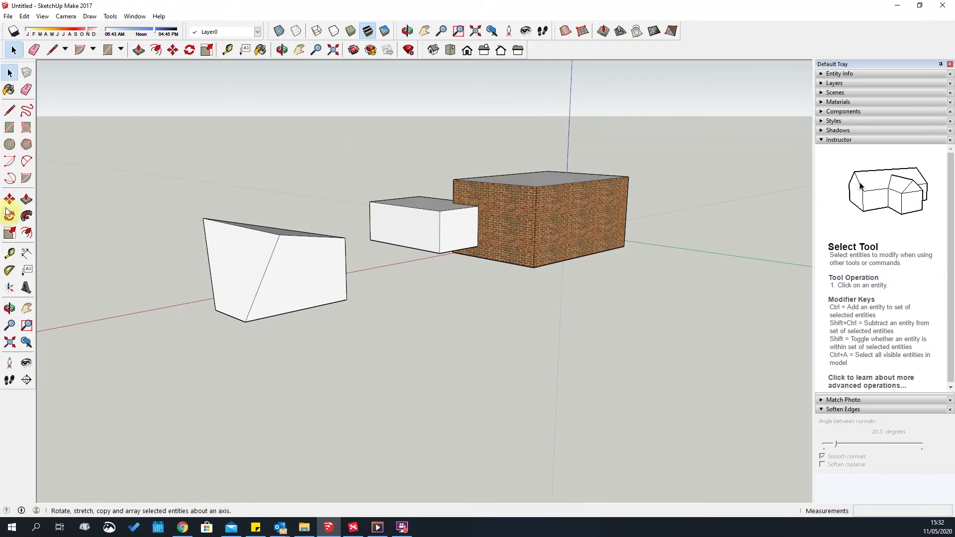
Raise the other top corner at the box's low end by about 1206 mm.
{"action": "key", "text": "m"}
{"action": "left_click", "coordinate": [345, 235]}
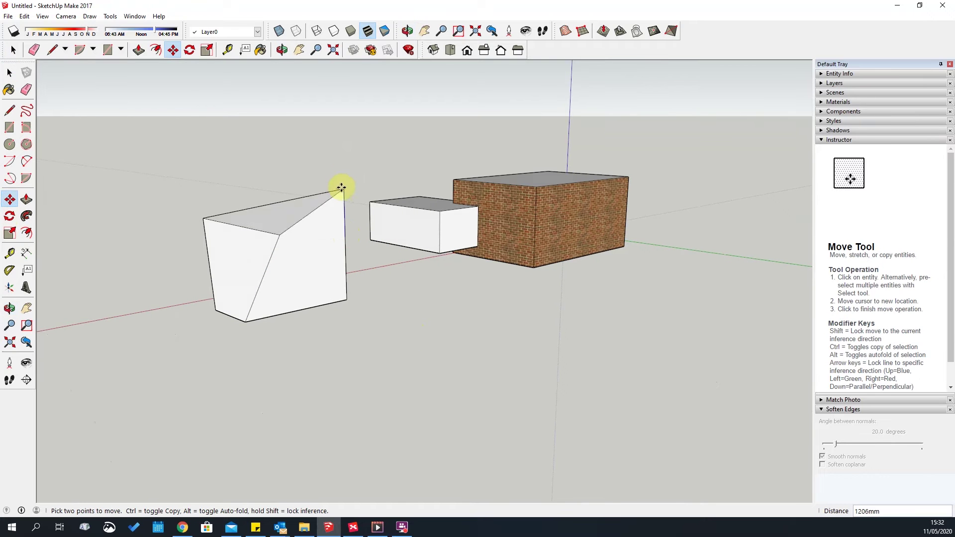
{"action": "key", "text": "space"}
Select and delete the upper part of the reshaped box, leaving only its rectangular base outline on the ground.
{"action": "middle_click_drag", "start_coordinate": [334, 170], "coordinate": [328, 206]}
{"action": "left_click_drag", "start_coordinate": [328, 206], "coordinate": [219, 250]}
{"action": "left_click", "coordinate": [220, 250]}
{"action": "middle_click_drag", "start_coordinate": [220, 250], "coordinate": [375, 377]}
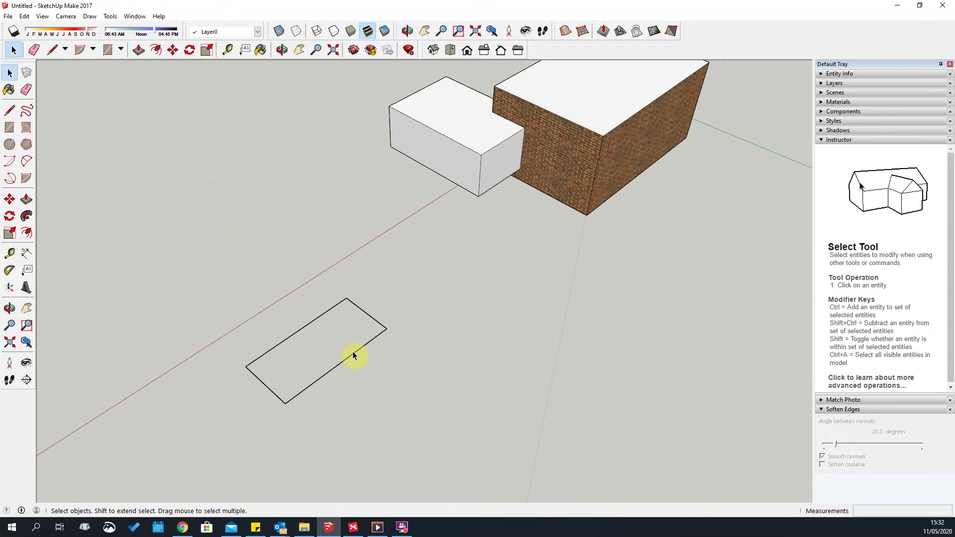
Move one long edge of the base outline outward by about 978 mm along the green axis.
{"action": "left_click", "coordinate": [9, 199]}
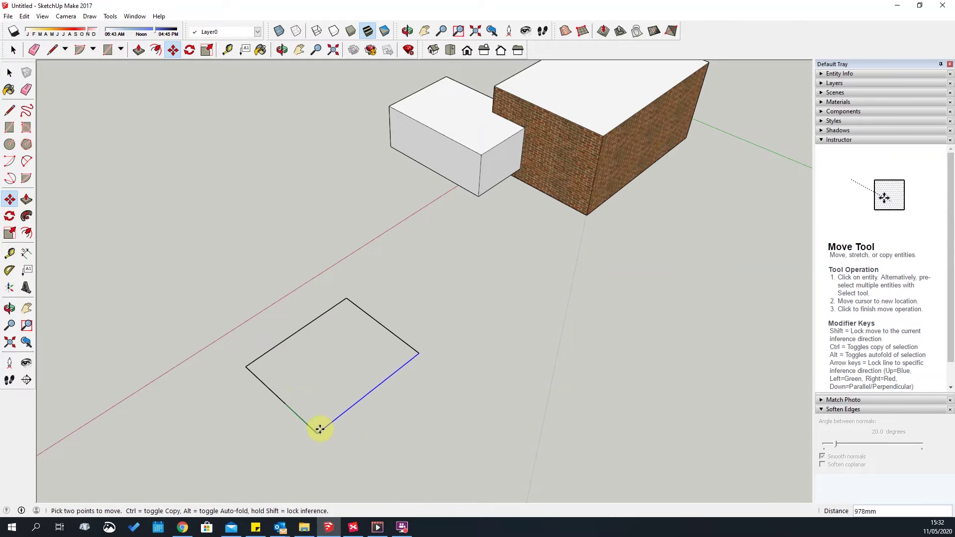
{"action": "left_click", "coordinate": [315, 430]}
{"action": "scroll", "coordinate": [321, 293], "scroll_direction": "up", "scroll_amount": 3}
{"action": "scroll", "coordinate": [368, 293], "scroll_direction": "down", "scroll_amount": 2}
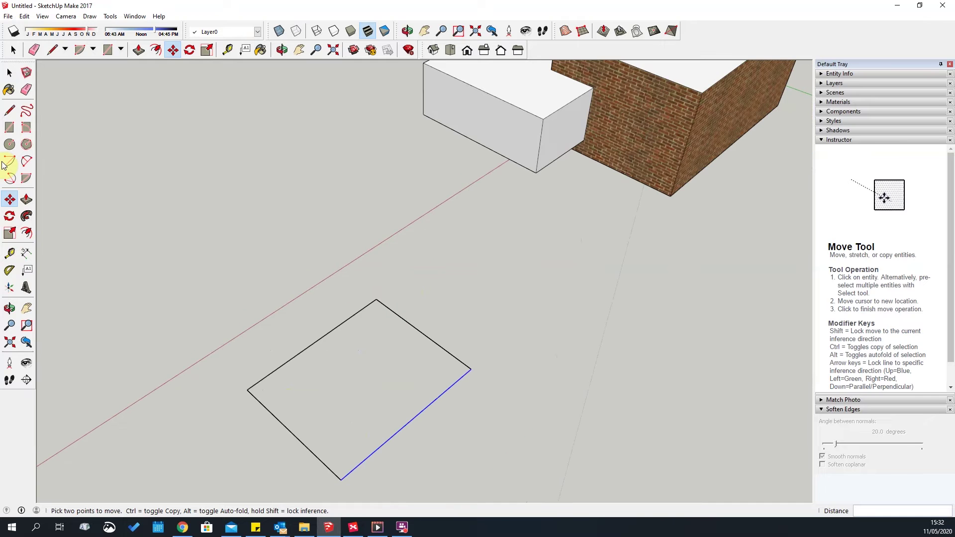
{"action": "key", "text": "space"}
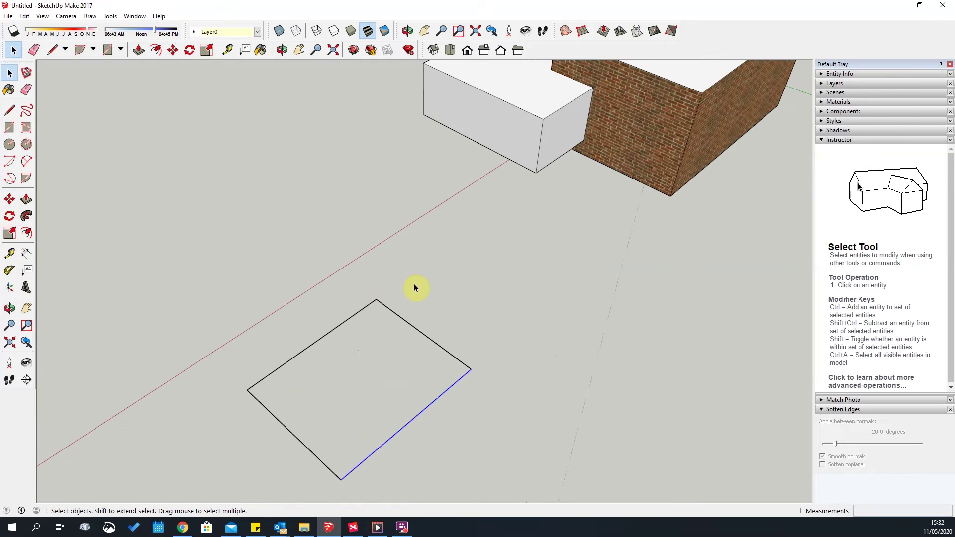
Move two corners of the outline by about 1424 mm and 1030 mm to form an irregular quadrilateral.
{"action": "left_click", "coordinate": [10, 199]}
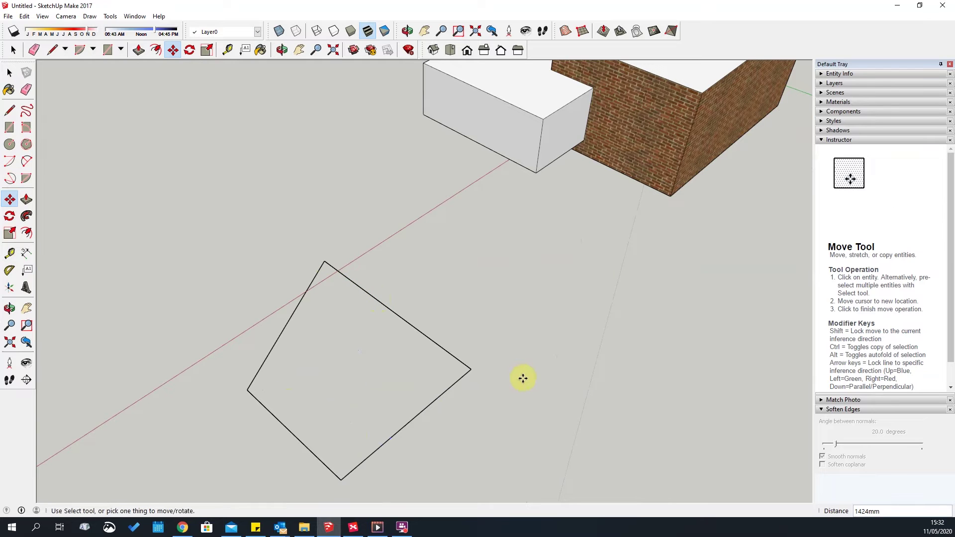
{"action": "left_click", "coordinate": [470, 369]}
{"action": "left_click", "coordinate": [541, 400]}
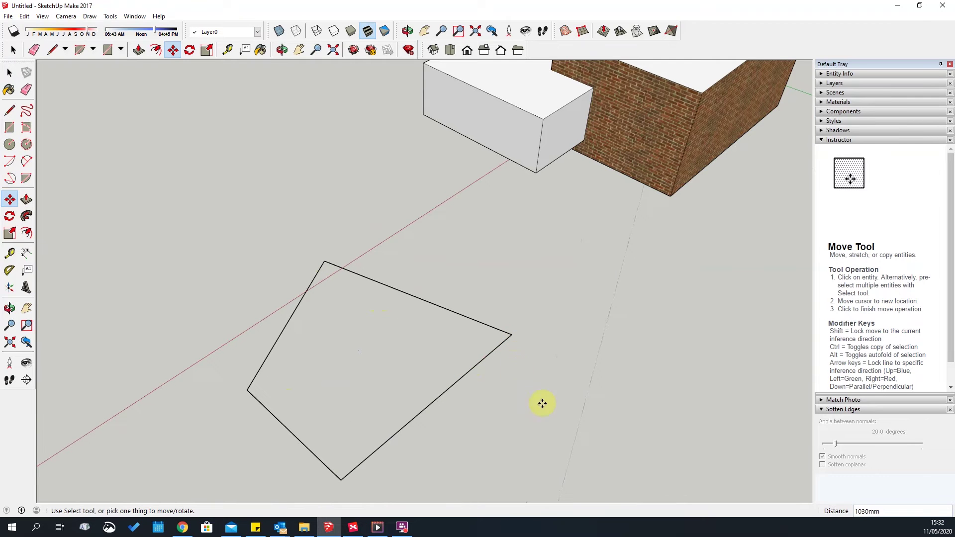
Select one side edge of the irregular outline and move it to reshape the quadrilateral.
{"action": "scroll", "coordinate": [513, 348], "scroll_direction": "up", "scroll_amount": 3}
{"action": "scroll", "coordinate": [519, 318], "scroll_direction": "up", "scroll_amount": 1}
{"action": "scroll", "coordinate": [485, 307], "scroll_direction": "down", "scroll_amount": 3}
{"action": "scroll", "coordinate": [490, 334], "scroll_direction": "down", "scroll_amount": 3}
{"action": "scroll", "coordinate": [532, 384], "scroll_direction": "up", "scroll_amount": 1}
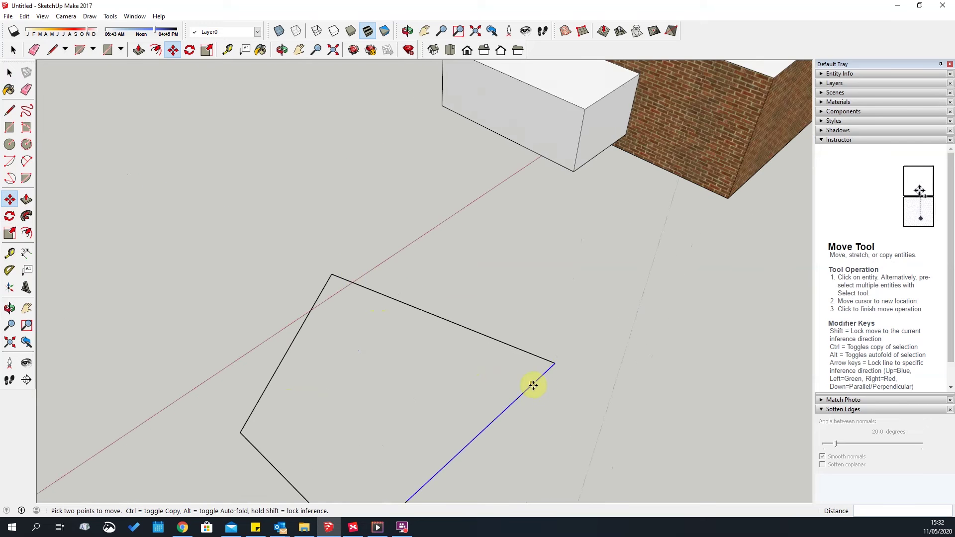
{"action": "scroll", "coordinate": [499, 386], "scroll_direction": "down", "scroll_amount": 1}
{"action": "left_click", "coordinate": [424, 408]}
{"action": "left_click", "coordinate": [469, 441]}
{"action": "scroll", "coordinate": [471, 351], "scroll_direction": "down", "scroll_amount": 4}
{"action": "middle_click_drag", "start_coordinate": [471, 352], "coordinate": [524, 260]}
{"action": "scroll", "coordinate": [490, 270], "scroll_direction": "up", "scroll_amount": 3}
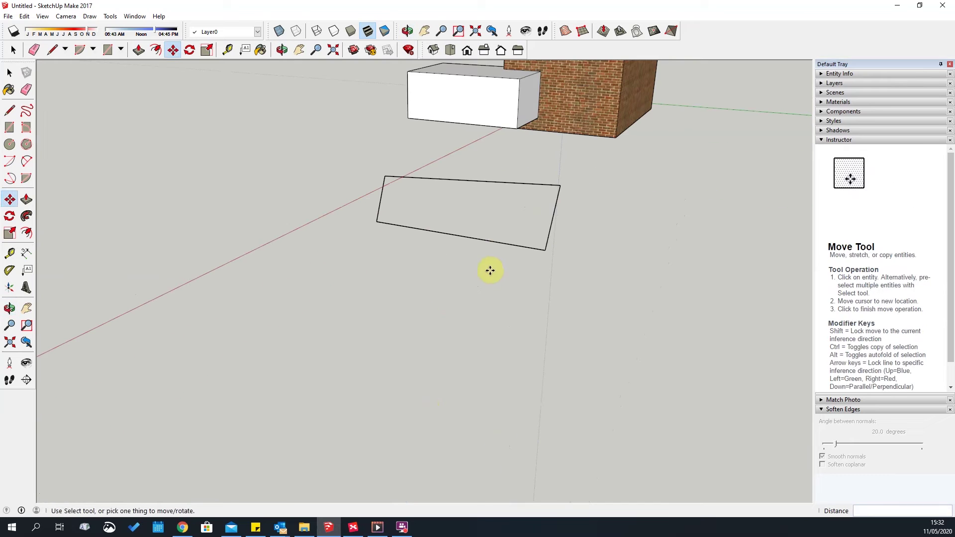
Select all edges of the ground outline and delete them.
{"action": "key", "text": "space"}
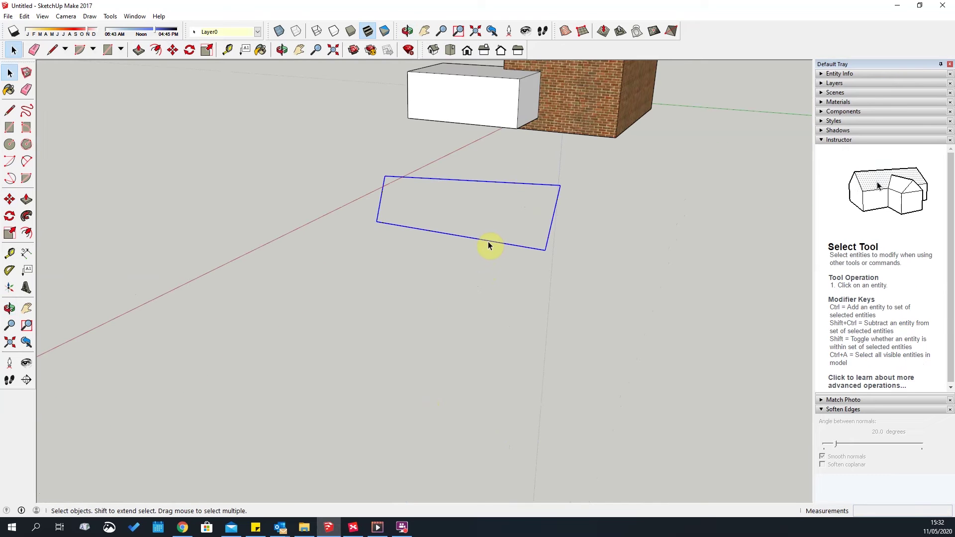
{"action": "middle_click_drag", "start_coordinate": [474, 249], "coordinate": [754, 306]}
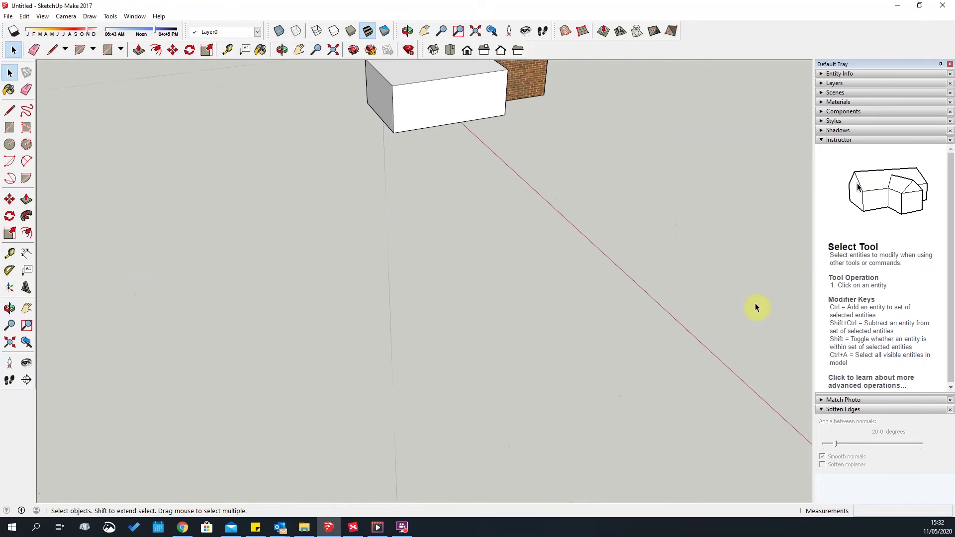
{"action": "left_click", "coordinate": [110, 16]}
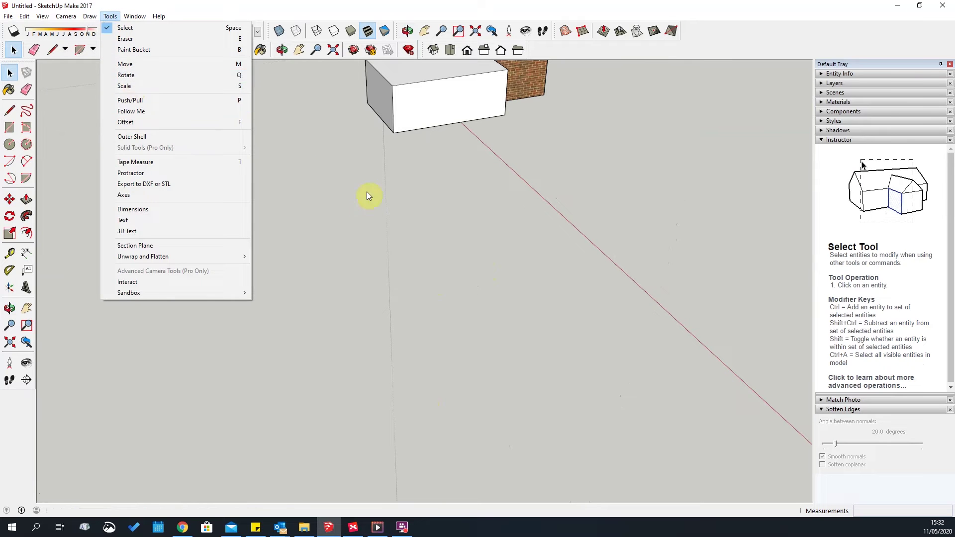
{"action": "left_click", "coordinate": [444, 168]}
Draw a new rectangle on the ground across the red axis, beyond the brick and white boxes.
{"action": "middle_click_drag", "start_coordinate": [443, 168], "coordinate": [506, 180]}
{"action": "scroll", "coordinate": [397, 211], "scroll_direction": "down", "scroll_amount": 4}
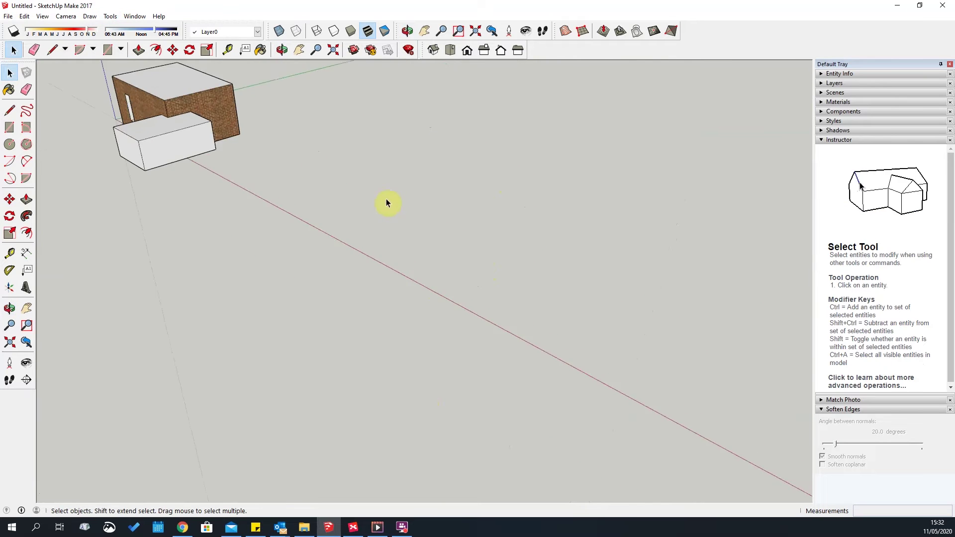
{"action": "scroll", "coordinate": [40, 75], "scroll_direction": "up", "scroll_amount": 2}
{"action": "left_click", "coordinate": [9, 128]}
{"action": "scroll", "coordinate": [397, 223], "scroll_direction": "up", "scroll_amount": 2}
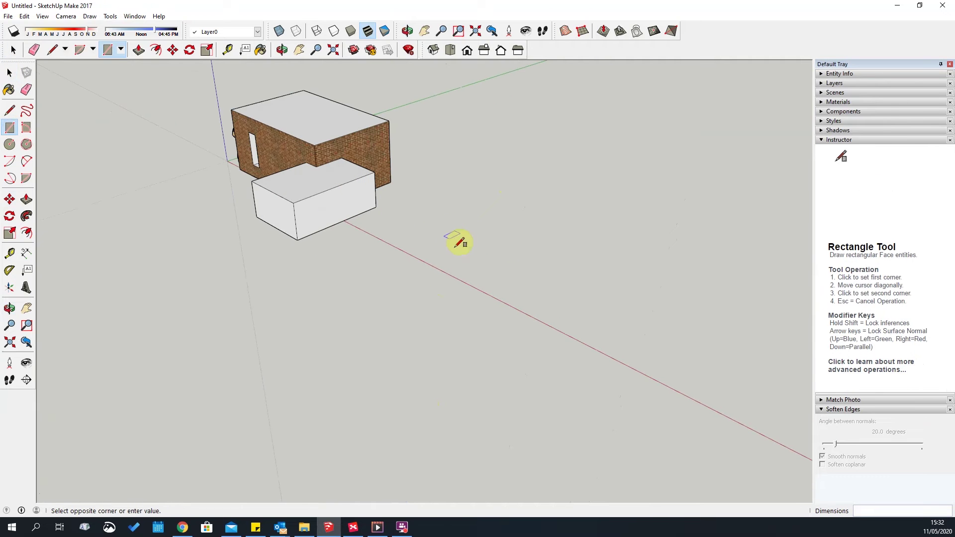
{"action": "left_click", "coordinate": [467, 319]}
{"action": "scroll", "coordinate": [306, 180], "scroll_direction": "up", "scroll_amount": 1}
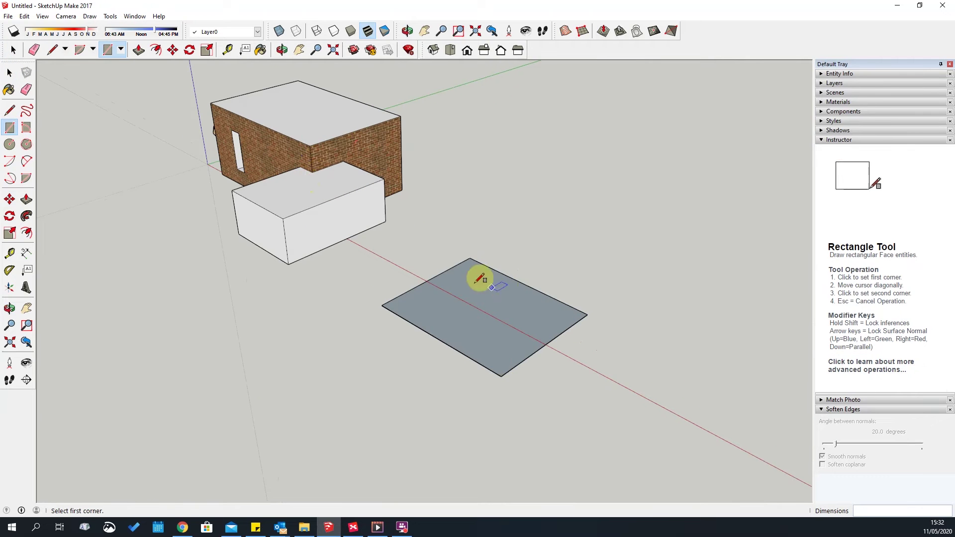
Push/Pull the new rectangle upward into a solid box.
{"action": "scroll", "coordinate": [493, 298], "scroll_direction": "up", "scroll_amount": 2}
{"action": "key", "text": "space"}
{"action": "key", "text": "p"}
{"action": "left_click", "coordinate": [498, 308]}
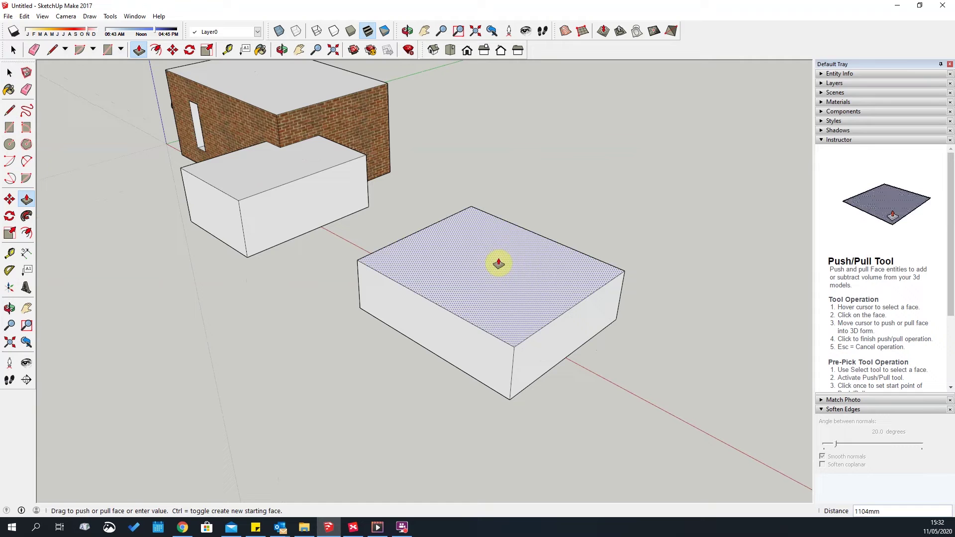
{"action": "left_click", "coordinate": [492, 234]}
Select all the new box's connected geometry and make it a group.
{"action": "middle_click_drag", "start_coordinate": [473, 335], "coordinate": [476, 241]}
{"action": "key", "text": "space"}
{"action": "triple_click", "coordinate": [476, 241]}
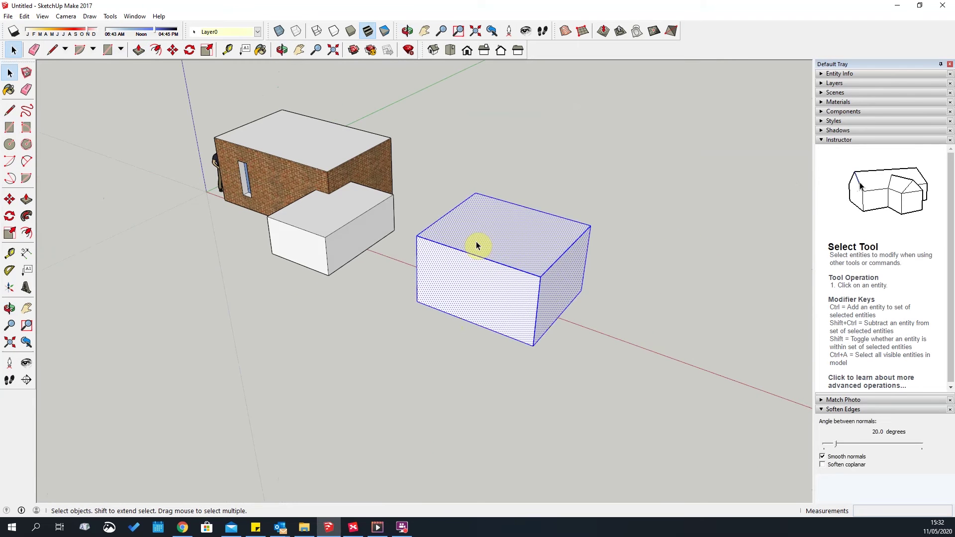
{"action": "right_click", "coordinate": [476, 242]}
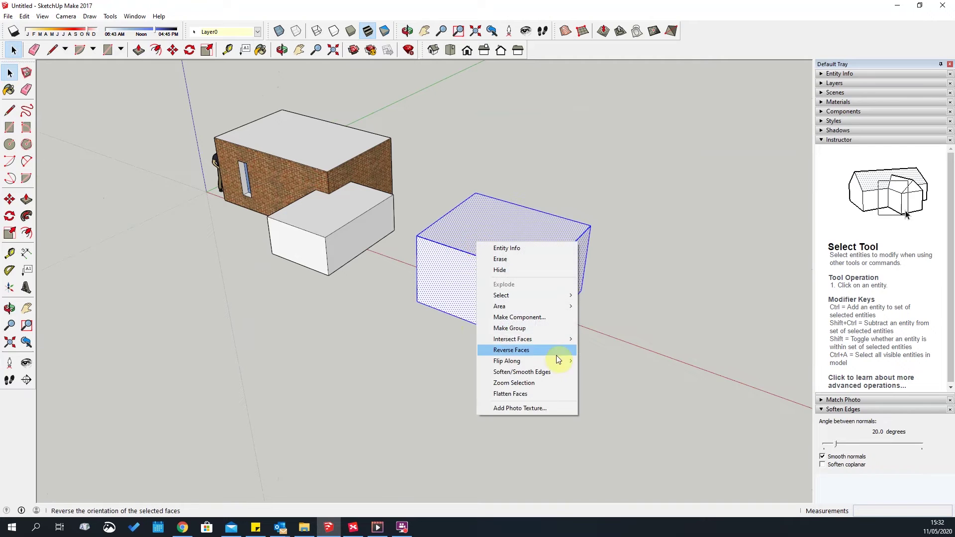
{"action": "left_click", "coordinate": [511, 329]}
{"action": "left_click", "coordinate": [652, 356]}
{"action": "left_click", "coordinate": [488, 264]}
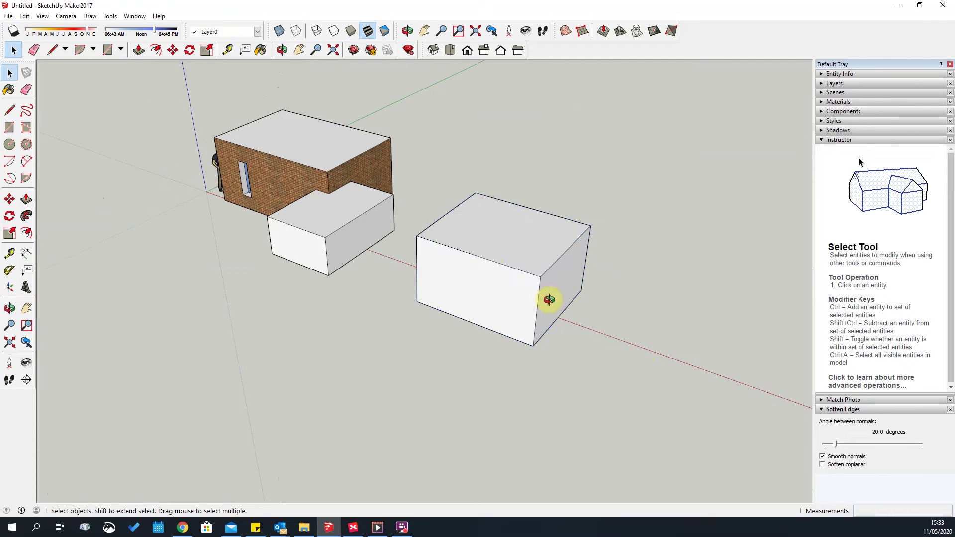
Activate the Rotate tool and examine how its protractor orients itself on the different faces of the grouped box.
{"action": "middle_click_drag", "start_coordinate": [547, 299], "coordinate": [405, 262]}
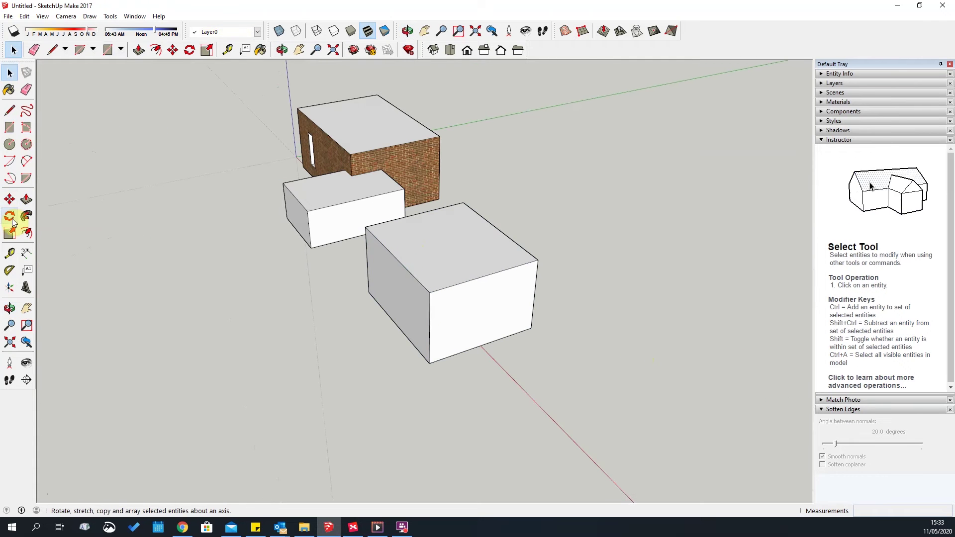
{"action": "left_click", "coordinate": [111, 15]}
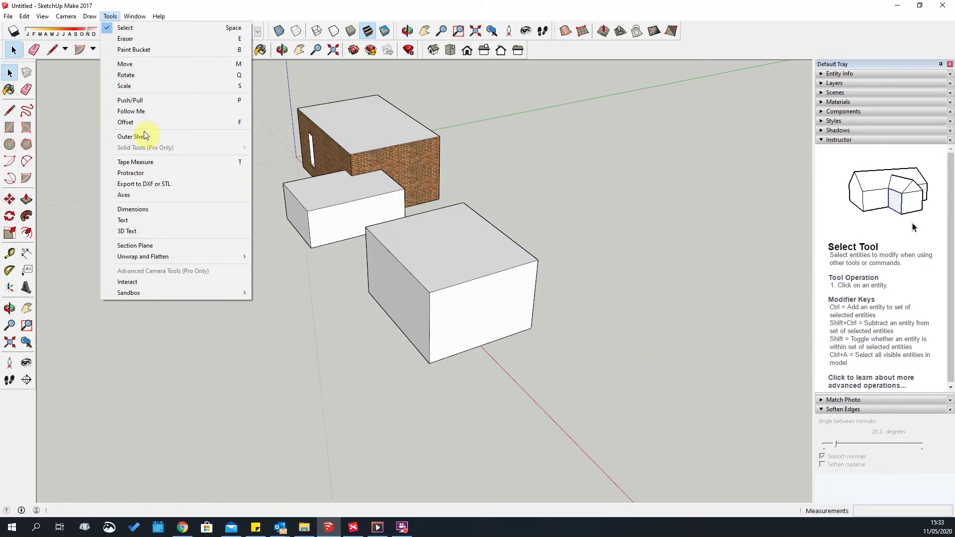
{"action": "left_click", "coordinate": [9, 217]}
{"action": "scroll", "coordinate": [443, 290], "scroll_direction": "up", "scroll_amount": 3}
{"action": "middle_click_drag", "start_coordinate": [121, 262], "coordinate": [491, 289]}
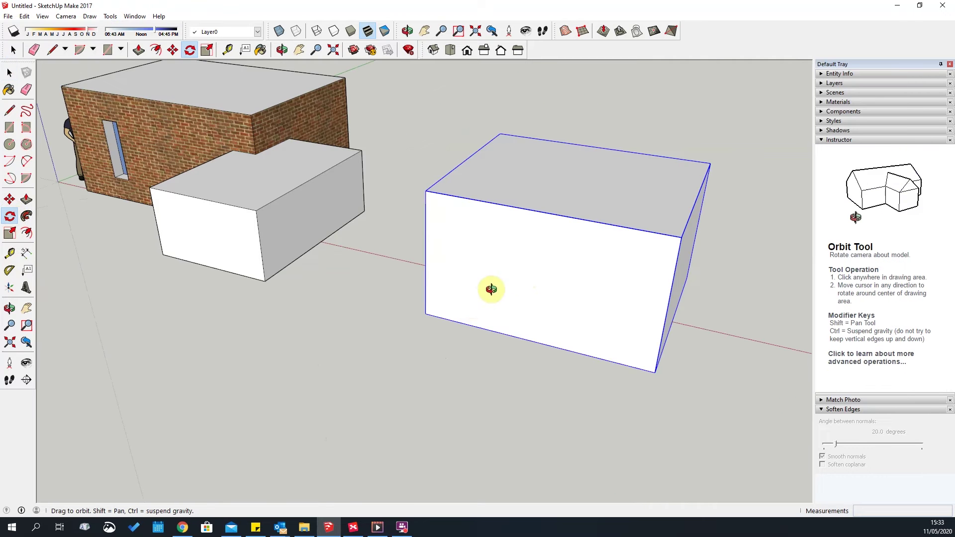
{"action": "scroll", "coordinate": [326, 286], "scroll_direction": "down", "scroll_amount": 3}
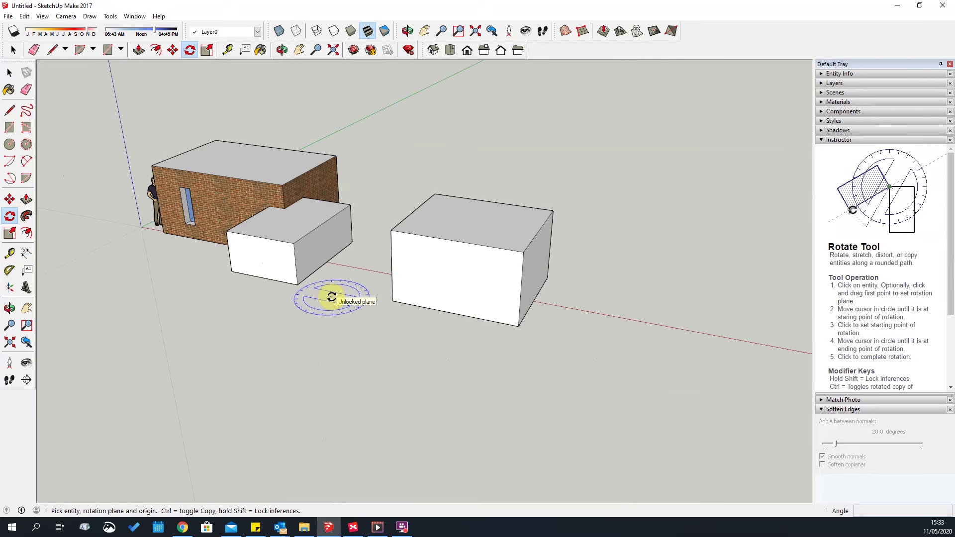
{"action": "scroll", "coordinate": [433, 313], "scroll_direction": "up", "scroll_amount": 2}
{"action": "middle_click_drag", "start_coordinate": [459, 193], "coordinate": [433, 157]}
{"action": "scroll", "coordinate": [435, 164], "scroll_direction": "up", "scroll_amount": 2}
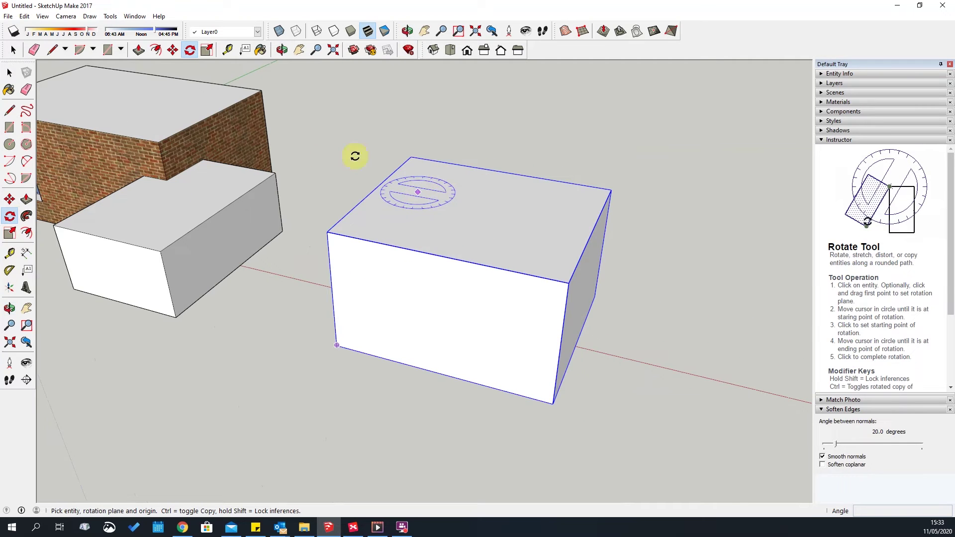
{"action": "scroll", "coordinate": [328, 163], "scroll_direction": "down", "scroll_amount": 3}
{"action": "middle_click_drag", "start_coordinate": [328, 163], "coordinate": [454, 158]}
{"action": "middle_click_drag", "start_coordinate": [562, 245], "coordinate": [258, 241]}
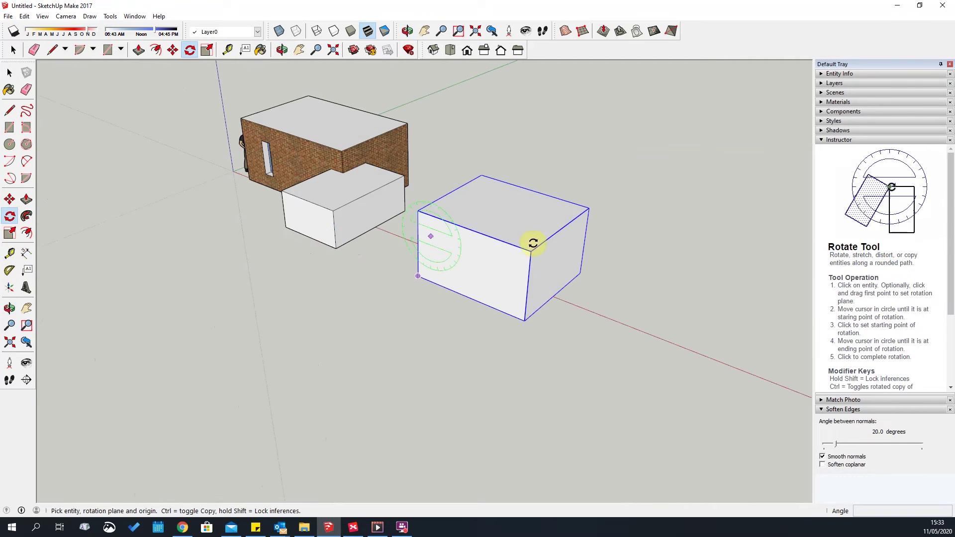
{"action": "scroll", "coordinate": [533, 243], "scroll_direction": "up", "scroll_amount": 2}
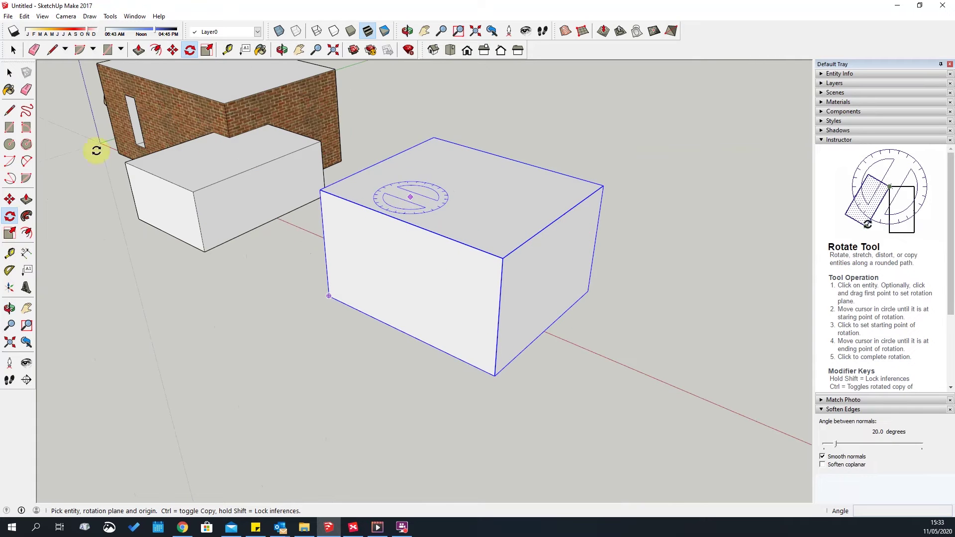
{"action": "scroll", "coordinate": [259, 231], "scroll_direction": "down", "scroll_amount": 3}
{"action": "scroll", "coordinate": [374, 229], "scroll_direction": "up", "scroll_amount": 3}
{"action": "scroll", "coordinate": [436, 264], "scroll_direction": "down", "scroll_amount": 2}
{"action": "middle_click_drag", "start_coordinate": [435, 264], "coordinate": [309, 273]}
{"action": "scroll", "coordinate": [309, 273], "scroll_direction": "up", "scroll_amount": 3}
{"action": "middle_click_drag", "start_coordinate": [224, 260], "coordinate": [527, 243]}
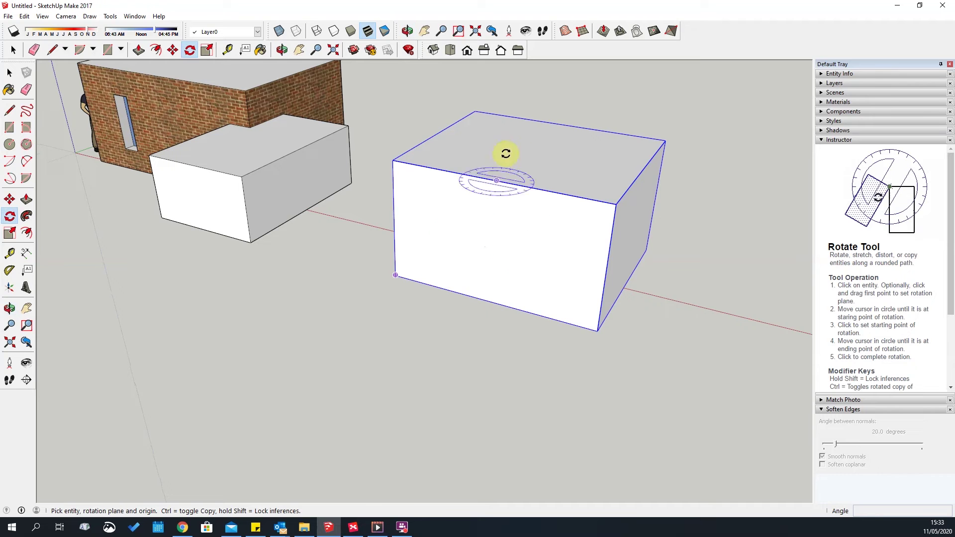
{"action": "middle_click_drag", "start_coordinate": [618, 268], "coordinate": [393, 256]}
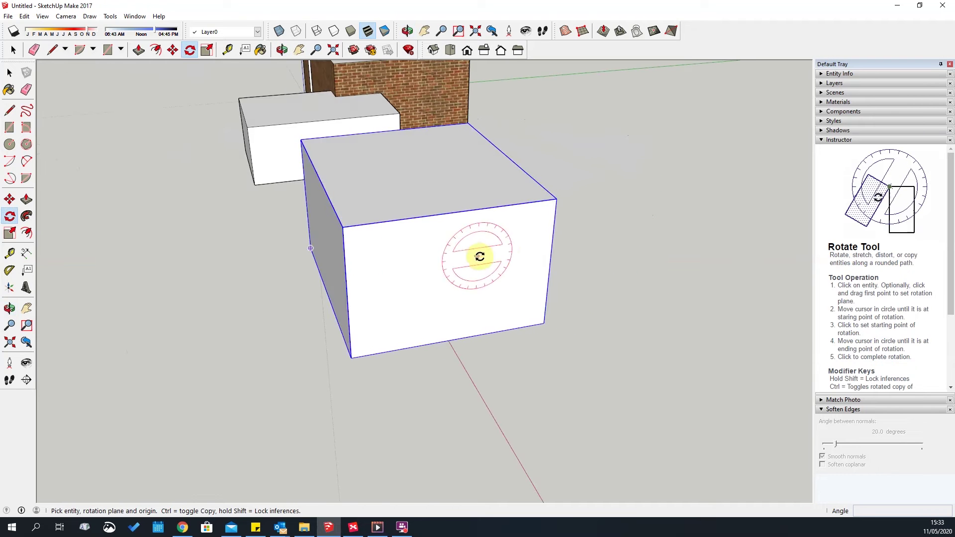
{"action": "middle_click_drag", "start_coordinate": [480, 257], "coordinate": [196, 270]}
{"action": "mouse_move", "coordinate": [244, 122]}
{"action": "middle_mouse_down"}
{"action": "mouse_move", "coordinate": [198, 245]}
{"action": "mouse_move", "coordinate": [189, 247]}
{"action": "middle_mouse_up"}
{"action": "mouse_move", "coordinate": [106, 251]}
{"action": "middle_mouse_down"}
{"action": "mouse_move", "coordinate": [373, 128]}
{"action": "mouse_move", "coordinate": [558, 179]}
{"action": "mouse_move", "coordinate": [565, 169]}
{"action": "mouse_move", "coordinate": [612, 226]}
{"action": "middle_mouse_up"}
{"action": "mouse_move", "coordinate": [450, 250]}
{"action": "middle_mouse_down"}
{"action": "mouse_move", "coordinate": [615, 247]}
{"action": "mouse_move", "coordinate": [448, 262]}
{"action": "middle_mouse_up"}
{"action": "scroll", "coordinate": [473, 206], "scroll_direction": "down", "scroll_amount": 4}
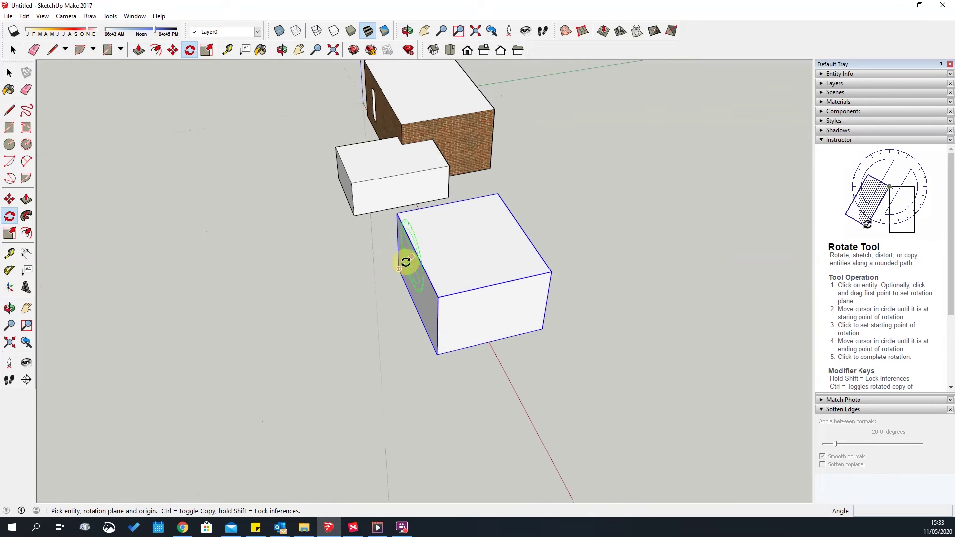
Try rotating the box group around its lower front corner in the ground plane, including as a rotated copy.
{"action": "scroll", "coordinate": [405, 262], "scroll_direction": "up", "scroll_amount": 3}
{"action": "middle_click_drag", "start_coordinate": [376, 284], "coordinate": [507, 295]}
{"action": "scroll", "coordinate": [478, 291], "scroll_direction": "up", "scroll_amount": 2}
{"action": "middle_click_drag", "start_coordinate": [411, 283], "coordinate": [423, 282]}
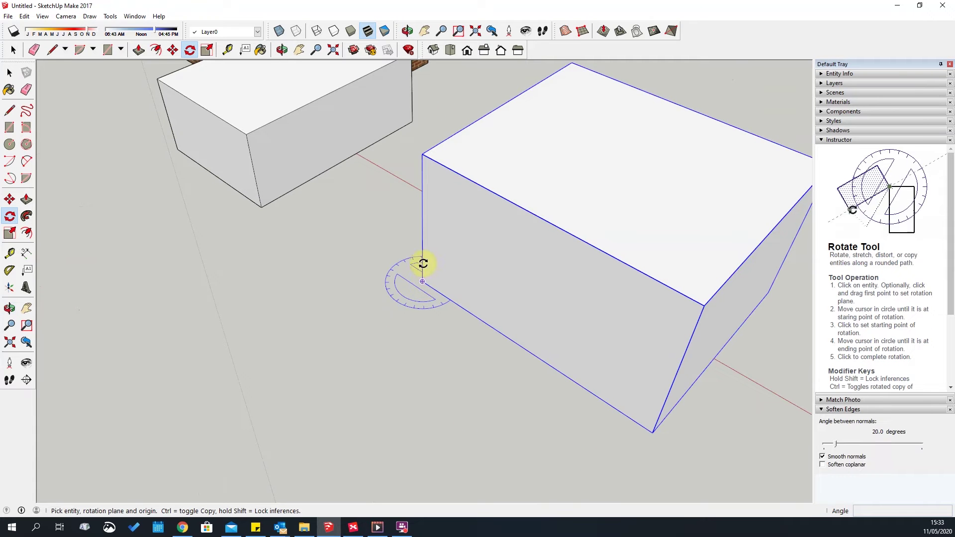
{"action": "left_click", "coordinate": [654, 434]}
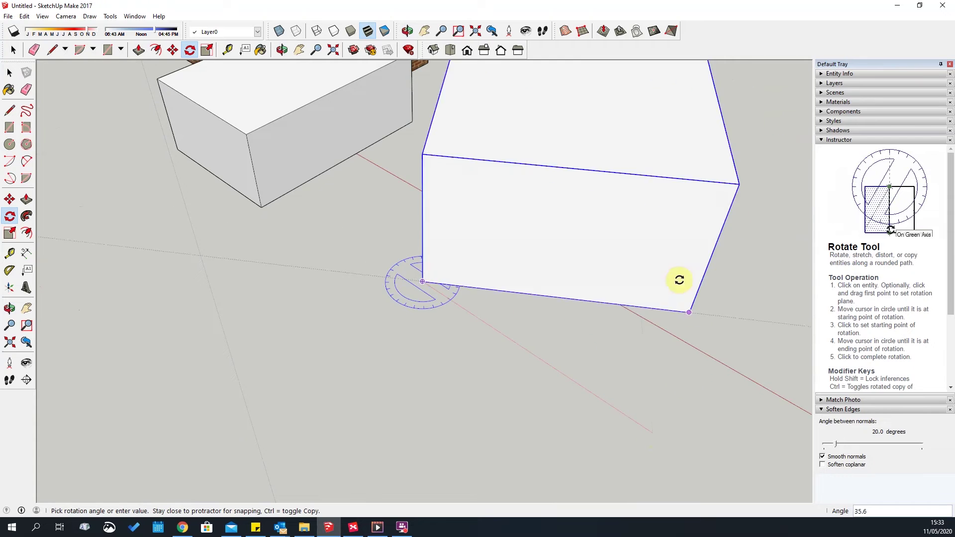
{"action": "scroll", "coordinate": [583, 271], "scroll_direction": "down", "scroll_amount": 4}
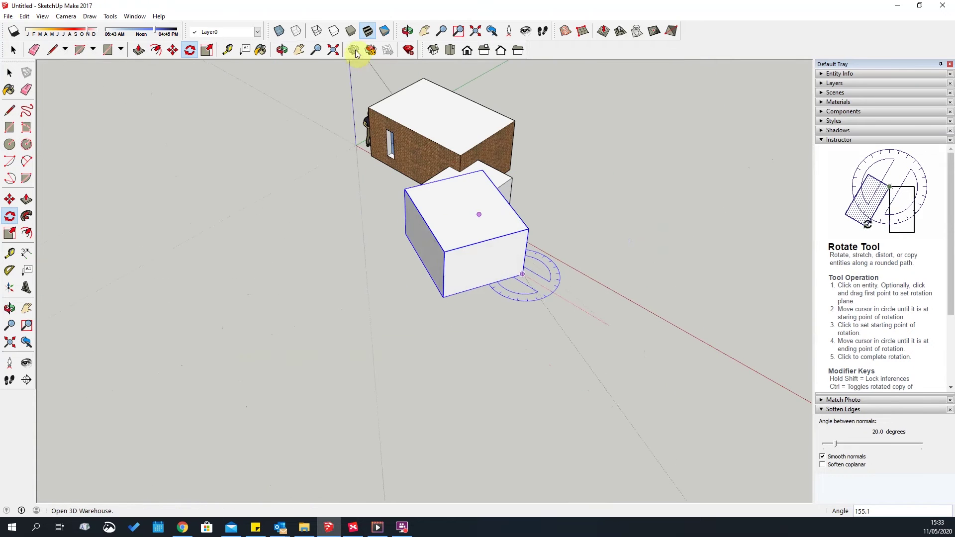
{"action": "scroll", "coordinate": [514, 287], "scroll_direction": "down", "scroll_amount": 2}
{"action": "scroll", "coordinate": [549, 251], "scroll_direction": "up", "scroll_amount": 3}
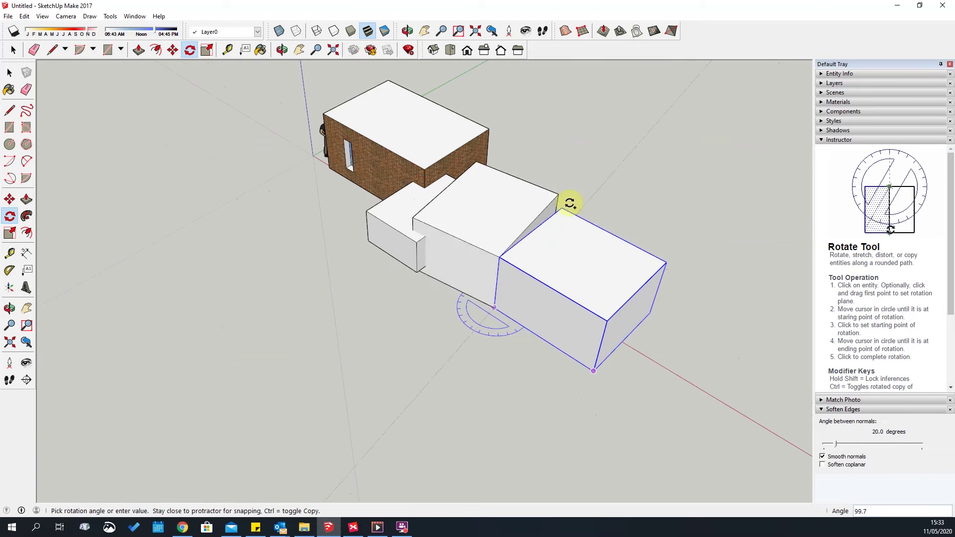
{"action": "key", "text": "ctrl"}
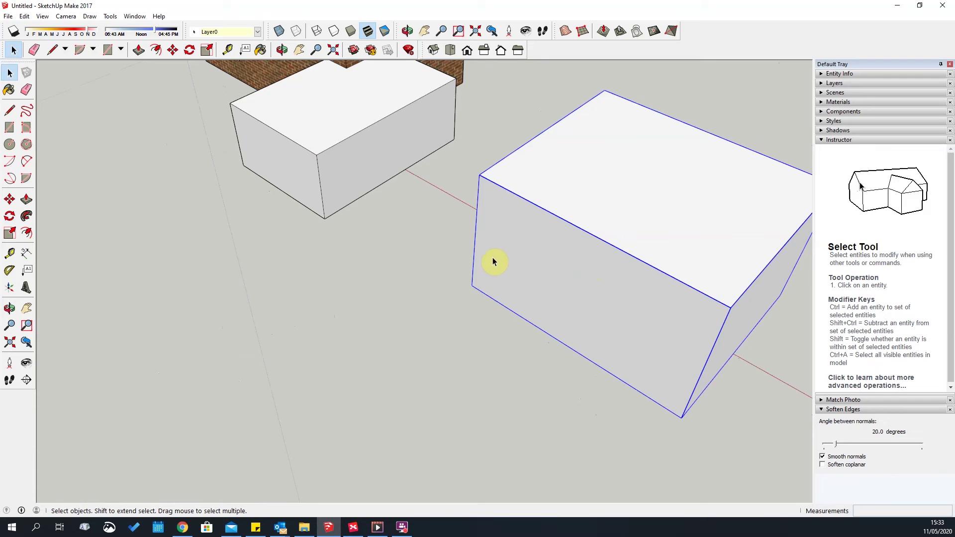
Open the box group for editing and draw a rectangle in the middle of its front face.
{"action": "double_click", "coordinate": [493, 261]}
{"action": "scroll", "coordinate": [494, 261], "scroll_direction": "down", "scroll_amount": 3}
{"action": "middle_click_drag", "start_coordinate": [575, 320], "coordinate": [595, 199]}
{"action": "scroll", "coordinate": [577, 202], "scroll_direction": "up", "scroll_amount": 3}
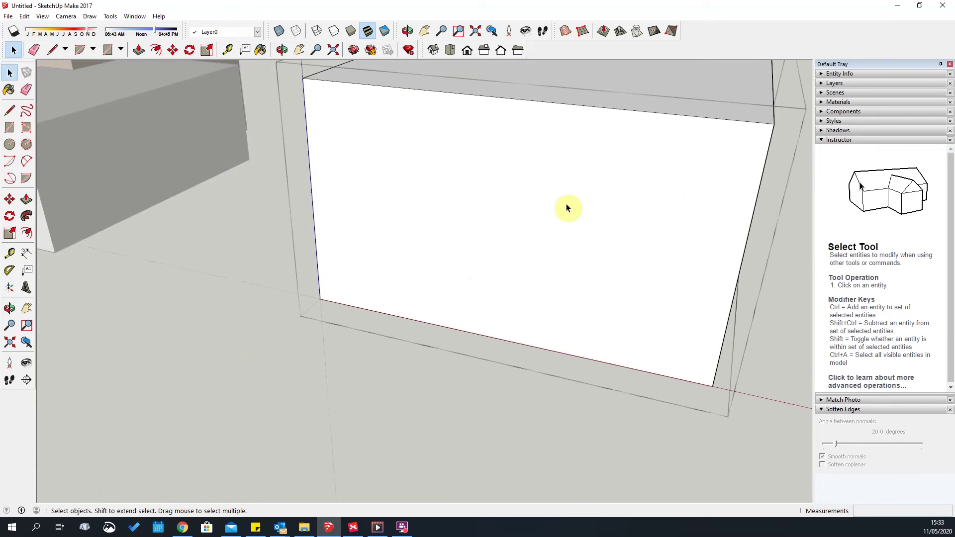
{"action": "key", "text": "r"}
{"action": "left_click", "coordinate": [445, 177]}
{"action": "left_click", "coordinate": [570, 287]}
{"action": "key", "text": "space"}
{"action": "key", "text": "Escape"}
Select the rectangle with its edges and rotate it counterclockwise around its middle, in the plane of the front face.
{"action": "double_click", "coordinate": [508, 214]}
{"action": "left_click", "coordinate": [492, 204]}
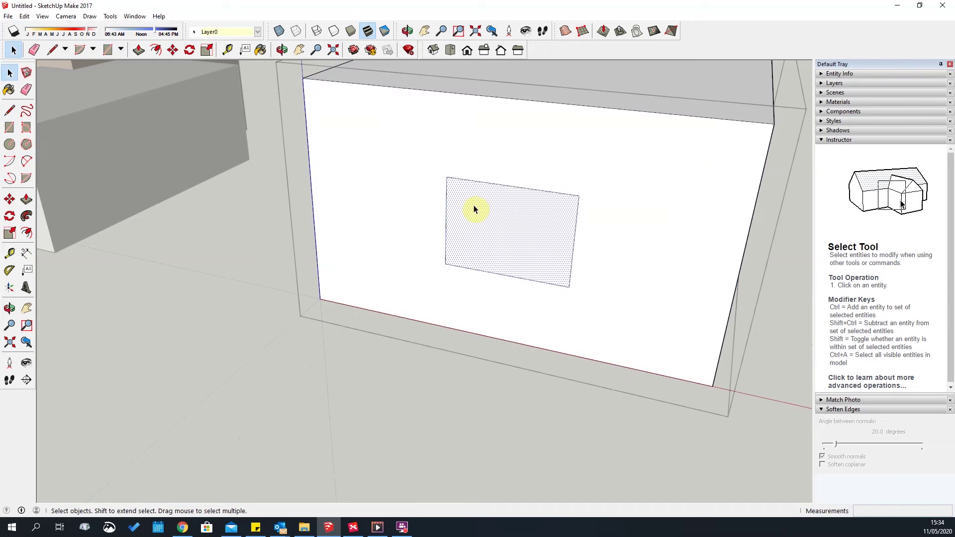
{"action": "left_click_drag", "start_coordinate": [618, 307], "coordinate": [620, 311]}
{"action": "middle_click_drag", "start_coordinate": [567, 264], "coordinate": [617, 240]}
{"action": "scroll", "coordinate": [618, 240], "scroll_direction": "up", "scroll_amount": 2}
{"action": "scroll", "coordinate": [297, 209], "scroll_direction": "down", "scroll_amount": 1}
{"action": "middle_click_drag", "start_coordinate": [298, 209], "coordinate": [184, 243], "text": "shift"}
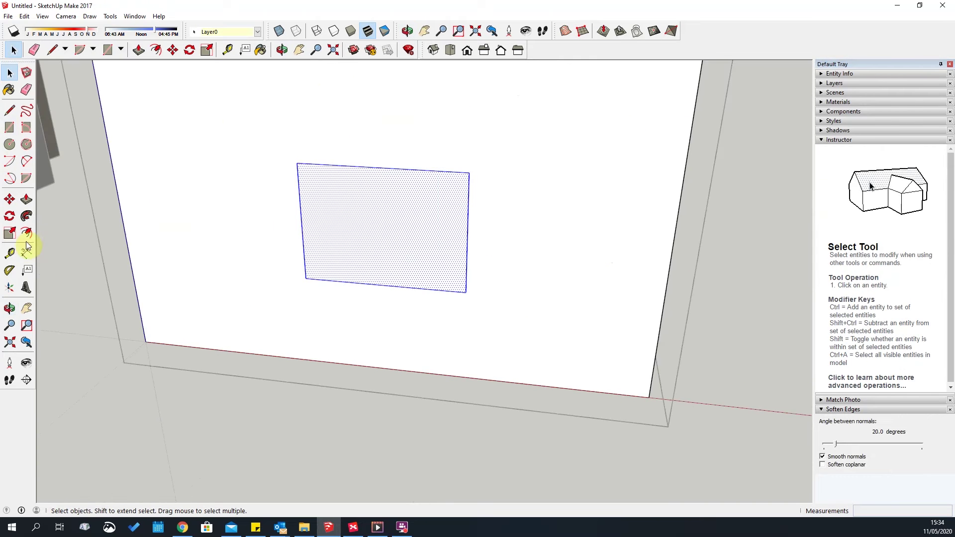
{"action": "left_click", "coordinate": [9, 218]}
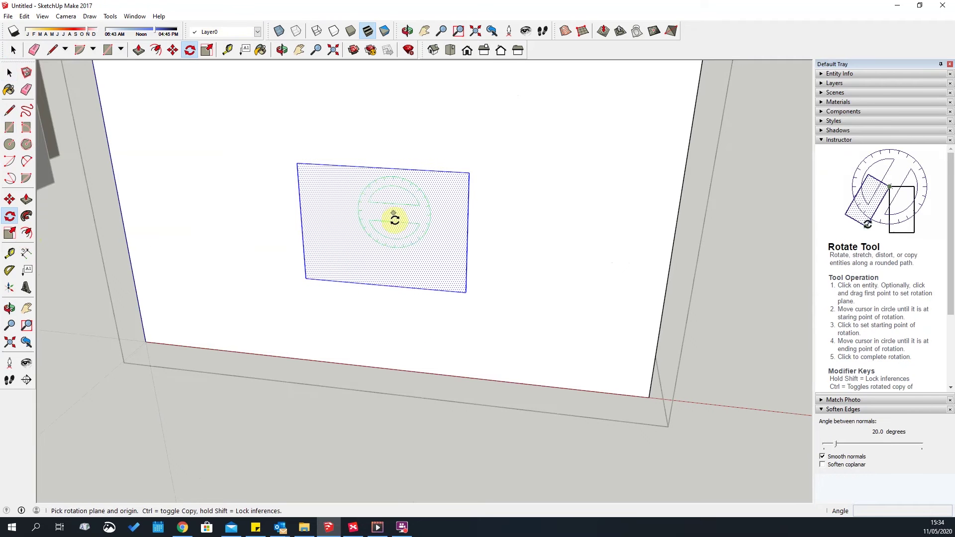
{"action": "left_click", "coordinate": [376, 233]}
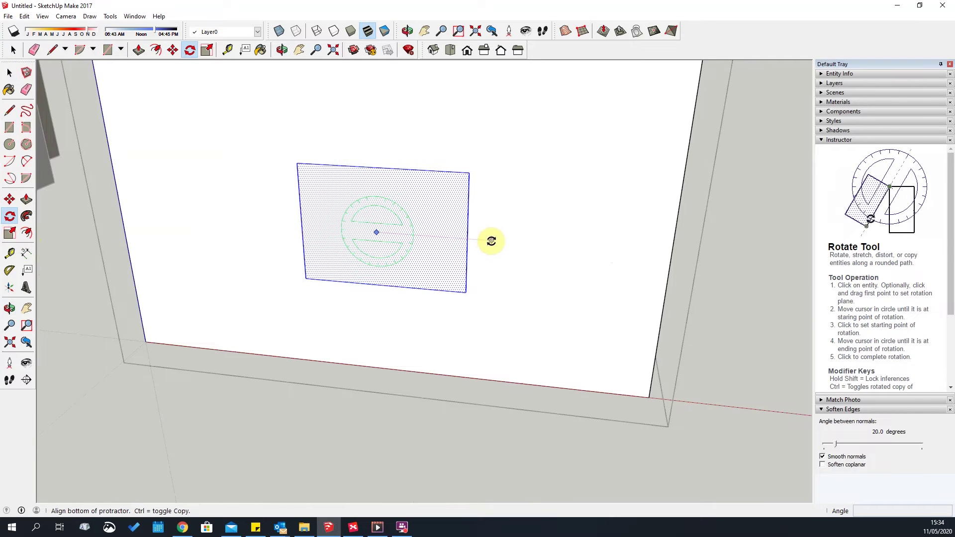
{"action": "left_click", "coordinate": [491, 241]}
{"action": "left_click", "coordinate": [480, 161]}
{"action": "middle_click_drag", "start_coordinate": [304, 132], "coordinate": [352, 207]}
{"action": "key", "text": "space"}
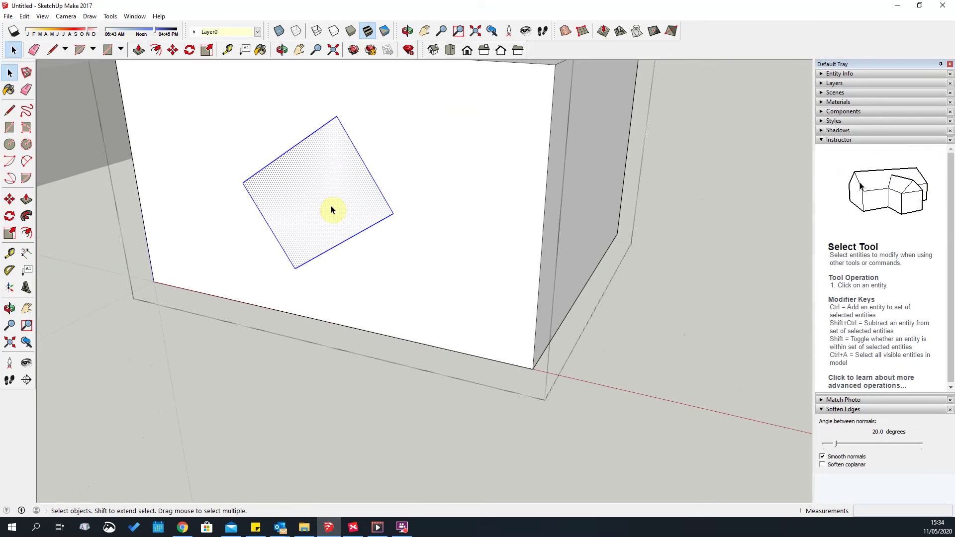
Push/Pull the tilted rectangle inward to form a recess, and select all the recess's faces and edges.
{"action": "key", "text": "p"}
{"action": "left_click_drag", "start_coordinate": [305, 199], "coordinate": [330, 186]}
{"action": "middle_click_drag", "start_coordinate": [330, 186], "coordinate": [405, 252]}
{"action": "key", "text": "space"}
{"action": "left_click_drag", "start_coordinate": [476, 275], "coordinate": [477, 271]}
{"action": "middle_click_drag", "start_coordinate": [614, 294], "coordinate": [346, 129]}
{"action": "middle_click_drag", "start_coordinate": [61, 299], "coordinate": [478, 224]}
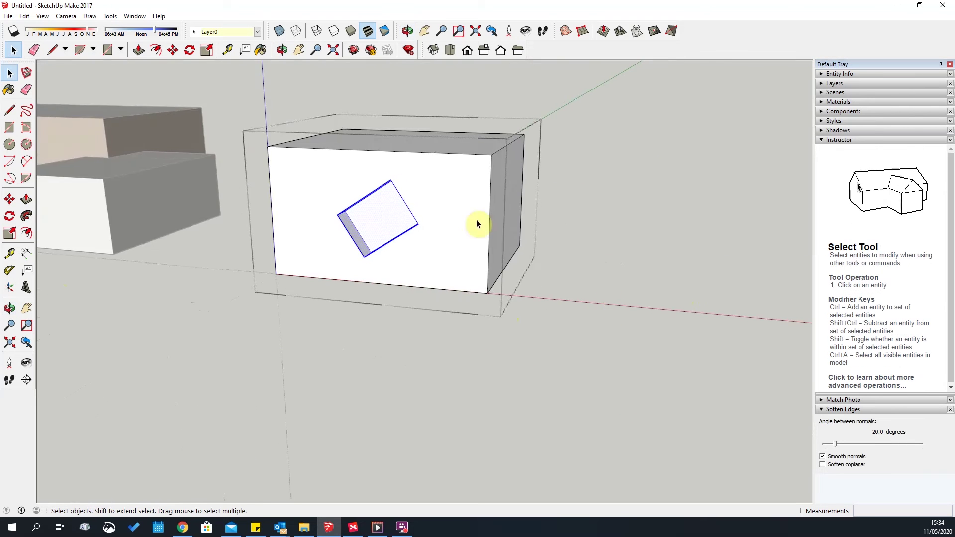
Try rotating the selected recess around its outer left corner in the plane of the front face.
{"action": "scroll", "coordinate": [369, 216], "scroll_direction": "up", "scroll_amount": 3}
{"action": "middle_click_drag", "start_coordinate": [410, 315], "coordinate": [20, 274]}
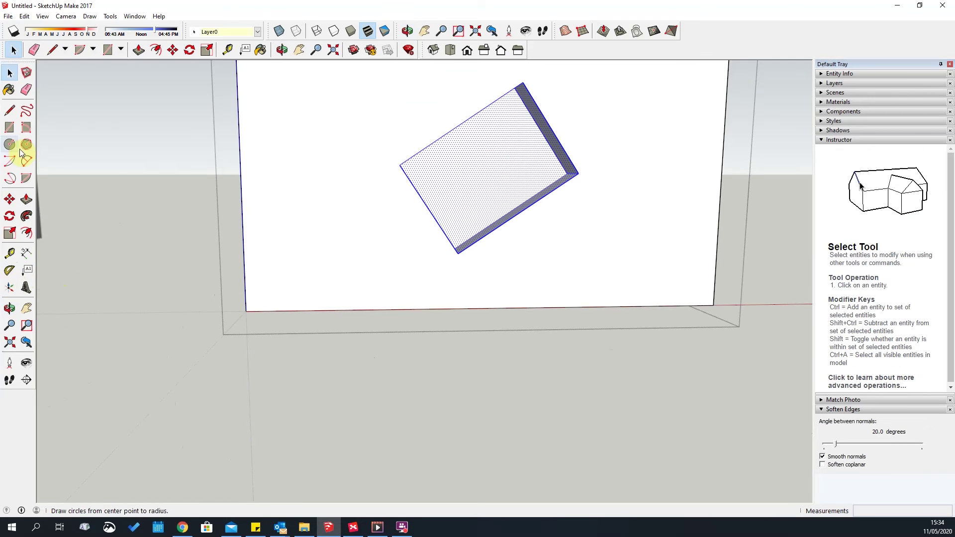
{"action": "middle_click_drag", "start_coordinate": [472, 234], "coordinate": [219, 184]}
{"action": "scroll", "coordinate": [282, 191], "scroll_direction": "up", "scroll_amount": 3}
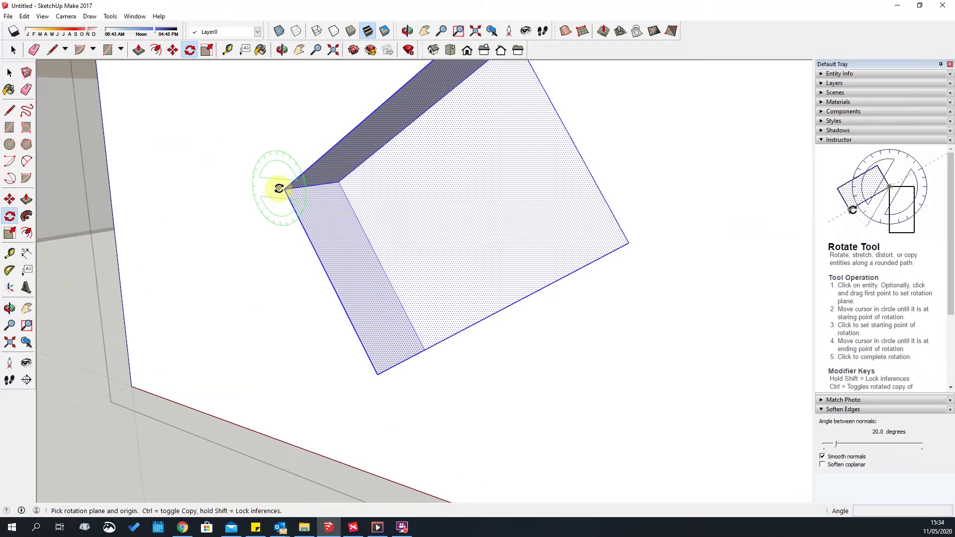
{"action": "scroll", "coordinate": [282, 189], "scroll_direction": "up", "scroll_amount": 3}
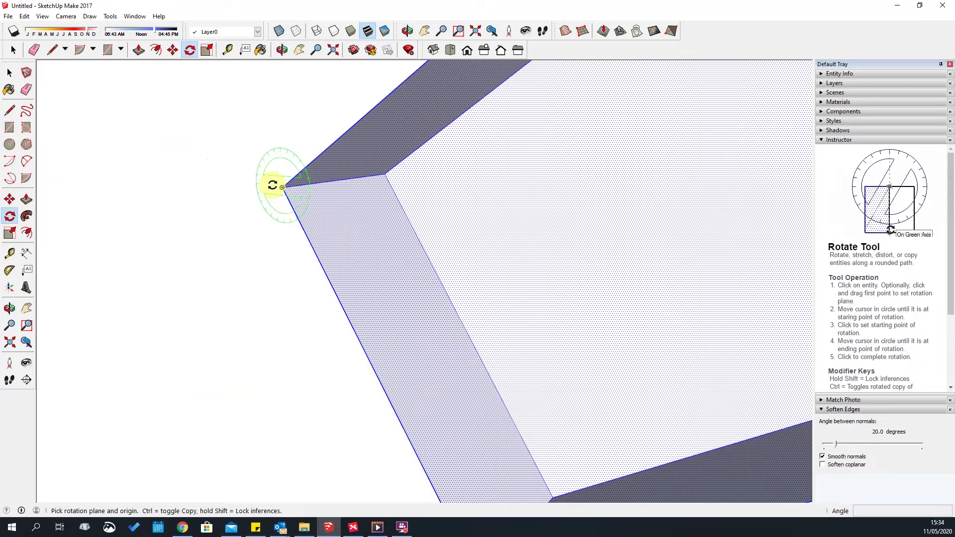
{"action": "scroll", "coordinate": [303, 227], "scroll_direction": "down", "scroll_amount": 6}
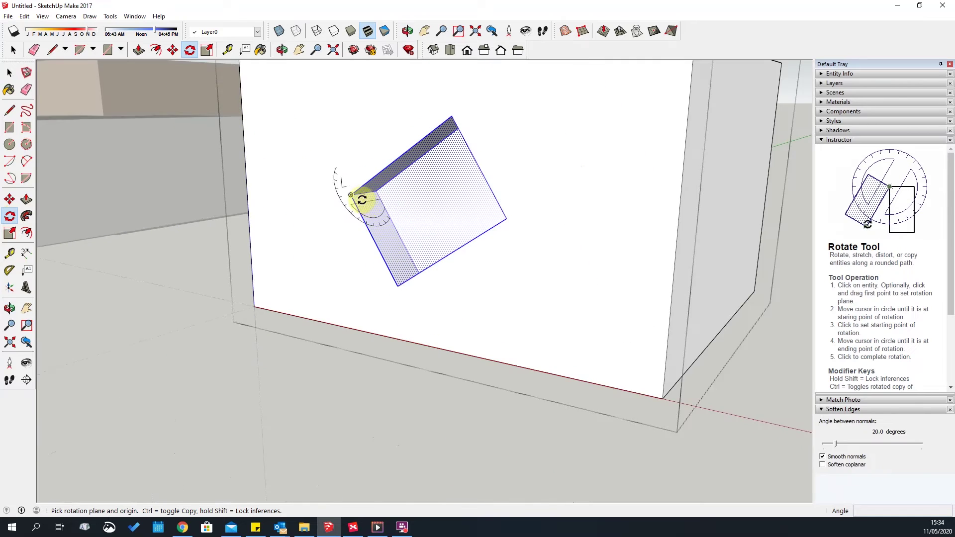
{"action": "scroll", "coordinate": [358, 198], "scroll_direction": "up", "scroll_amount": 2}
{"action": "scroll", "coordinate": [393, 234], "scroll_direction": "down", "scroll_amount": 5}
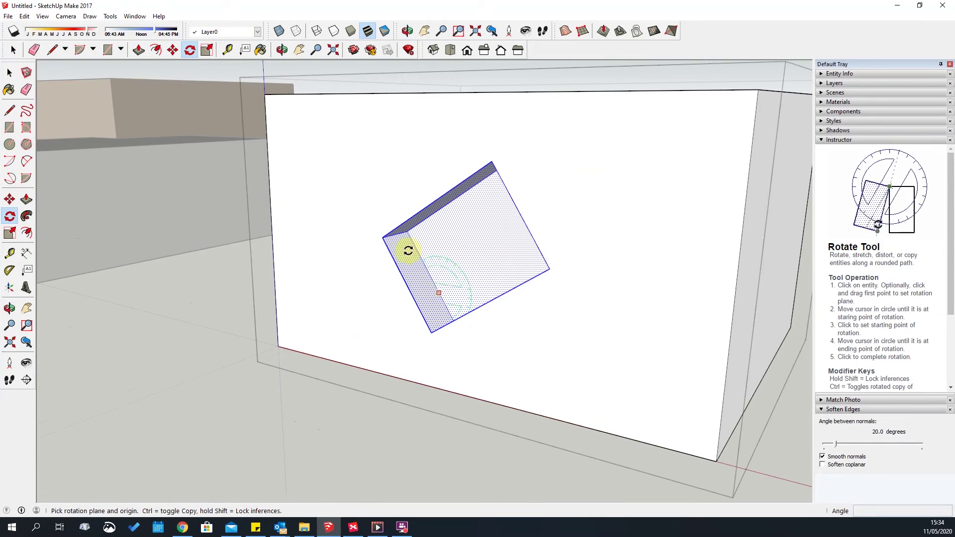
{"action": "scroll", "coordinate": [380, 242], "scroll_direction": "up", "scroll_amount": 4}
{"action": "left_click", "coordinate": [380, 244]}
{"action": "left_click", "coordinate": [575, 284]}
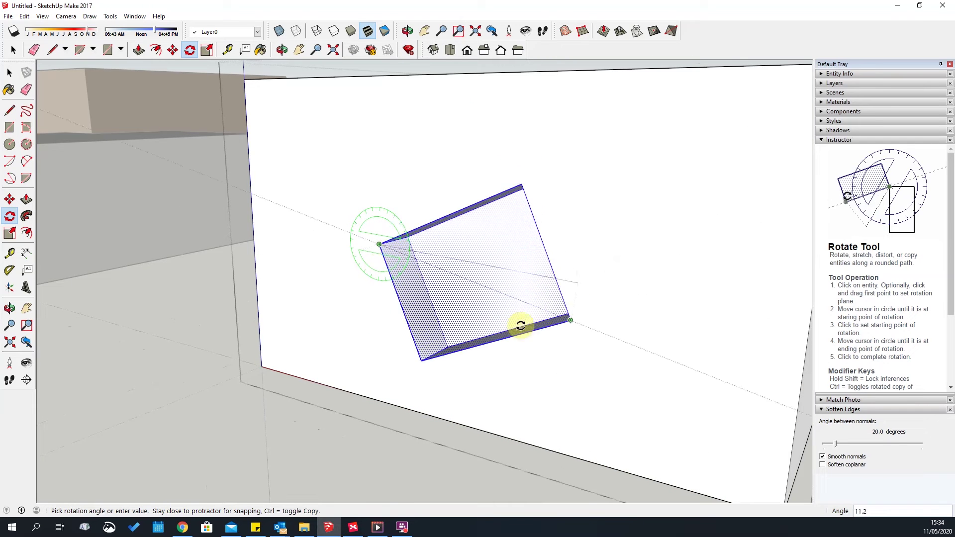
{"action": "scroll", "coordinate": [537, 276], "scroll_direction": "down", "scroll_amount": 3}
{"action": "key", "text": "Escape"}
Examine how the Rotate protractor aligns with the ground, the box's faces and the selected recess inside the open group.
{"action": "scroll", "coordinate": [471, 237], "scroll_direction": "down", "scroll_amount": 1}
{"action": "scroll", "coordinate": [452, 221], "scroll_direction": "up", "scroll_amount": 4}
{"action": "middle_click_drag", "start_coordinate": [428, 219], "coordinate": [485, 298]}
{"action": "scroll", "coordinate": [389, 248], "scroll_direction": "down", "scroll_amount": 3}
{"action": "scroll", "coordinate": [372, 239], "scroll_direction": "up", "scroll_amount": 2}
{"action": "scroll", "coordinate": [299, 256], "scroll_direction": "down", "scroll_amount": 2}
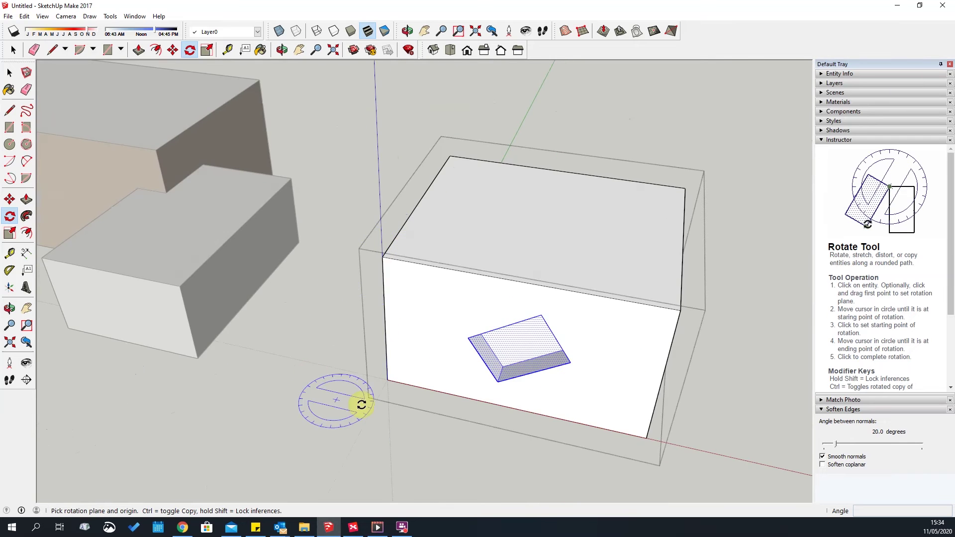
{"action": "middle_click_drag", "start_coordinate": [360, 403], "coordinate": [439, 338]}
{"action": "scroll", "coordinate": [439, 339], "scroll_direction": "down", "scroll_amount": 3}
{"action": "middle_click_drag", "start_coordinate": [580, 369], "coordinate": [577, 364]}
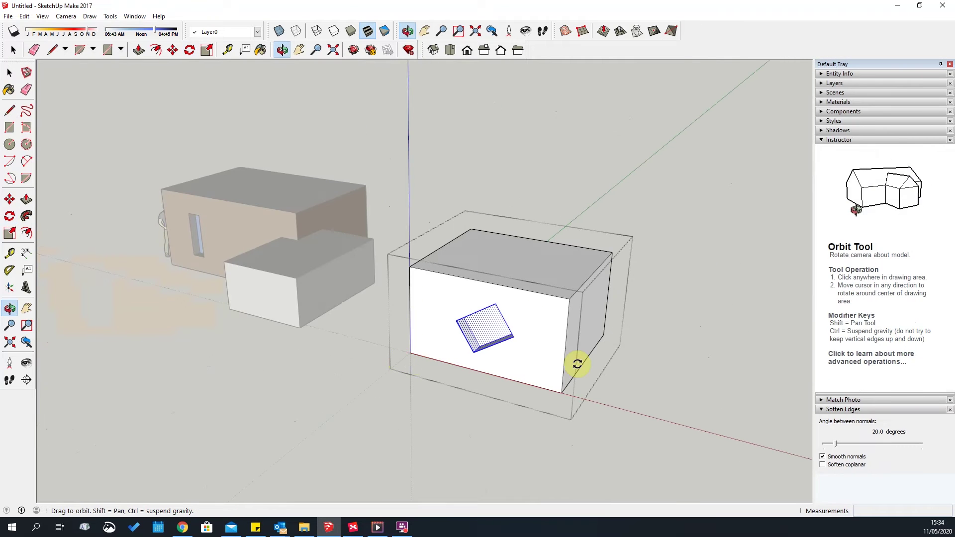
{"action": "scroll", "coordinate": [555, 374], "scroll_direction": "up", "scroll_amount": 2}
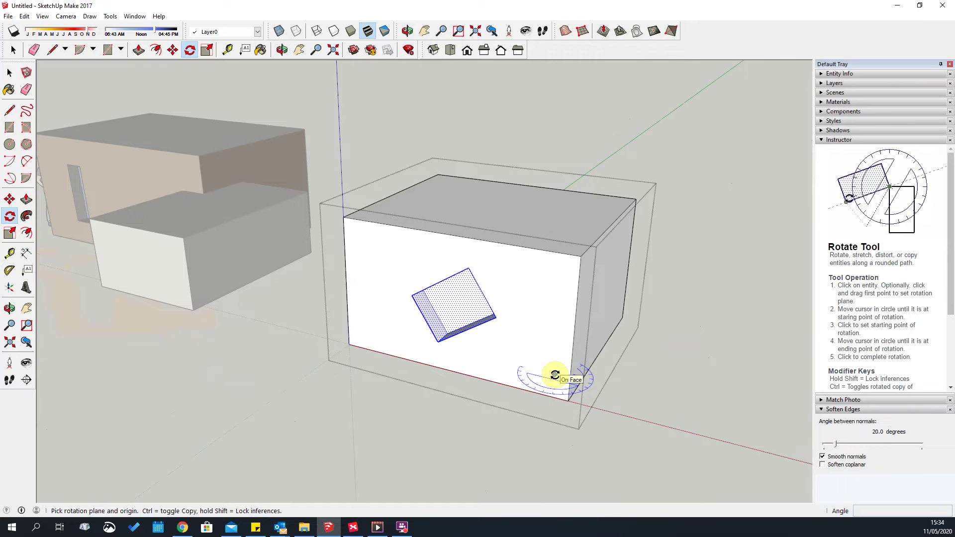
{"action": "scroll", "coordinate": [592, 303], "scroll_direction": "up", "scroll_amount": 2}
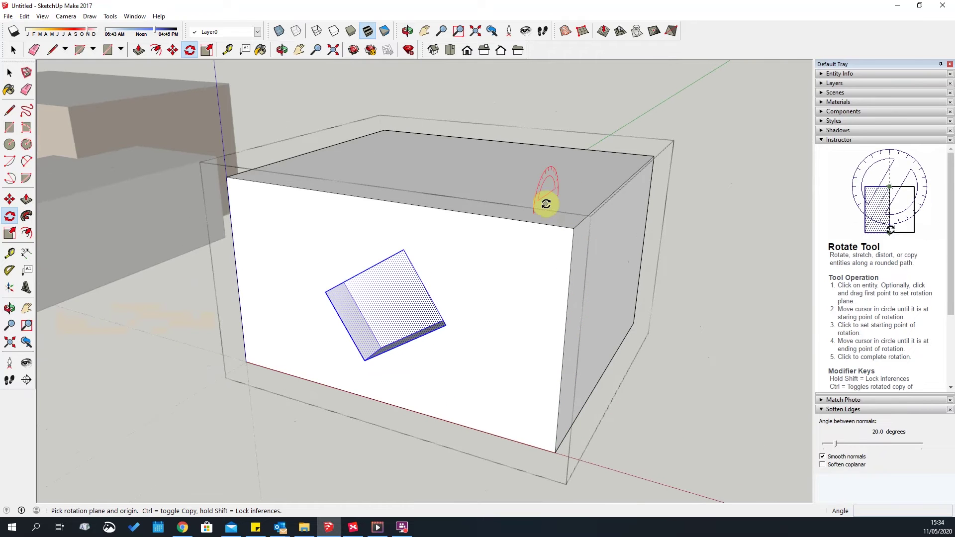
{"action": "scroll", "coordinate": [546, 203], "scroll_direction": "up", "scroll_amount": 2}
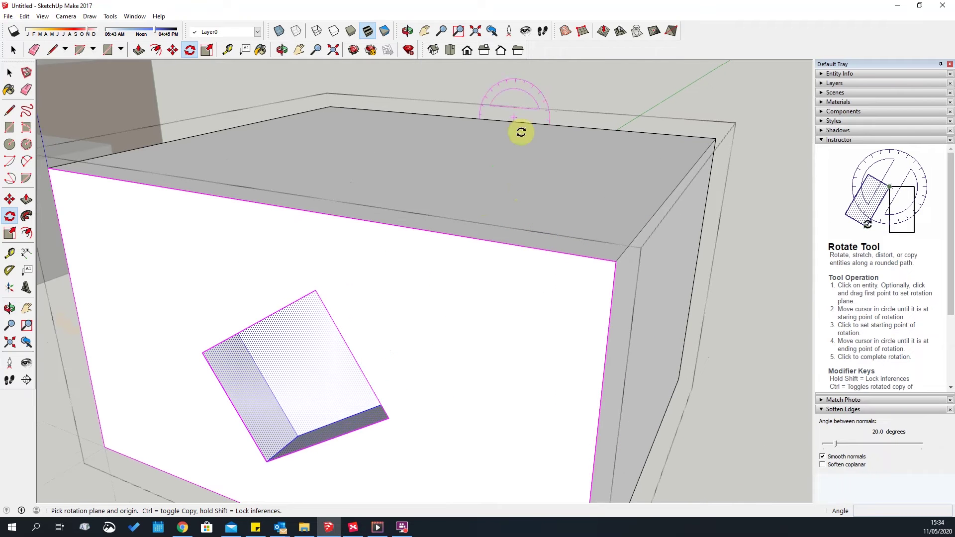
{"action": "middle_click_drag", "start_coordinate": [610, 143], "coordinate": [493, 185]}
{"action": "scroll", "coordinate": [674, 344], "scroll_direction": "down", "scroll_amount": 2}
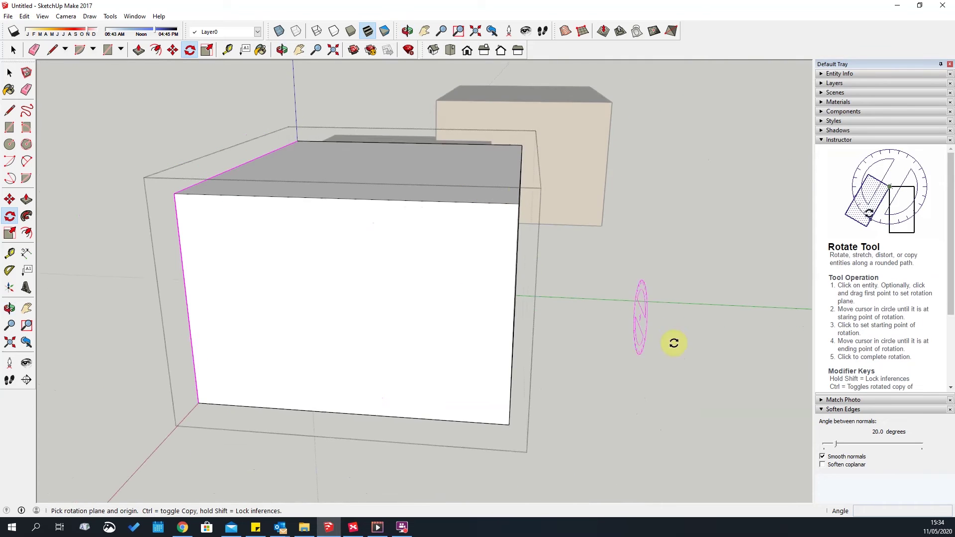
{"action": "middle_click_drag", "start_coordinate": [673, 343], "coordinate": [329, 306]}
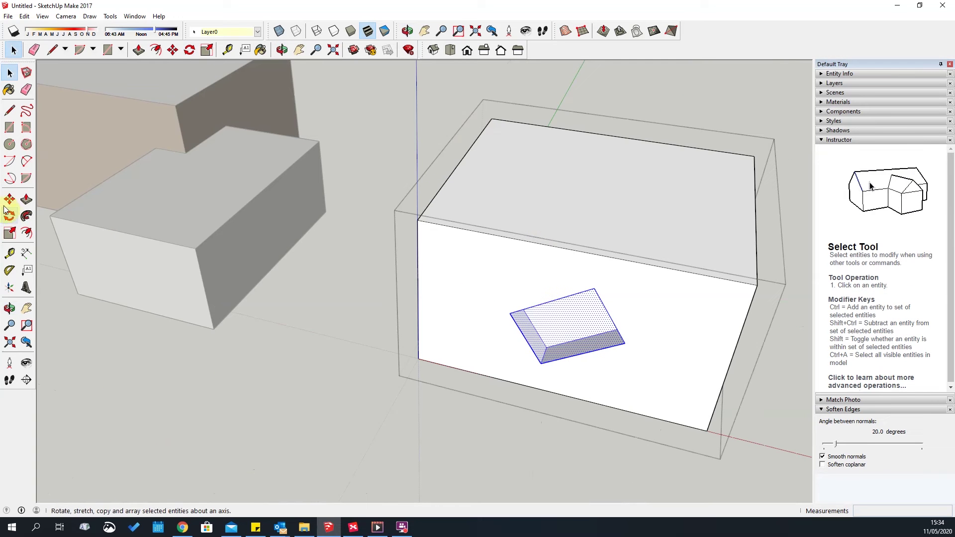
Rotate the box's selected end face about 15 degrees inward around its bottom edge, in the plane of the front face, and leave the group.
{"action": "left_click", "coordinate": [9, 218]}
{"action": "middle_click_drag", "start_coordinate": [640, 313], "coordinate": [508, 307]}
{"action": "middle_click_drag", "start_coordinate": [401, 282], "coordinate": [483, 280]}
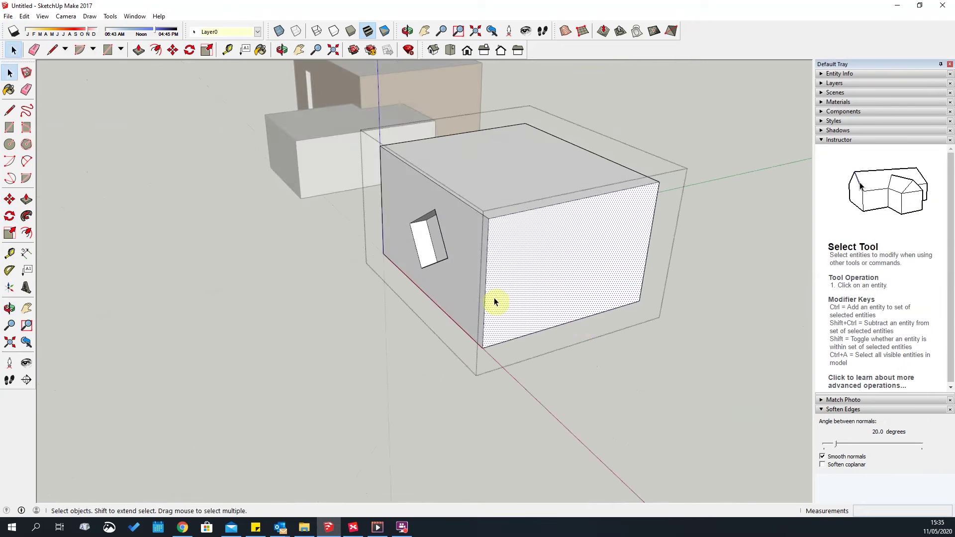
{"action": "middle_click_drag", "start_coordinate": [495, 300], "coordinate": [689, 219]}
{"action": "scroll", "coordinate": [688, 220], "scroll_direction": "up", "scroll_amount": 1}
{"action": "scroll", "coordinate": [657, 197], "scroll_direction": "up", "scroll_amount": 2}
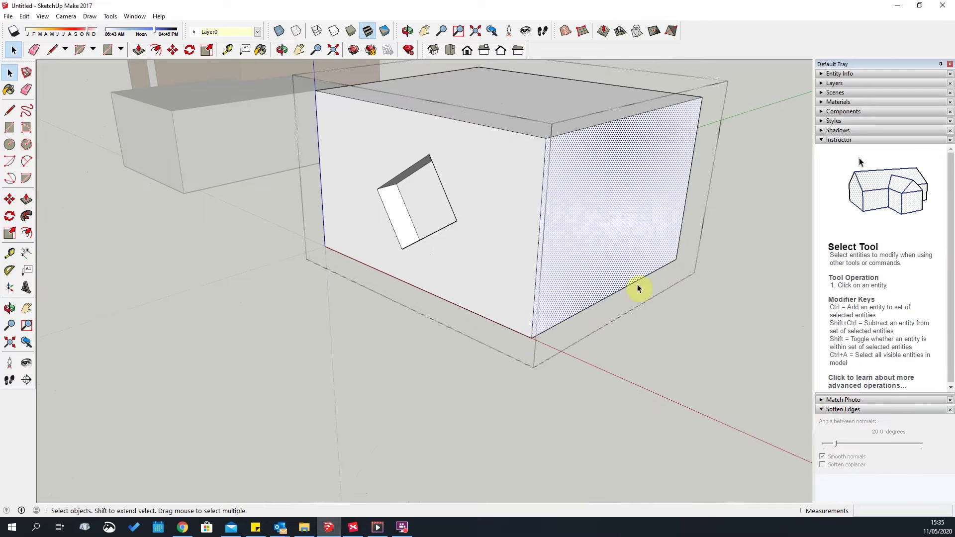
{"action": "left_click", "coordinate": [10, 215]}
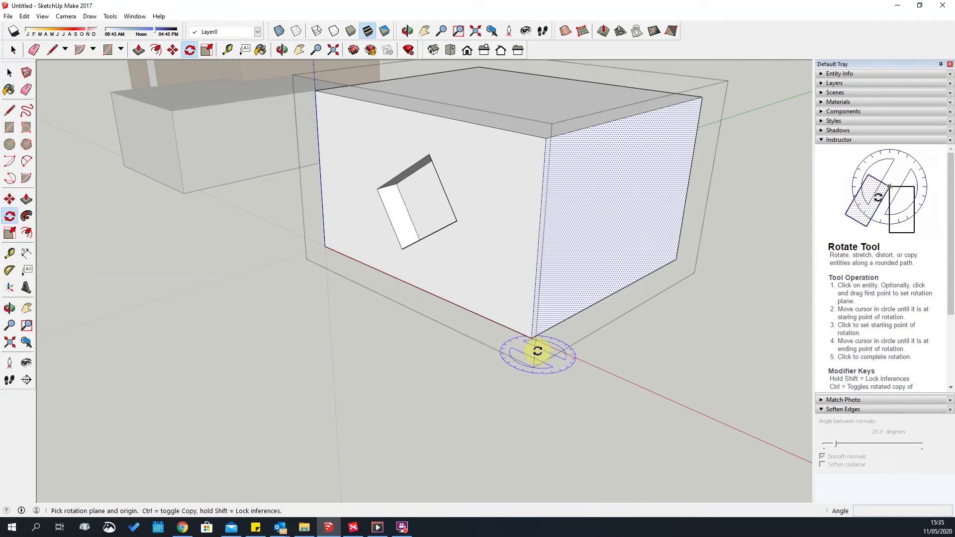
{"action": "left_click_drag", "start_coordinate": [532, 341], "coordinate": [582, 314]}
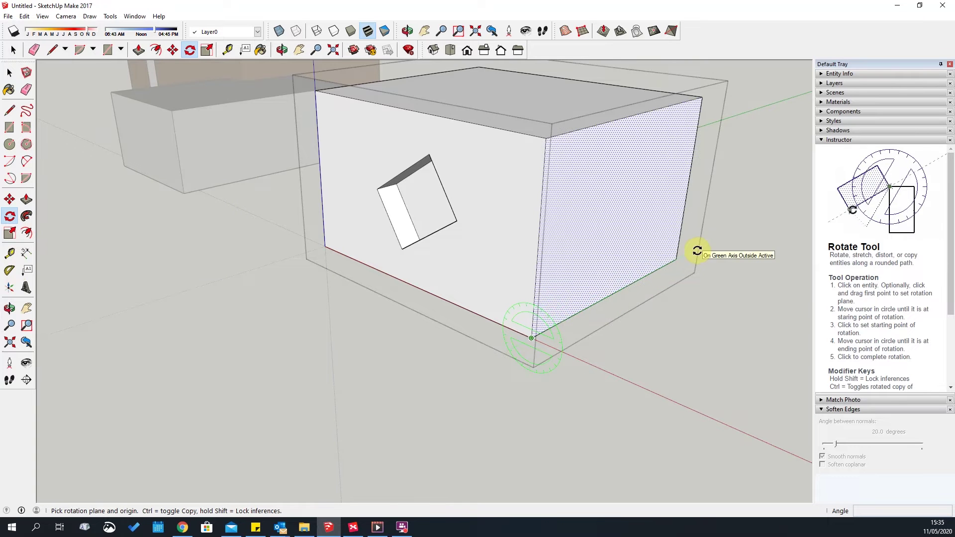
{"action": "left_click_drag", "start_coordinate": [696, 250], "coordinate": [540, 366]}
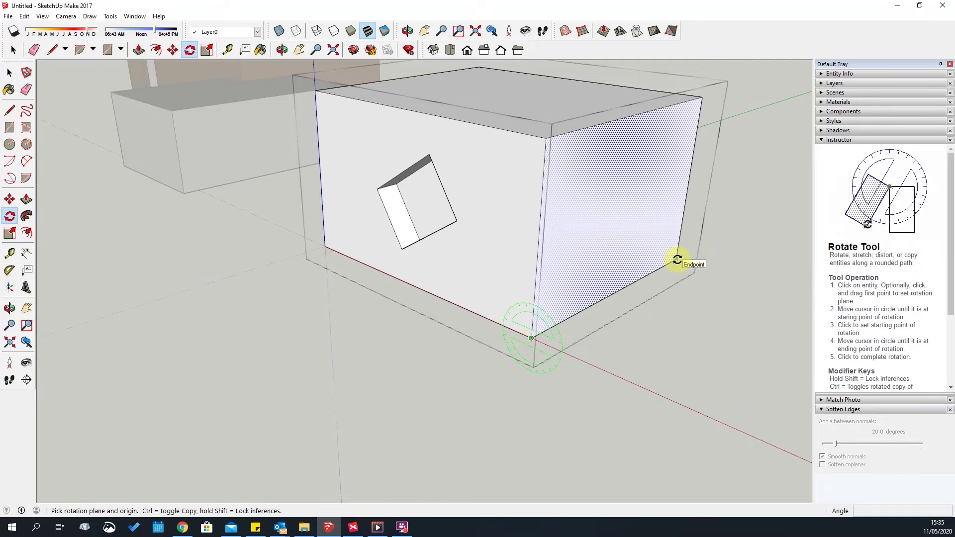
{"action": "left_click", "coordinate": [547, 141]}
{"action": "middle_click_drag", "start_coordinate": [674, 211], "coordinate": [746, 127]}
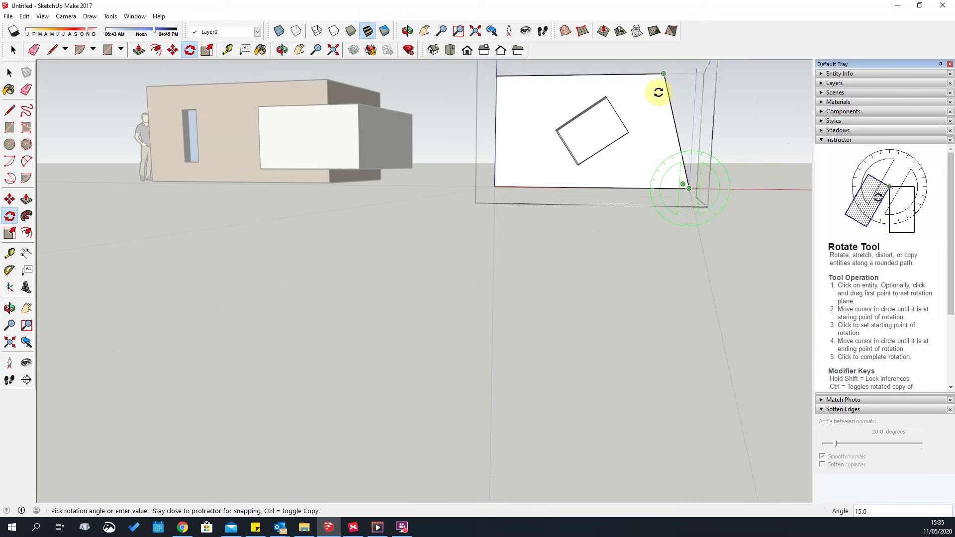
{"action": "left_click", "coordinate": [665, 96]}
{"action": "middle_click_drag", "start_coordinate": [750, 156], "coordinate": [685, 221]}
{"action": "scroll", "coordinate": [685, 221], "scroll_direction": "down", "scroll_amount": 3}
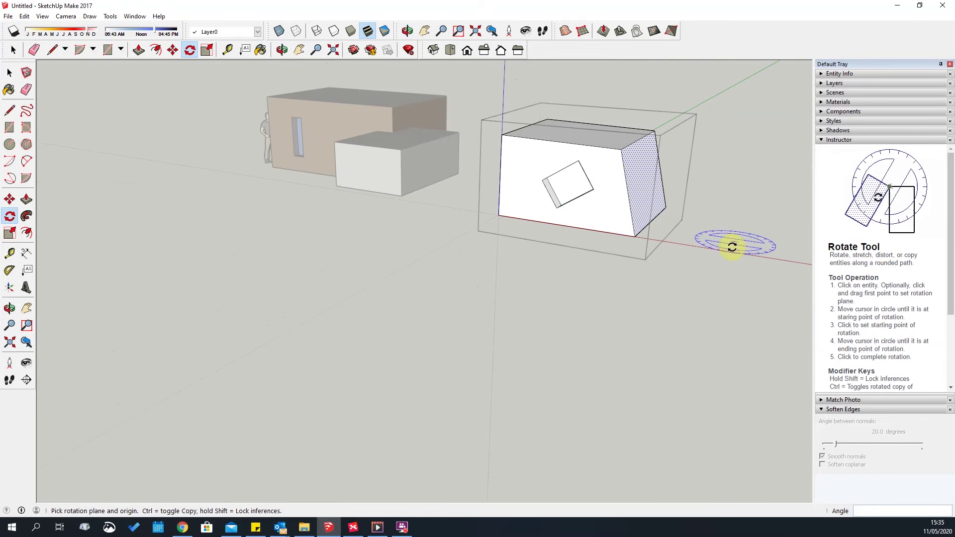
{"action": "key", "text": "space"}
{"action": "left_click", "coordinate": [733, 247]}
{"action": "scroll", "coordinate": [601, 187], "scroll_direction": "up", "scroll_amount": 4}
{"action": "middle_click_drag", "start_coordinate": [601, 188], "coordinate": [608, 206]}
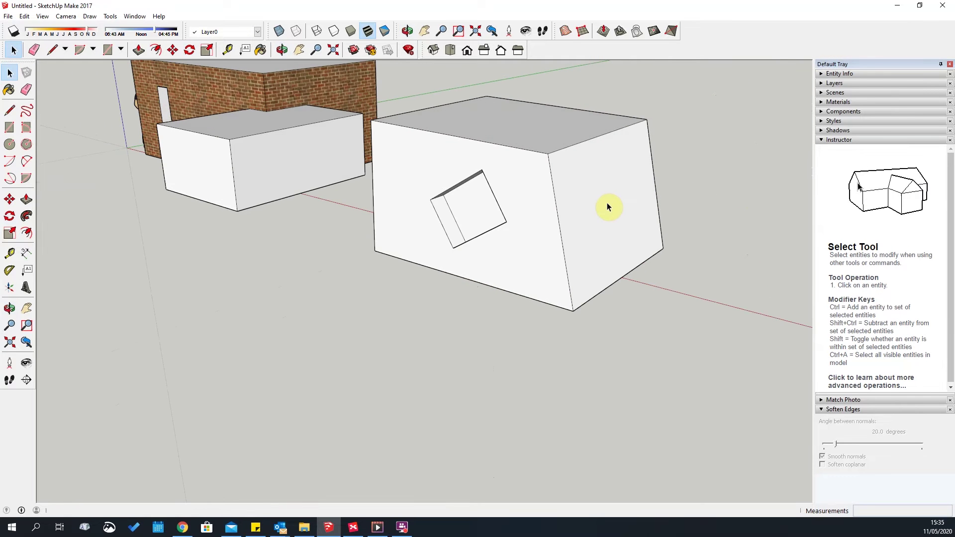
Open the tilted box group for editing, select all its connected geometry and delete it.
{"action": "left_click", "coordinate": [111, 16]}
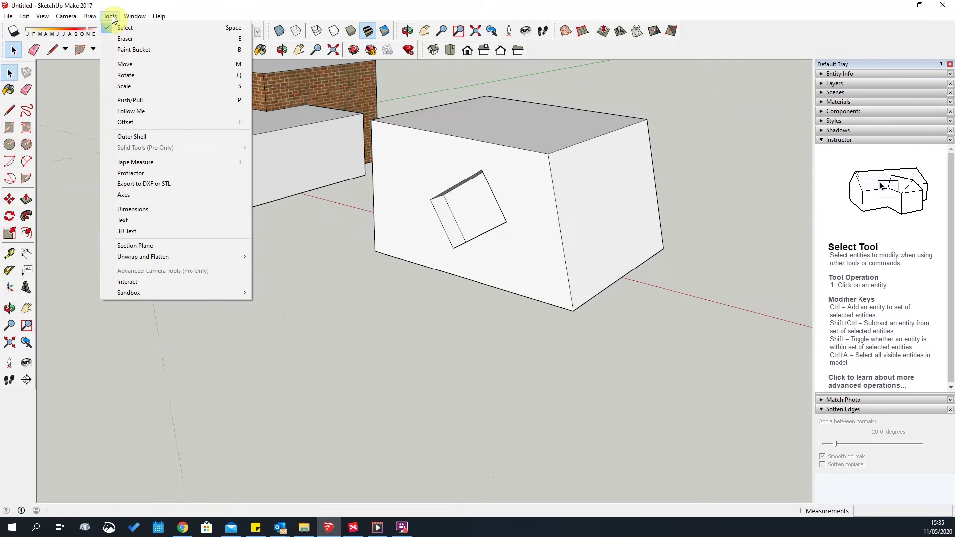
{"action": "left_click", "coordinate": [406, 376]}
{"action": "scroll", "coordinate": [484, 276], "scroll_direction": "down", "scroll_amount": 3}
{"action": "middle_click_drag", "start_coordinate": [483, 276], "coordinate": [556, 275]}
{"action": "left_click", "coordinate": [491, 196]}
{"action": "triple_click", "coordinate": [491, 196]}
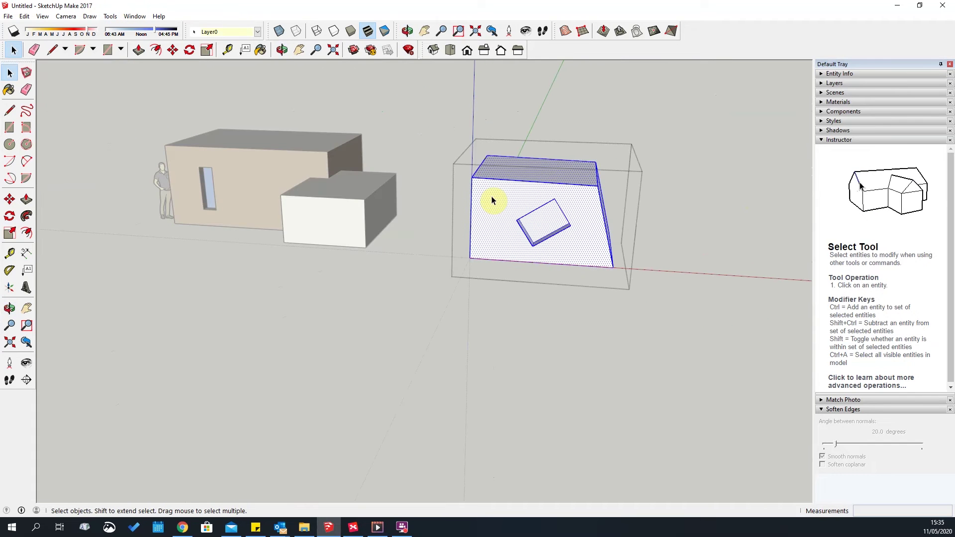
{"action": "key", "text": "Delete"}
{"action": "left_click", "coordinate": [658, 298]}
Draw a rectangle on the ground beyond the white box, in the cleared area along the red axis.
{"action": "middle_click_drag", "start_coordinate": [658, 298], "coordinate": [466, 258]}
{"action": "left_click", "coordinate": [9, 127]}
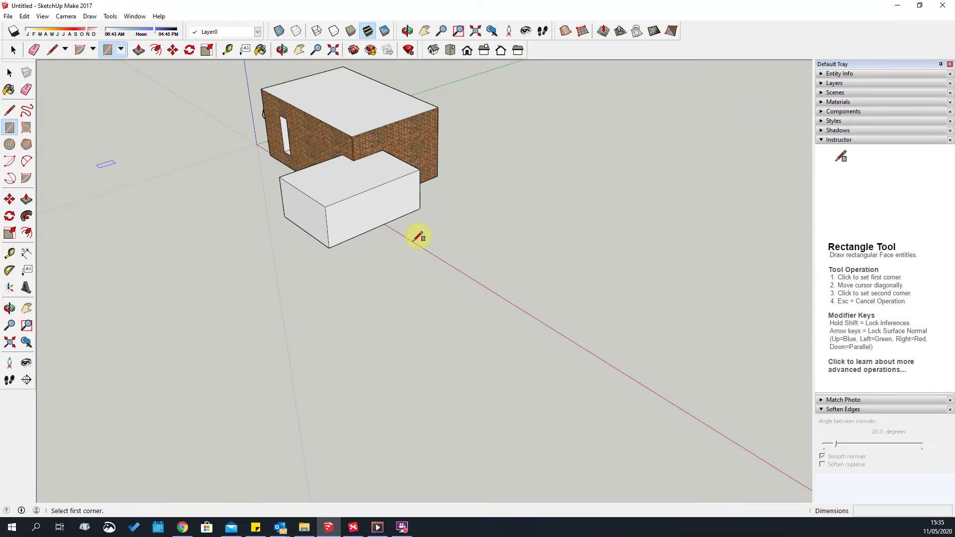
{"action": "left_click", "coordinate": [458, 243]}
{"action": "left_click", "coordinate": [625, 254]}
{"action": "scroll", "coordinate": [592, 246], "scroll_direction": "up", "scroll_amount": 2}
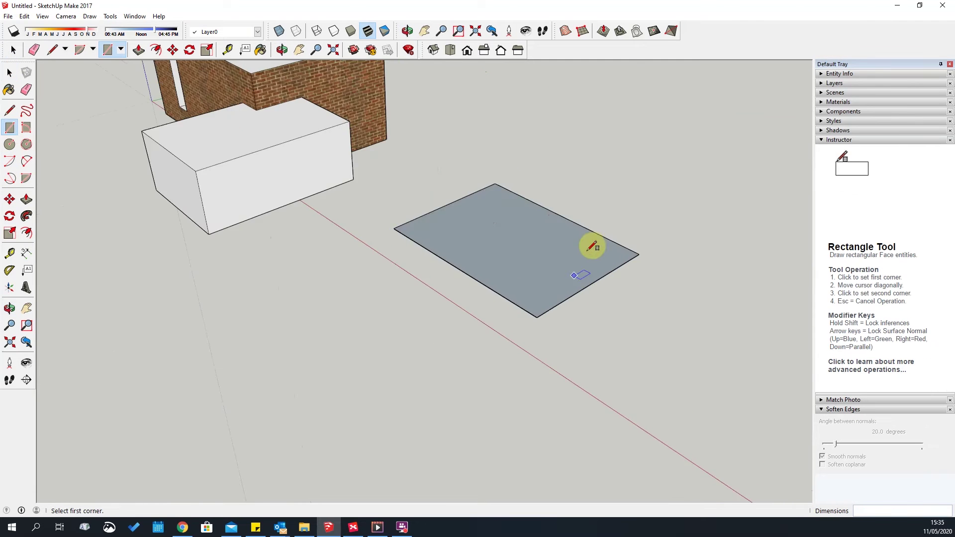
Select the ground rectangle's face and Push/Pull it upward into a box.
{"action": "key", "text": "space"}
{"action": "left_click", "coordinate": [527, 254]}
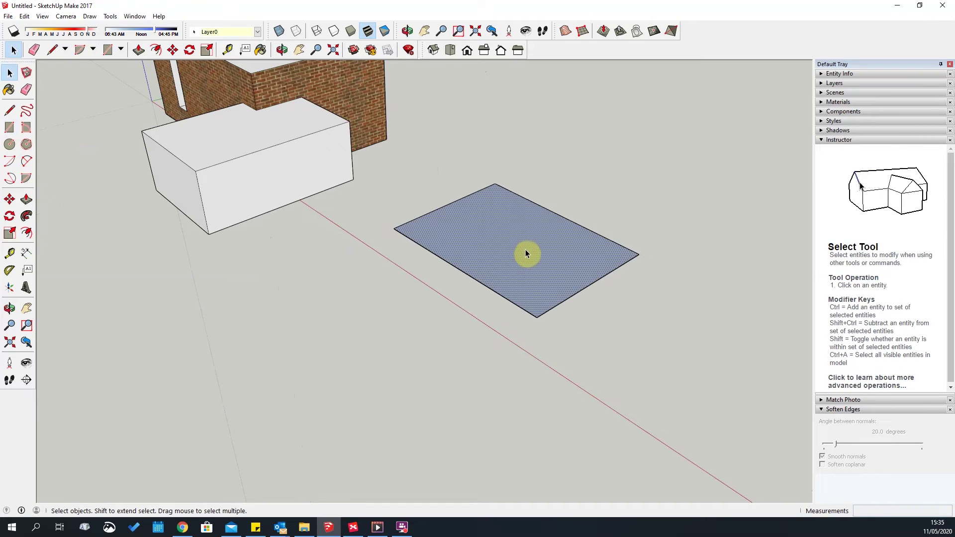
{"action": "key", "text": "p"}
{"action": "left_click_drag", "start_coordinate": [528, 202], "coordinate": [528, 182]}
{"action": "middle_click_drag", "start_coordinate": [537, 348], "coordinate": [590, 287]}
{"action": "key", "text": "space"}
{"action": "scroll", "coordinate": [507, 170], "scroll_direction": "down", "scroll_amount": 3}
{"action": "middle_click_drag", "start_coordinate": [603, 209], "coordinate": [522, 246]}
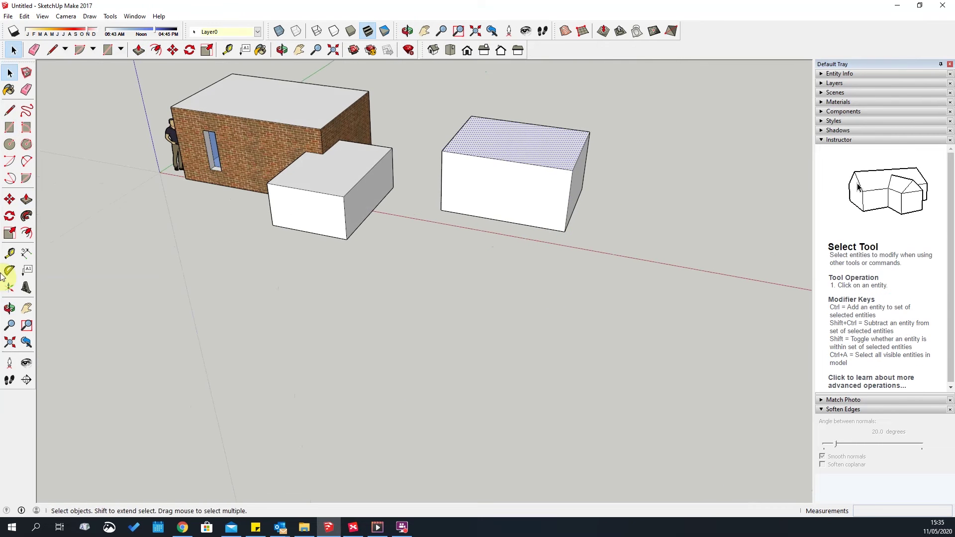
Select the whole new box and scale it along the red axis to lengthen it.
{"action": "triple_click", "coordinate": [511, 194]}
{"action": "left_click", "coordinate": [10, 233]}
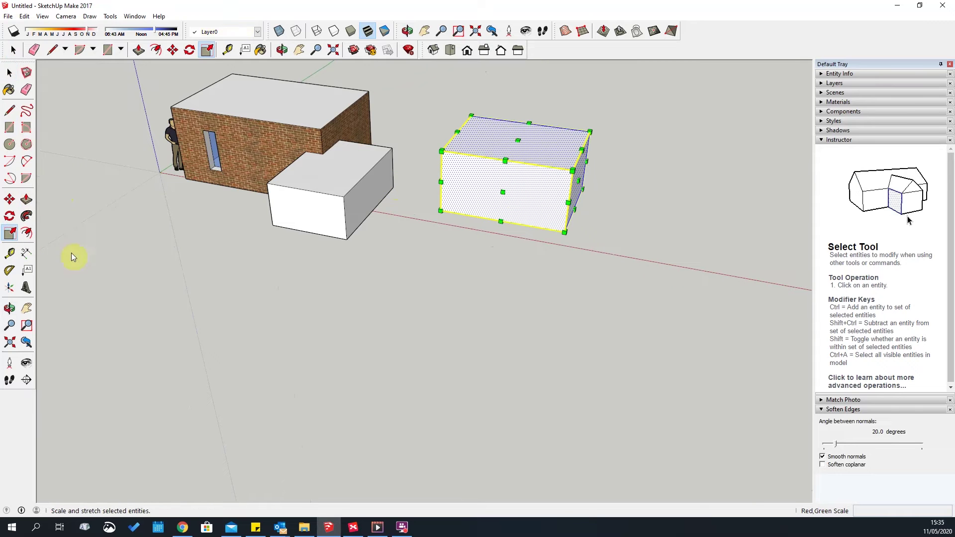
{"action": "scroll", "coordinate": [617, 164], "scroll_direction": "up", "scroll_amount": 3}
{"action": "middle_click_drag", "start_coordinate": [616, 164], "coordinate": [554, 216]}
{"action": "left_click_drag", "start_coordinate": [555, 195], "coordinate": [695, 214]}
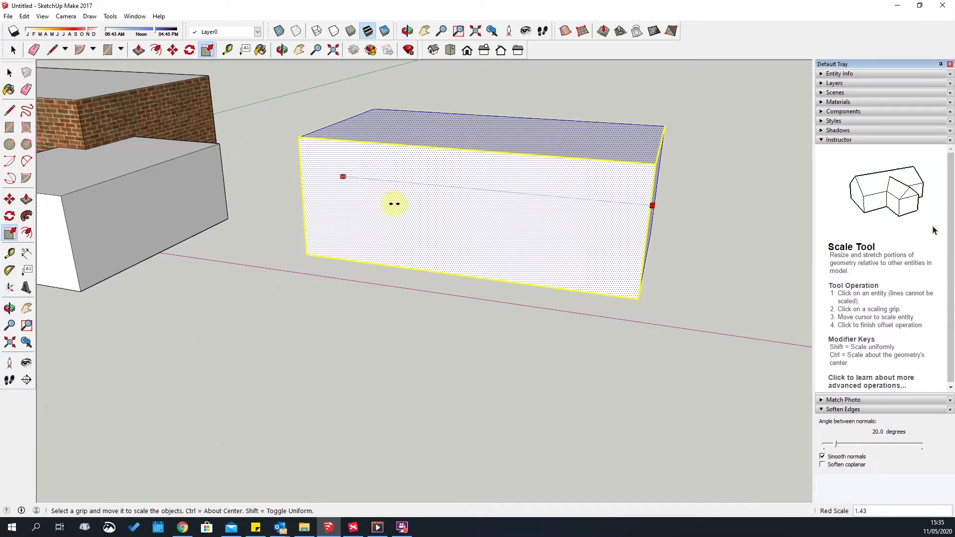
{"action": "left_click_drag", "start_coordinate": [394, 204], "coordinate": [618, 213]}
{"action": "middle_click_drag", "start_coordinate": [618, 213], "coordinate": [386, 253]}
{"action": "scroll", "coordinate": [432, 285], "scroll_direction": "up", "scroll_amount": 2}
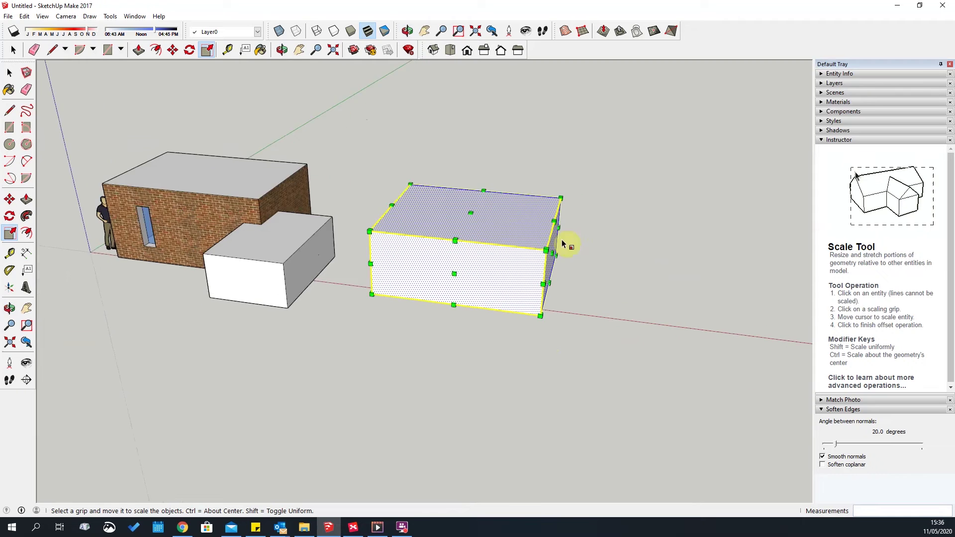
Scale the selected box along the blue axis to make it taller.
{"action": "scroll", "coordinate": [565, 245], "scroll_direction": "up", "scroll_amount": 3}
{"action": "mouse_move", "coordinate": [414, 198]}
{"action": "left_mouse_down"}
{"action": "mouse_move", "coordinate": [411, 117]}
{"action": "mouse_move", "coordinate": [414, 180]}
{"action": "left_mouse_up"}
{"action": "scroll", "coordinate": [412, 157], "scroll_direction": "down", "scroll_amount": 1}
{"action": "middle_click_drag", "start_coordinate": [567, 317], "coordinate": [491, 289]}
{"action": "middle_click_drag", "start_coordinate": [434, 168], "coordinate": [427, 223]}
{"action": "left_click_drag", "start_coordinate": [418, 179], "coordinate": [217, 131]}
{"action": "middle_click_drag", "start_coordinate": [270, 151], "coordinate": [504, 370]}
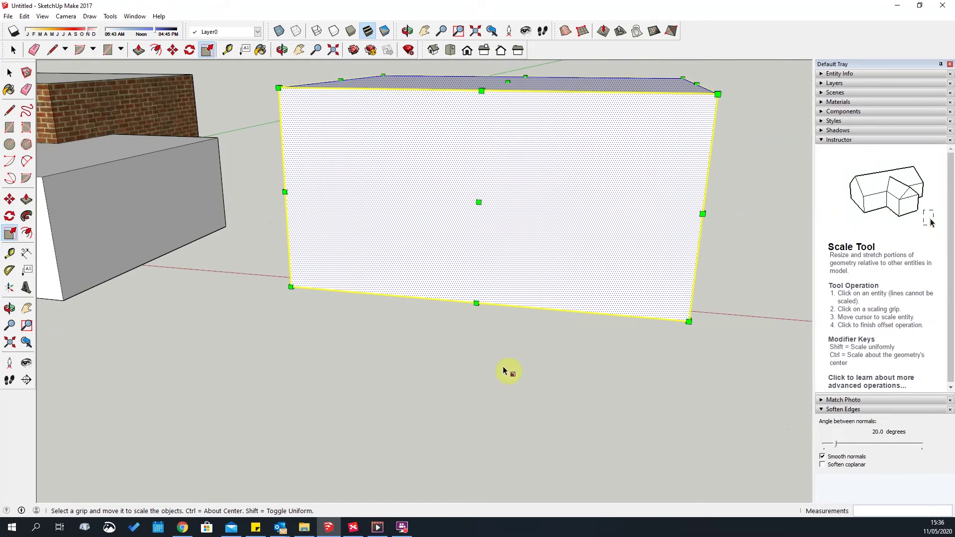
{"action": "middle_click_drag", "start_coordinate": [412, 309], "coordinate": [484, 234]}
Try lowering the box's top face along the blue axis with the Move tool.
{"action": "key", "text": "space"}
{"action": "left_click", "coordinate": [488, 362]}
{"action": "left_click", "coordinate": [452, 155]}
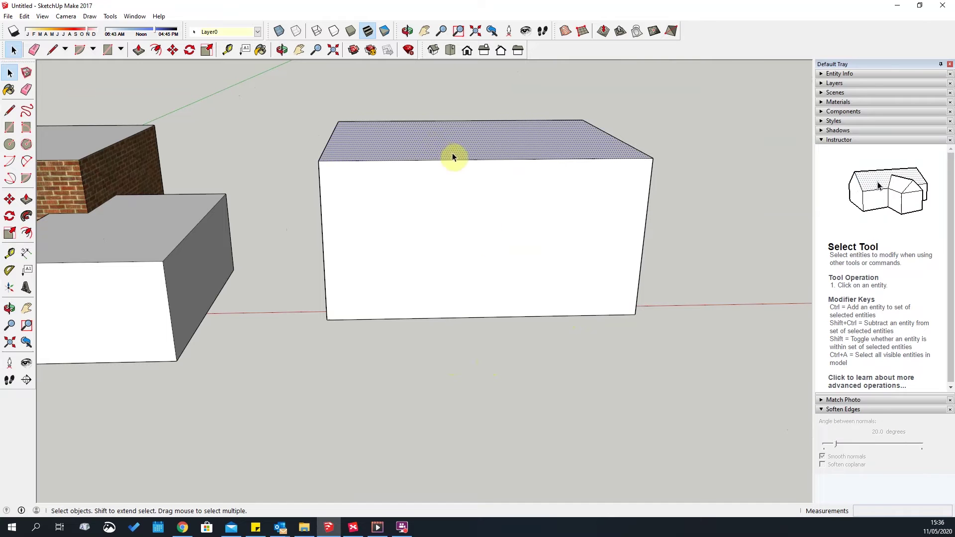
{"action": "left_click", "coordinate": [9, 200]}
{"action": "left_click", "coordinate": [318, 161]}
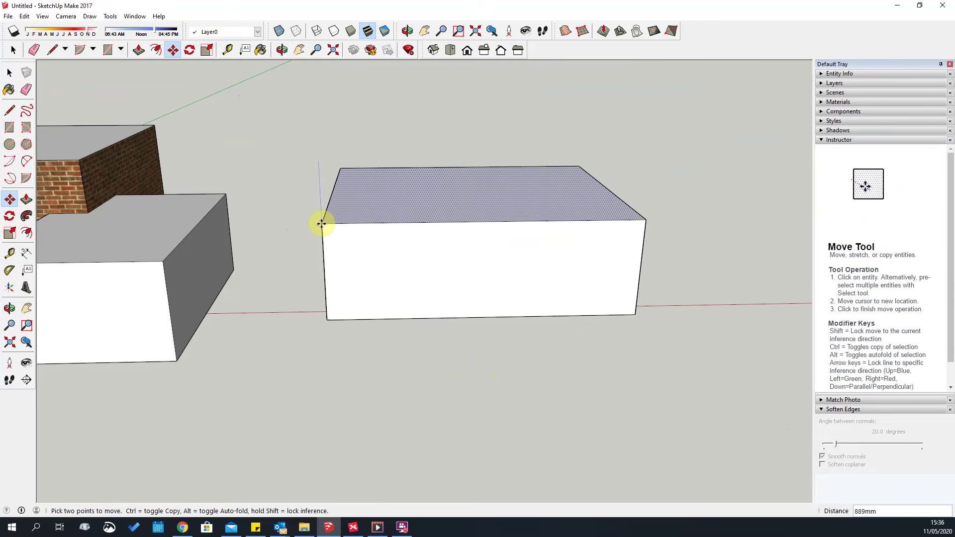
{"action": "scroll", "coordinate": [326, 119], "scroll_direction": "down", "scroll_amount": 2}
{"action": "key", "text": "Escape"}
{"action": "key", "text": "space"}
Select the whole box and try scaling its height along the blue axis, including about its centre.
{"action": "triple_click", "coordinate": [476, 164]}
{"action": "middle_click_drag", "start_coordinate": [476, 164], "coordinate": [377, 239]}
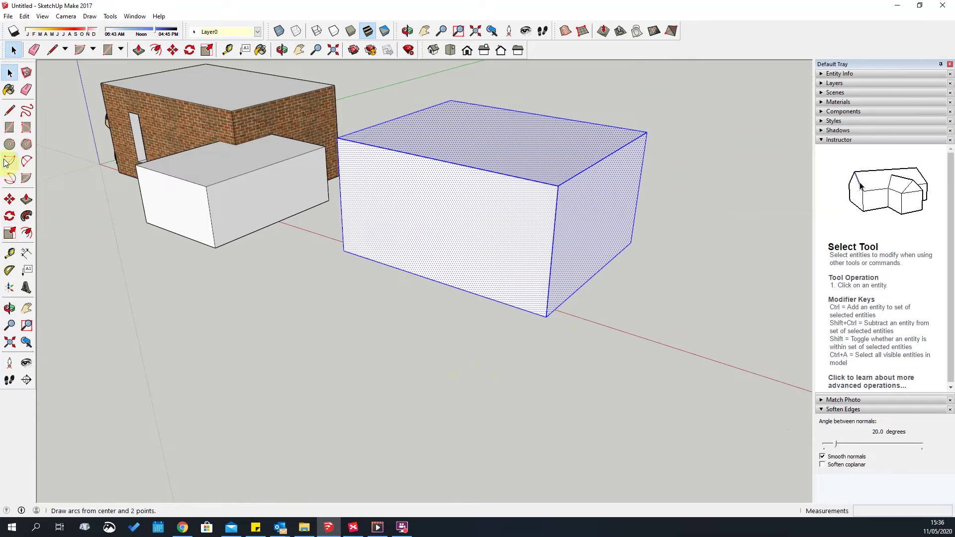
{"action": "left_click", "coordinate": [12, 233]}
{"action": "scroll", "coordinate": [582, 200], "scroll_direction": "up", "scroll_amount": 1}
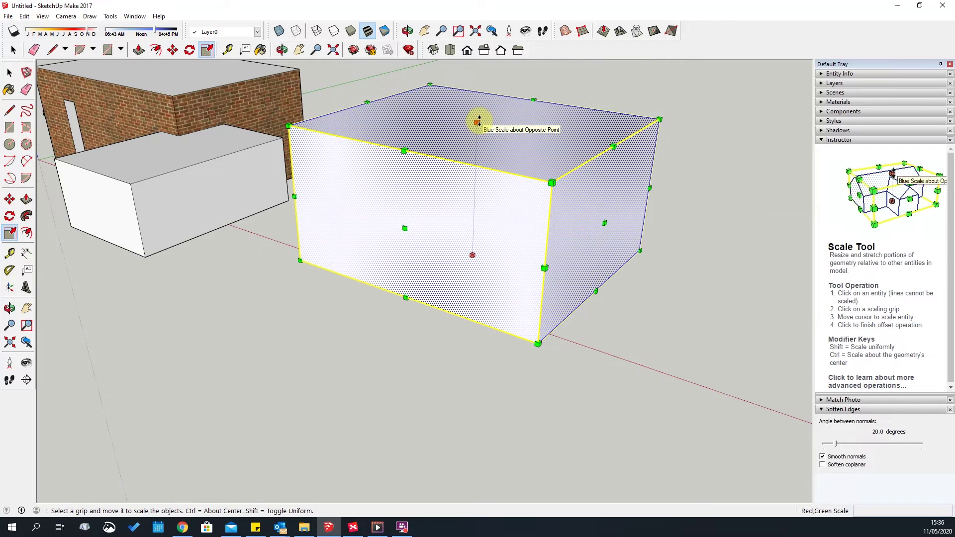
{"action": "key", "text": "ctrl"}
{"action": "left_click_drag", "start_coordinate": [477, 122], "coordinate": [496, 229]}
{"action": "key", "text": "Escape"}
{"action": "key", "text": "alt"}
{"action": "key", "text": "alt"}
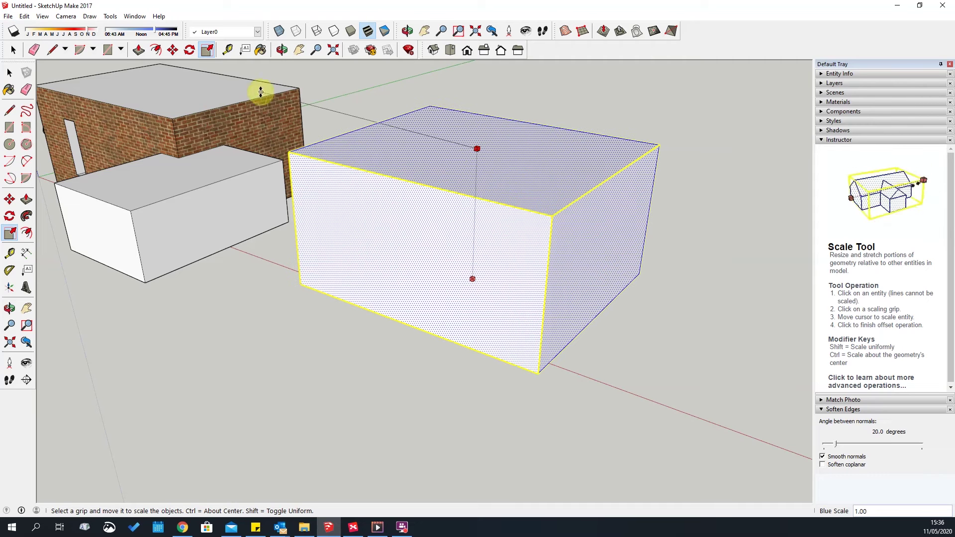
{"action": "key", "text": "Escape"}
{"action": "scroll", "coordinate": [525, 161], "scroll_direction": "down", "scroll_amount": 2}
{"action": "middle_click_drag", "start_coordinate": [388, 358], "coordinate": [610, 166]}
{"action": "scroll", "coordinate": [608, 165], "scroll_direction": "up", "scroll_amount": 3}
{"action": "key", "text": "space"}
{"action": "left_click", "coordinate": [455, 252]}
{"action": "double_click", "coordinate": [455, 251]}
{"action": "left_click", "coordinate": [524, 343]}
{"action": "middle_click_drag", "start_coordinate": [485, 244], "coordinate": [418, 242]}
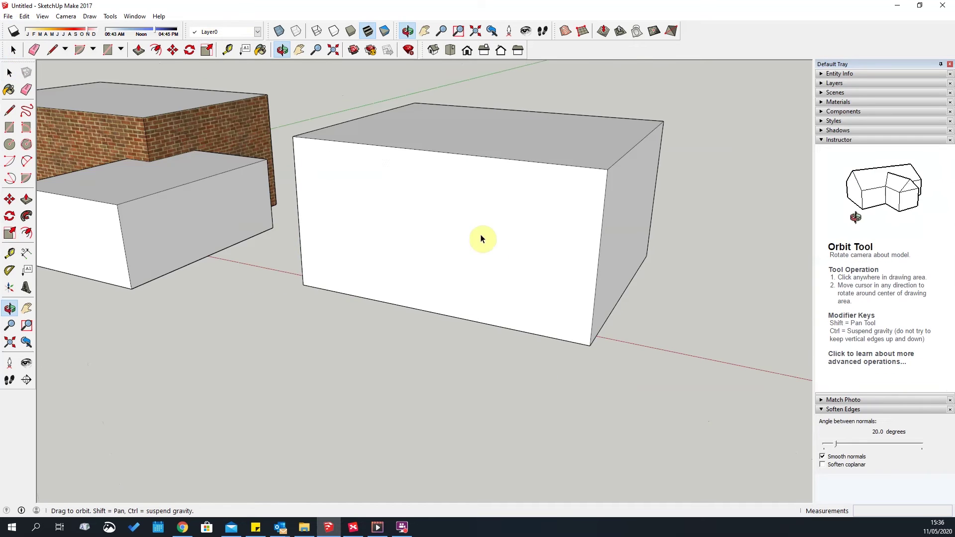
{"action": "middle_click_drag", "start_coordinate": [481, 239], "coordinate": [595, 213]}
{"action": "triple_click", "coordinate": [456, 234]}
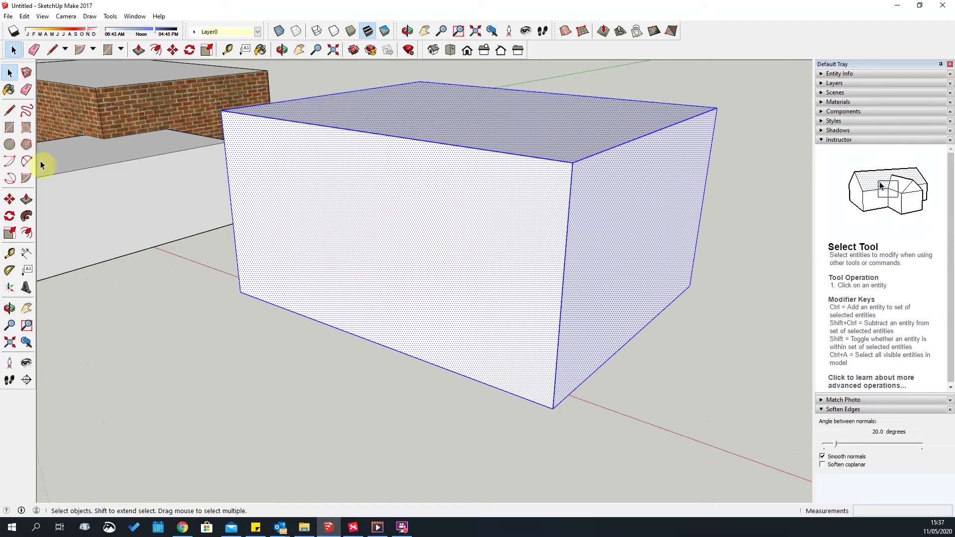
Draw a door rectangle on the box's front face from the bottom edge and Push/Pull it inward.
{"action": "left_click", "coordinate": [6, 130]}
{"action": "left_click", "coordinate": [354, 287]}
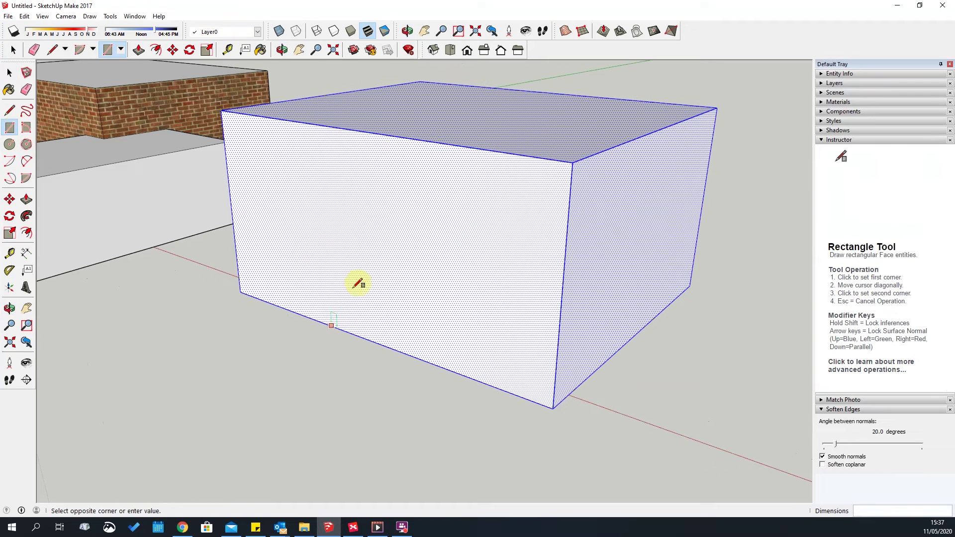
{"action": "left_click", "coordinate": [368, 240]}
{"action": "scroll", "coordinate": [373, 278], "scroll_direction": "up", "scroll_amount": 5}
{"action": "key", "text": "p"}
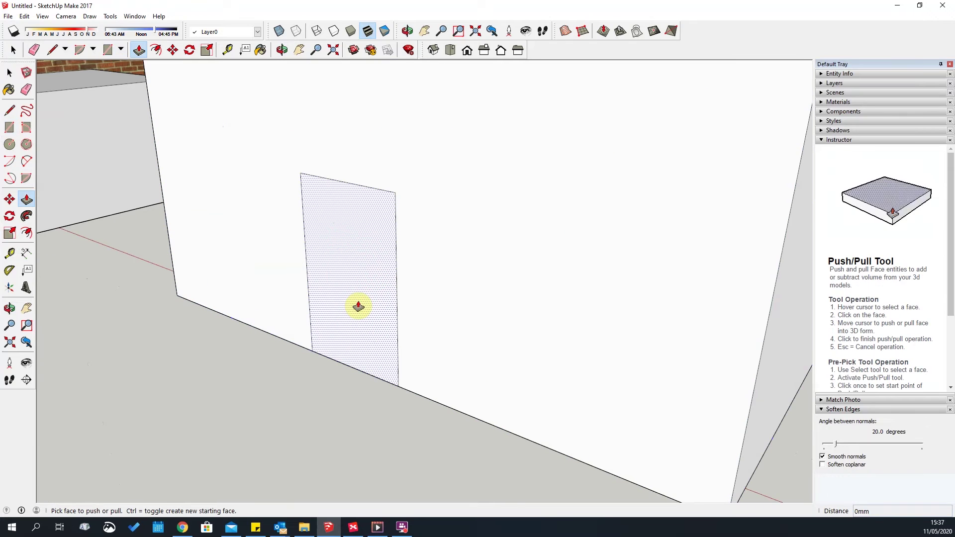
{"action": "double_click", "coordinate": [358, 307]}
Draw a window rectangle beside the door on the front face and Push/Pull it inward.
{"action": "key", "text": "r"}
{"action": "left_click", "coordinate": [456, 208]}
{"action": "left_click", "coordinate": [515, 326]}
{"action": "scroll", "coordinate": [501, 294], "scroll_direction": "up", "scroll_amount": 3}
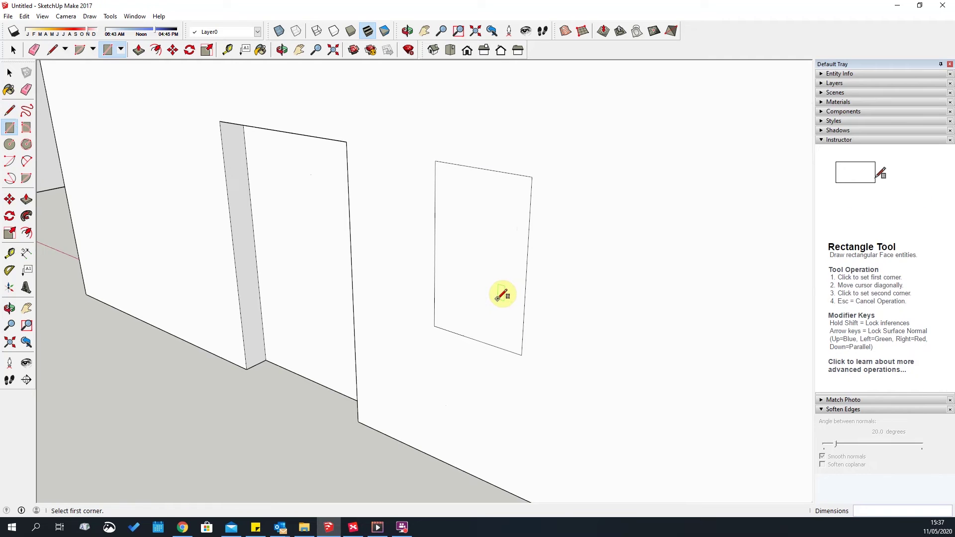
{"action": "key", "text": "p"}
{"action": "double_click", "coordinate": [499, 289]}
{"action": "scroll", "coordinate": [437, 287], "scroll_direction": "down", "scroll_amount": 3}
{"action": "scroll", "coordinate": [449, 316], "scroll_direction": "down", "scroll_amount": 5}
{"action": "key", "text": "space"}
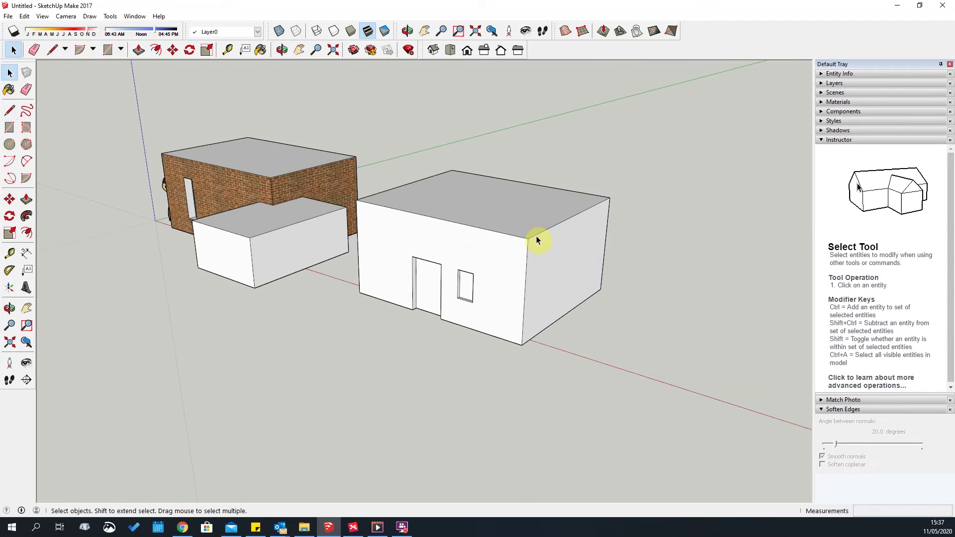
Select the whole box with its door and window and try scaling its height to about 0.83 along the blue axis.
{"action": "triple_click", "coordinate": [513, 265]}
{"action": "scroll", "coordinate": [512, 265], "scroll_direction": "up", "scroll_amount": 2}
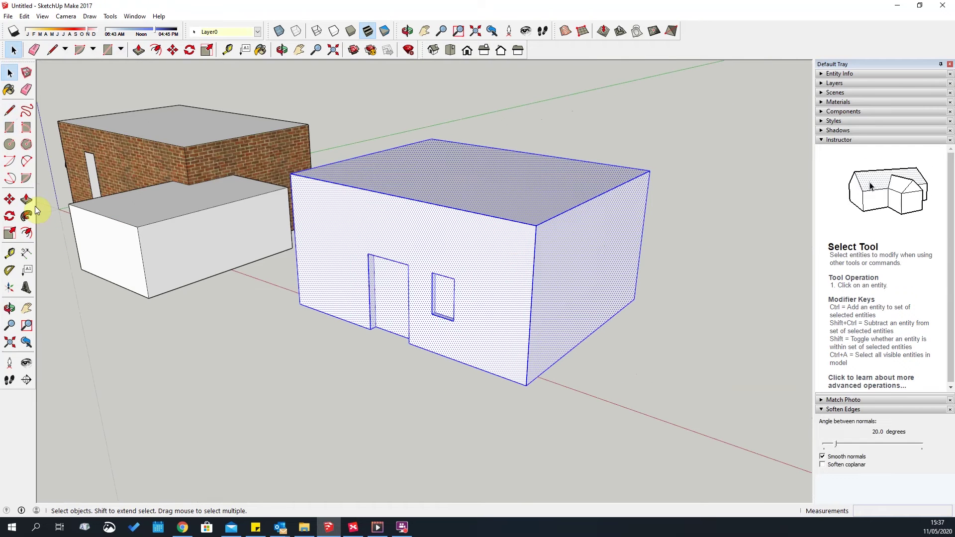
{"action": "left_click", "coordinate": [10, 232]}
{"action": "middle_click_drag", "start_coordinate": [348, 323], "coordinate": [485, 161]}
{"action": "left_click_drag", "start_coordinate": [483, 161], "coordinate": [500, 214]}
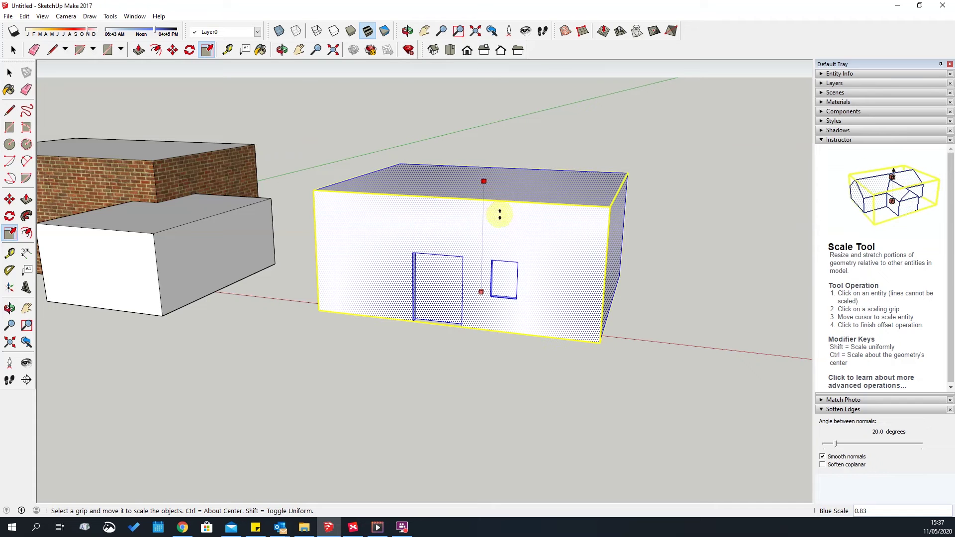
{"action": "mouse_move", "coordinate": [494, 174]}
{"action": "left_mouse_down"}
{"action": "mouse_move", "coordinate": [491, 207]}
{"action": "mouse_move", "coordinate": [488, 100]}
{"action": "mouse_move", "coordinate": [501, 228]}
{"action": "mouse_move", "coordinate": [488, 109]}
{"action": "mouse_move", "coordinate": [505, 178]}
{"action": "mouse_move", "coordinate": [509, 131]}
{"action": "mouse_move", "coordinate": [497, 181]}
{"action": "mouse_move", "coordinate": [497, 160]}
{"action": "left_mouse_up"}
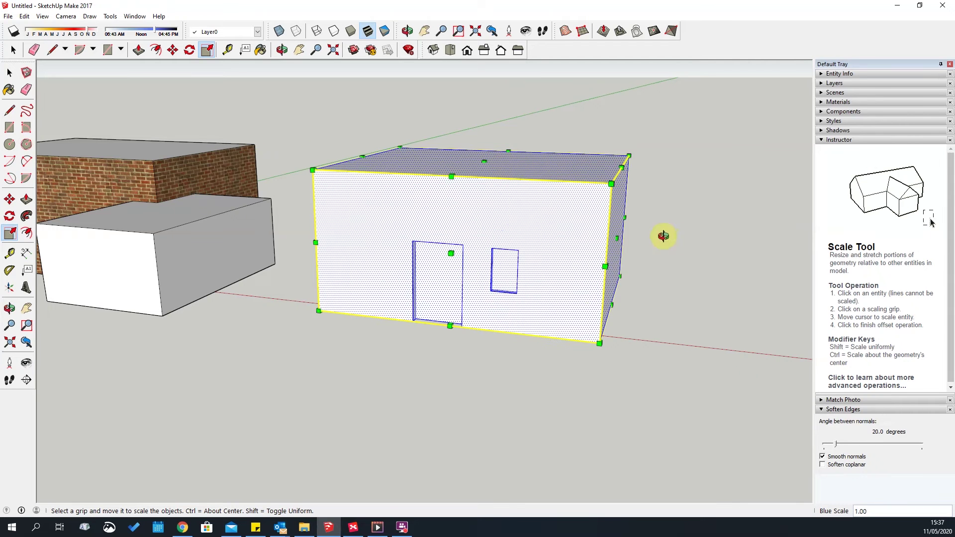
Try scaling the selected box along the red axis to about 0.17 of its length.
{"action": "middle_click_drag", "start_coordinate": [663, 235], "coordinate": [583, 306]}
{"action": "middle_click_drag", "start_coordinate": [506, 299], "coordinate": [635, 287]}
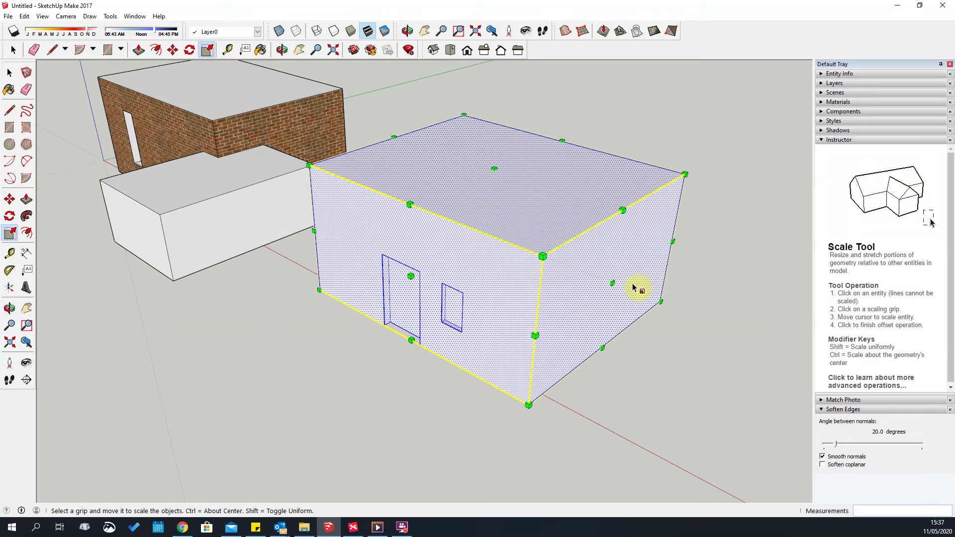
{"action": "left_click_drag", "start_coordinate": [611, 282], "coordinate": [488, 233]}
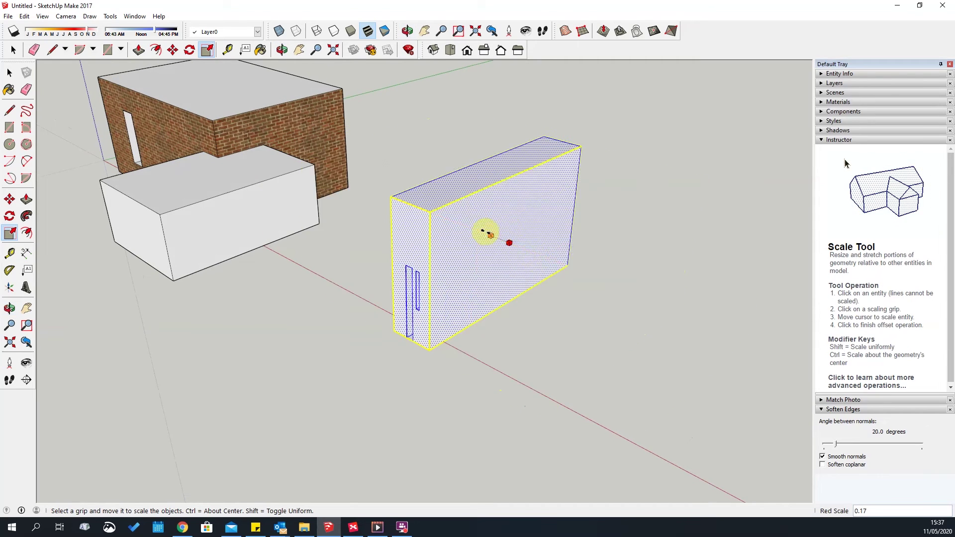
{"action": "key", "text": "Escape"}
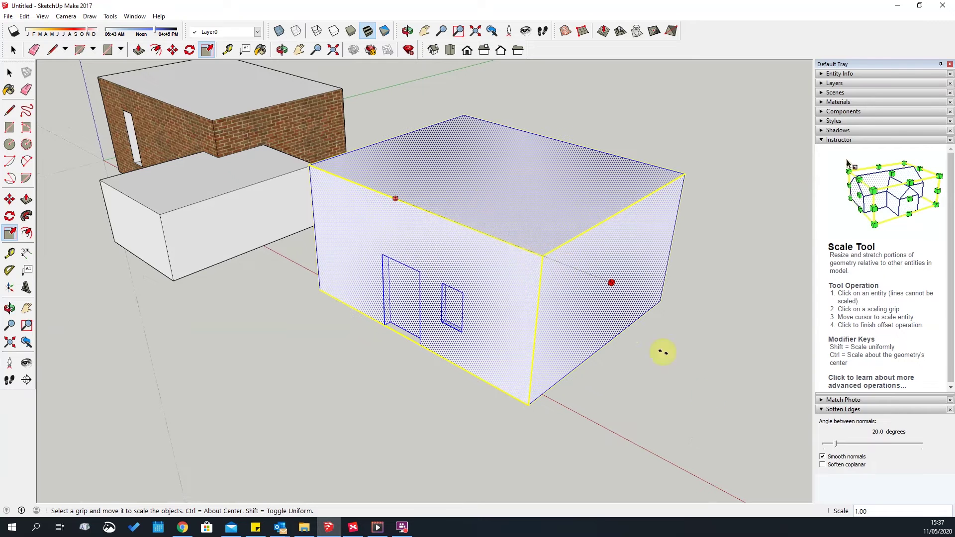
Try scaling the selected box uniformly from a corner to about 1.20, and along red and green to about 1.30 and 1.50.
{"action": "key", "text": "Escape"}
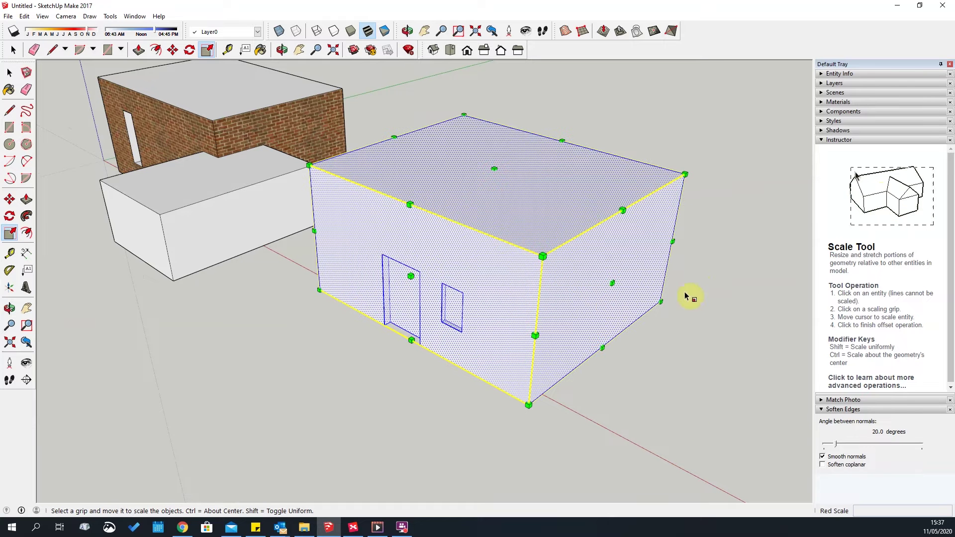
{"action": "left_click", "coordinate": [310, 165]}
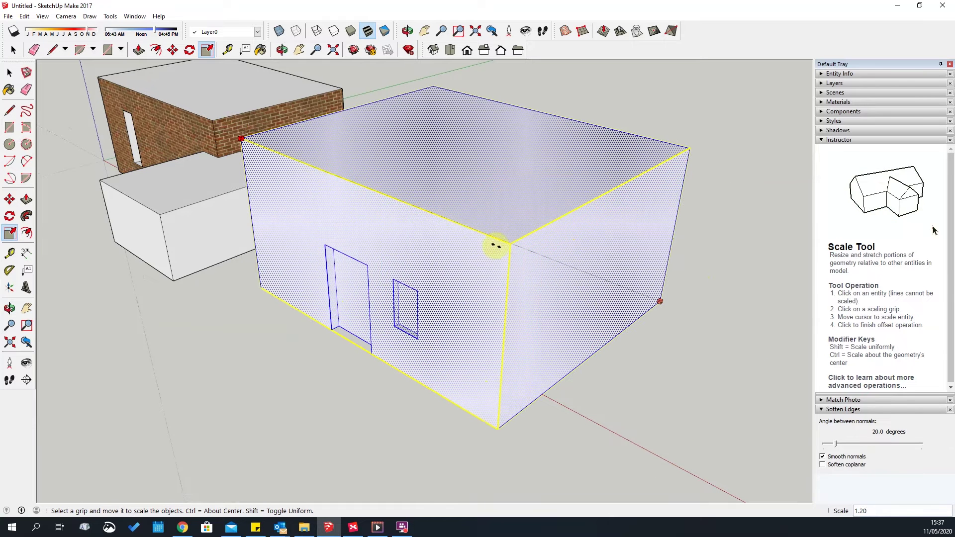
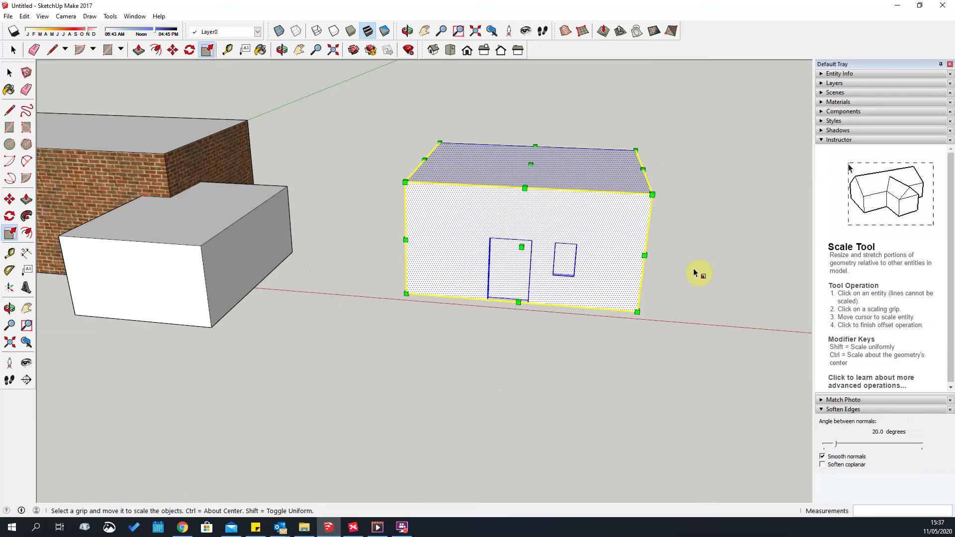
{"action": "middle_click_drag", "start_coordinate": [696, 273], "coordinate": [635, 320]}
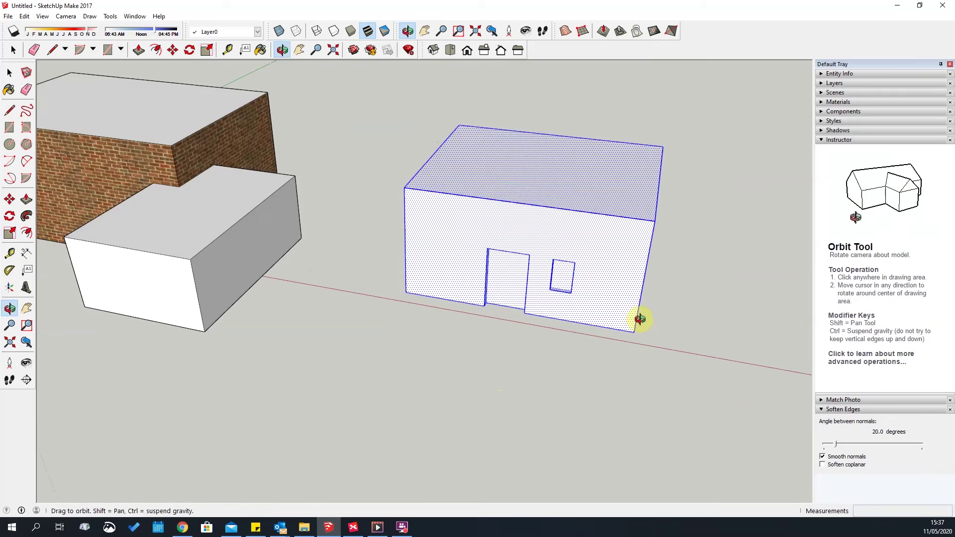
{"action": "left_click", "coordinate": [646, 284]}
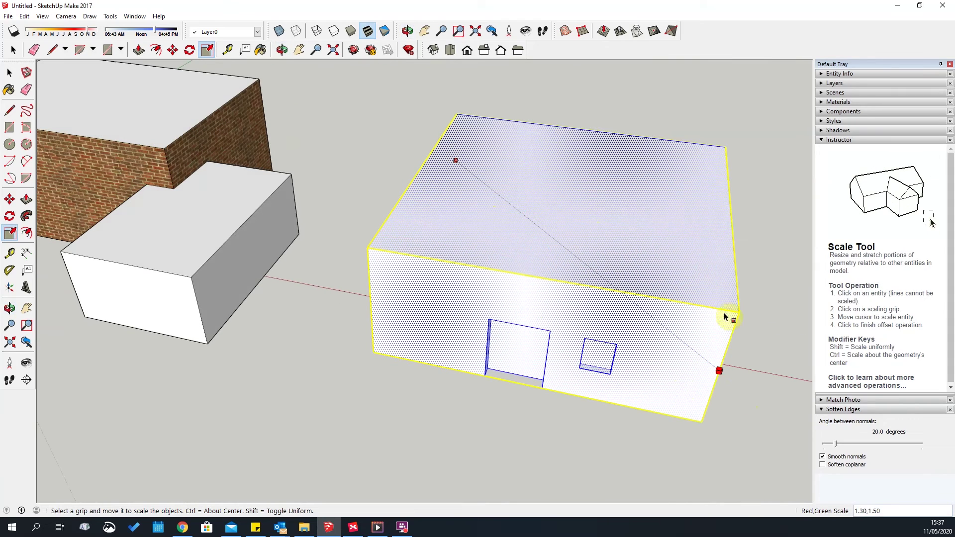
{"action": "left_click", "coordinate": [606, 312]}
{"action": "middle_click_drag", "start_coordinate": [606, 312], "coordinate": [507, 241]}
{"action": "scroll", "coordinate": [503, 236], "scroll_direction": "up", "scroll_amount": 3}
{"action": "key", "text": "space"}
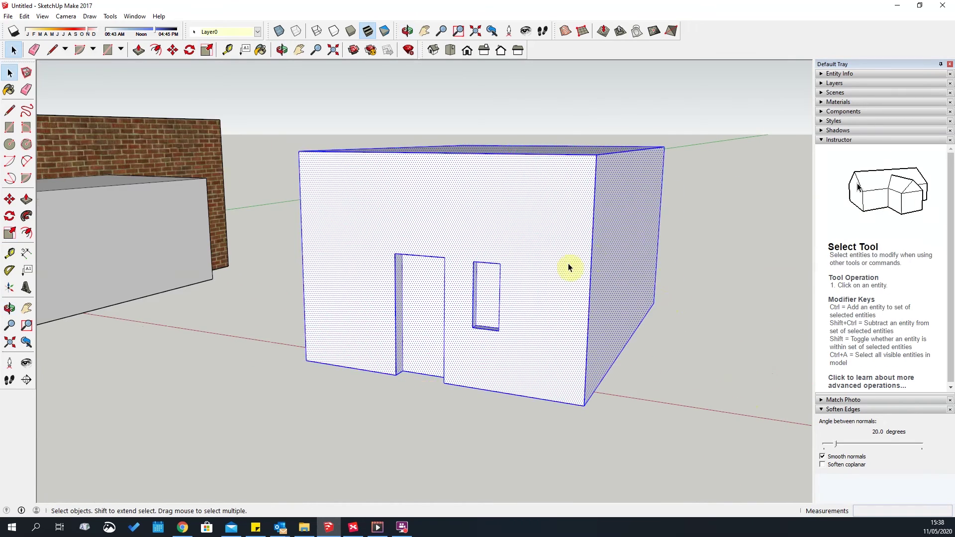
Delete the scaled box together with its door and window.
{"action": "scroll", "coordinate": [568, 267], "scroll_direction": "down", "scroll_amount": 3}
{"action": "left_click", "coordinate": [658, 324]}
{"action": "middle_click_drag", "start_coordinate": [659, 323], "coordinate": [550, 239]}
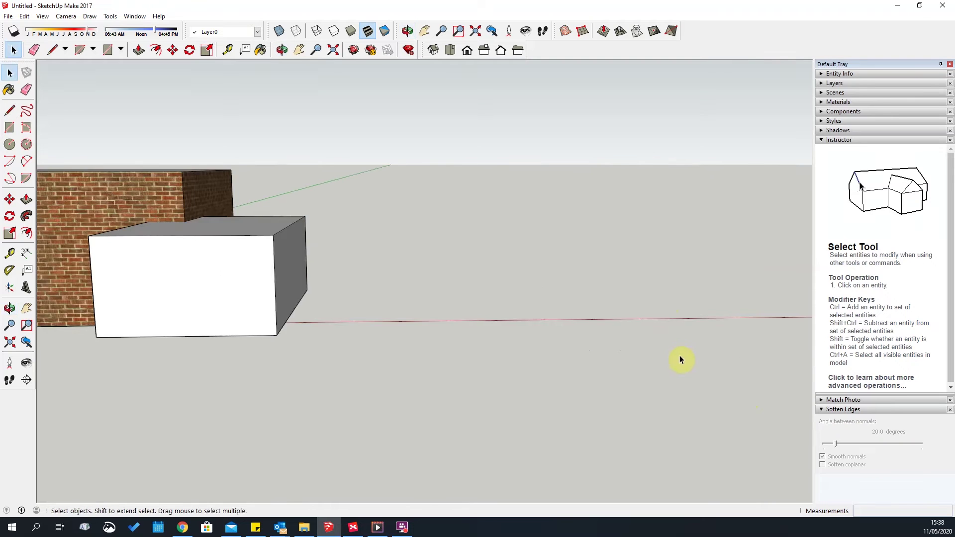
{"action": "middle_click_drag", "start_coordinate": [679, 358], "coordinate": [321, 9]}
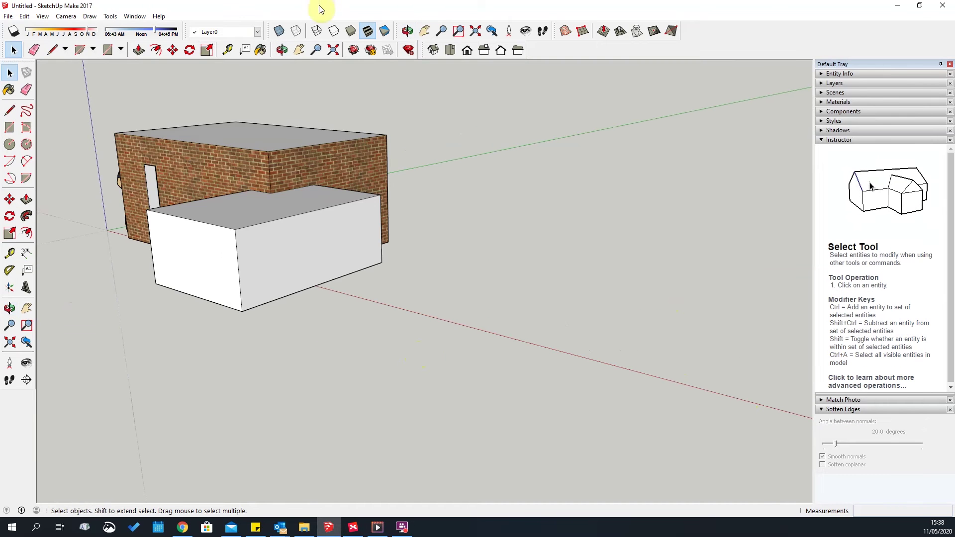
{"action": "left_click", "coordinate": [111, 17]}
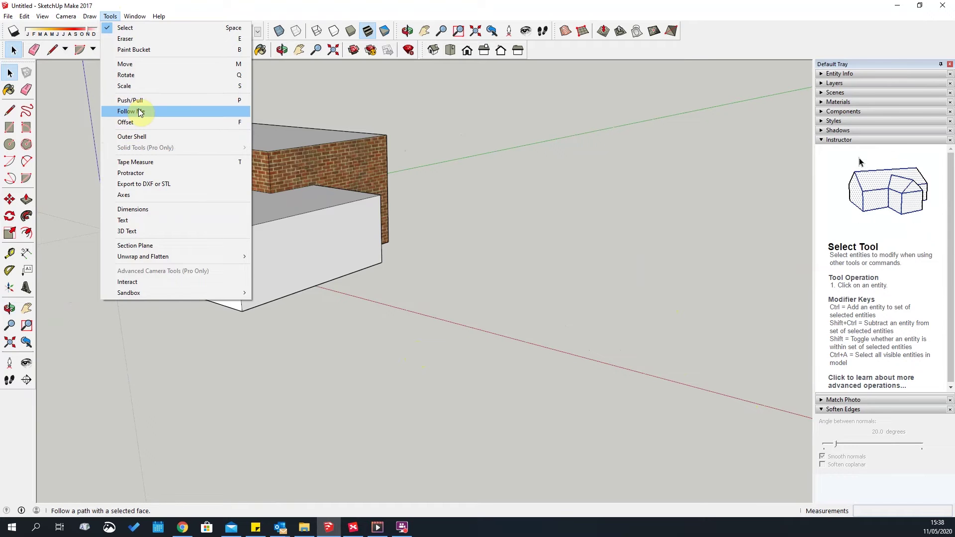
{"action": "left_click", "coordinate": [589, 265]}
Draw a rectangle on the ground across the red axis, beside the plain white box.
{"action": "scroll", "coordinate": [214, 232], "scroll_direction": "down", "scroll_amount": 1}
{"action": "key", "text": "r"}
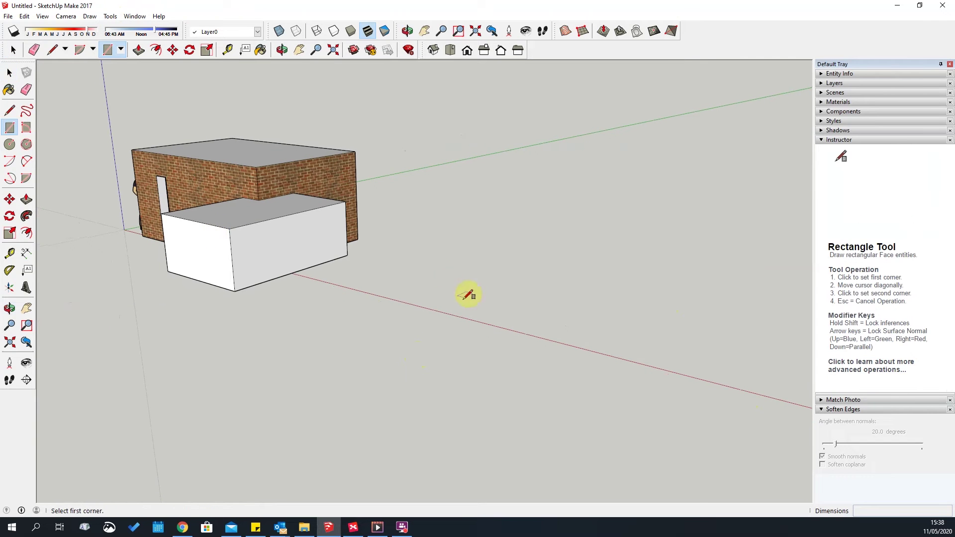
{"action": "left_click", "coordinate": [439, 278]}
{"action": "left_click", "coordinate": [531, 364]}
{"action": "scroll", "coordinate": [268, 278], "scroll_direction": "up", "scroll_amount": 2}
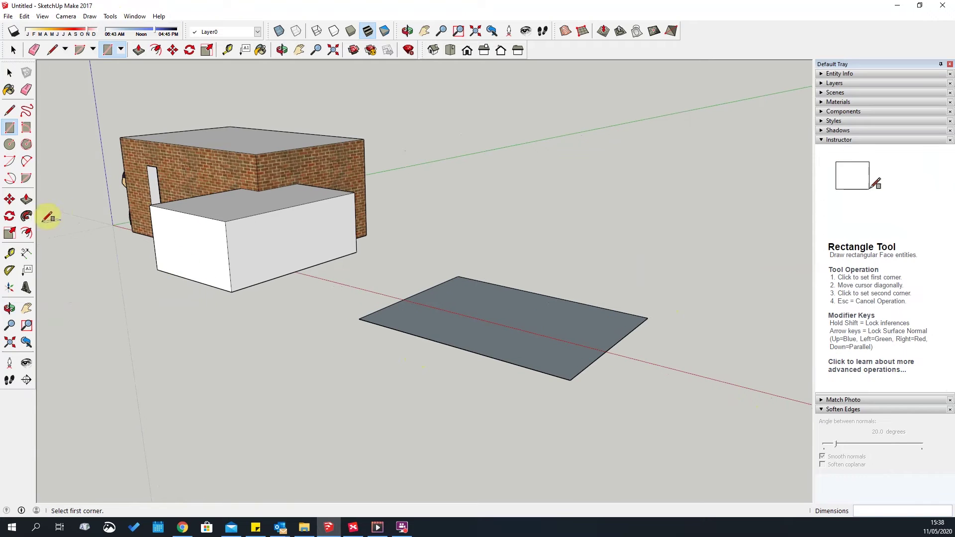
Push/Pull the rectangle up into a box and pull its side faces outward to enlarge it.
{"action": "left_click", "coordinate": [26, 200]}
{"action": "left_click_drag", "start_coordinate": [518, 335], "coordinate": [540, 247]}
{"action": "left_click_drag", "start_coordinate": [600, 292], "coordinate": [705, 325]}
{"action": "left_click_drag", "start_coordinate": [622, 346], "coordinate": [553, 399]}
{"action": "middle_click_drag", "start_coordinate": [635, 264], "coordinate": [530, 283]}
{"action": "scroll", "coordinate": [531, 246], "scroll_direction": "down", "scroll_amount": 2}
{"action": "scroll", "coordinate": [531, 284], "scroll_direction": "up", "scroll_amount": 2}
{"action": "key", "text": "space"}
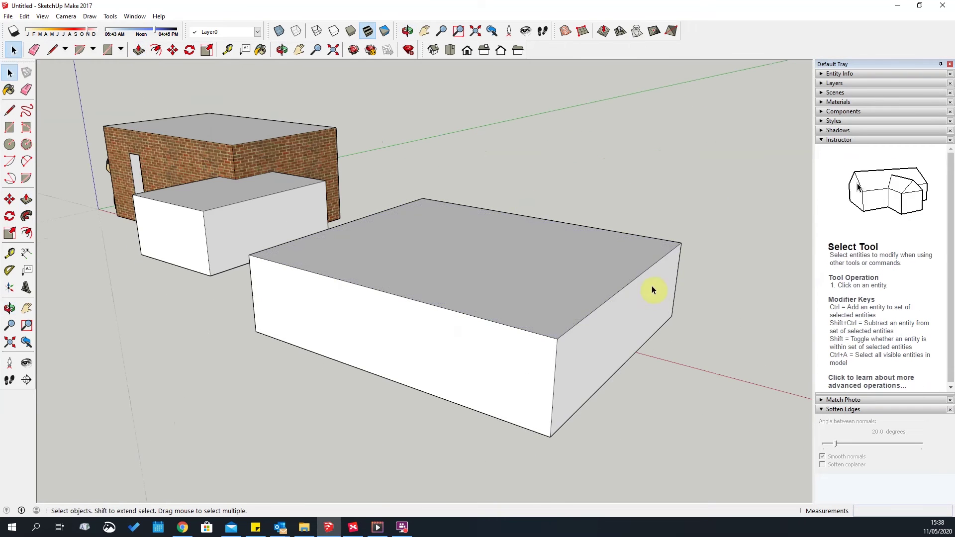
Delete the new box, including its leftover vertical edges.
{"action": "left_click", "coordinate": [569, 304]}
{"action": "key", "text": "Delete"}
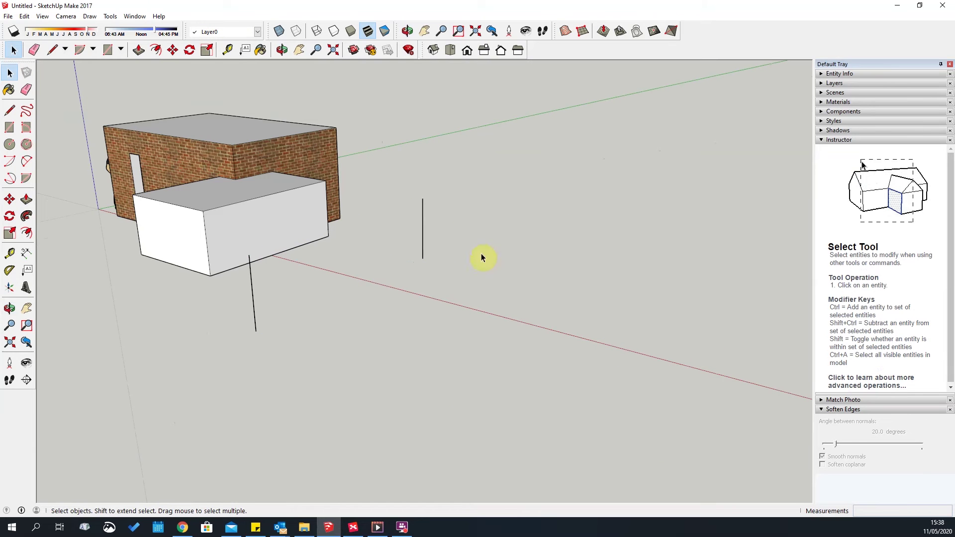
{"action": "key", "text": "Delete"}
{"action": "left_click_drag", "start_coordinate": [318, 323], "coordinate": [229, 308]}
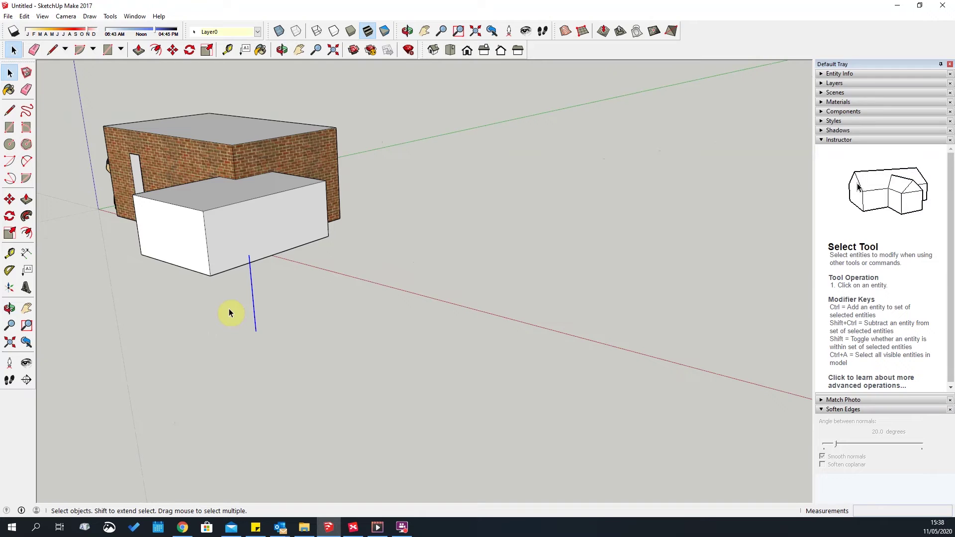
Draw a circle with a radius of about 1275 mm on the ground near the red axis, beside the plain white box.
{"action": "scroll", "coordinate": [470, 324], "scroll_direction": "down", "scroll_amount": 3}
{"action": "middle_click_drag", "start_coordinate": [469, 323], "coordinate": [516, 315]}
{"action": "scroll", "coordinate": [394, 288], "scroll_direction": "up", "scroll_amount": 5}
{"action": "middle_click_drag", "start_coordinate": [394, 288], "coordinate": [342, 237]}
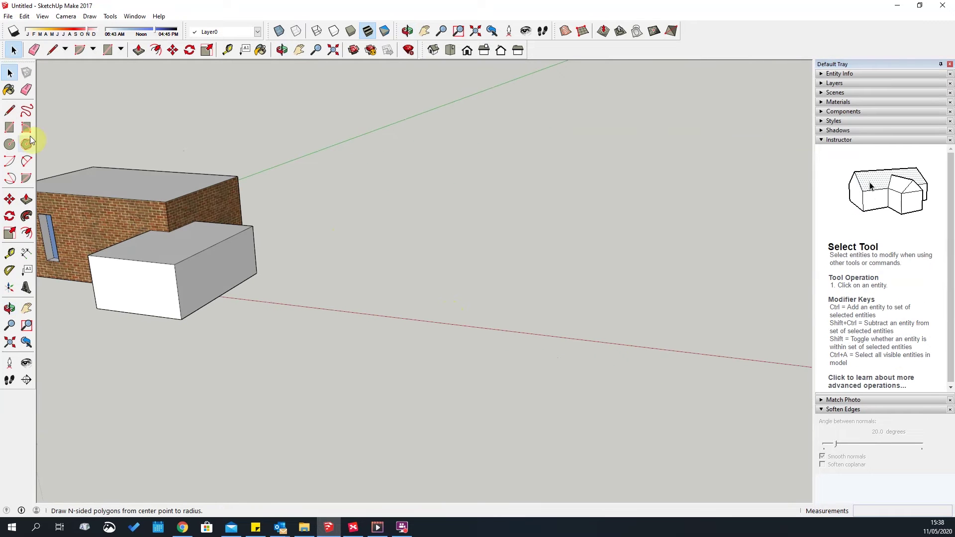
{"action": "left_click", "coordinate": [10, 144]}
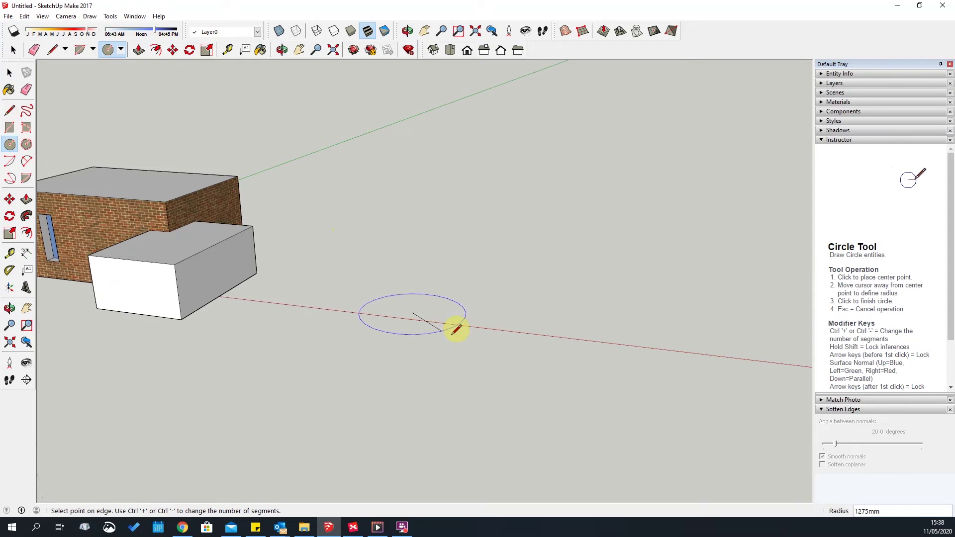
{"action": "left_click", "coordinate": [456, 329]}
{"action": "scroll", "coordinate": [470, 291], "scroll_direction": "up", "scroll_amount": 2}
{"action": "scroll", "coordinate": [470, 283], "scroll_direction": "up", "scroll_amount": 3}
Push/Pull the circle up about 900 mm and stack a second section about 930 mm high on its top face.
{"action": "key", "text": "p"}
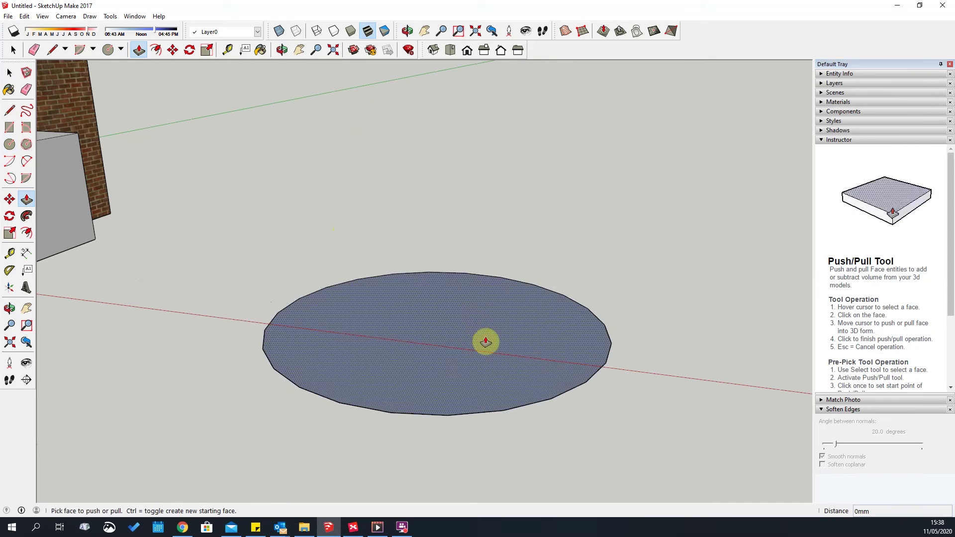
{"action": "left_click", "coordinate": [484, 339]}
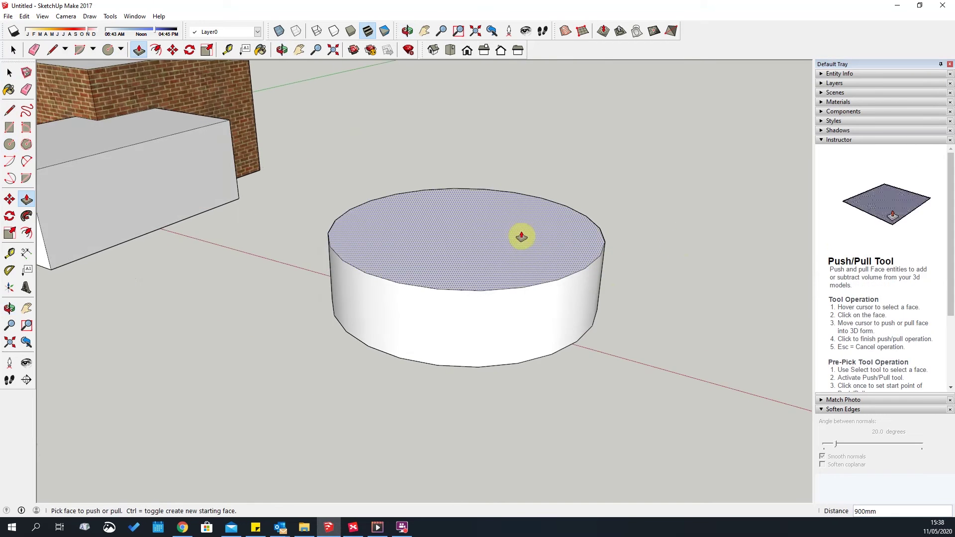
{"action": "scroll", "coordinate": [519, 237], "scroll_direction": "up", "scroll_amount": 2}
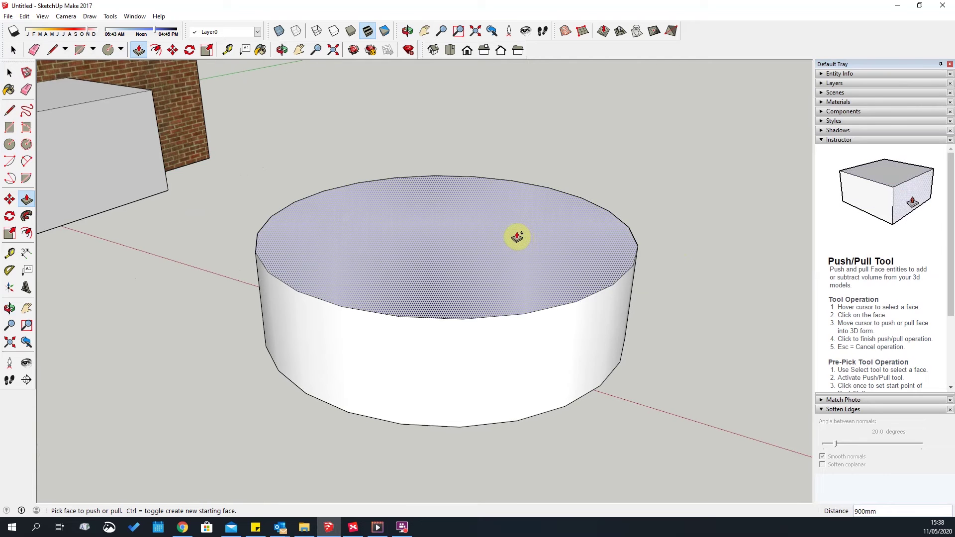
{"action": "left_click", "coordinate": [517, 237]}
{"action": "left_click", "coordinate": [519, 100]}
{"action": "middle_click_drag", "start_coordinate": [510, 383], "coordinate": [472, 209]}
{"action": "scroll", "coordinate": [483, 274], "scroll_direction": "down", "scroll_amount": 3}
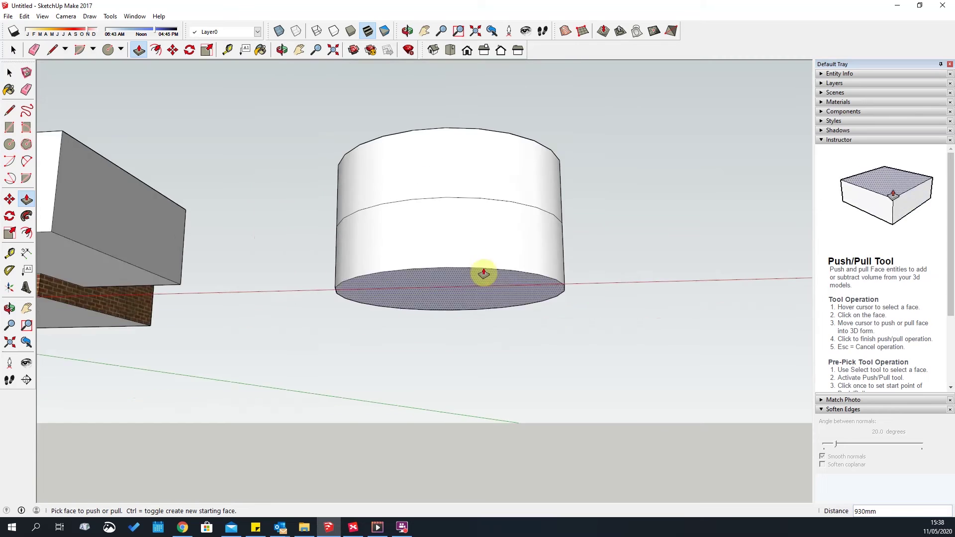
Stack two more sections on the cylinder with Push/Pull as new starting faces, the first about 1446 mm high.
{"action": "middle_click_drag", "start_coordinate": [484, 273], "coordinate": [454, 384]}
{"action": "left_click", "coordinate": [461, 186]}
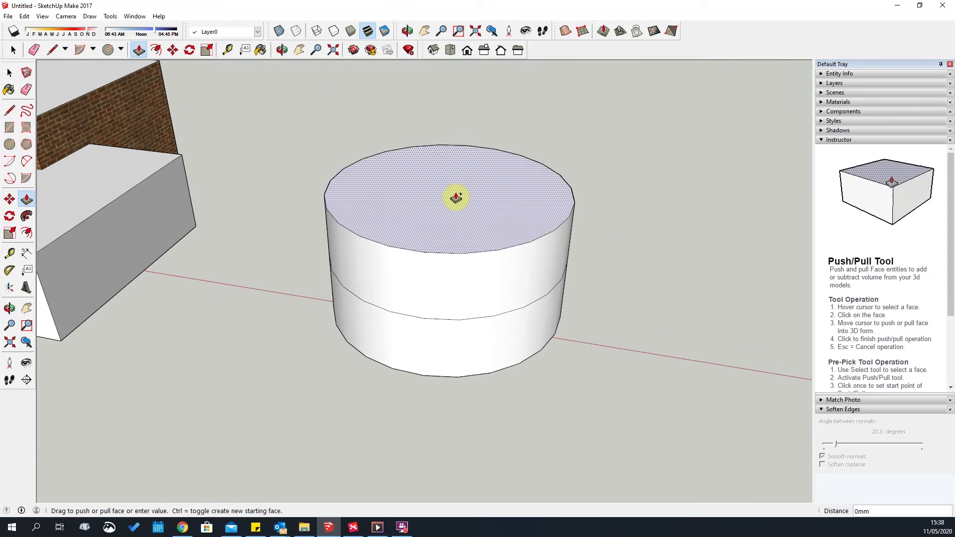
{"action": "left_click", "coordinate": [461, 90]}
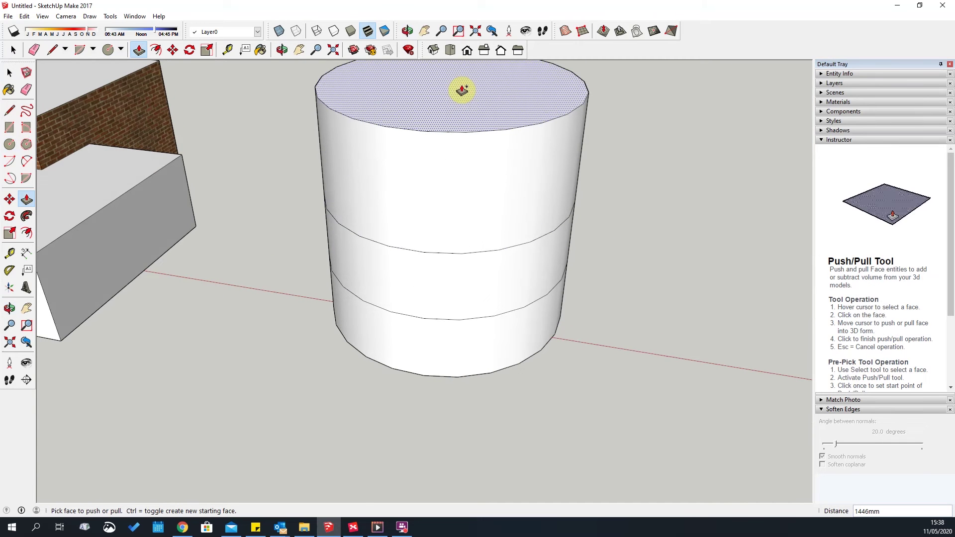
{"action": "middle_click_drag", "start_coordinate": [461, 90], "coordinate": [465, 226]}
{"action": "left_click", "coordinate": [465, 226]}
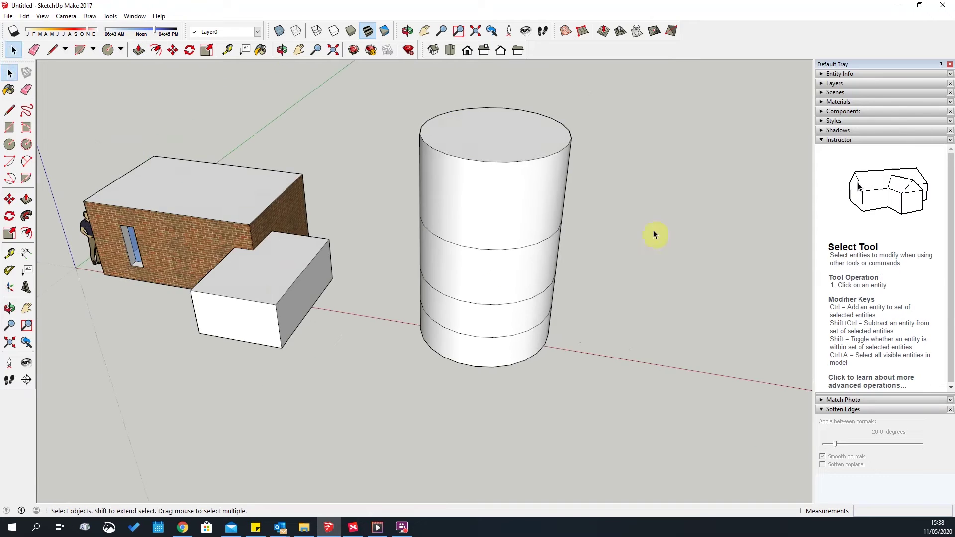
Select the cylinder's top face.
{"action": "middle_click_drag", "start_coordinate": [653, 229], "coordinate": [506, 240]}
{"action": "scroll", "coordinate": [537, 171], "scroll_direction": "up", "scroll_amount": 2}
{"action": "middle_click_drag", "start_coordinate": [511, 200], "coordinate": [522, 192]}
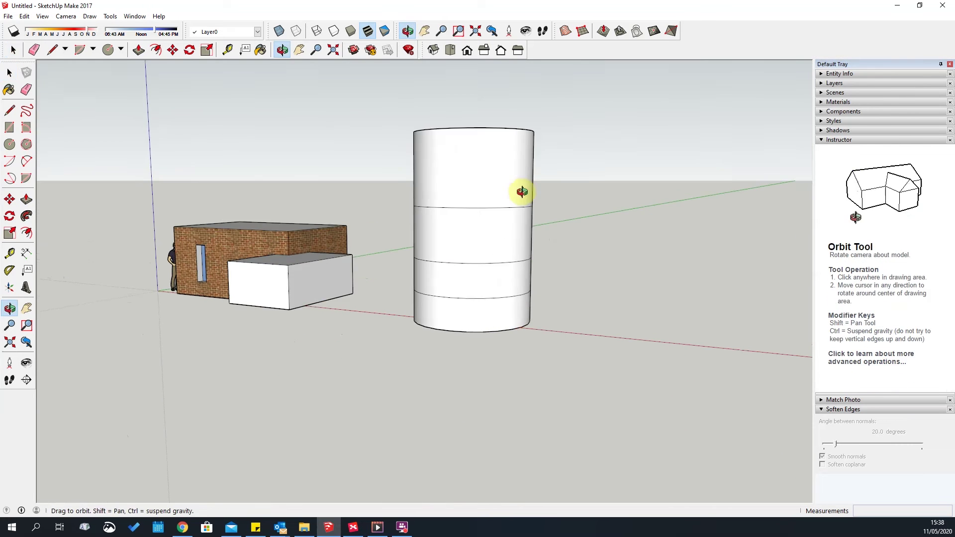
{"action": "middle_click_drag", "start_coordinate": [634, 282], "coordinate": [512, 183]}
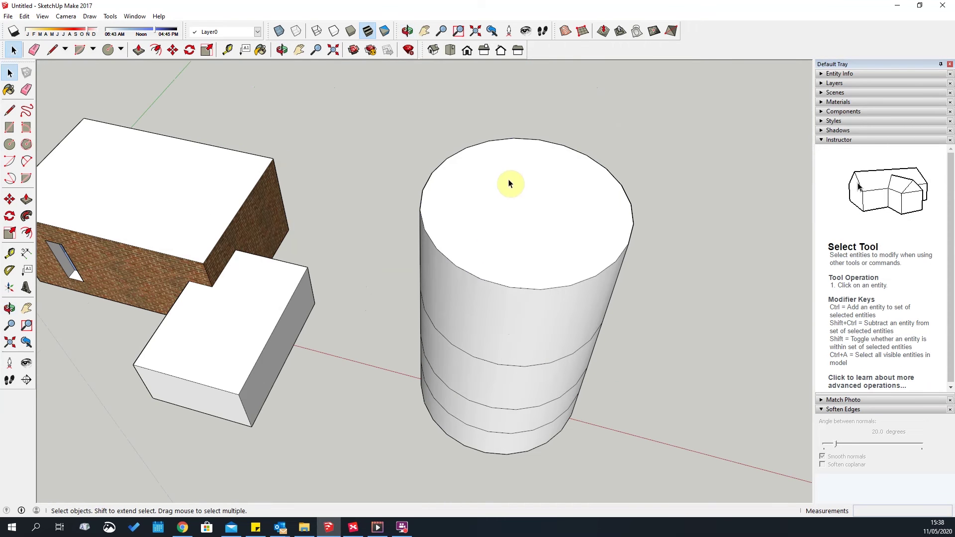
{"action": "left_click", "coordinate": [531, 212]}
{"action": "middle_click_drag", "start_coordinate": [384, 228], "coordinate": [510, 176]}
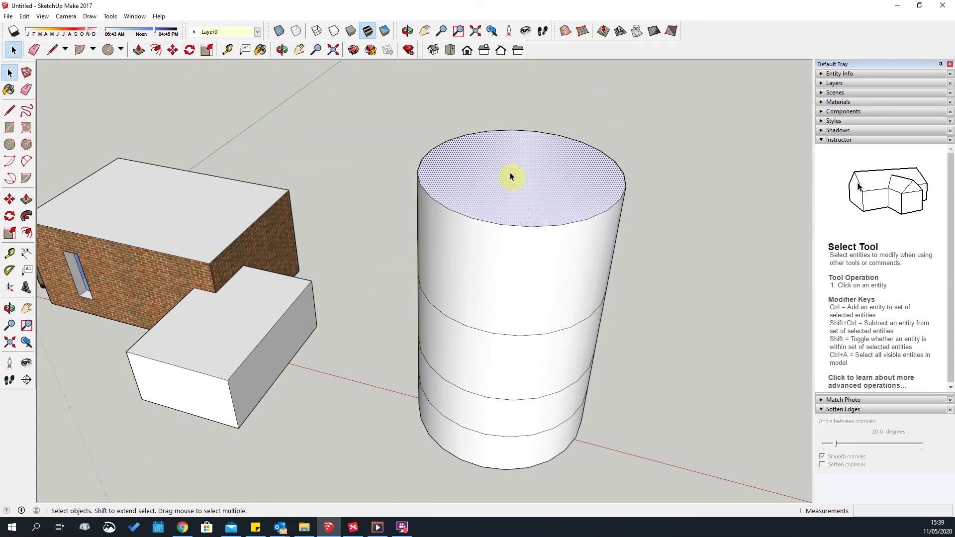
Try scaling the cylinder's top face along the red axis to about 1.30.
{"action": "key", "text": "c"}
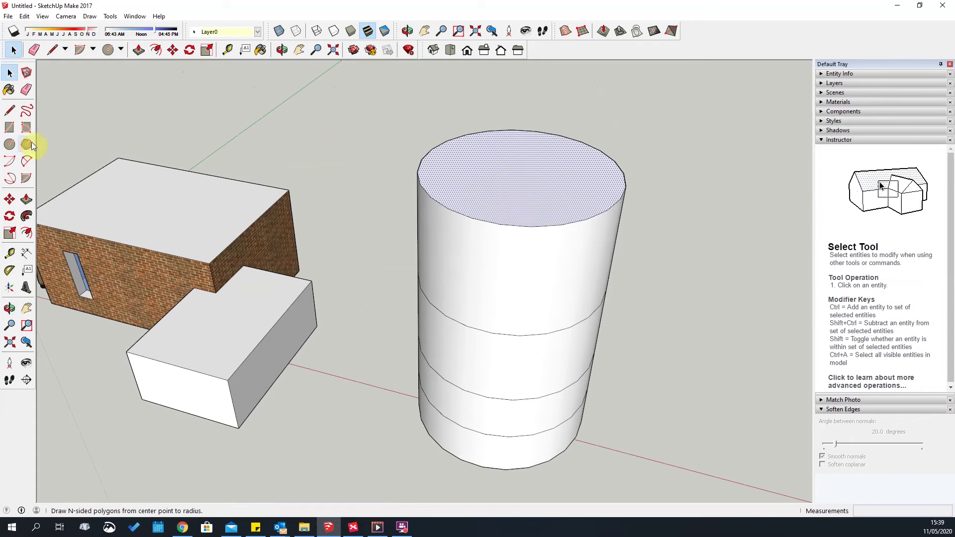
{"action": "left_click", "coordinate": [10, 233]}
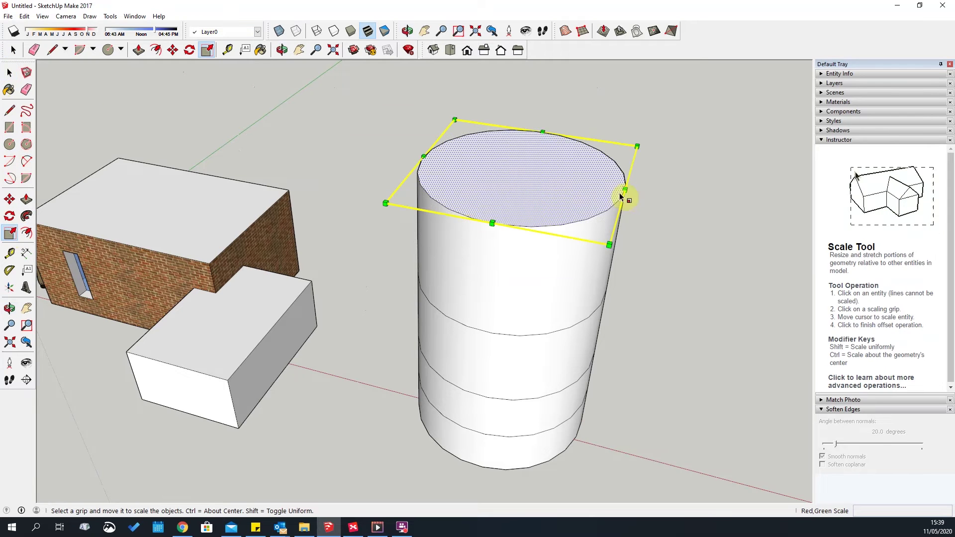
{"action": "left_click_drag", "start_coordinate": [625, 190], "coordinate": [713, 223]}
{"action": "left_click_drag", "start_coordinate": [739, 257], "coordinate": [638, 265], "text": "ctrl"}
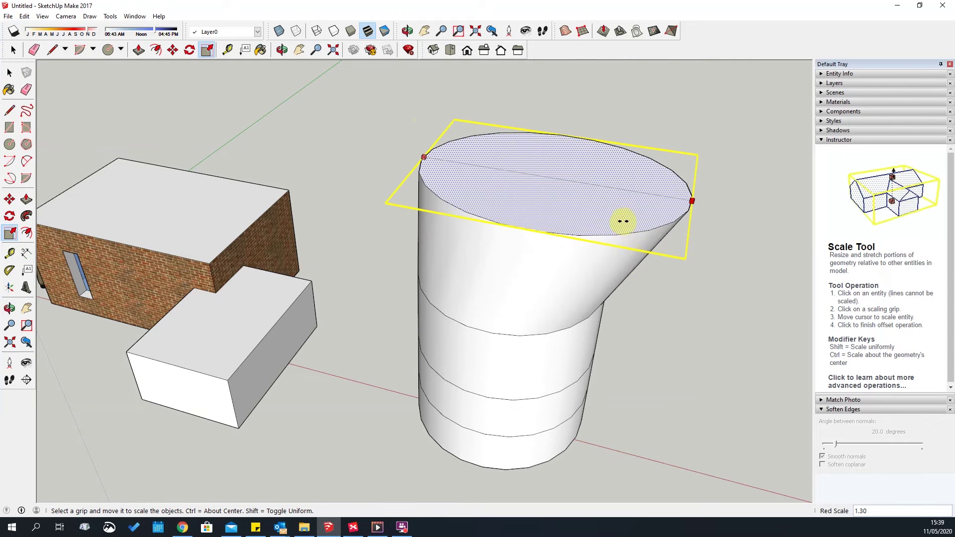
{"action": "key", "text": "ctrl+z"}
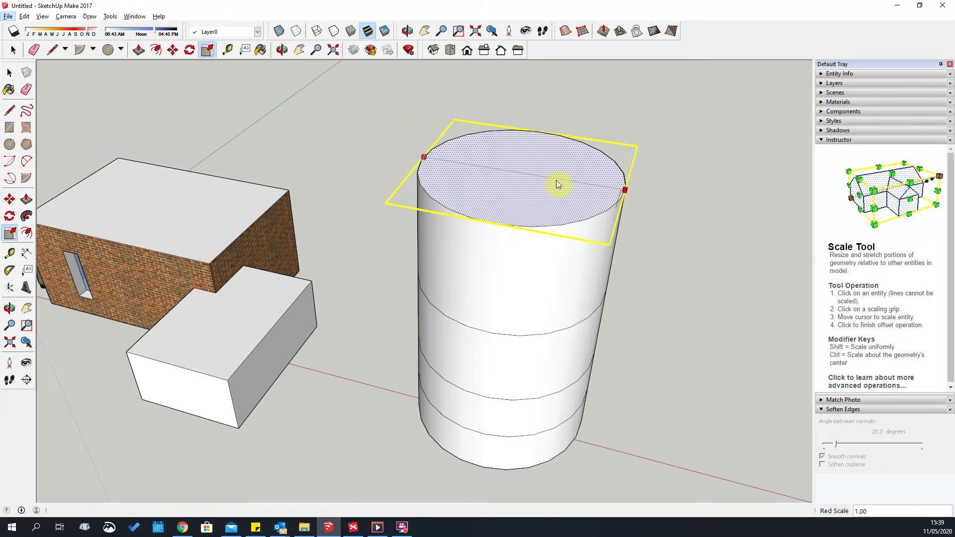
{"action": "left_click_drag", "start_coordinate": [630, 189], "coordinate": [621, 168]}
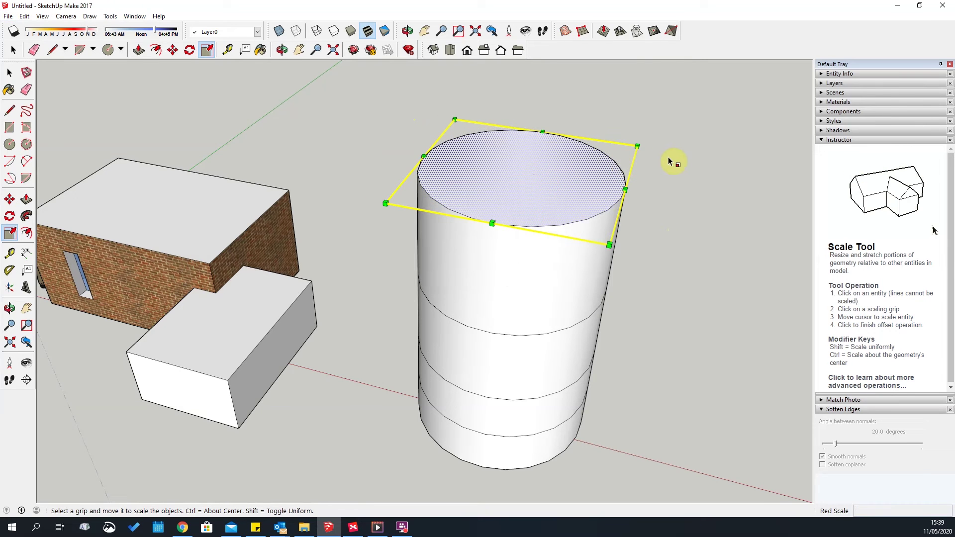
Scale the cylinder's top face about its center to 1.50 so the uppermost section flares outward.
{"action": "left_click_drag", "start_coordinate": [608, 245], "coordinate": [644, 316], "text": "ctrl"}
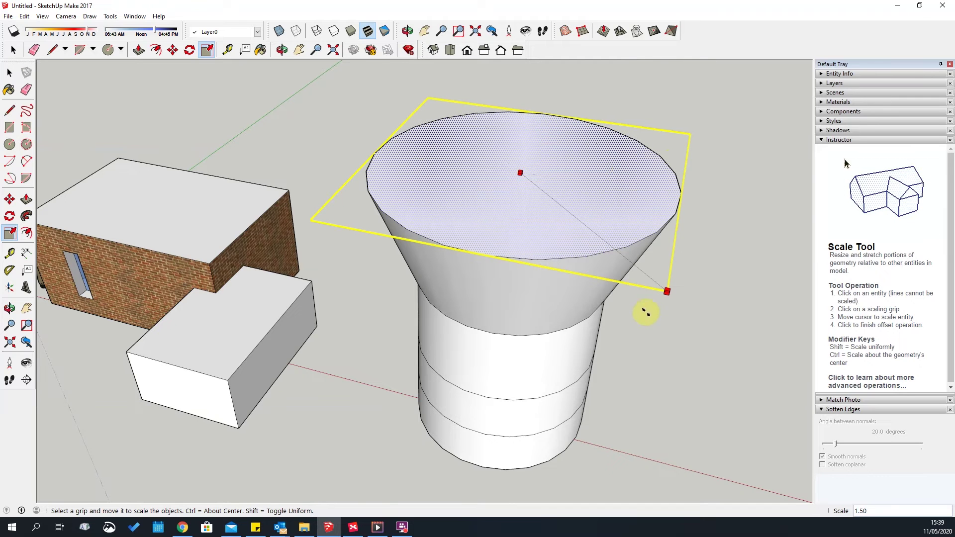
{"action": "left_click", "coordinate": [645, 312]}
{"action": "middle_click_drag", "start_coordinate": [682, 304], "coordinate": [687, 303]}
{"action": "middle_click_drag", "start_coordinate": [649, 218], "coordinate": [633, 315]}
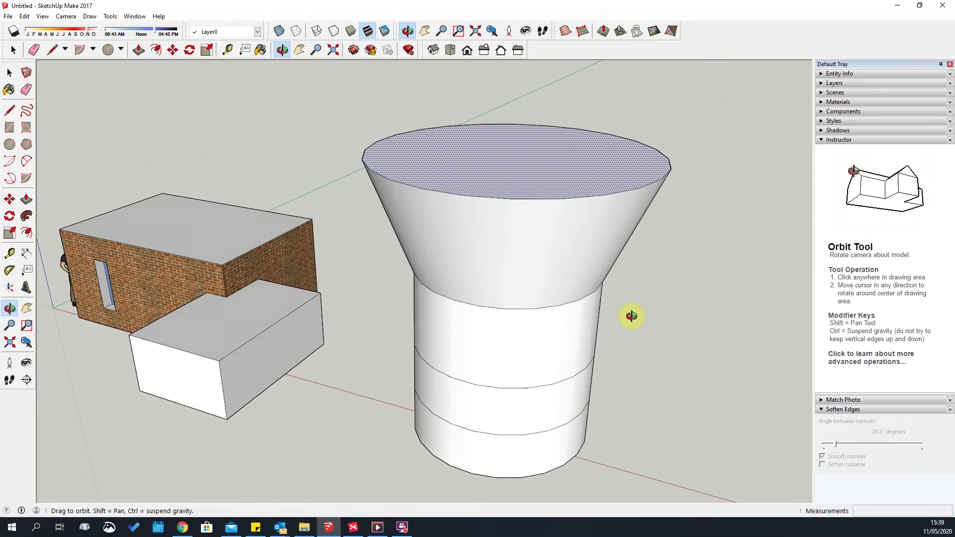
Push/Pull the flared top face upward to add a wide straight section.
{"action": "key", "text": "p"}
{"action": "left_click_drag", "start_coordinate": [532, 158], "coordinate": [522, 82]}
{"action": "scroll", "coordinate": [640, 326], "scroll_direction": "down", "scroll_amount": 1}
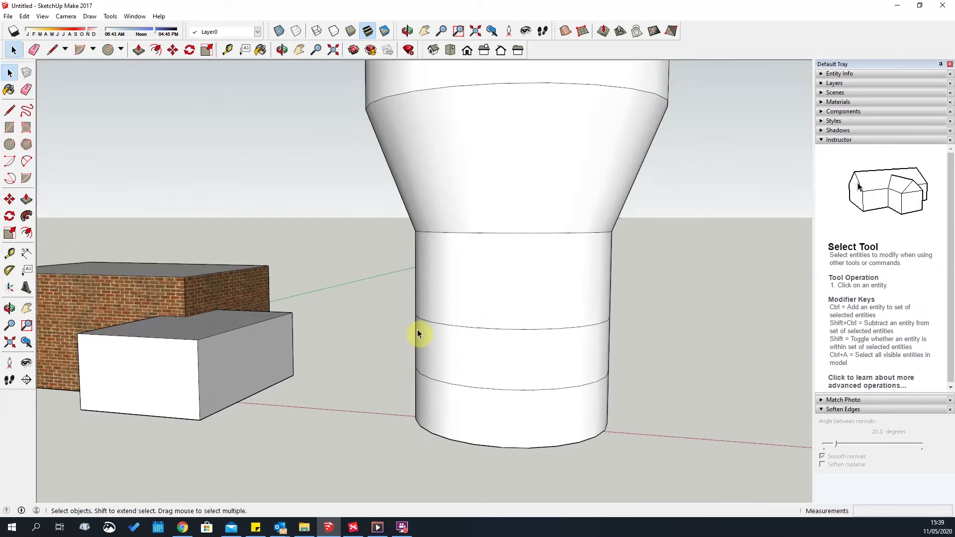
Select the ring edge between the cylinder's two lower straight sections and scale it inward about its center to form a waist.
{"action": "middle_click_drag", "start_coordinate": [417, 329], "coordinate": [436, 270]}
{"action": "left_click_drag", "start_coordinate": [357, 267], "coordinate": [687, 345]}
{"action": "middle_click_drag", "start_coordinate": [718, 252], "coordinate": [686, 289]}
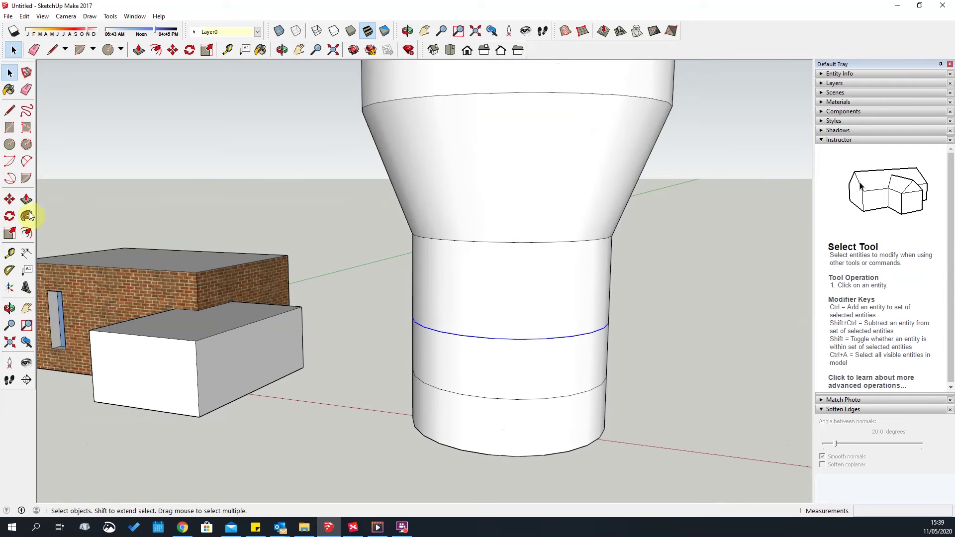
{"action": "left_click", "coordinate": [9, 233]}
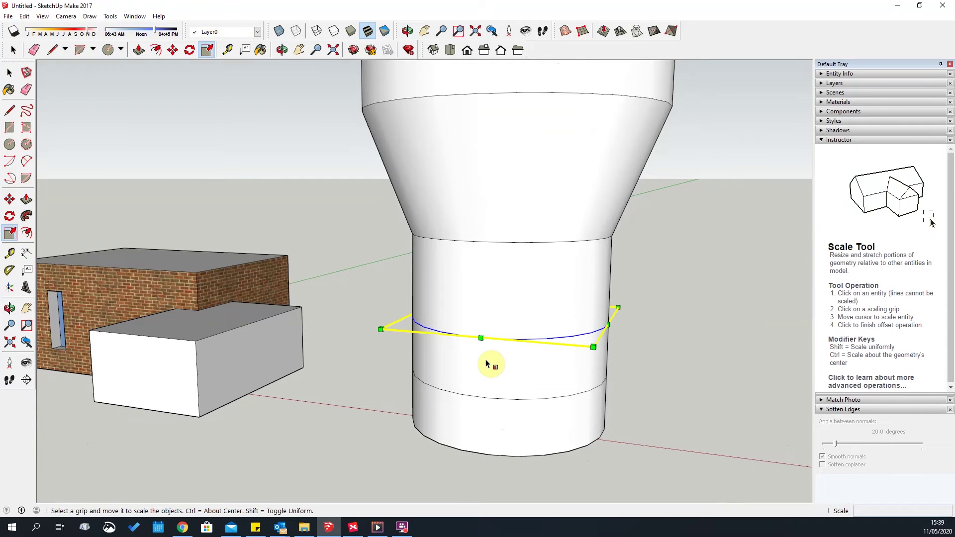
{"action": "middle_click_drag", "start_coordinate": [488, 365], "coordinate": [591, 388]}
{"action": "left_click", "coordinate": [592, 387]}
{"action": "left_click", "coordinate": [557, 356]}
{"action": "middle_click_drag", "start_coordinate": [652, 293], "coordinate": [633, 266]}
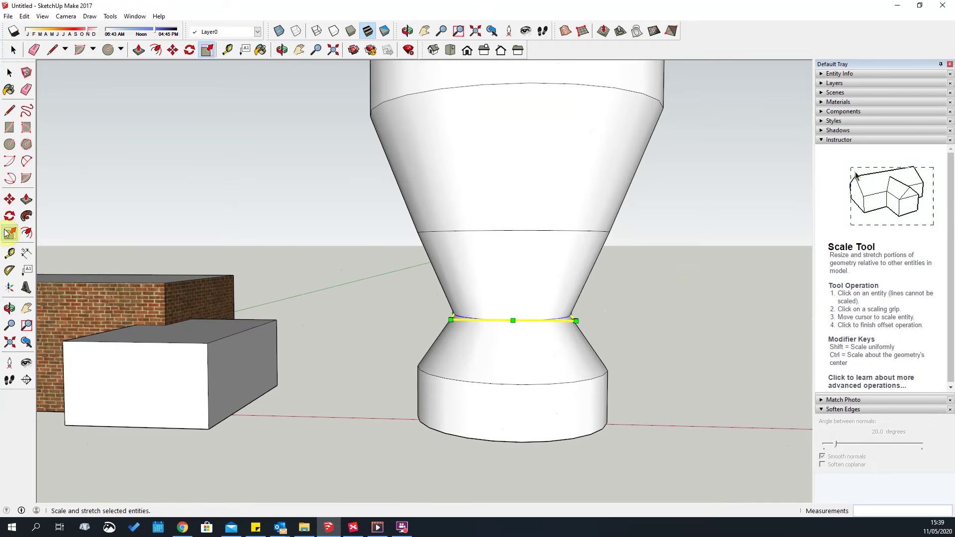
Move the narrowed waist ring straight up along the blue axis by about 985 mm.
{"action": "key", "text": "m"}
{"action": "left_click", "coordinate": [681, 396]}
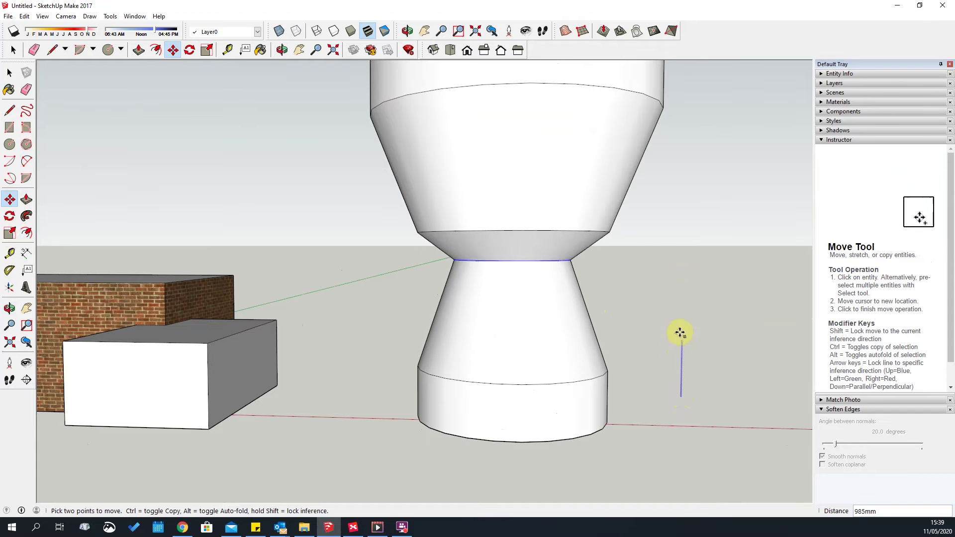
{"action": "left_click", "coordinate": [678, 333]}
{"action": "middle_click_drag", "start_coordinate": [716, 336], "coordinate": [507, 199]}
{"action": "scroll", "coordinate": [497, 317], "scroll_direction": "down", "scroll_amount": 3}
Select the outer edge of the cylinder's top face and scale it inward along the green axis about its center.
{"action": "key", "text": "space"}
{"action": "scroll", "coordinate": [564, 201], "scroll_direction": "up", "scroll_amount": 3}
{"action": "middle_click_drag", "start_coordinate": [528, 385], "coordinate": [427, 192]}
{"action": "scroll", "coordinate": [427, 192], "scroll_direction": "down", "scroll_amount": 3}
{"action": "middle_click_drag", "start_coordinate": [333, 290], "coordinate": [438, 180]}
{"action": "middle_click_drag", "start_coordinate": [291, 294], "coordinate": [297, 328]}
{"action": "scroll", "coordinate": [472, 256], "scroll_direction": "up", "scroll_amount": 3}
{"action": "middle_click_drag", "start_coordinate": [606, 301], "coordinate": [532, 265]}
{"action": "left_click", "coordinate": [542, 273]}
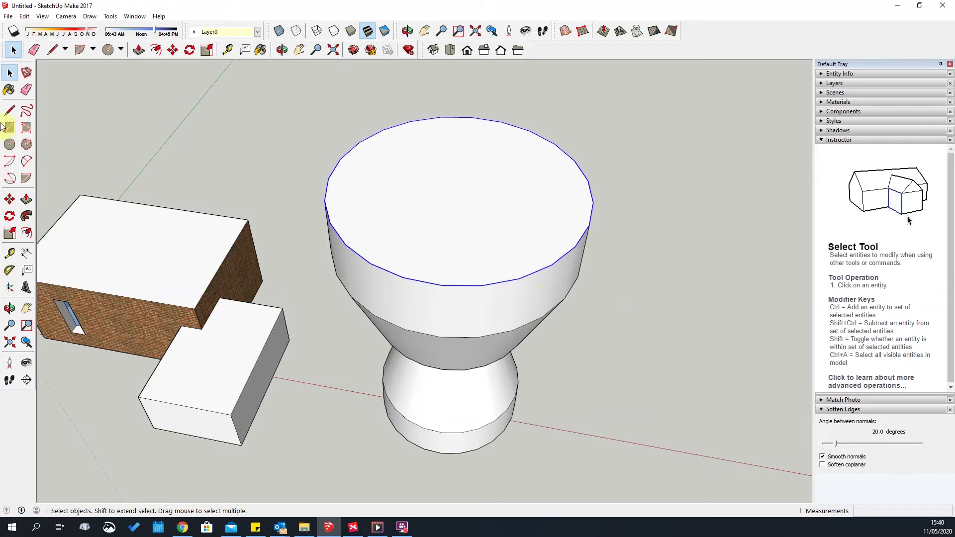
{"action": "left_click", "coordinate": [10, 235]}
{"action": "left_click_drag", "start_coordinate": [431, 284], "coordinate": [436, 259]}
Scale the cylinder's top about its center to 0.36 along the red axis and narrow it further along the green axis.
{"action": "middle_click_drag", "start_coordinate": [654, 330], "coordinate": [336, 220]}
{"action": "left_click_drag", "start_coordinate": [259, 205], "coordinate": [299, 197]}
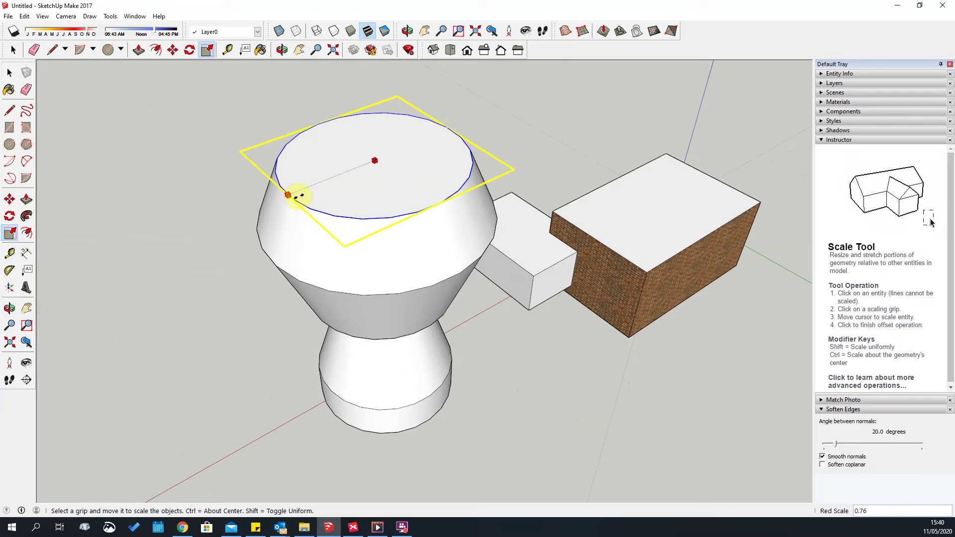
{"action": "left_click_drag", "start_coordinate": [362, 179], "coordinate": [339, 188]}
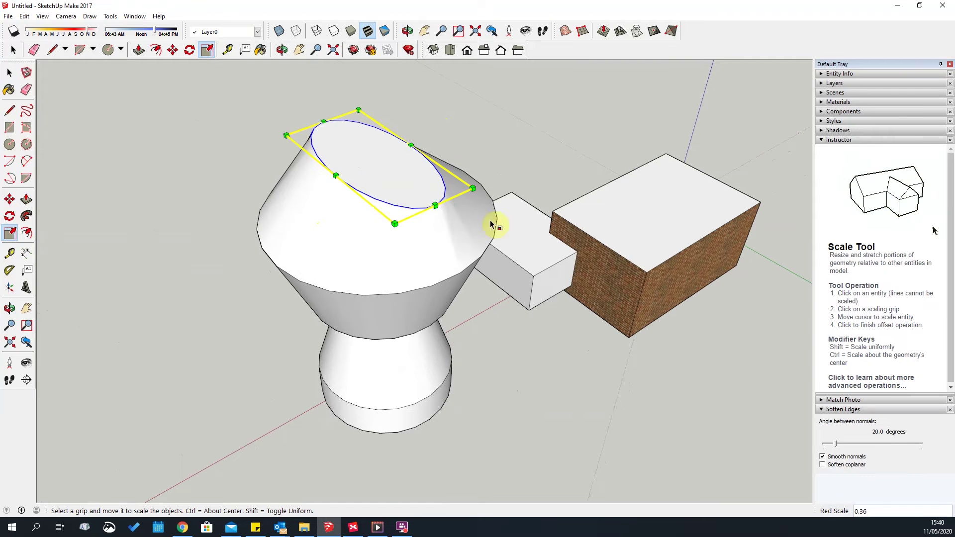
{"action": "left_click_drag", "start_coordinate": [436, 205], "coordinate": [426, 198], "text": "ctrl"}
{"action": "middle_click_drag", "start_coordinate": [342, 224], "coordinate": [426, 132]}
Select the whole reshaped cylinder and scale it taller along the blue axis.
{"action": "key", "text": "space"}
{"action": "left_click_drag", "start_coordinate": [405, 103], "coordinate": [635, 394]}
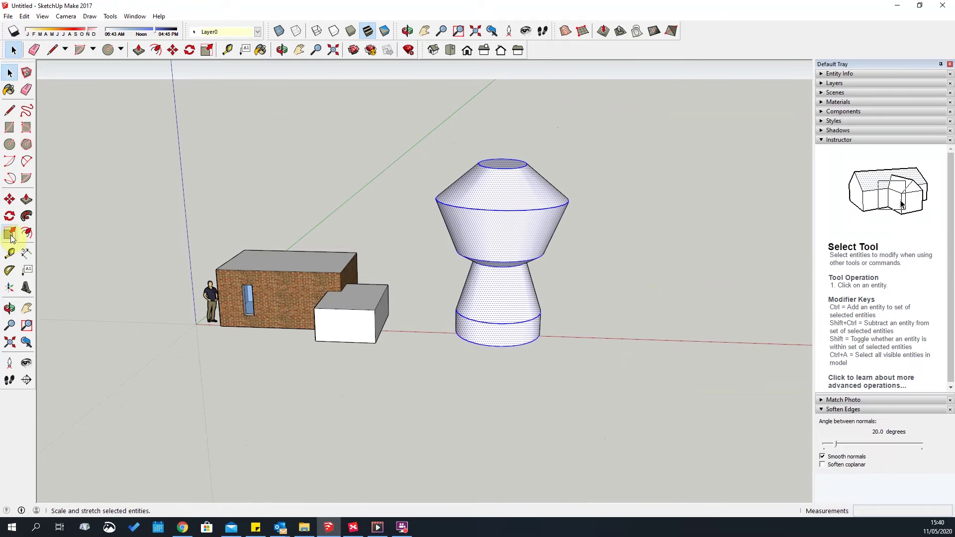
{"action": "left_click", "coordinate": [9, 233]}
{"action": "left_click_drag", "start_coordinate": [503, 162], "coordinate": [503, 74]}
{"action": "scroll", "coordinate": [513, 251], "scroll_direction": "down", "scroll_amount": 2}
Delete the entire reshaped cylinder from the model.
{"action": "middle_click_drag", "start_coordinate": [512, 250], "coordinate": [608, 396]}
{"action": "scroll", "coordinate": [530, 249], "scroll_direction": "up", "scroll_amount": 2}
{"action": "scroll", "coordinate": [523, 330], "scroll_direction": "down", "scroll_amount": 2}
{"action": "key", "text": "space"}
{"action": "left_click", "coordinate": [469, 341]}
{"action": "middle_click_drag", "start_coordinate": [469, 342], "coordinate": [490, 226]}
{"action": "scroll", "coordinate": [491, 226], "scroll_direction": "up", "scroll_amount": 3}
{"action": "left_click", "coordinate": [486, 245]}
{"action": "key", "text": "Delete"}
{"action": "middle_click_drag", "start_coordinate": [614, 331], "coordinate": [192, 226]}
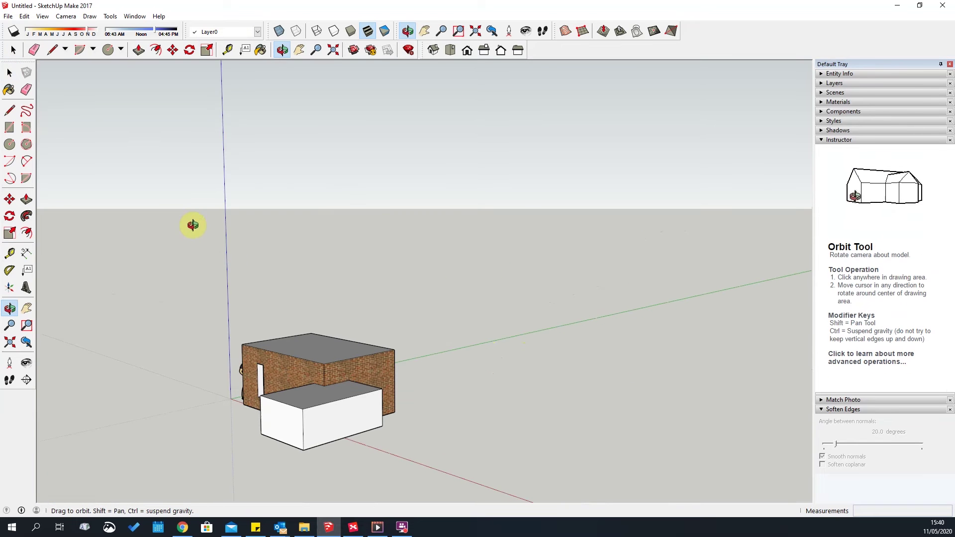
{"action": "left_click", "coordinate": [133, 17]}
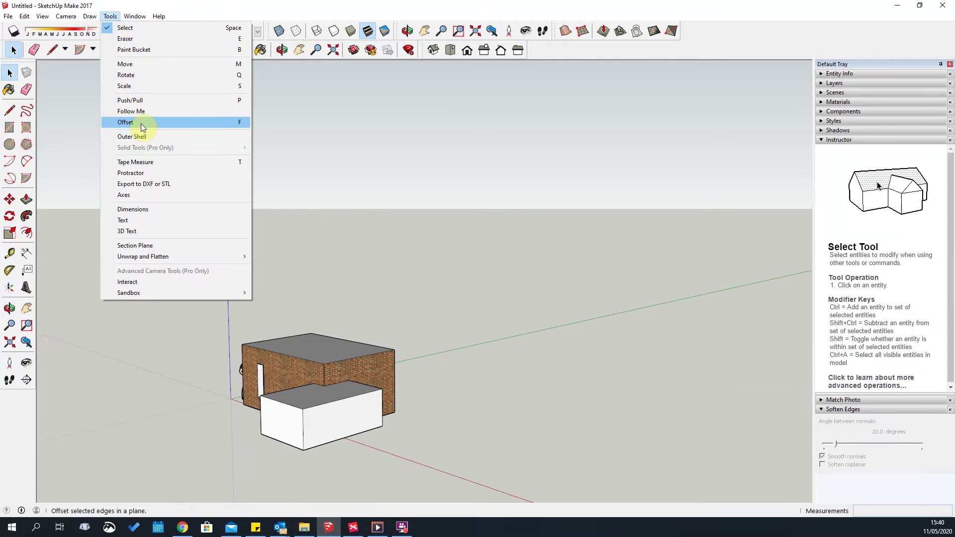
{"action": "left_click", "coordinate": [443, 332]}
{"action": "scroll", "coordinate": [246, 288], "scroll_direction": "down", "scroll_amount": 4}
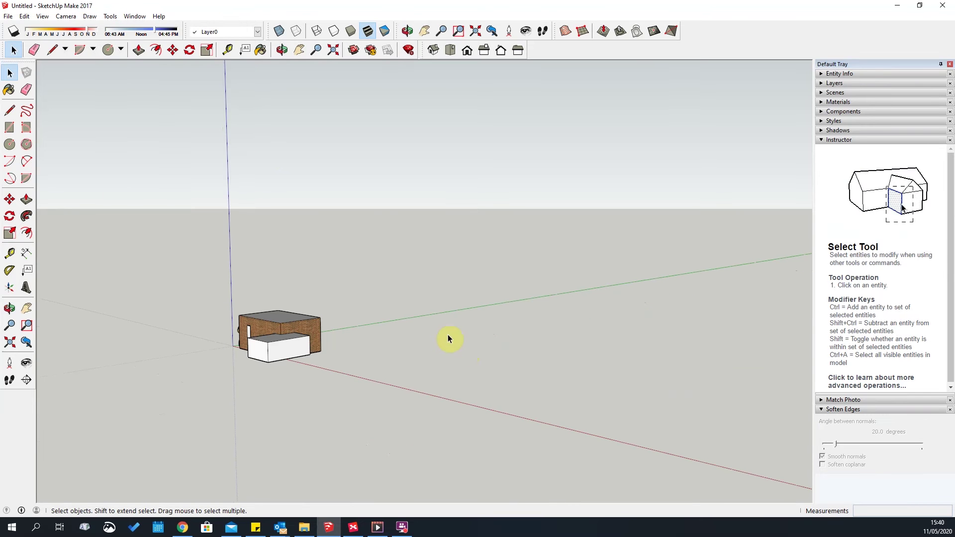
{"action": "middle_click_drag", "start_coordinate": [449, 339], "coordinate": [500, 371]}
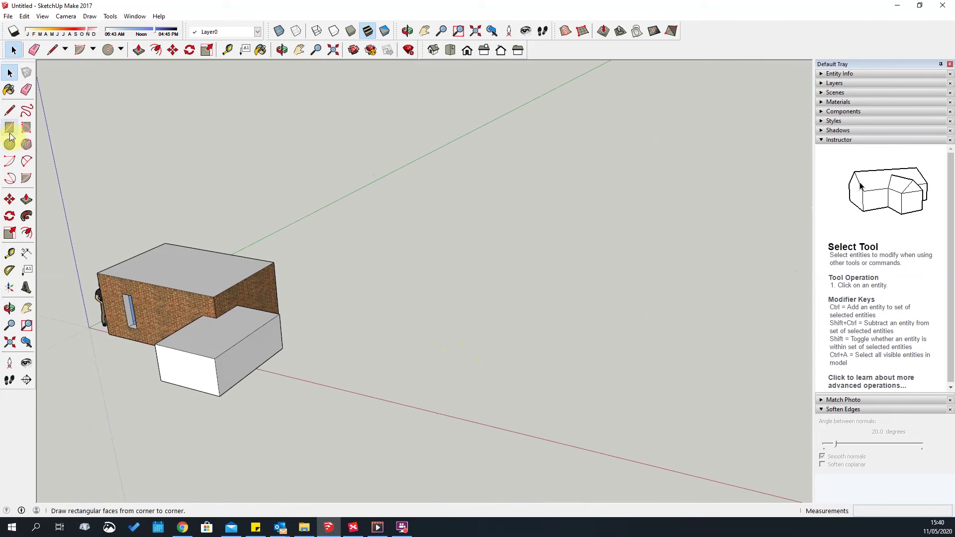
Delete the brick-painted box and the white box so that only the axes remain.
{"action": "scroll", "coordinate": [497, 371], "scroll_direction": "down", "scroll_amount": 3}
{"action": "middle_click_drag", "start_coordinate": [294, 380], "coordinate": [315, 367]}
{"action": "scroll", "coordinate": [356, 337], "scroll_direction": "up", "scroll_amount": 3}
{"action": "triple_click", "coordinate": [356, 337]}
{"action": "key", "text": "Delete"}
{"action": "scroll", "coordinate": [249, 353], "scroll_direction": "up", "scroll_amount": 2}
{"action": "left_click", "coordinate": [271, 363]}
{"action": "key", "text": "Delete"}
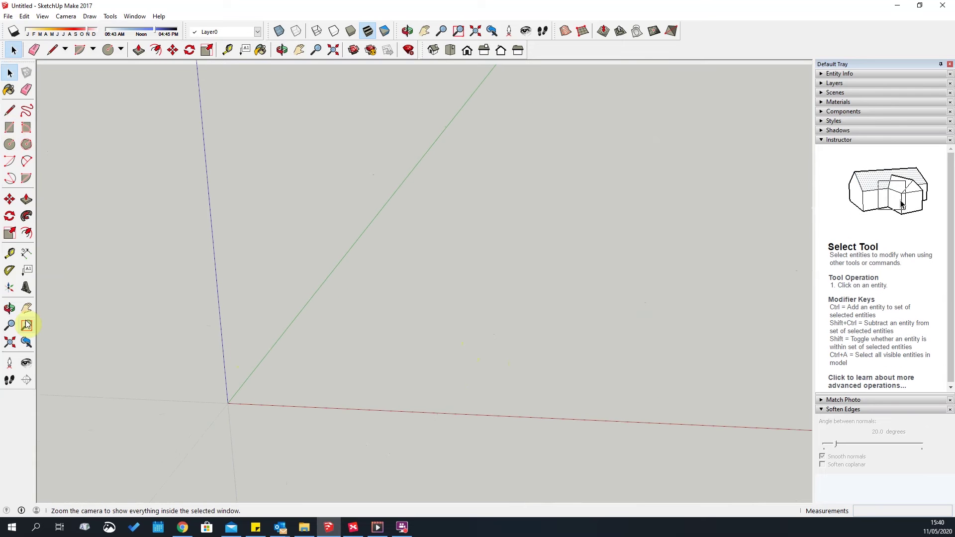
Draw a 24-sided circle flat on the ground, centered on the origin.
{"action": "key", "text": "c"}
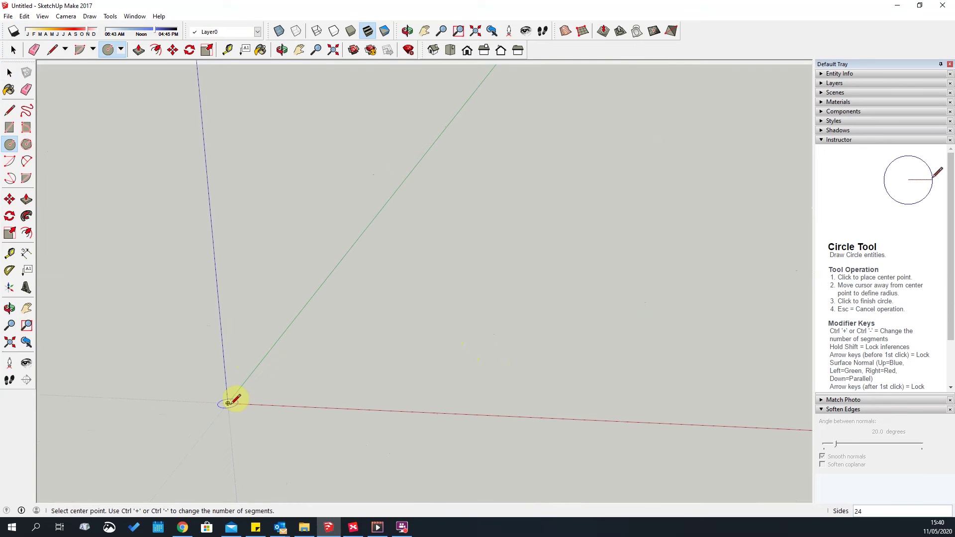
{"action": "left_click", "coordinate": [228, 403]}
{"action": "left_click", "coordinate": [266, 397]}
{"action": "scroll", "coordinate": [224, 392], "scroll_direction": "up", "scroll_amount": 2}
{"action": "scroll", "coordinate": [244, 393], "scroll_direction": "down", "scroll_amount": 1}
{"action": "middle_click_drag", "start_coordinate": [247, 394], "coordinate": [330, 318]}
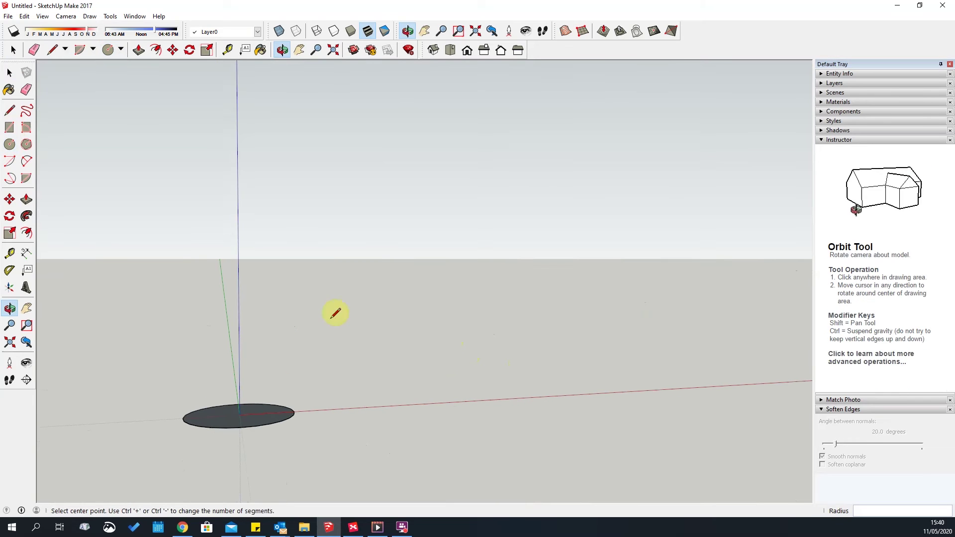
Use the Tape Measure to place a guide point on the blue axis above the ground circle's center.
{"action": "left_click", "coordinate": [9, 253]}
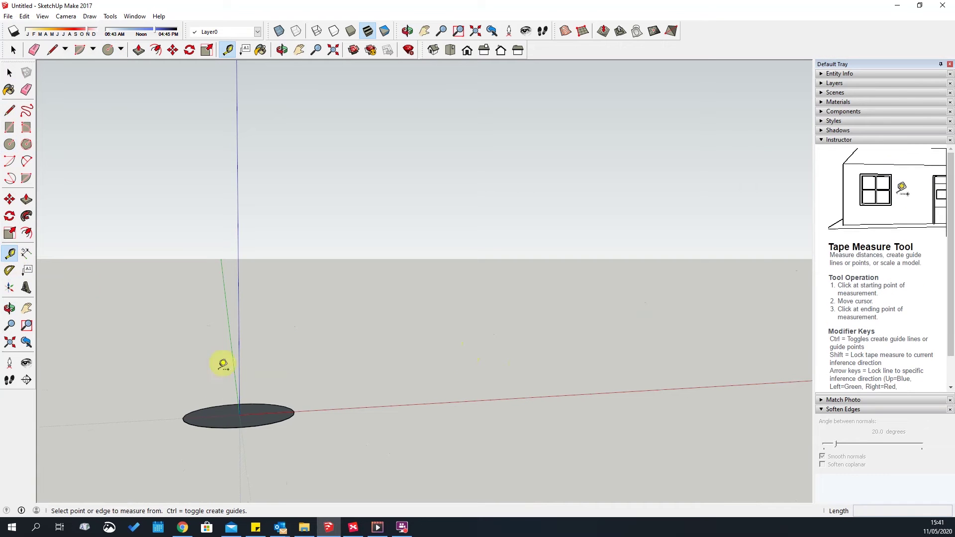
{"action": "left_click", "coordinate": [248, 409]}
{"action": "mouse_move", "coordinate": [241, 152]}
{"action": "middle_mouse_down"}
{"action": "mouse_move", "coordinate": [506, 177]}
{"action": "mouse_move", "coordinate": [497, 134]}
{"action": "mouse_move", "coordinate": [420, 179]}
{"action": "mouse_move", "coordinate": [225, 154]}
{"action": "middle_mouse_up"}
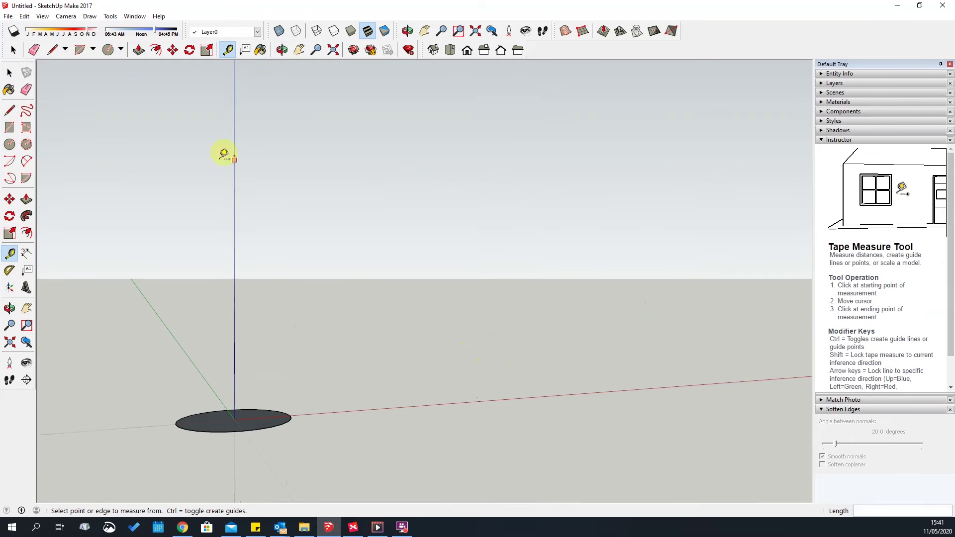
Draw a larger vertical circle perpendicular to the green axis, centered on the guide point above the ground circle.
{"action": "left_click", "coordinate": [10, 144]}
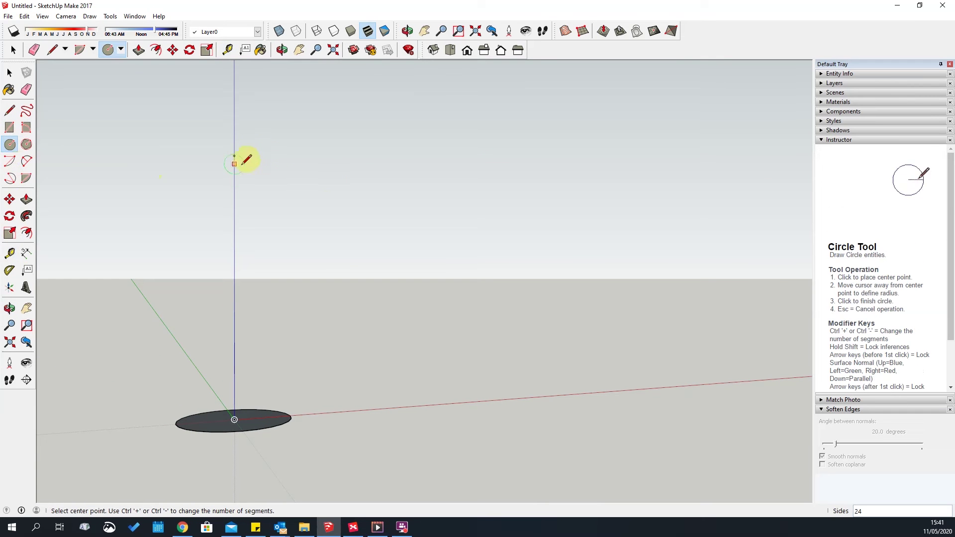
{"action": "left_click", "coordinate": [235, 155]}
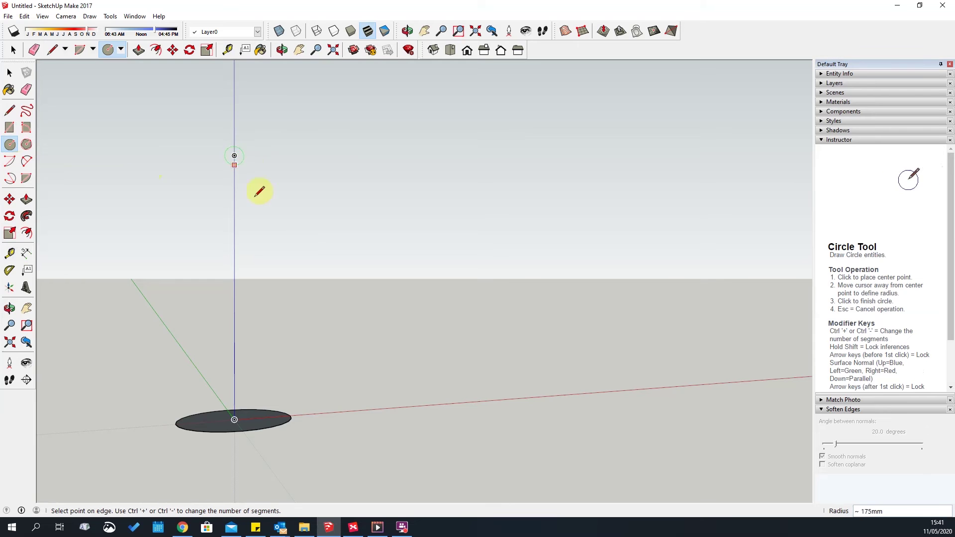
{"action": "left_click", "coordinate": [240, 253]}
{"action": "middle_click_drag", "start_coordinate": [241, 253], "coordinate": [294, 327]}
{"action": "middle_click_drag", "start_coordinate": [285, 266], "coordinate": [283, 222]}
{"action": "left_click", "coordinate": [282, 223]}
{"action": "left_click", "coordinate": [461, 211]}
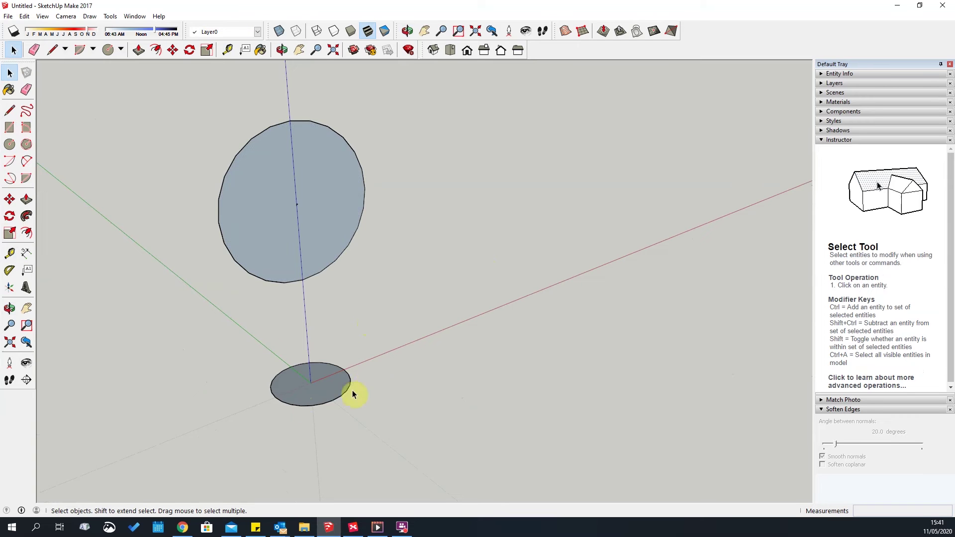
{"action": "scroll", "coordinate": [289, 390], "scroll_direction": "up", "scroll_amount": 3}
{"action": "scroll", "coordinate": [294, 389], "scroll_direction": "down", "scroll_amount": 3}
{"action": "scroll", "coordinate": [308, 406], "scroll_direction": "up", "scroll_amount": 2}
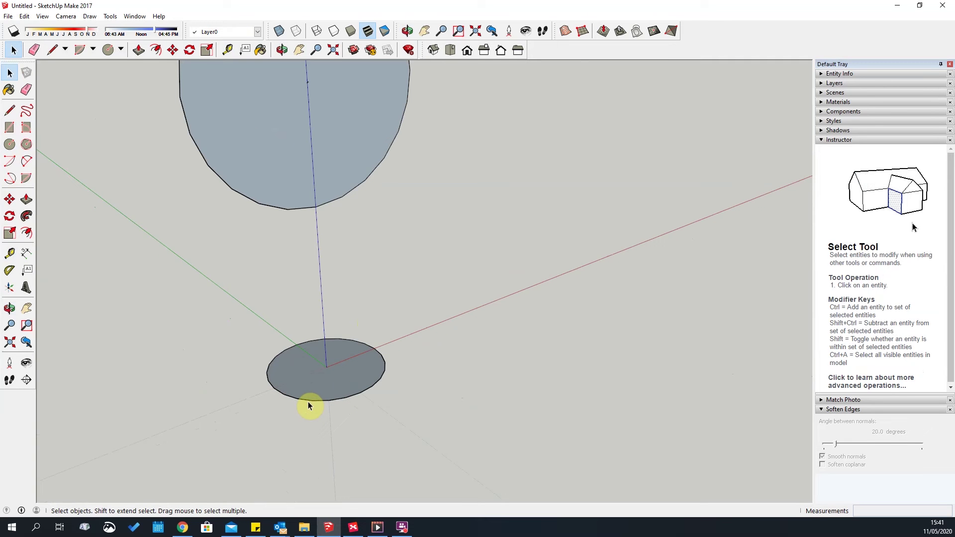
Sweep the upright circle around the small ground circle with Follow Me to form a sphere.
{"action": "left_click", "coordinate": [333, 372]}
{"action": "left_click", "coordinate": [26, 216]}
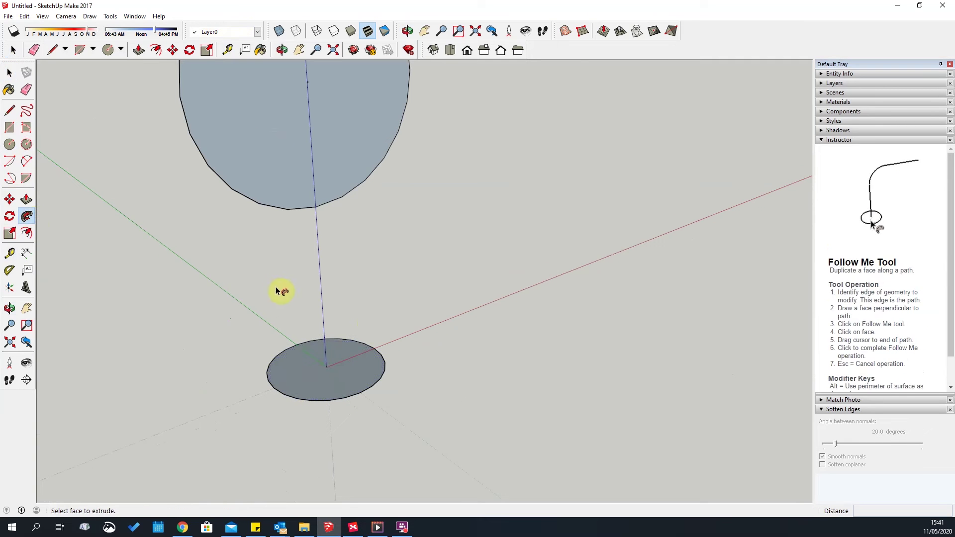
{"action": "scroll", "coordinate": [280, 290], "scroll_direction": "down", "scroll_amount": 1}
{"action": "left_click", "coordinate": [293, 199]}
{"action": "scroll", "coordinate": [434, 352], "scroll_direction": "down", "scroll_amount": 2}
Select the sphere and the circle beneath it, and delete both.
{"action": "middle_click_drag", "start_coordinate": [625, 449], "coordinate": [393, 293]}
{"action": "left_click_drag", "start_coordinate": [209, 90], "coordinate": [527, 408]}
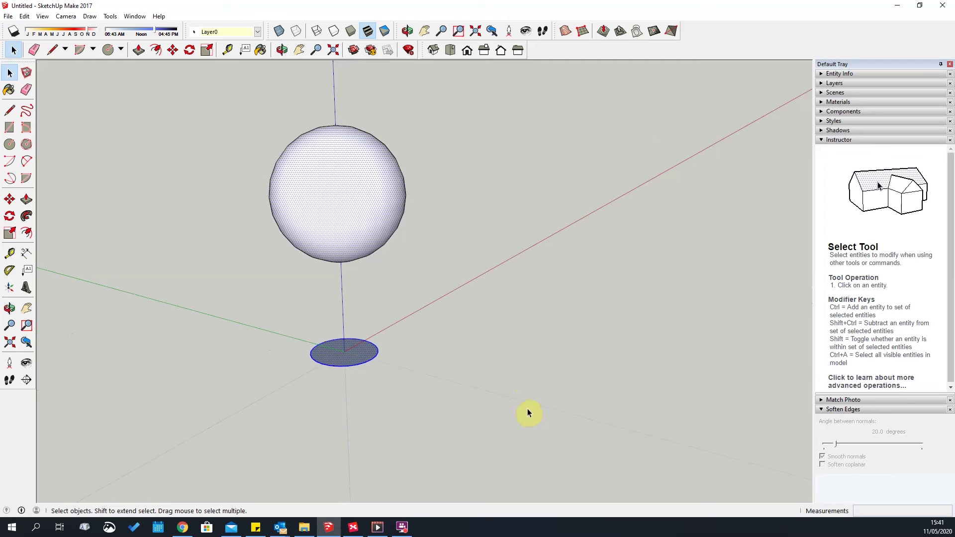
{"action": "key", "text": "Delete"}
{"action": "middle_click_drag", "start_coordinate": [366, 356], "coordinate": [363, 304]}
In top view, draw a stepped path of three connected perpendicular lines starting at the origin along the green axis.
{"action": "left_click", "coordinate": [451, 50]}
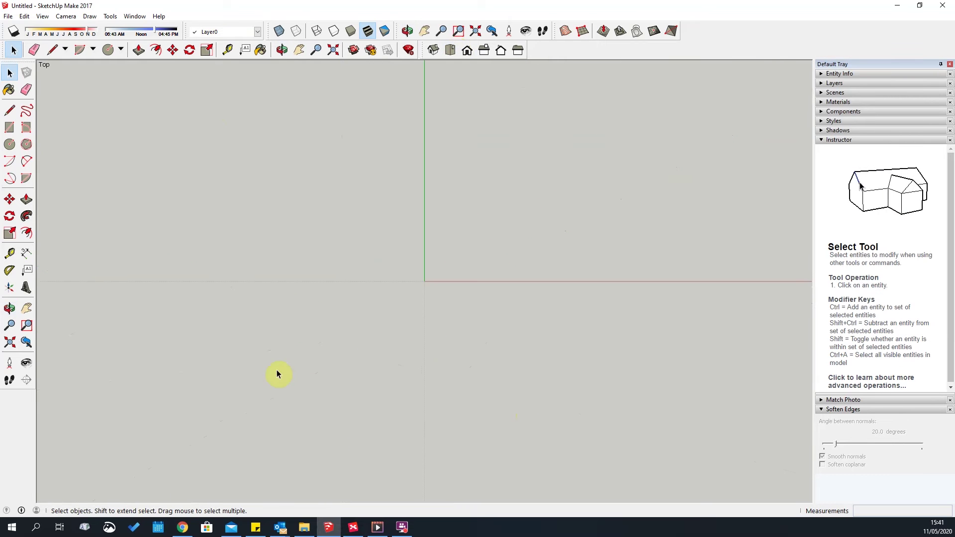
{"action": "left_click", "coordinate": [9, 110]}
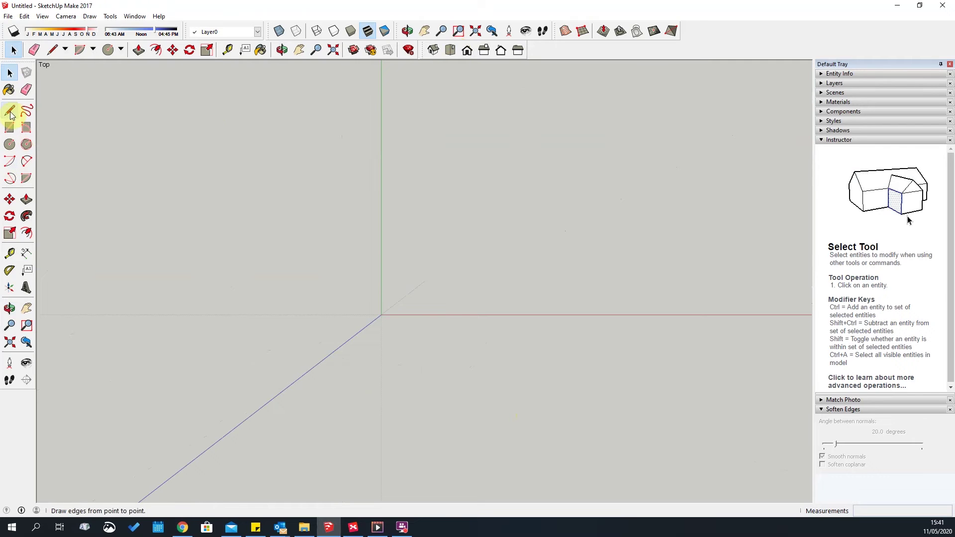
{"action": "left_click", "coordinate": [381, 315]}
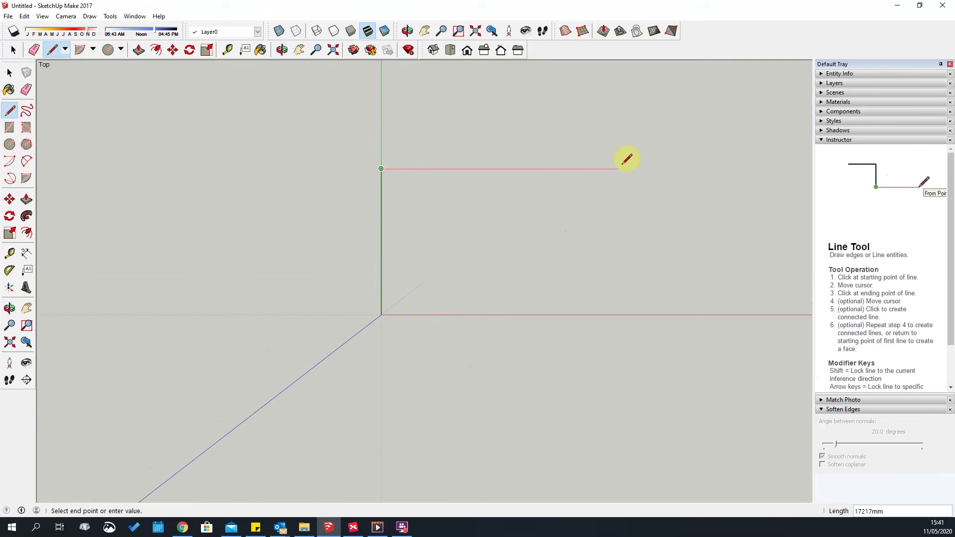
{"action": "left_click", "coordinate": [622, 70]}
{"action": "scroll", "coordinate": [643, 170], "scroll_direction": "down", "scroll_amount": 1}
{"action": "key", "text": "Escape"}
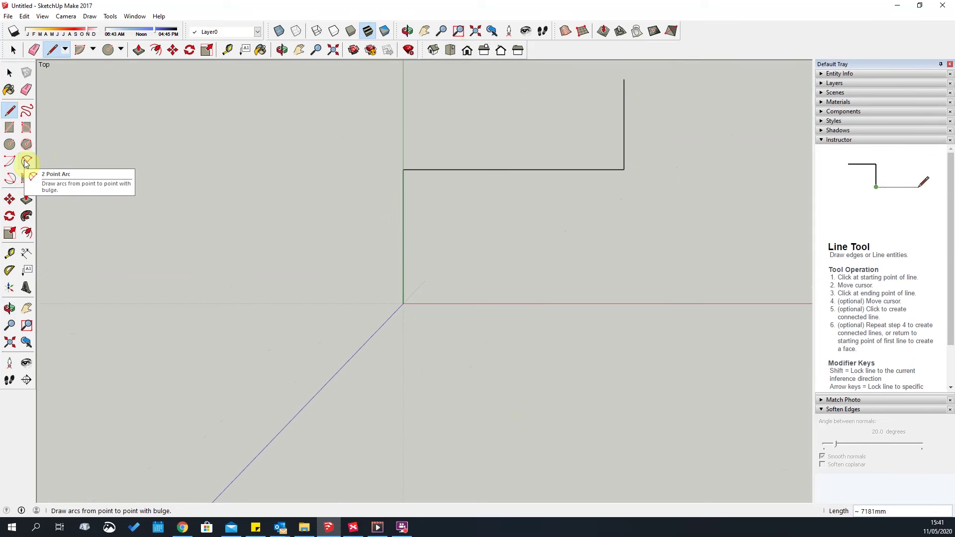
Round the path's first corner, nearest the origin, with a tangent 2-point arc.
{"action": "scroll", "coordinate": [427, 203], "scroll_direction": "up", "scroll_amount": 3}
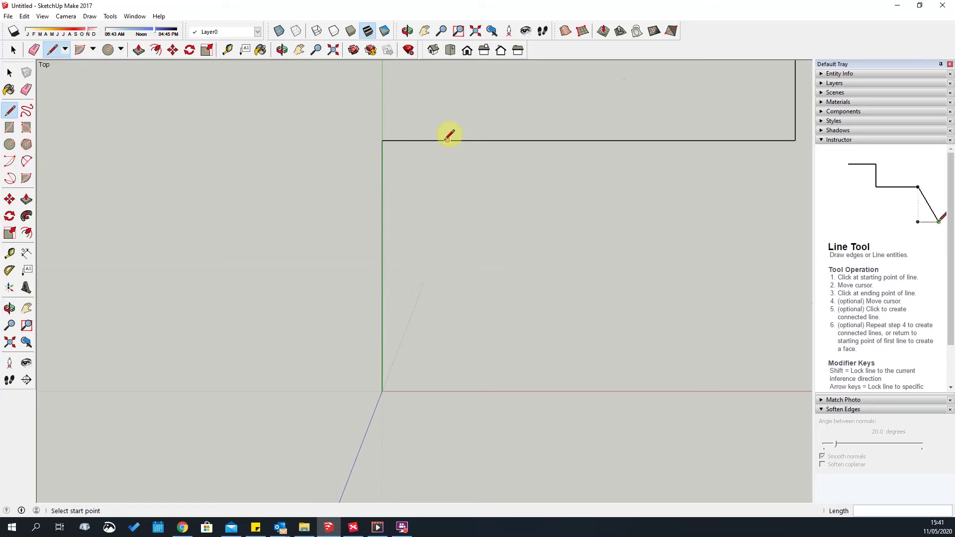
{"action": "key", "text": "a"}
{"action": "left_click", "coordinate": [382, 229]}
{"action": "left_click", "coordinate": [470, 140]}
{"action": "scroll", "coordinate": [221, 232], "scroll_direction": "down", "scroll_amount": 1}
{"action": "left_click", "coordinate": [357, 183]}
Round the path's second corner with a tangent 2-point arc of about 3504 mm radius.
{"action": "left_click", "coordinate": [577, 165]}
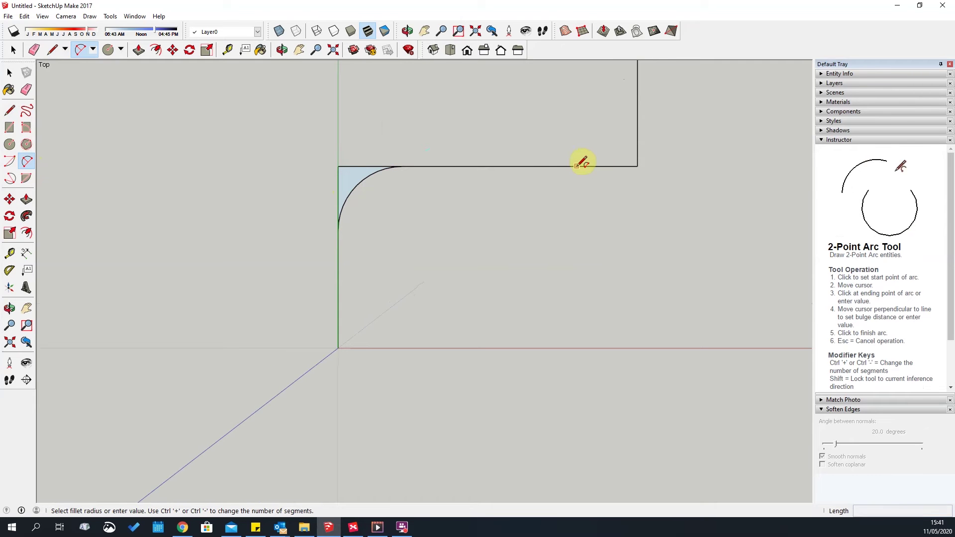
{"action": "left_click", "coordinate": [637, 104]}
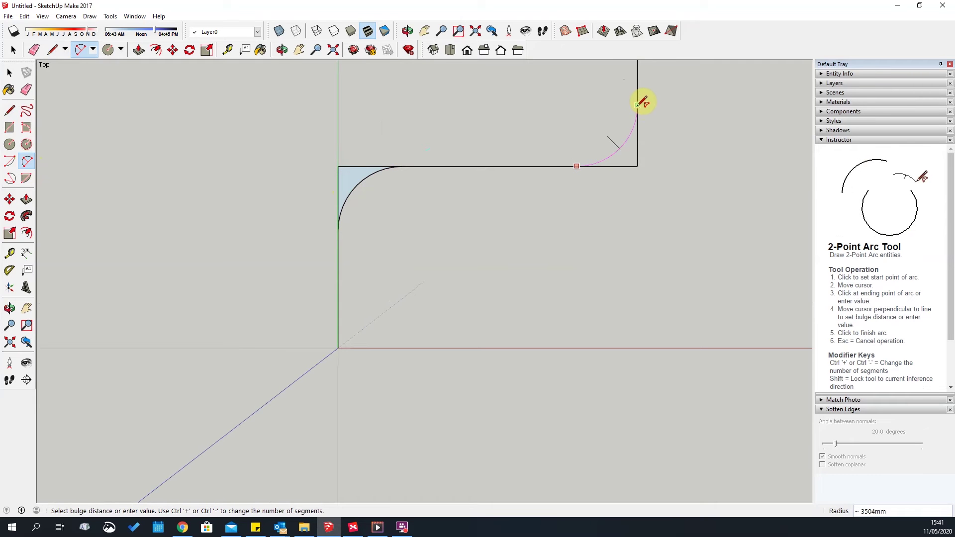
{"action": "left_click", "coordinate": [628, 143]}
{"action": "scroll", "coordinate": [646, 156], "scroll_direction": "up", "scroll_amount": 3}
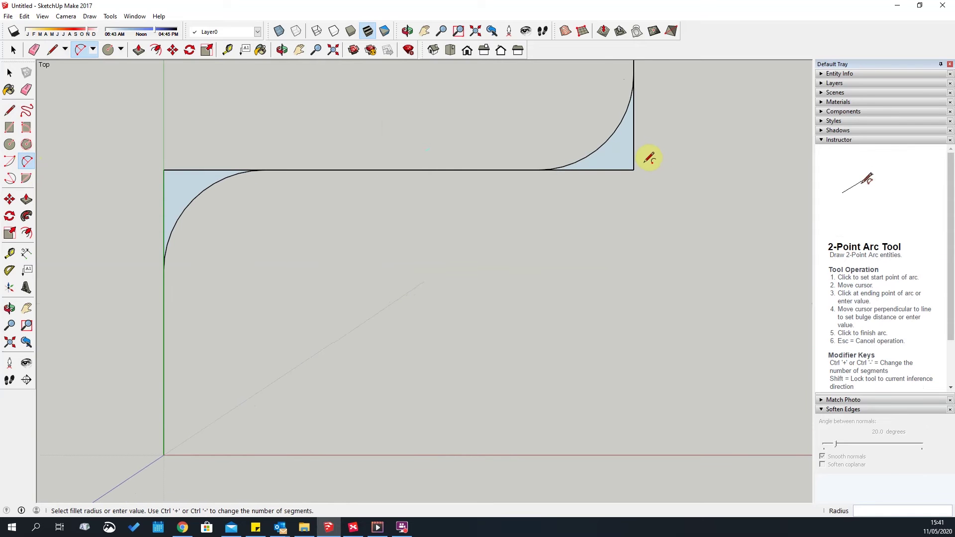
Erase the leftover straight corner segments outside both arcs to leave one smooth curved path.
{"action": "scroll", "coordinate": [649, 158], "scroll_direction": "up", "scroll_amount": 1}
{"action": "left_click", "coordinate": [27, 89]}
{"action": "left_click", "coordinate": [619, 154]}
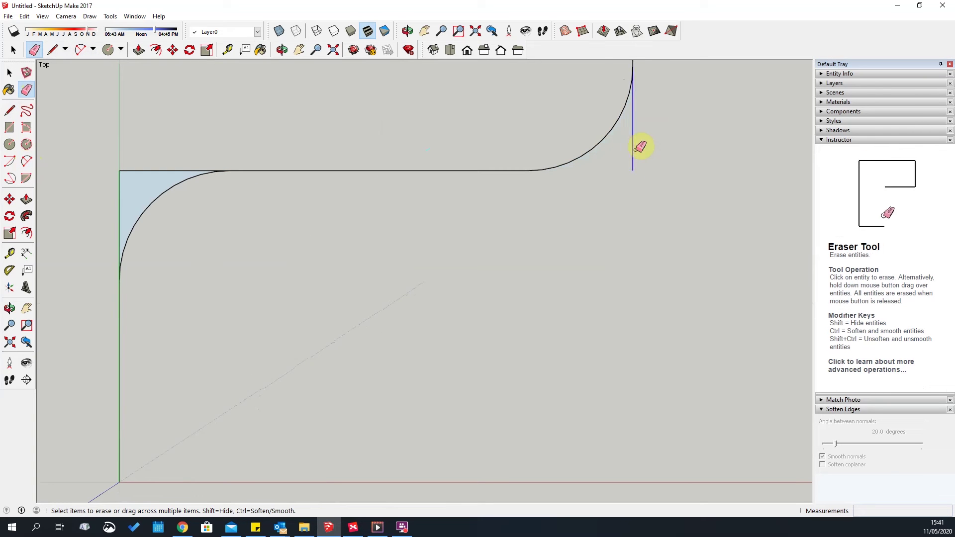
{"action": "key", "text": "ctrl+z"}
{"action": "mouse_move", "coordinate": [292, 409]}
{"action": "middle_mouse_down"}
{"action": "mouse_move", "coordinate": [458, 173]}
{"action": "mouse_move", "coordinate": [469, 85]}
{"action": "mouse_move", "coordinate": [490, 292]}
{"action": "mouse_move", "coordinate": [323, 369]}
{"action": "mouse_move", "coordinate": [8, 363]}
{"action": "mouse_move", "coordinate": [372, 284]}
{"action": "mouse_move", "coordinate": [441, 342]}
{"action": "mouse_move", "coordinate": [428, 309]}
{"action": "mouse_move", "coordinate": [290, 299]}
{"action": "middle_mouse_up"}
{"action": "key", "text": "space"}
Draw a tall vertical rectangle standing at the free end of the curved path.
{"action": "scroll", "coordinate": [219, 294], "scroll_direction": "up", "scroll_amount": 4}
{"action": "left_click", "coordinate": [9, 128]}
{"action": "middle_click_drag", "start_coordinate": [198, 293], "coordinate": [323, 271]}
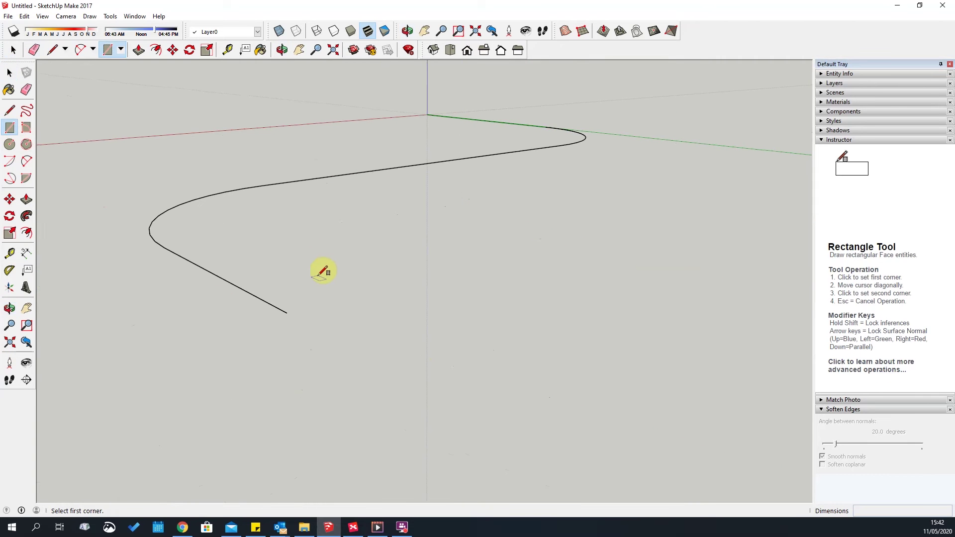
{"action": "left_click", "coordinate": [286, 311]}
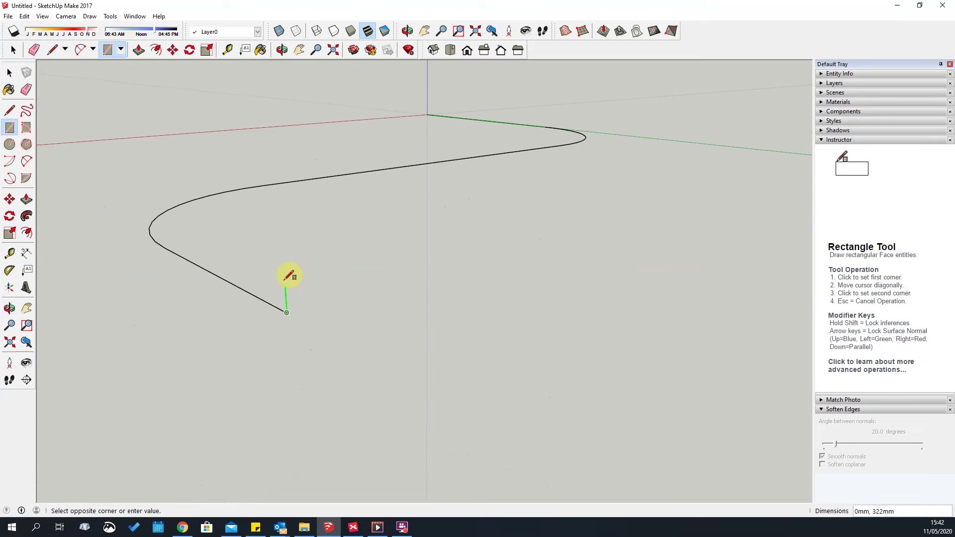
{"action": "left_click", "coordinate": [327, 227]}
{"action": "scroll", "coordinate": [293, 247], "scroll_direction": "up", "scroll_amount": 3}
{"action": "scroll", "coordinate": [294, 247], "scroll_direction": "up", "scroll_amount": 2}
{"action": "scroll", "coordinate": [247, 228], "scroll_direction": "down", "scroll_amount": 5}
{"action": "middle_click_drag", "start_coordinate": [258, 234], "coordinate": [358, 298]}
{"action": "middle_click_drag", "start_coordinate": [267, 174], "coordinate": [308, 243]}
{"action": "key", "text": "space"}
{"action": "middle_click_drag", "start_coordinate": [433, 260], "coordinate": [393, 271]}
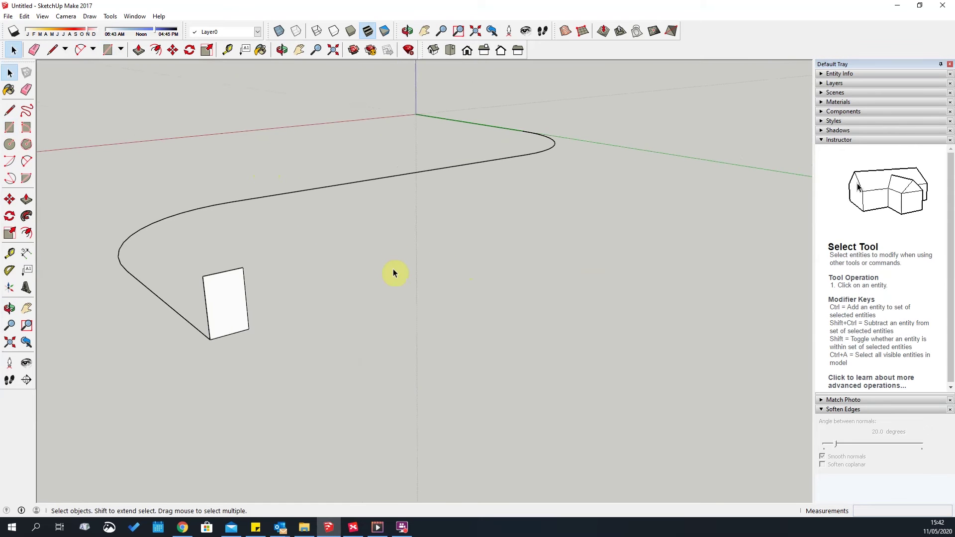
Place a guide line about 120 mm below the rectangle's top edge with the Tape Measure tool.
{"action": "scroll", "coordinate": [393, 271], "scroll_direction": "up", "scroll_amount": 5}
{"action": "middle_click_drag", "start_coordinate": [293, 329], "coordinate": [292, 288]}
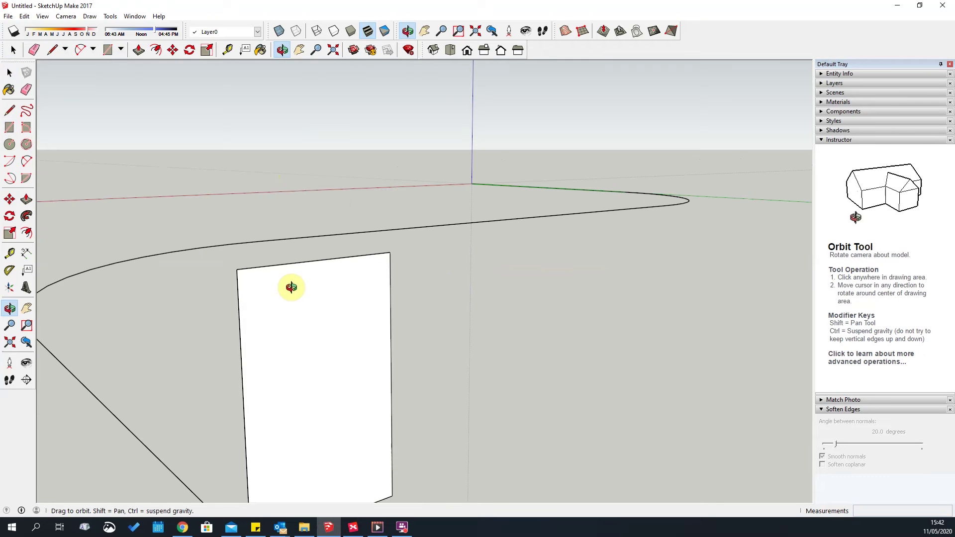
{"action": "left_click", "coordinate": [78, 50]}
{"action": "scroll", "coordinate": [199, 167], "scroll_direction": "down", "scroll_amount": 3}
{"action": "middle_click_drag", "start_coordinate": [162, 249], "coordinate": [42, 207]}
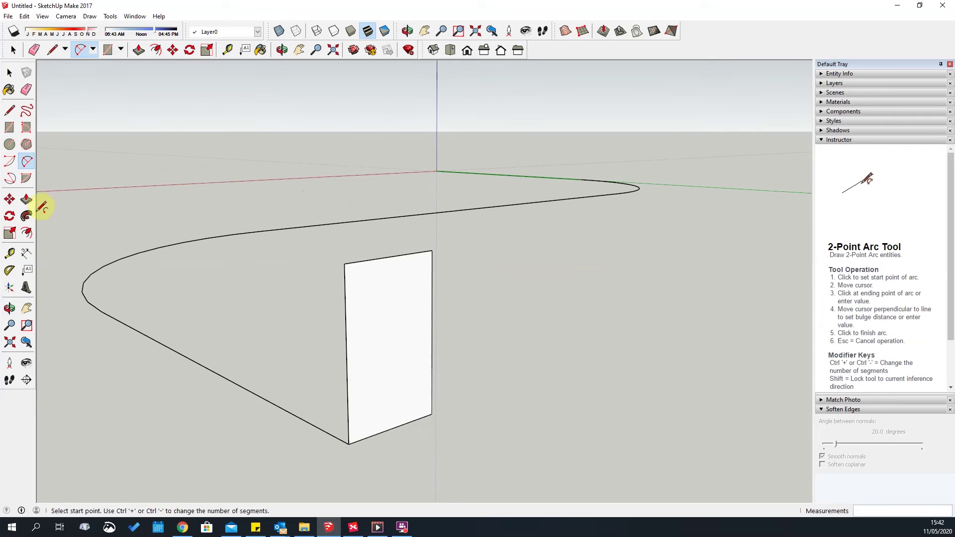
{"action": "key", "text": "t"}
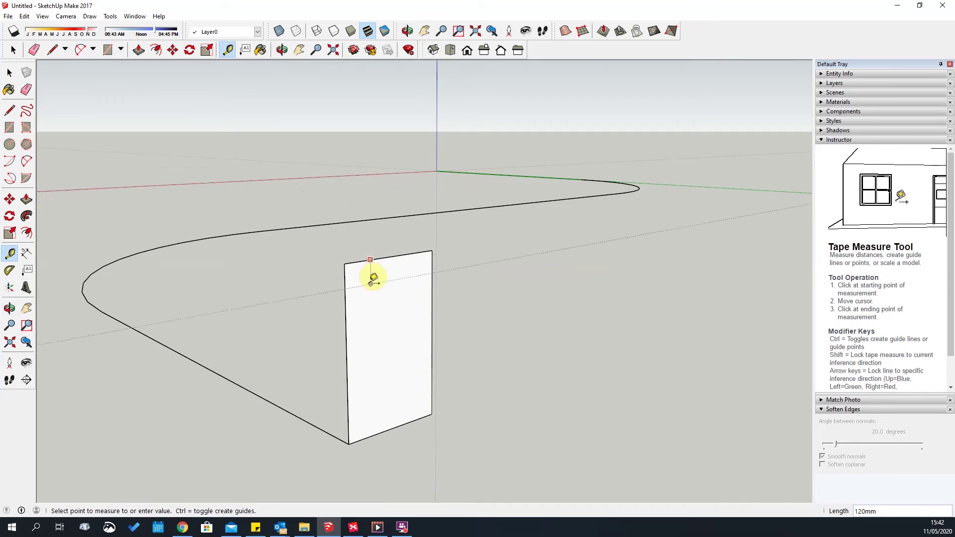
{"action": "middle_click_drag", "start_coordinate": [482, 330], "coordinate": [405, 247]}
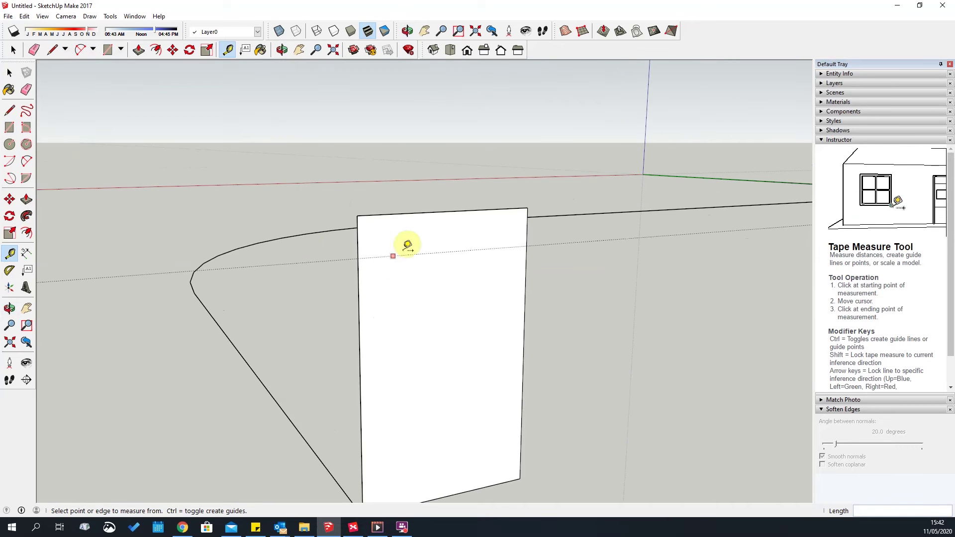
Draw a rounding arc at the rectangle's upper corner above the path, from the guide line to the top edge.
{"action": "left_click", "coordinate": [26, 162]}
{"action": "left_click", "coordinate": [357, 258]}
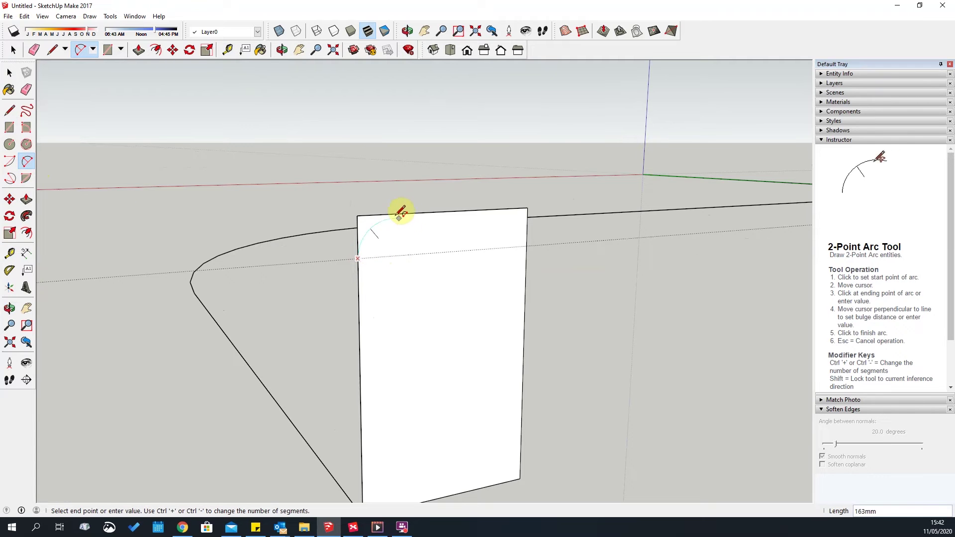
{"action": "left_click", "coordinate": [396, 213]}
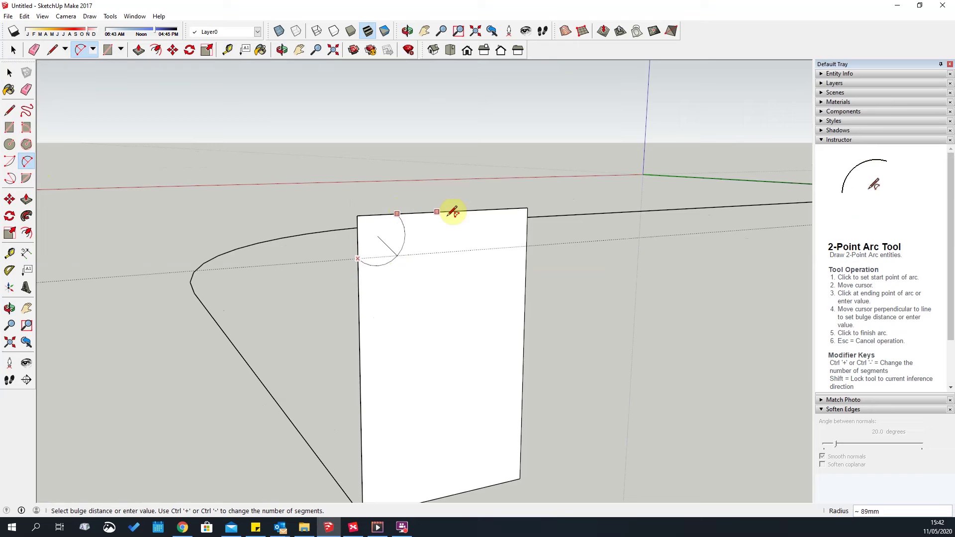
{"action": "left_click", "coordinate": [378, 222]}
Draw a matching rounding arc at the rectangle's opposite upper corner, from the guide line to the top edge.
{"action": "scroll", "coordinate": [542, 243], "scroll_direction": "up", "scroll_amount": 3}
{"action": "scroll", "coordinate": [499, 247], "scroll_direction": "down", "scroll_amount": 3}
{"action": "left_click", "coordinate": [432, 258]}
{"action": "left_click", "coordinate": [432, 259]}
{"action": "left_click", "coordinate": [397, 213]}
{"action": "left_click", "coordinate": [419, 216]}
Erase the square corner edges outside both arcs to finish the profile's rounded top.
{"action": "key", "text": "e"}
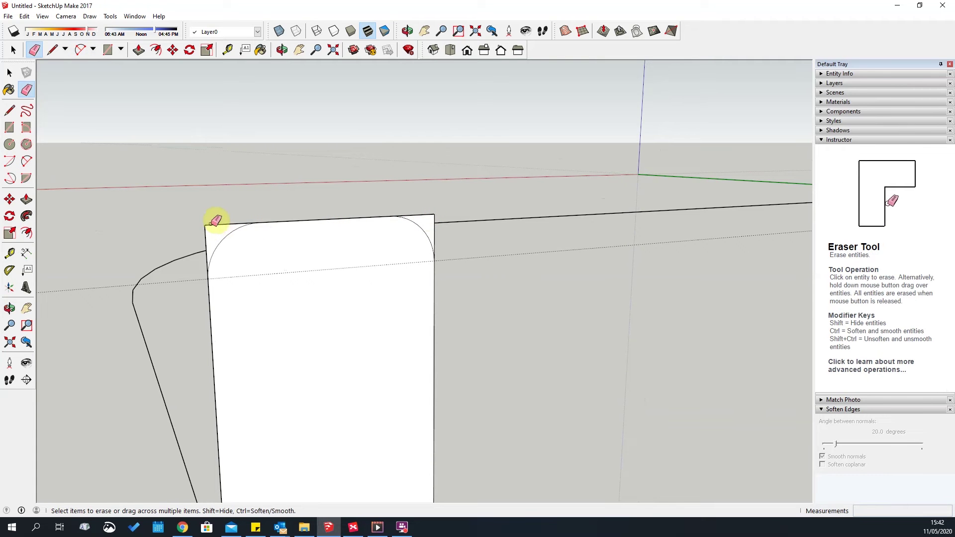
{"action": "left_click_drag", "start_coordinate": [209, 228], "coordinate": [440, 216]}
{"action": "scroll", "coordinate": [440, 287], "scroll_direction": "down", "scroll_amount": 5}
{"action": "scroll", "coordinate": [441, 287], "scroll_direction": "up", "scroll_amount": 5}
{"action": "middle_click_drag", "start_coordinate": [441, 288], "coordinate": [497, 358]}
{"action": "scroll", "coordinate": [497, 359], "scroll_direction": "down", "scroll_amount": 5}
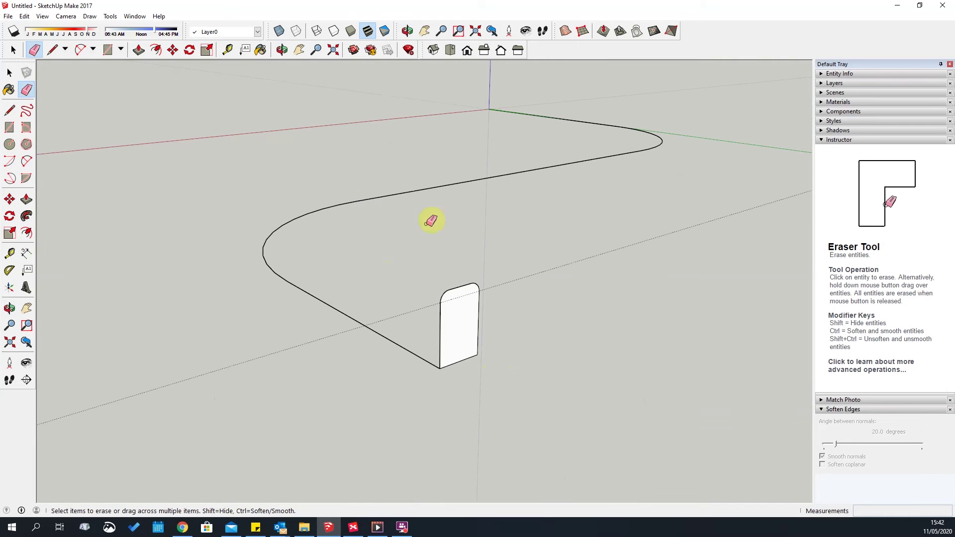
Draw a small rectangle on the profile's bottom edge and erase the shared bottom segment to open a notch.
{"action": "scroll", "coordinate": [491, 337], "scroll_direction": "up", "scroll_amount": 2}
{"action": "scroll", "coordinate": [478, 366], "scroll_direction": "up", "scroll_amount": 2}
{"action": "left_click", "coordinate": [10, 127]}
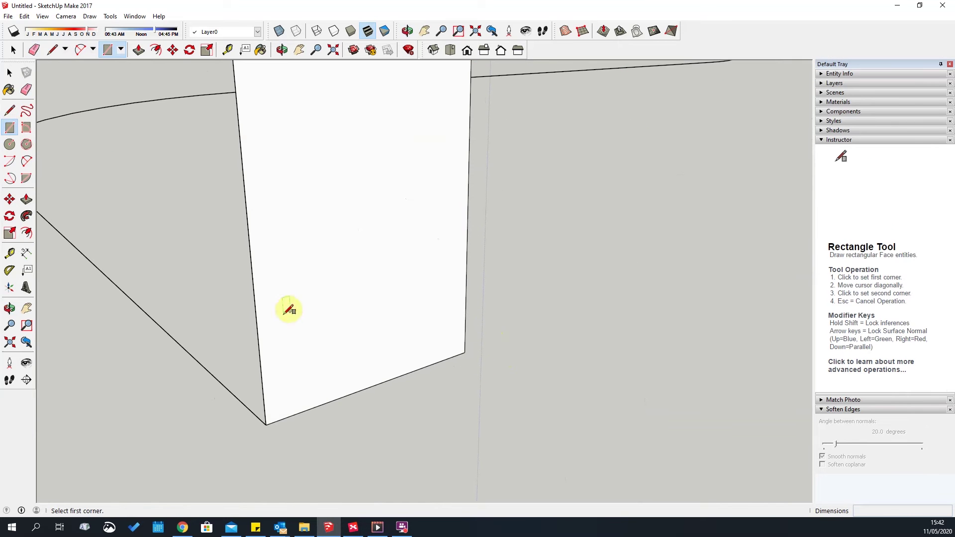
{"action": "left_click", "coordinate": [341, 397]}
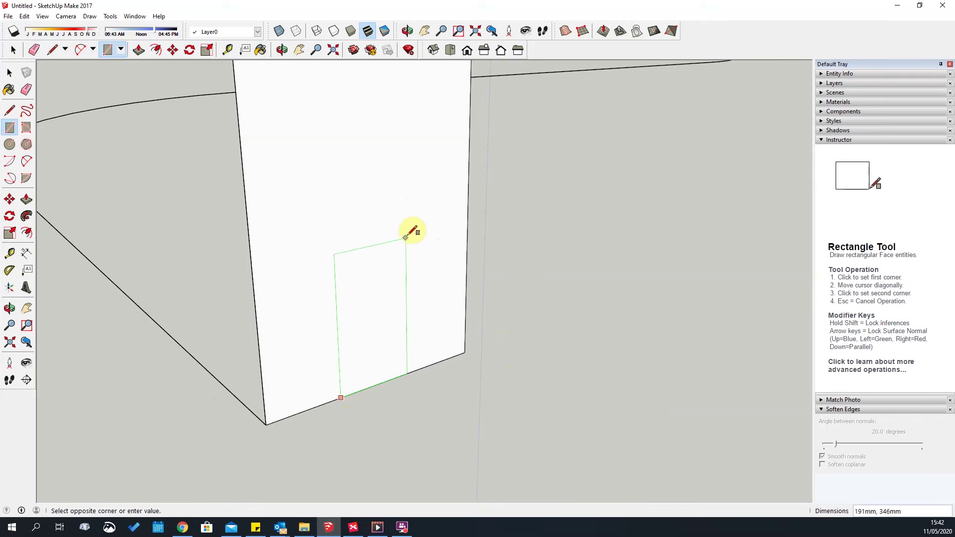
{"action": "left_click", "coordinate": [428, 219]}
{"action": "key", "text": "e"}
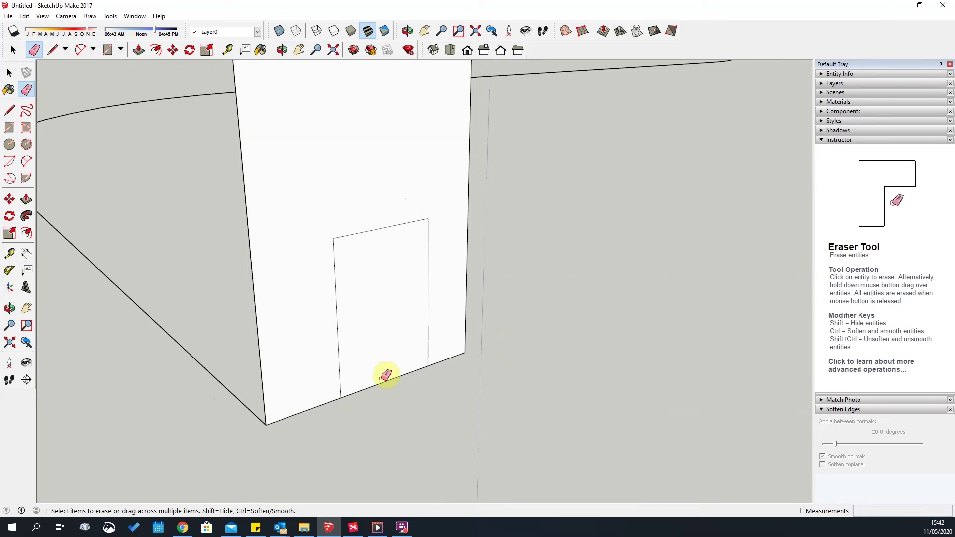
{"action": "left_click", "coordinate": [386, 380]}
{"action": "scroll", "coordinate": [461, 361], "scroll_direction": "down", "scroll_amount": 6}
Try to sweep the notched profile with Follow Me along the whole preselected path.
{"action": "key", "text": "space"}
{"action": "scroll", "coordinate": [520, 269], "scroll_direction": "down", "scroll_amount": 5}
{"action": "middle_click_drag", "start_coordinate": [392, 344], "coordinate": [409, 354]}
{"action": "middle_click_drag", "start_coordinate": [516, 271], "coordinate": [236, 307]}
{"action": "middle_click_drag", "start_coordinate": [761, 204], "coordinate": [461, 360]}
{"action": "middle_click_drag", "start_coordinate": [659, 329], "coordinate": [164, 293]}
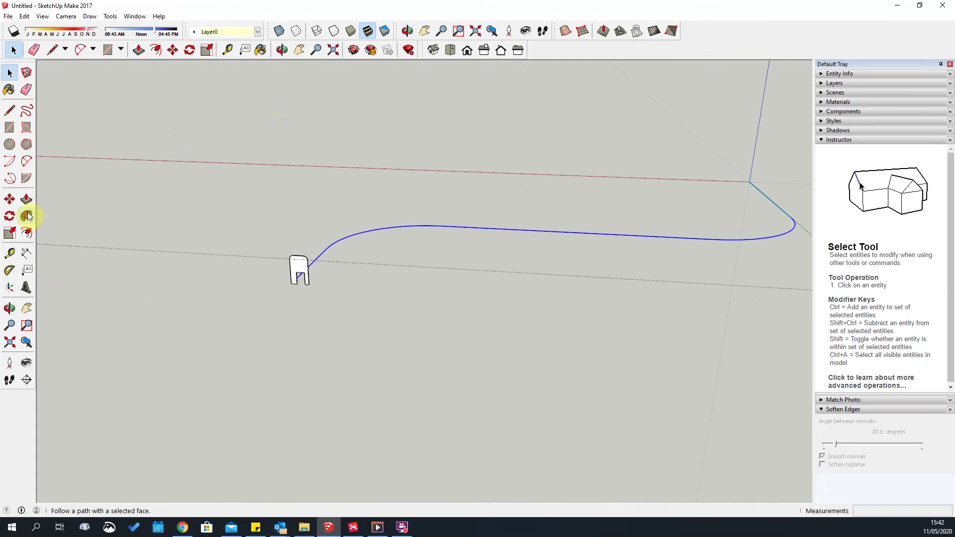
{"action": "left_click", "coordinate": [27, 216]}
{"action": "scroll", "coordinate": [235, 356], "scroll_direction": "down", "scroll_amount": 1}
{"action": "middle_click_drag", "start_coordinate": [235, 356], "coordinate": [378, 264]}
{"action": "key", "text": "ctrl+z"}
Sweep the notched profile manually with Follow Me along the curved path until it reaches the origin.
{"action": "key", "text": "space"}
{"action": "left_click", "coordinate": [27, 215]}
{"action": "middle_click_drag", "start_coordinate": [336, 305], "coordinate": [384, 238]}
{"action": "left_click", "coordinate": [371, 234]}
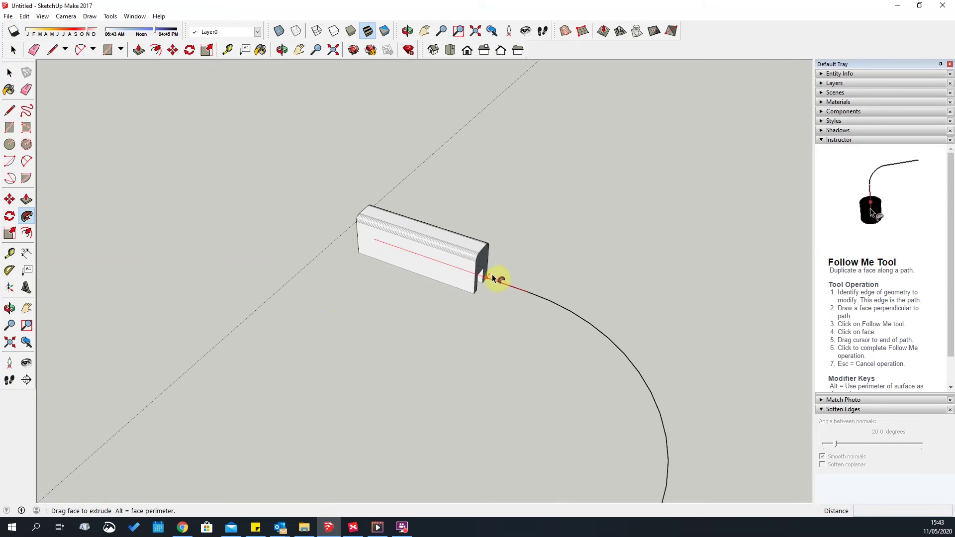
{"action": "scroll", "coordinate": [537, 294], "scroll_direction": "down", "scroll_amount": 6}
{"action": "scroll", "coordinate": [583, 387], "scroll_direction": "down", "scroll_amount": 4}
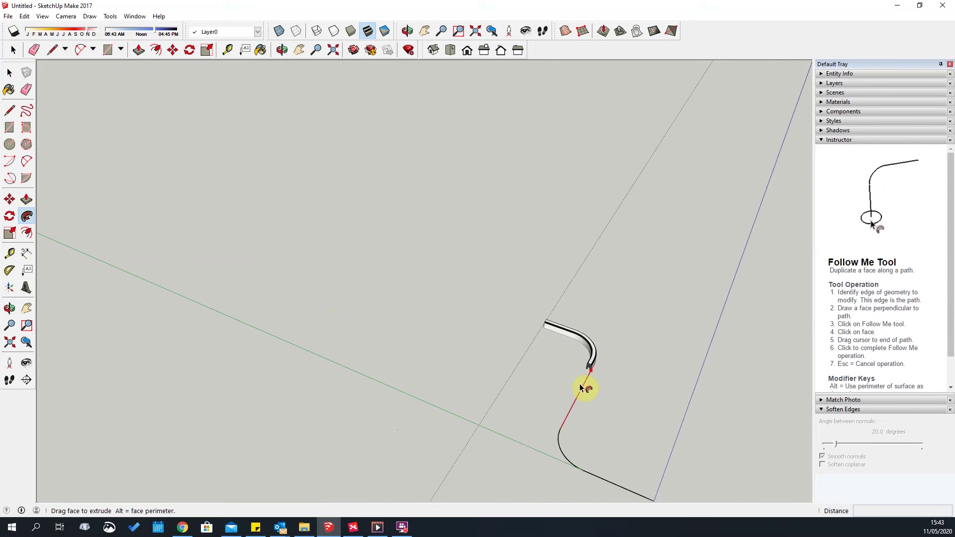
{"action": "scroll", "coordinate": [562, 419], "scroll_direction": "up", "scroll_amount": 3}
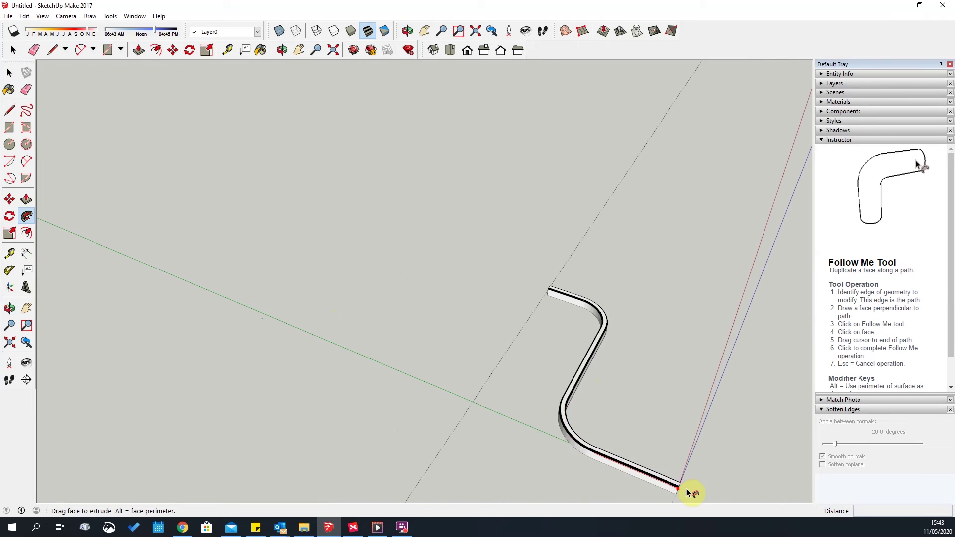
{"action": "middle_click_drag", "start_coordinate": [679, 485], "coordinate": [507, 237]}
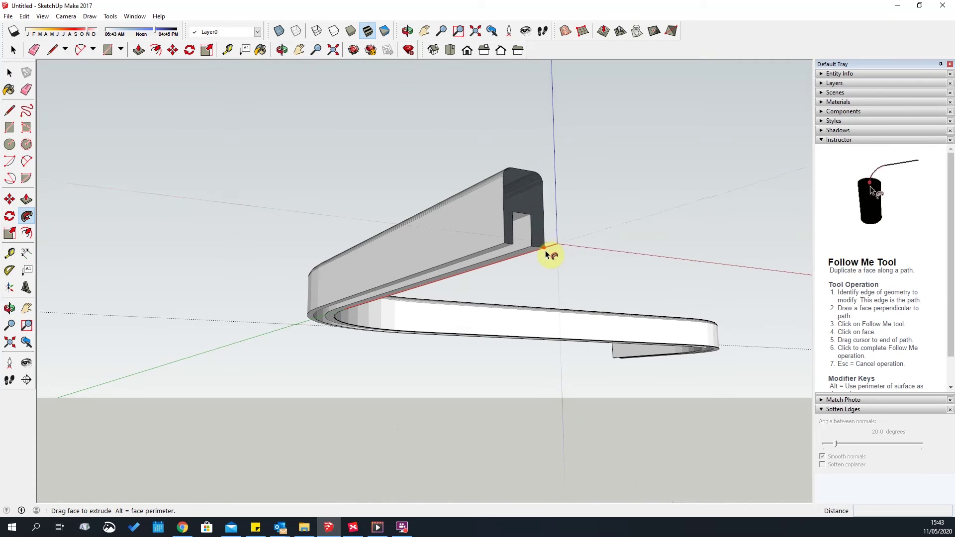
{"action": "left_click", "coordinate": [556, 245]}
Undo the last operation and delete all the geometry of the path model.
{"action": "middle_click_drag", "start_coordinate": [648, 184], "coordinate": [366, 277]}
{"action": "scroll", "coordinate": [515, 289], "scroll_direction": "down", "scroll_amount": 3}
{"action": "middle_click_drag", "start_coordinate": [515, 288], "coordinate": [495, 326]}
{"action": "key", "text": "ctrl+z"}
{"action": "scroll", "coordinate": [492, 318], "scroll_direction": "down", "scroll_amount": 2}
{"action": "key", "text": "space"}
{"action": "left_click_drag", "start_coordinate": [163, 194], "coordinate": [680, 402]}
{"action": "key", "text": "Delete"}
Draw a large rectangle on the ground and a smaller one overlapping the middle of its long edge facing the red axis.
{"action": "middle_click_drag", "start_coordinate": [344, 306], "coordinate": [437, 293]}
{"action": "key", "text": "r"}
{"action": "left_click", "coordinate": [398, 218]}
{"action": "left_click", "coordinate": [742, 384]}
{"action": "left_click", "coordinate": [521, 316]}
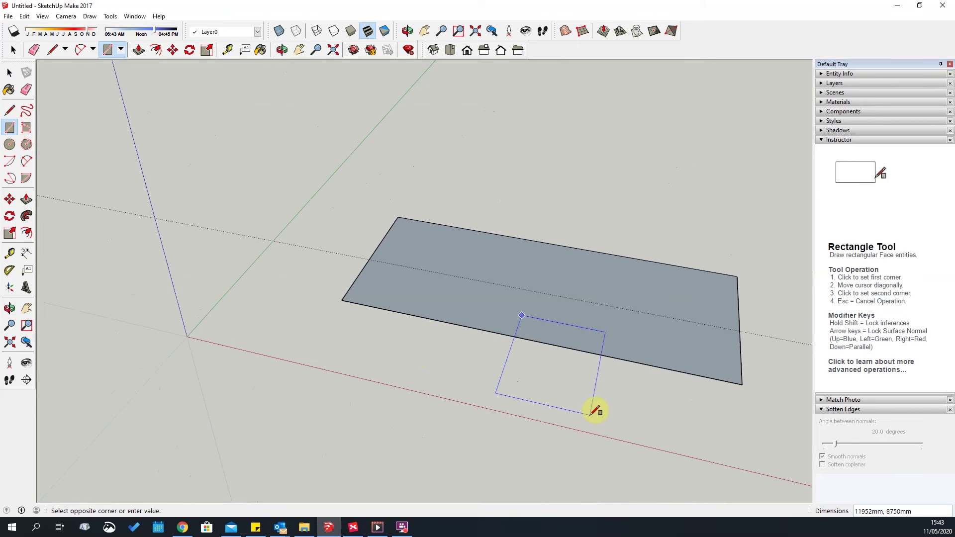
{"action": "left_click", "coordinate": [612, 417]}
Erase the inner overlapping edges to merge the two rectangles into a single T-shaped face.
{"action": "scroll", "coordinate": [614, 336], "scroll_direction": "up", "scroll_amount": 3}
{"action": "key", "text": "e"}
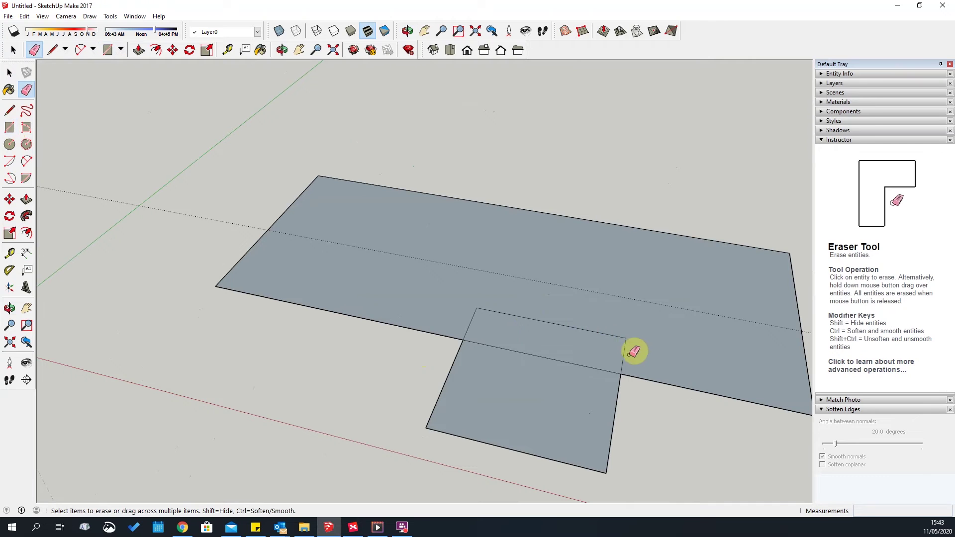
{"action": "left_click_drag", "start_coordinate": [571, 330], "coordinate": [458, 309]}
{"action": "left_click_drag", "start_coordinate": [519, 339], "coordinate": [513, 356]}
{"action": "scroll", "coordinate": [515, 350], "scroll_direction": "down", "scroll_amount": 2}
Extrude the T-shaped face upward with Push/Pull to form the building block.
{"action": "key", "text": "space"}
{"action": "left_click", "coordinate": [502, 350]}
{"action": "key", "text": "p"}
{"action": "left_click", "coordinate": [501, 344]}
{"action": "left_click", "coordinate": [514, 273]}
{"action": "key", "text": "space"}
{"action": "scroll", "coordinate": [514, 273], "scroll_direction": "down", "scroll_amount": 2}
Place a Tape Measure guide parallel to the block's rear long edge, running through the midpoint of the top face's short edge.
{"action": "middle_click_drag", "start_coordinate": [555, 413], "coordinate": [502, 223]}
{"action": "scroll", "coordinate": [615, 261], "scroll_direction": "up", "scroll_amount": 3}
{"action": "middle_click_drag", "start_coordinate": [569, 302], "coordinate": [554, 330]}
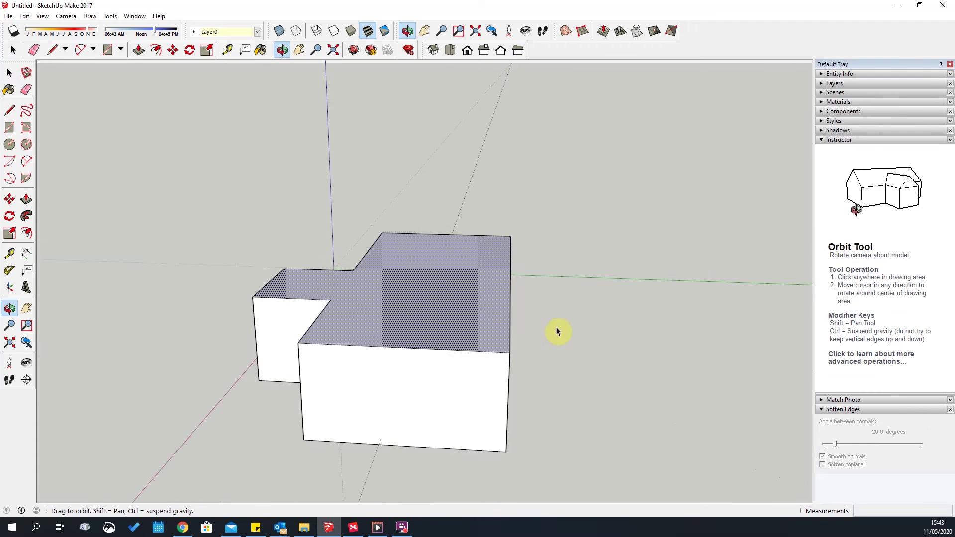
{"action": "scroll", "coordinate": [520, 279], "scroll_direction": "up", "scroll_amount": 3}
{"action": "scroll", "coordinate": [520, 279], "scroll_direction": "down", "scroll_amount": 3}
{"action": "middle_click_drag", "start_coordinate": [408, 249], "coordinate": [482, 276]}
{"action": "scroll", "coordinate": [562, 328], "scroll_direction": "up", "scroll_amount": 2}
{"action": "middle_click_drag", "start_coordinate": [45, 156], "coordinate": [56, 156]}
{"action": "left_click", "coordinate": [579, 290]}
{"action": "middle_click_drag", "start_coordinate": [579, 293], "coordinate": [476, 287]}
{"action": "left_click", "coordinate": [10, 253]}
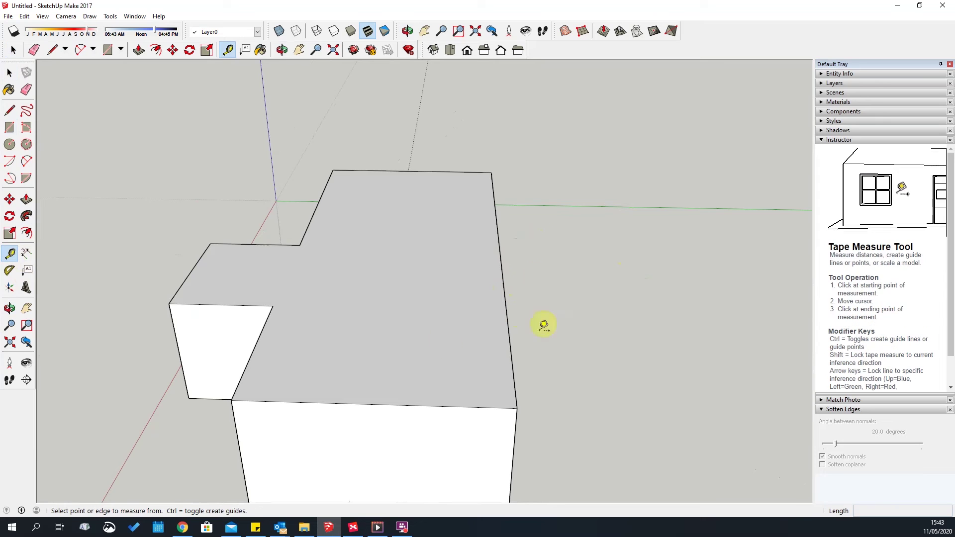
{"action": "left_click", "coordinate": [501, 265]}
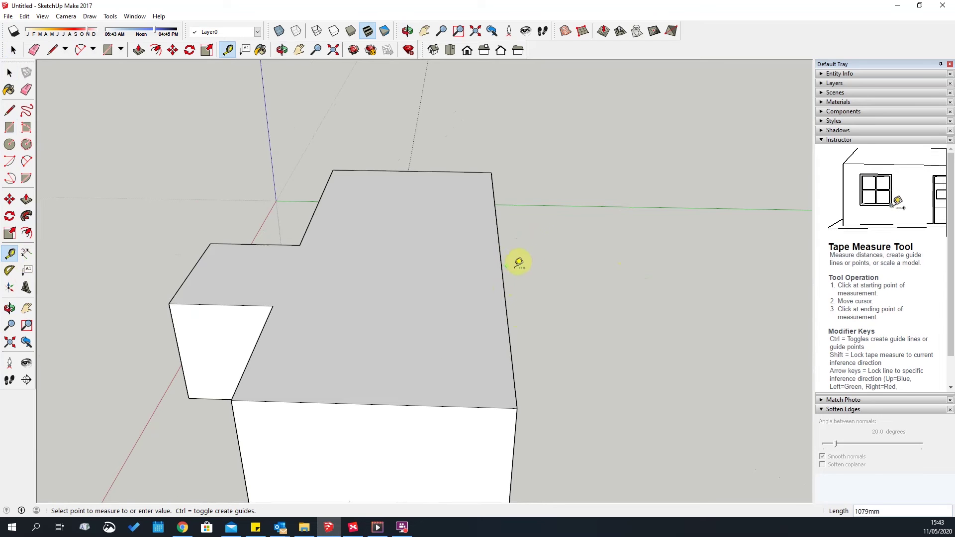
{"action": "left_click", "coordinate": [373, 393]}
Draw a line across the top face from the rear long edge perpendicular to the central guide.
{"action": "middle_click_drag", "start_coordinate": [601, 322], "coordinate": [186, 212]}
{"action": "key", "text": "r"}
{"action": "key", "text": "l"}
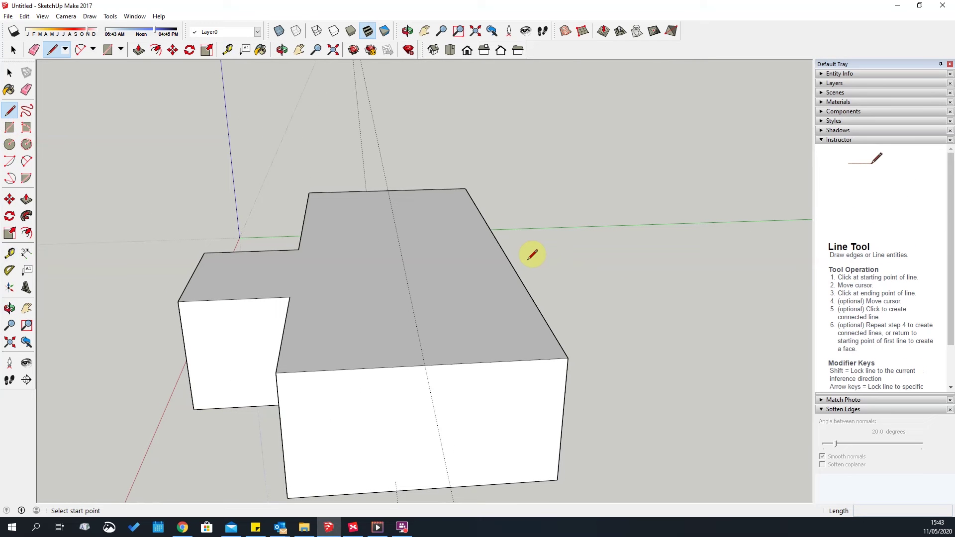
{"action": "left_click", "coordinate": [501, 247]}
{"action": "left_click", "coordinate": [400, 252]}
{"action": "left_click", "coordinate": [400, 190]}
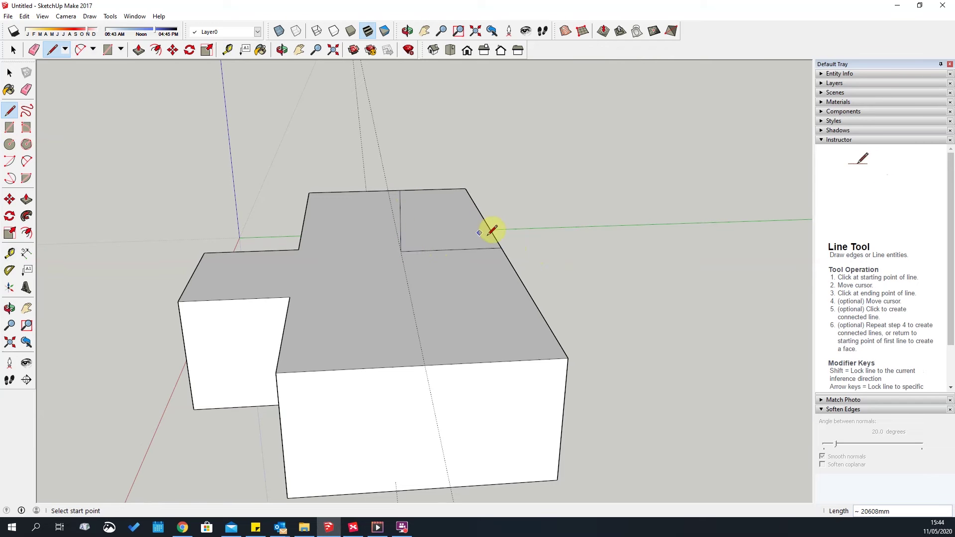
{"action": "left_click", "coordinate": [500, 247]}
Draw a vertical line up from the guide end and a sloping line down to the rear edge, forming a triangular roof profile.
{"action": "middle_click_drag", "start_coordinate": [518, 241], "coordinate": [456, 314]}
{"action": "middle_click_drag", "start_coordinate": [475, 275], "coordinate": [640, 278]}
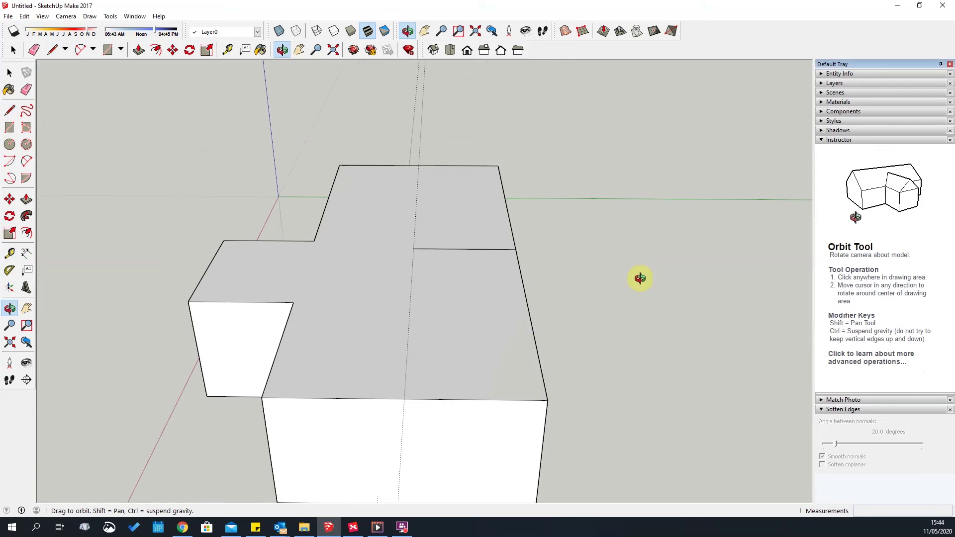
{"action": "middle_click_drag", "start_coordinate": [411, 264], "coordinate": [422, 257]}
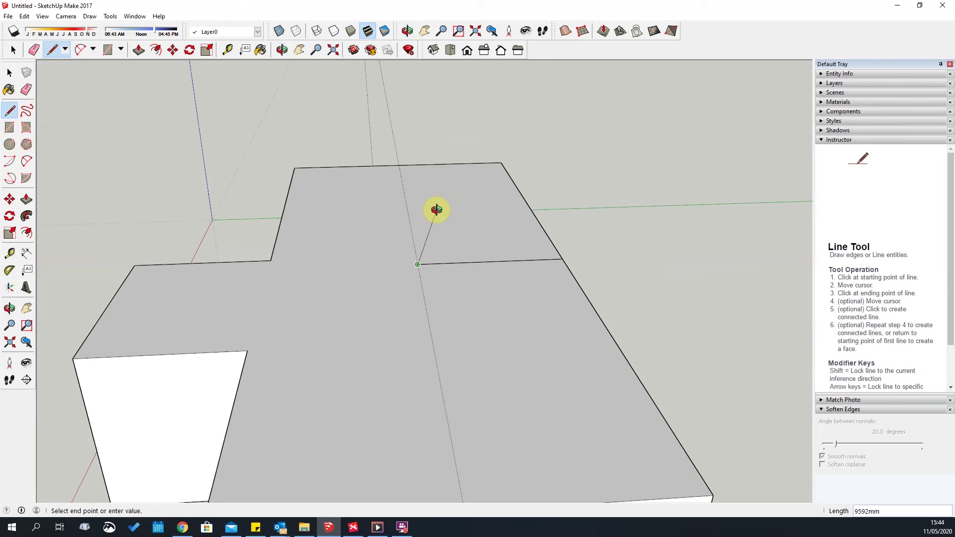
{"action": "middle_click_drag", "start_coordinate": [436, 210], "coordinate": [440, 143]}
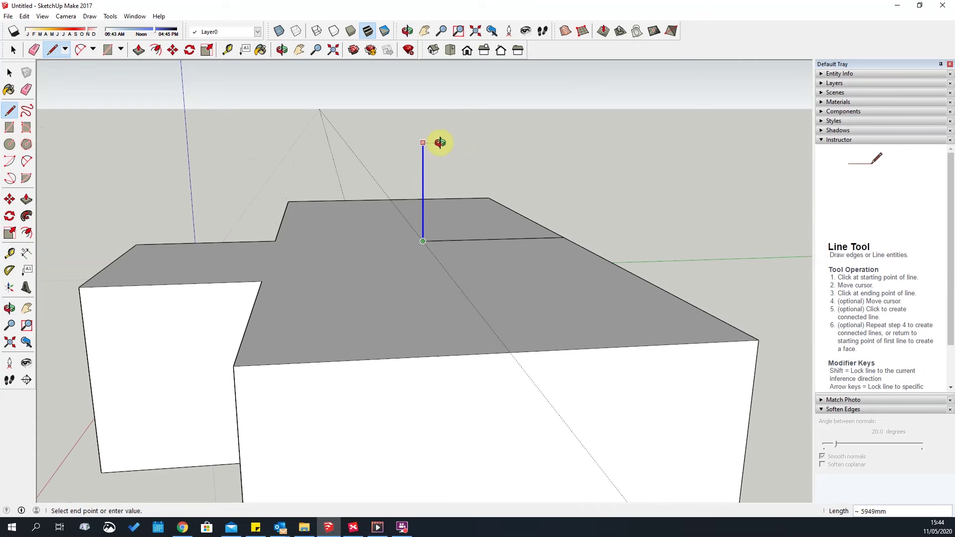
{"action": "left_click", "coordinate": [564, 236]}
Select the T-shaped top face as the path and sweep the triangular profile around it with Follow Me.
{"action": "key", "text": "space"}
{"action": "mouse_move", "coordinate": [661, 252]}
{"action": "middle_mouse_down"}
{"action": "mouse_move", "coordinate": [511, 242]}
{"action": "mouse_move", "coordinate": [567, 347]}
{"action": "mouse_move", "coordinate": [466, 350]}
{"action": "middle_mouse_up"}
{"action": "middle_click_drag", "start_coordinate": [357, 180], "coordinate": [441, 224]}
{"action": "left_click", "coordinate": [442, 225]}
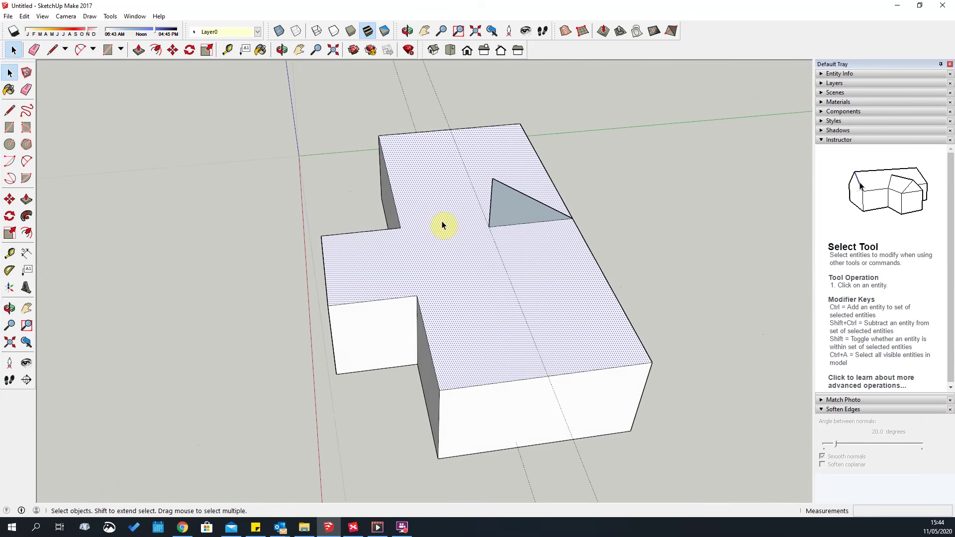
{"action": "left_click", "coordinate": [26, 216]}
{"action": "left_click", "coordinate": [531, 207]}
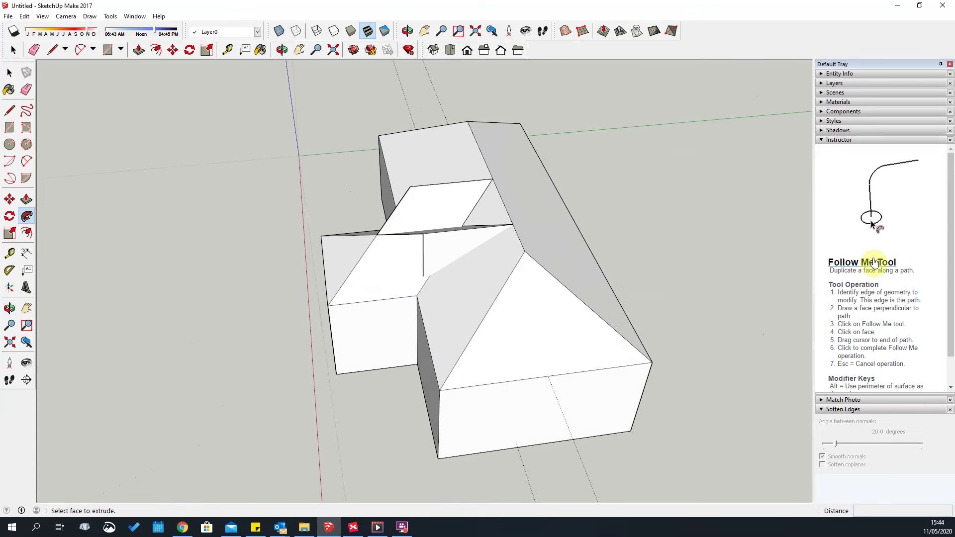
Turn on X-ray display and examine where the swept roof faces overlap above the projecting wing.
{"action": "middle_click_drag", "start_coordinate": [791, 266], "coordinate": [752, 277]}
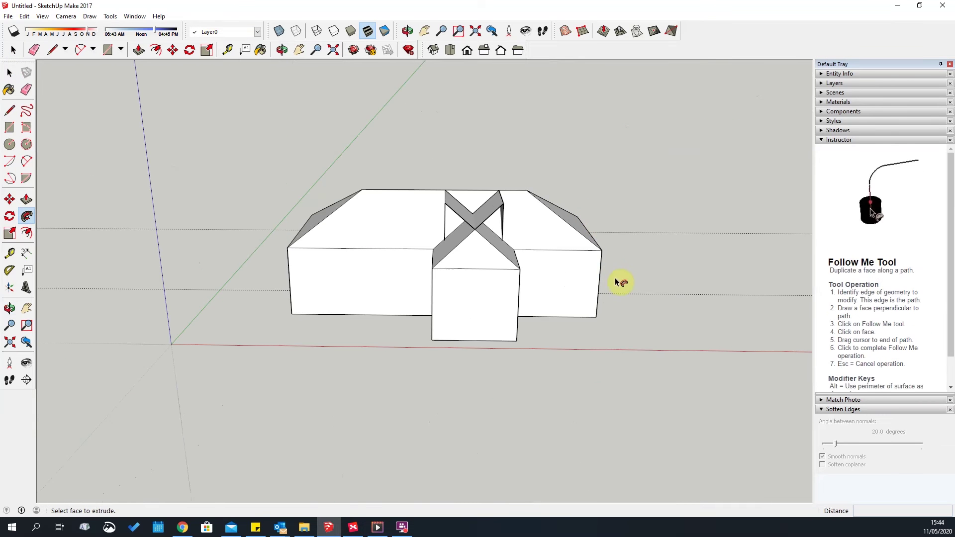
{"action": "key", "text": "space"}
{"action": "scroll", "coordinate": [454, 215], "scroll_direction": "up", "scroll_amount": 3}
{"action": "key", "text": "o"}
{"action": "left_click_drag", "start_coordinate": [559, 292], "coordinate": [508, 255]}
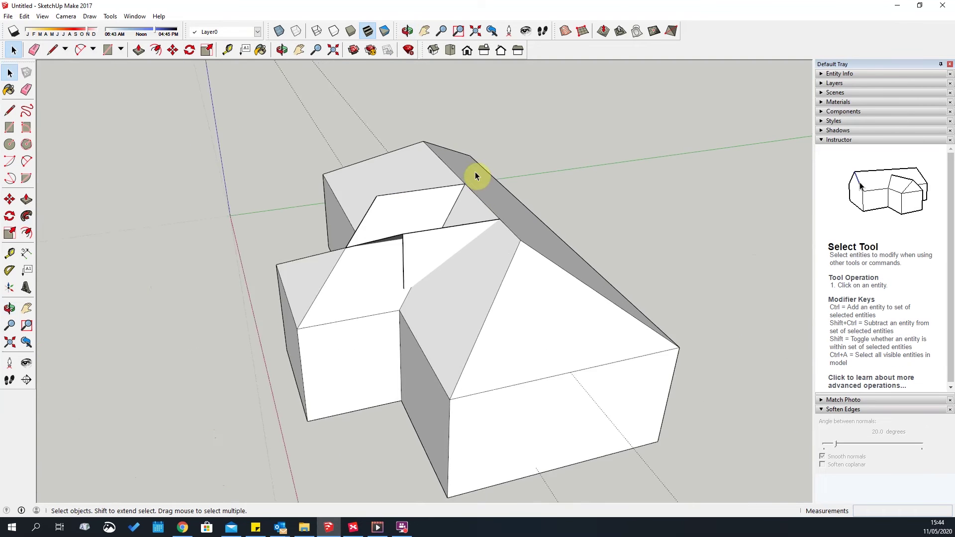
{"action": "scroll", "coordinate": [477, 181], "scroll_direction": "up", "scroll_amount": 5}
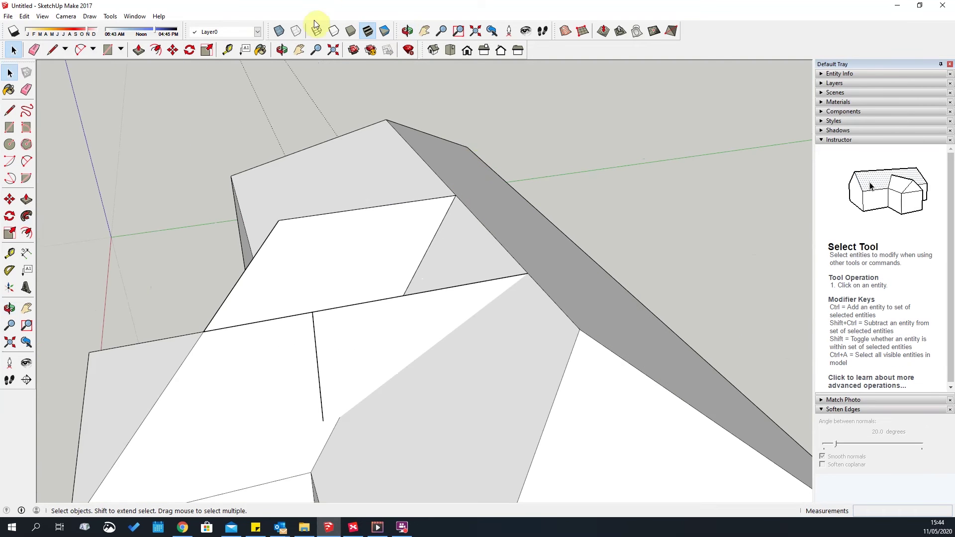
{"action": "left_click", "coordinate": [280, 36]}
{"action": "key", "text": "o"}
{"action": "left_click_drag", "start_coordinate": [328, 86], "coordinate": [613, 340]}
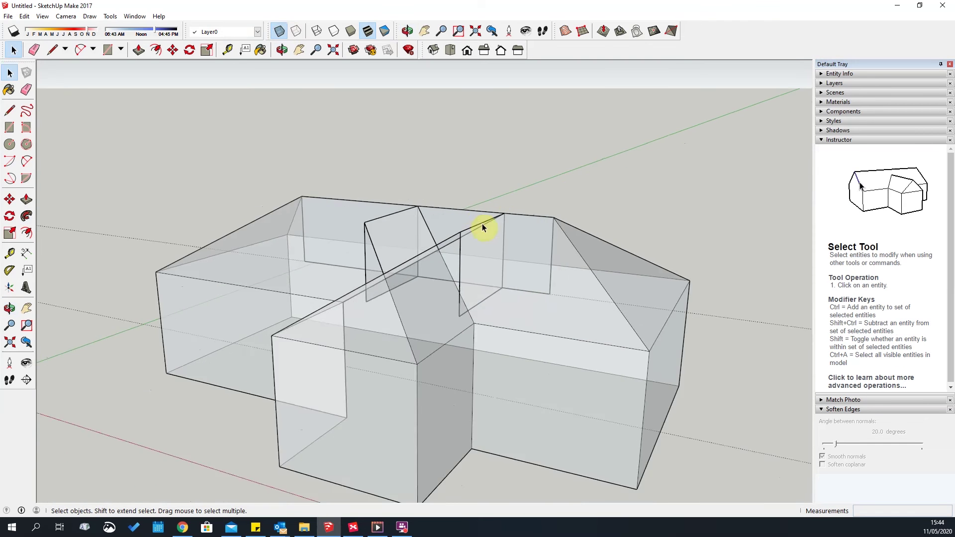
{"action": "middle_click_drag", "start_coordinate": [485, 223], "coordinate": [635, 379]}
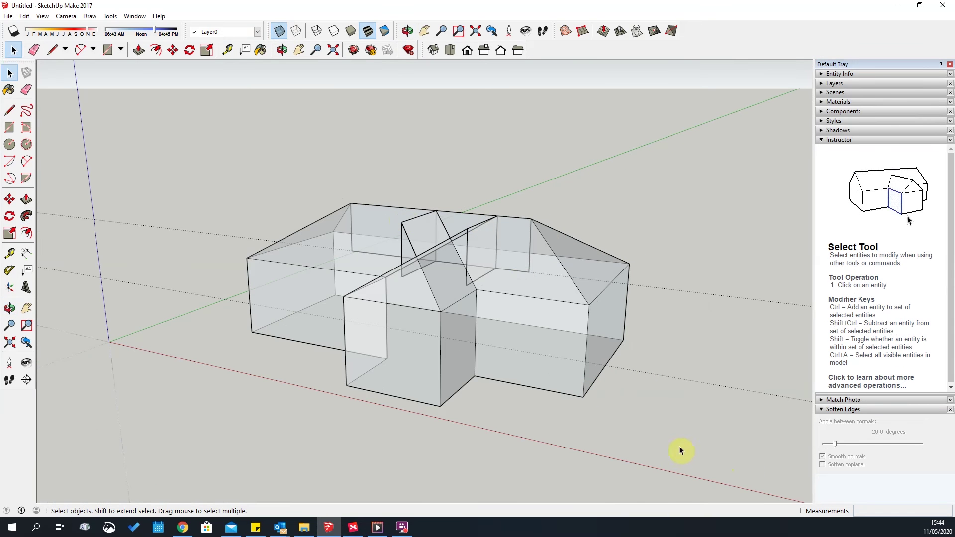
Select the whole building and intersect its faces with the selection.
{"action": "left_click_drag", "start_coordinate": [195, 162], "coordinate": [185, 155]}
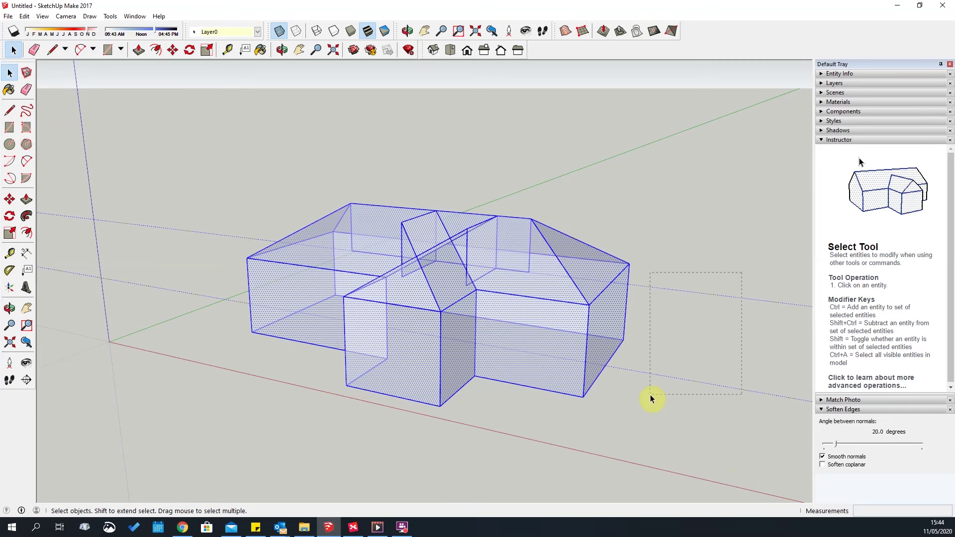
{"action": "left_click", "coordinate": [664, 413]}
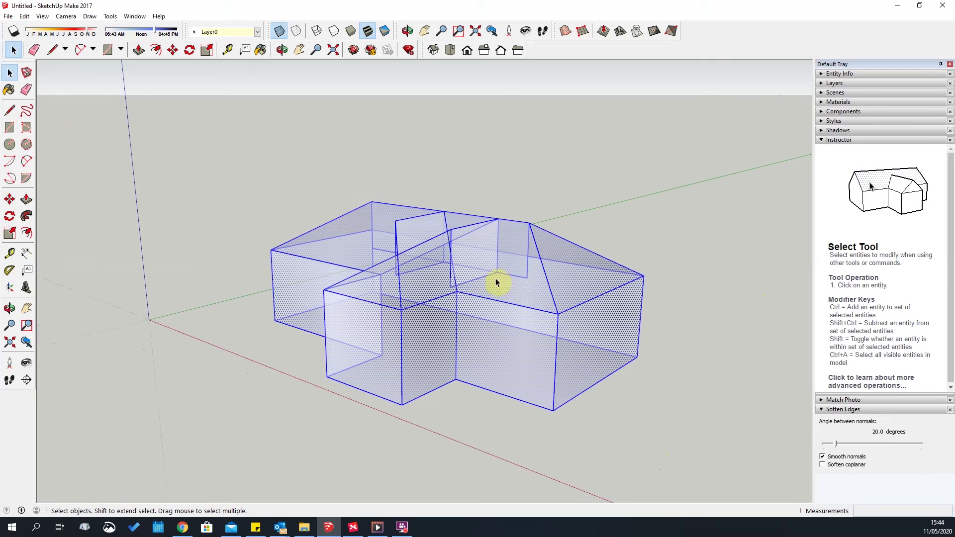
{"action": "right_click", "coordinate": [496, 280]}
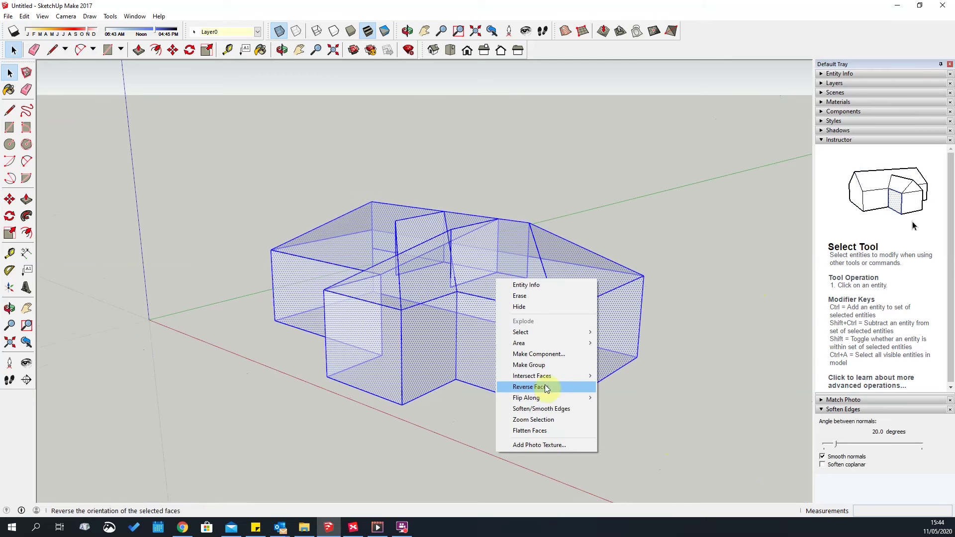
{"action": "mouse_move", "coordinate": [530, 379]}
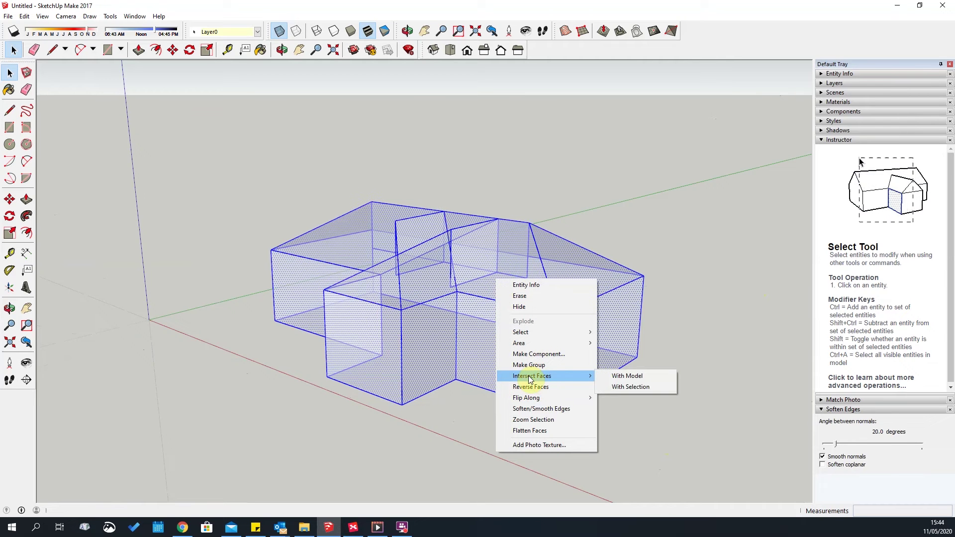
{"action": "left_click", "coordinate": [622, 386]}
Erase the stray roof panel edges on one side of the projecting wing near the main ridge.
{"action": "middle_click_drag", "start_coordinate": [505, 213], "coordinate": [513, 290]}
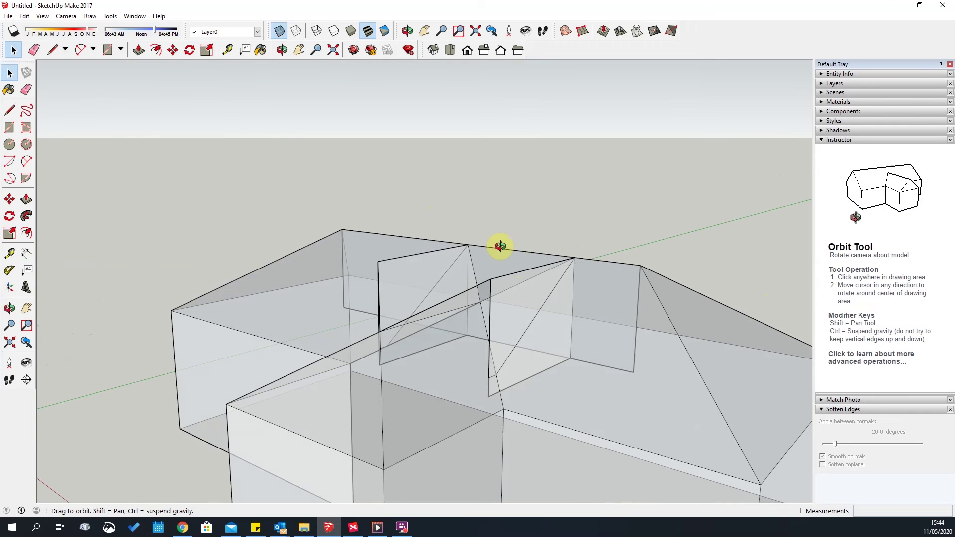
{"action": "mouse_move", "coordinate": [500, 245]}
{"action": "middle_mouse_down"}
{"action": "mouse_move", "coordinate": [448, 229]}
{"action": "mouse_move", "coordinate": [413, 199]}
{"action": "middle_mouse_up"}
{"action": "left_click", "coordinate": [26, 90]}
{"action": "left_click", "coordinate": [471, 217]}
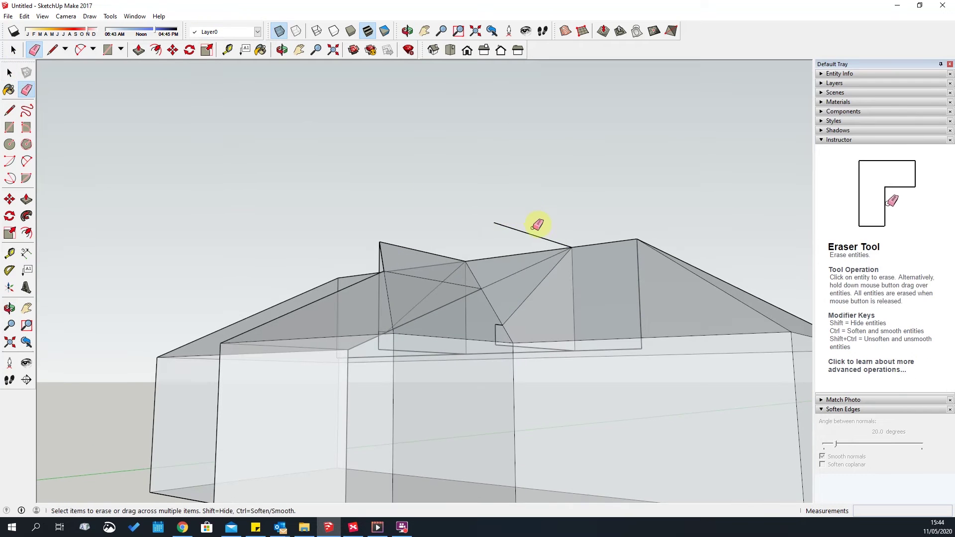
Try to erase the panel projecting above the wing's other roof slope and the leftover edges around it.
{"action": "left_click", "coordinate": [381, 242]}
{"action": "mouse_move", "coordinate": [381, 242]}
{"action": "middle_mouse_down"}
{"action": "mouse_move", "coordinate": [542, 320]}
{"action": "mouse_move", "coordinate": [545, 272]}
{"action": "middle_mouse_up"}
{"action": "left_click", "coordinate": [564, 292]}
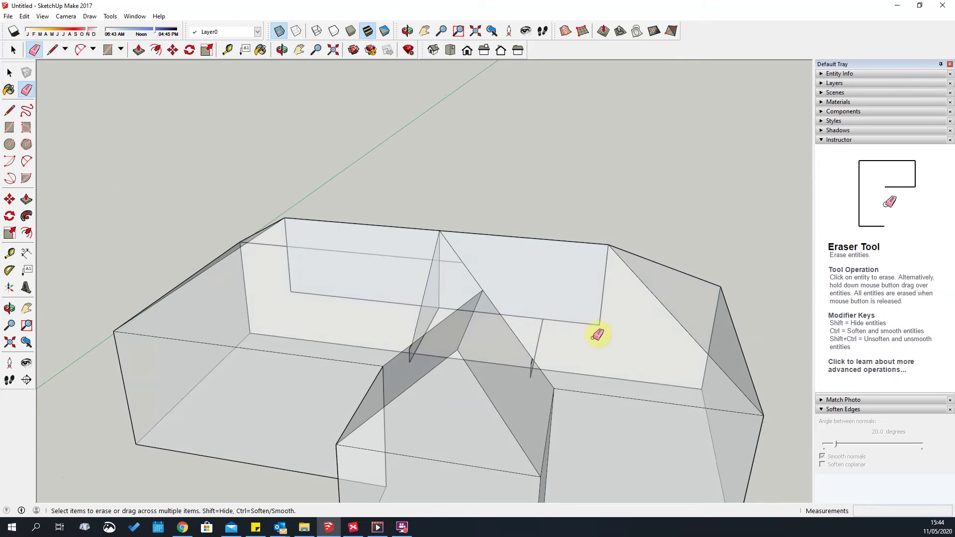
{"action": "middle_click_drag", "start_coordinate": [597, 335], "coordinate": [560, 333]}
{"action": "left_click", "coordinate": [545, 339]}
{"action": "mouse_move", "coordinate": [620, 362]}
{"action": "middle_mouse_down"}
{"action": "mouse_move", "coordinate": [433, 383]}
{"action": "mouse_move", "coordinate": [459, 369]}
{"action": "middle_mouse_up"}
{"action": "left_click", "coordinate": [591, 367]}
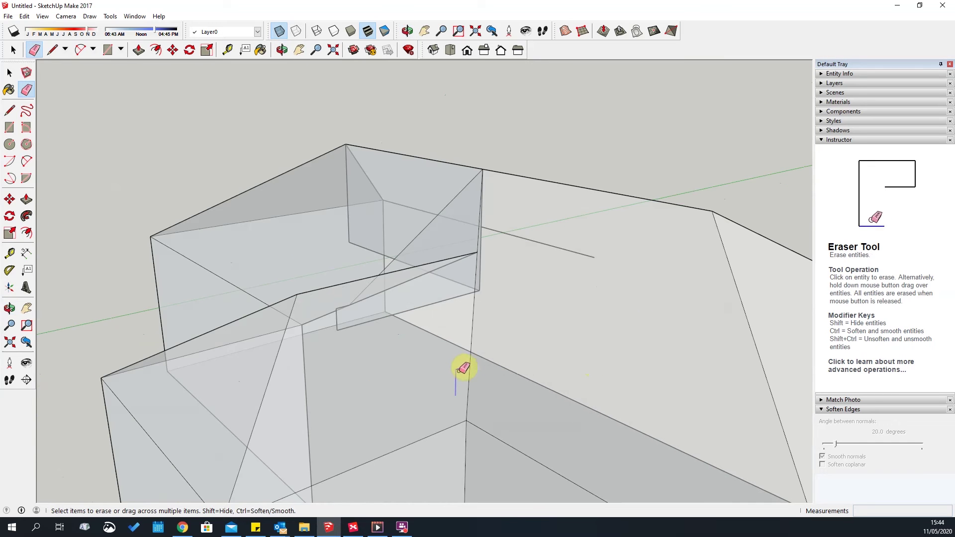
Try to clear the remaining stray edges and internal panels under the wing and main roof.
{"action": "mouse_move", "coordinate": [375, 347]}
{"action": "middle_mouse_down"}
{"action": "mouse_move", "coordinate": [514, 384]}
{"action": "mouse_move", "coordinate": [398, 335]}
{"action": "middle_mouse_up"}
{"action": "scroll", "coordinate": [398, 335], "scroll_direction": "up", "scroll_amount": 3}
{"action": "left_click_drag", "start_coordinate": [398, 334], "coordinate": [409, 369]}
{"action": "scroll", "coordinate": [458, 342], "scroll_direction": "down", "scroll_amount": 3}
{"action": "mouse_move", "coordinate": [377, 313]}
{"action": "middle_mouse_down"}
{"action": "mouse_move", "coordinate": [403, 279]}
{"action": "mouse_move", "coordinate": [467, 251]}
{"action": "middle_mouse_up"}
{"action": "left_click_drag", "start_coordinate": [467, 251], "coordinate": [455, 243]}
{"action": "scroll", "coordinate": [479, 251], "scroll_direction": "down", "scroll_amount": 3}
{"action": "middle_click_drag", "start_coordinate": [507, 243], "coordinate": [391, 279]}
{"action": "left_click_drag", "start_coordinate": [391, 279], "coordinate": [398, 275]}
{"action": "key", "text": "e"}
{"action": "mouse_move", "coordinate": [489, 222]}
{"action": "middle_mouse_down"}
{"action": "mouse_move", "coordinate": [587, 230]}
{"action": "mouse_move", "coordinate": [271, 236]}
{"action": "middle_mouse_up"}
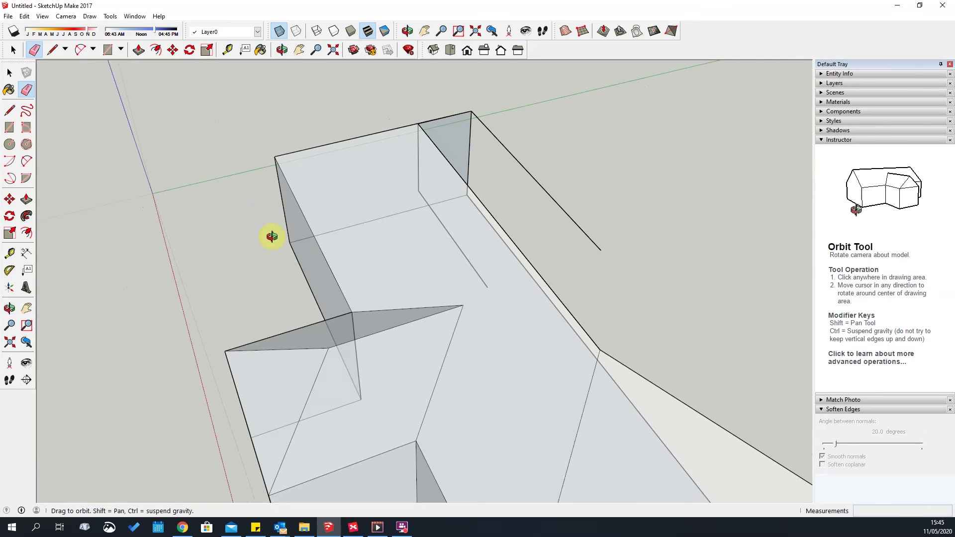
{"action": "mouse_move", "coordinate": [330, 136]}
{"action": "middle_mouse_down"}
{"action": "mouse_move", "coordinate": [220, 207]}
{"action": "mouse_move", "coordinate": [524, 211]}
{"action": "mouse_move", "coordinate": [676, 228]}
{"action": "middle_mouse_up"}
Undo the last roof edge erasures.
{"action": "key", "text": "ctrl+z"}
{"action": "key", "text": "ctrl+z"}
{"action": "key", "text": "ctrl+z"}
Erase the leftover vertical edge of the internal panel beneath the main roof.
{"action": "mouse_move", "coordinate": [744, 283]}
{"action": "middle_mouse_down"}
{"action": "mouse_move", "coordinate": [348, 324]}
{"action": "mouse_move", "coordinate": [520, 399]}
{"action": "mouse_move", "coordinate": [441, 337]}
{"action": "mouse_move", "coordinate": [492, 330]}
{"action": "mouse_move", "coordinate": [470, 314]}
{"action": "mouse_move", "coordinate": [401, 386]}
{"action": "mouse_move", "coordinate": [542, 246]}
{"action": "middle_mouse_up"}
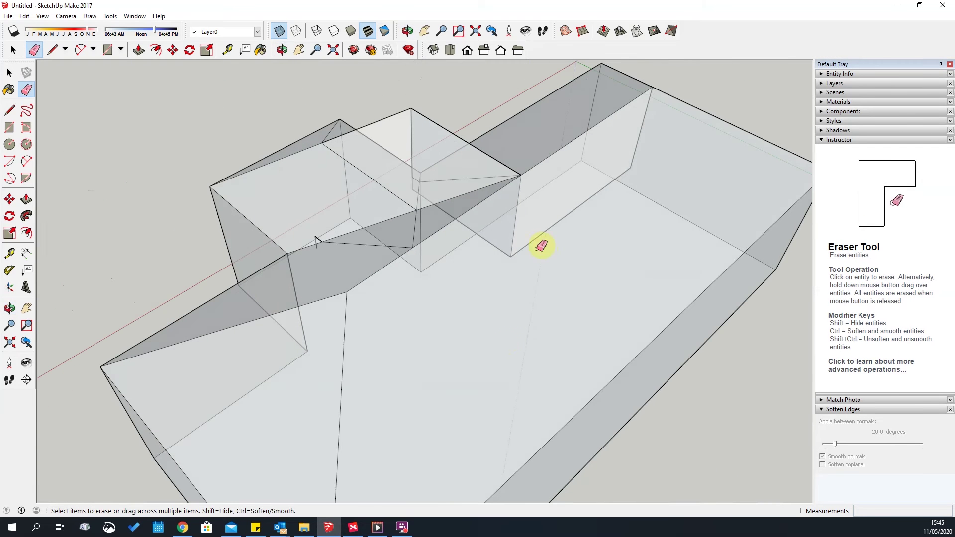
{"action": "mouse_move", "coordinate": [601, 242]}
{"action": "middle_mouse_down"}
{"action": "mouse_move", "coordinate": [465, 260]}
{"action": "mouse_move", "coordinate": [535, 282]}
{"action": "middle_mouse_up"}
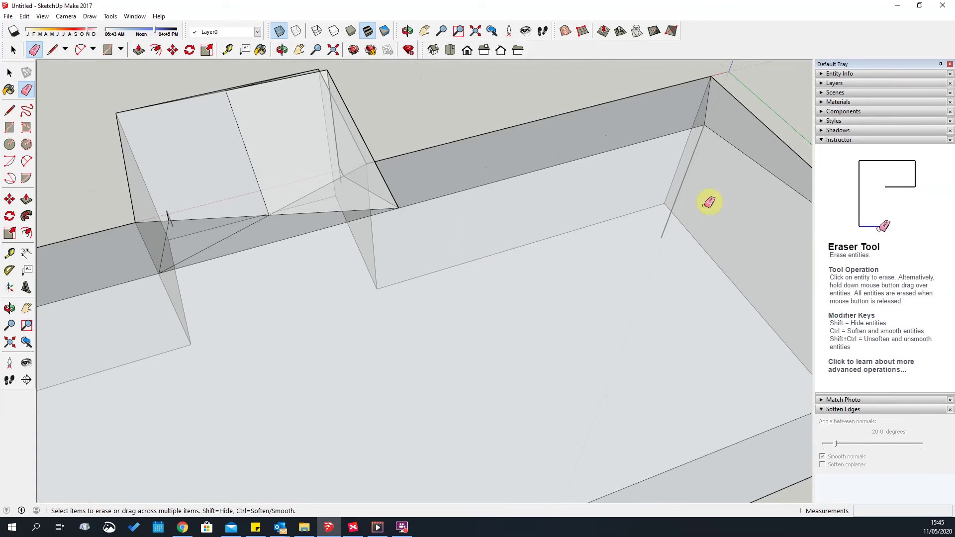
{"action": "scroll", "coordinate": [710, 202], "scroll_direction": "up", "scroll_amount": 1}
{"action": "left_click", "coordinate": [675, 199]}
{"action": "scroll", "coordinate": [552, 334], "scroll_direction": "down", "scroll_amount": 3}
{"action": "middle_click_drag", "start_coordinate": [552, 335], "coordinate": [729, 239]}
Erase the small stray edge fragments beside the junction of the wing roof and the main roof.
{"action": "mouse_move", "coordinate": [537, 199]}
{"action": "middle_mouse_down"}
{"action": "mouse_move", "coordinate": [631, 192]}
{"action": "mouse_move", "coordinate": [473, 132]}
{"action": "middle_mouse_up"}
{"action": "scroll", "coordinate": [482, 144], "scroll_direction": "up", "scroll_amount": 3}
{"action": "left_click", "coordinate": [536, 204]}
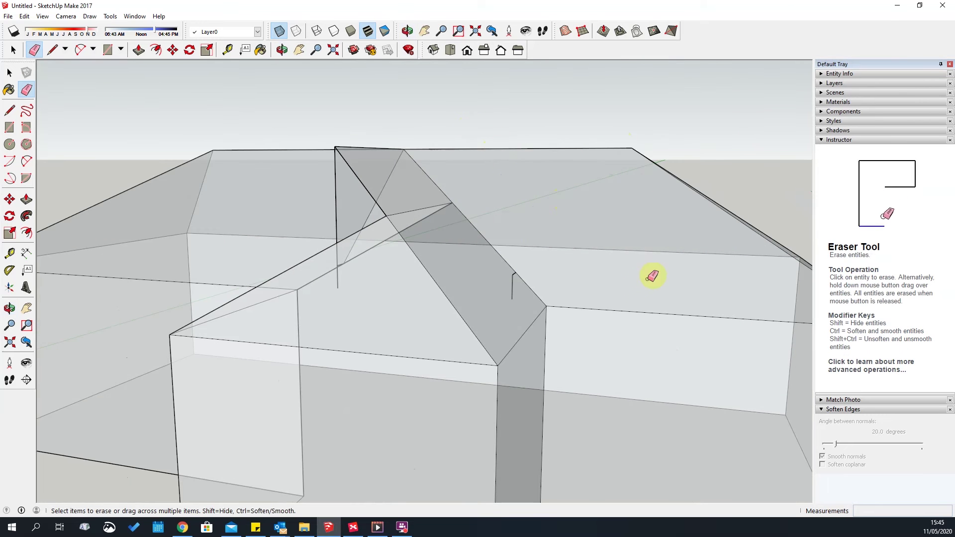
{"action": "scroll", "coordinate": [479, 290], "scroll_direction": "up", "scroll_amount": 4}
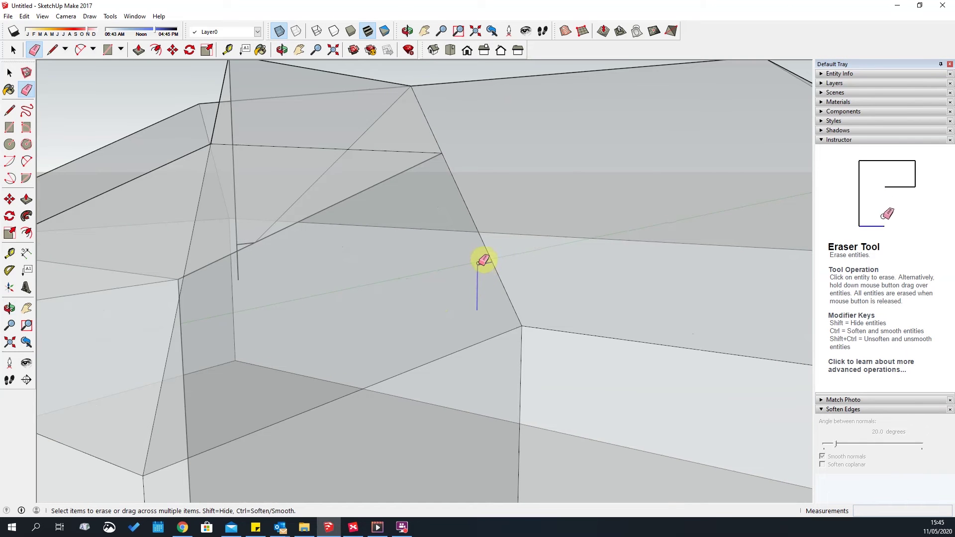
{"action": "left_click", "coordinate": [479, 263]}
Erase the remaining surplus edges where the wing roof meets the main roof slope.
{"action": "scroll", "coordinate": [546, 290], "scroll_direction": "down", "scroll_amount": 2}
{"action": "mouse_move", "coordinate": [470, 250]}
{"action": "middle_mouse_down"}
{"action": "mouse_move", "coordinate": [514, 277]}
{"action": "mouse_move", "coordinate": [415, 330]}
{"action": "middle_mouse_up"}
{"action": "scroll", "coordinate": [468, 315], "scroll_direction": "up", "scroll_amount": 2}
{"action": "scroll", "coordinate": [548, 309], "scroll_direction": "down", "scroll_amount": 2}
{"action": "mouse_move", "coordinate": [548, 309]}
{"action": "middle_mouse_down"}
{"action": "mouse_move", "coordinate": [452, 216]}
{"action": "mouse_move", "coordinate": [383, 292]}
{"action": "middle_mouse_up"}
{"action": "left_click_drag", "start_coordinate": [386, 255], "coordinate": [407, 238]}
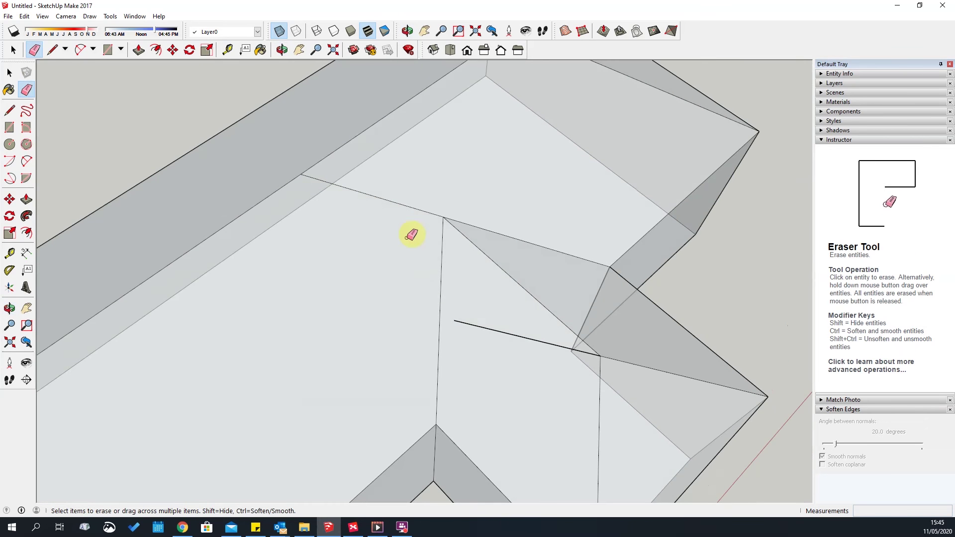
{"action": "scroll", "coordinate": [479, 262], "scroll_direction": "down", "scroll_amount": 5}
Turn off X-ray display to show the building with solid faces.
{"action": "mouse_move", "coordinate": [479, 262]}
{"action": "middle_mouse_down"}
{"action": "mouse_move", "coordinate": [558, 249]}
{"action": "mouse_move", "coordinate": [612, 156]}
{"action": "middle_mouse_up"}
{"action": "key", "text": "space"}
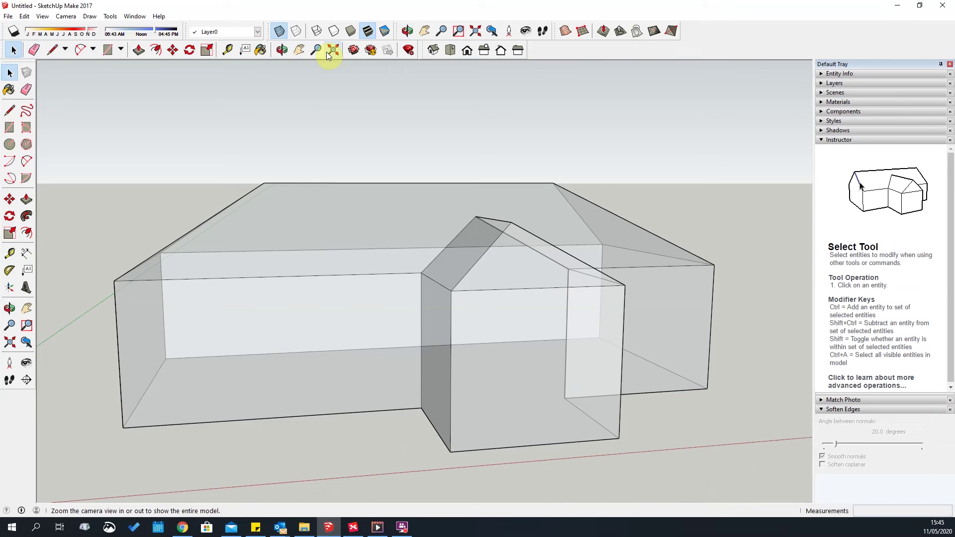
{"action": "left_click", "coordinate": [279, 31]}
Examine the hipped roof and its junction with the wing from all sides of the building.
{"action": "middle_click_drag", "start_coordinate": [580, 270], "coordinate": [187, 294]}
{"action": "scroll", "coordinate": [309, 380], "scroll_direction": "down", "scroll_amount": 3}
{"action": "middle_click_drag", "start_coordinate": [308, 380], "coordinate": [622, 324]}
{"action": "middle_click_drag", "start_coordinate": [472, 265], "coordinate": [373, 239]}
{"action": "scroll", "coordinate": [463, 301], "scroll_direction": "down", "scroll_amount": 3}
{"action": "scroll", "coordinate": [373, 239], "scroll_direction": "up", "scroll_amount": 3}
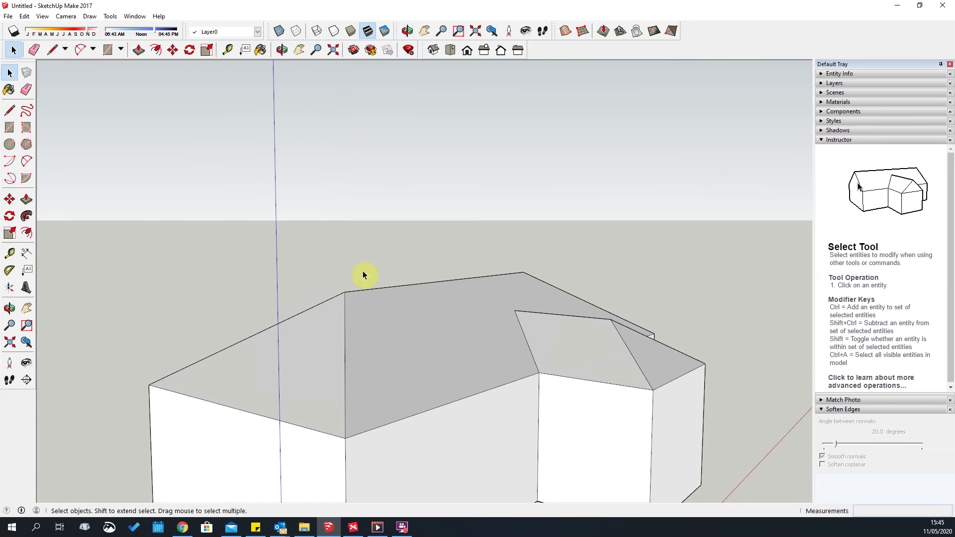
{"action": "middle_click_drag", "start_coordinate": [355, 337], "coordinate": [275, 418]}
{"action": "scroll", "coordinate": [486, 357], "scroll_direction": "down", "scroll_amount": 3}
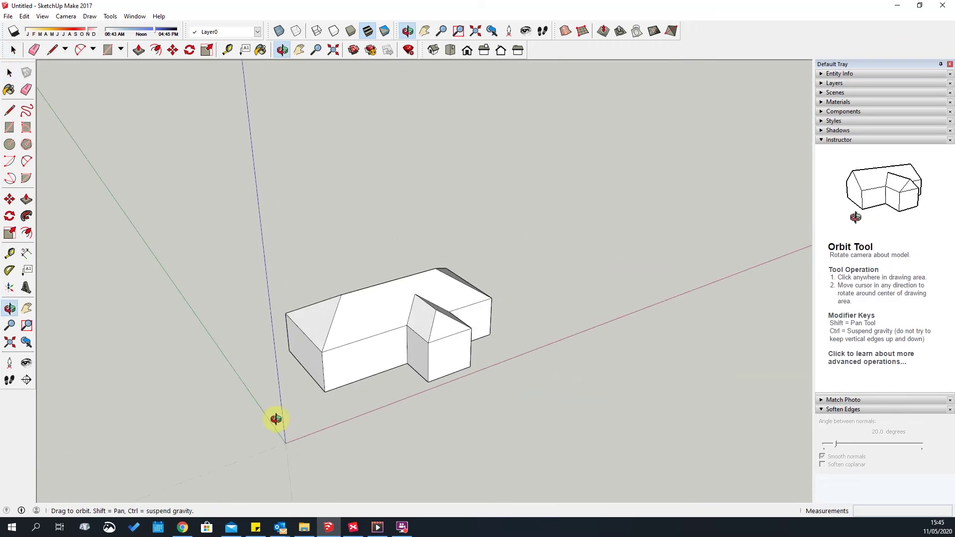
{"action": "scroll", "coordinate": [271, 388], "scroll_direction": "up", "scroll_amount": 3}
{"action": "scroll", "coordinate": [271, 388], "scroll_direction": "up", "scroll_amount": 3}
{"action": "middle_click_drag", "start_coordinate": [427, 255], "coordinate": [523, 342]}
{"action": "middle_click_drag", "start_coordinate": [386, 422], "coordinate": [525, 246]}
{"action": "middle_click_drag", "start_coordinate": [457, 264], "coordinate": [521, 294]}
{"action": "middle_click_drag", "start_coordinate": [415, 296], "coordinate": [505, 378]}
{"action": "scroll", "coordinate": [663, 332], "scroll_direction": "down", "scroll_amount": 3}
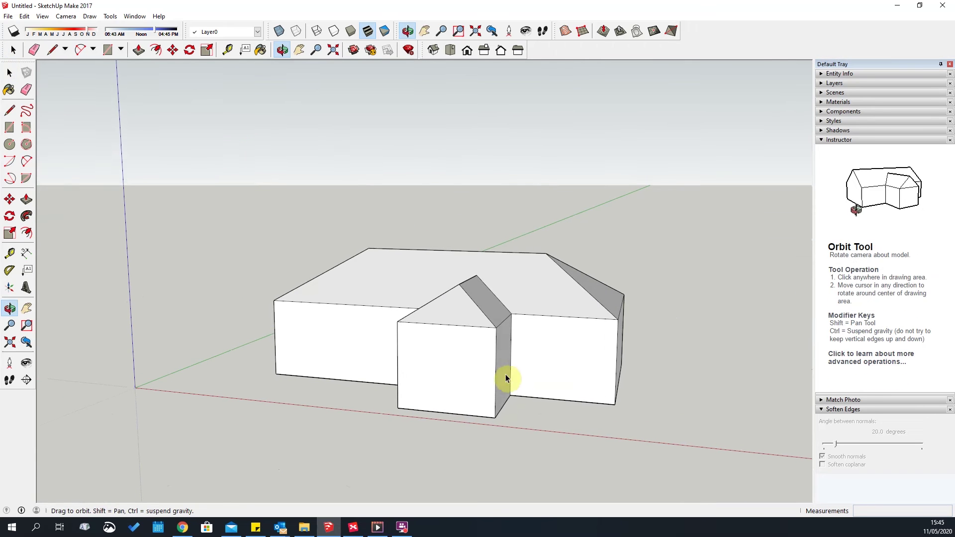
{"action": "key", "text": "space"}
{"action": "left_click", "coordinate": [110, 16]}
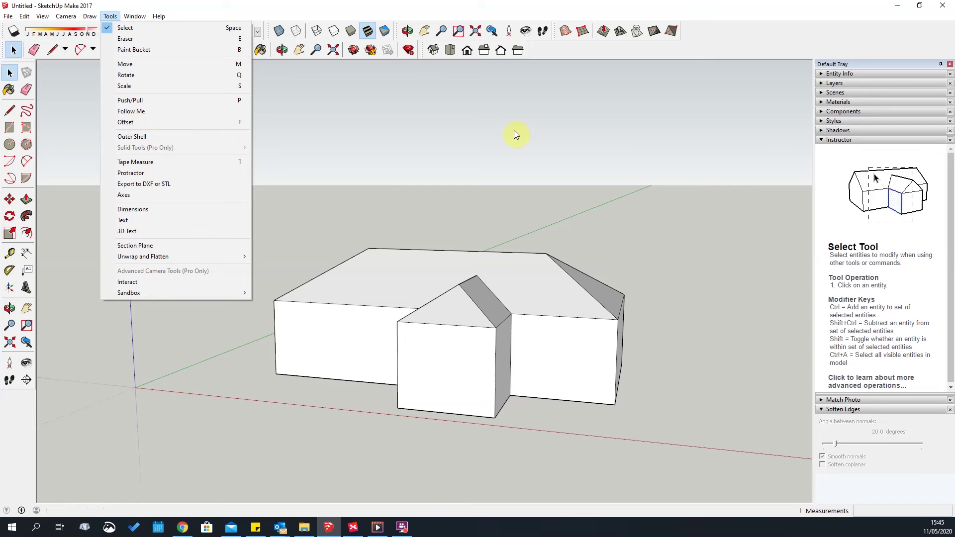
{"action": "left_click", "coordinate": [566, 118]}
{"action": "middle_click_drag", "start_coordinate": [617, 308], "coordinate": [641, 397]}
{"action": "scroll", "coordinate": [506, 345], "scroll_direction": "up", "scroll_amount": 3}
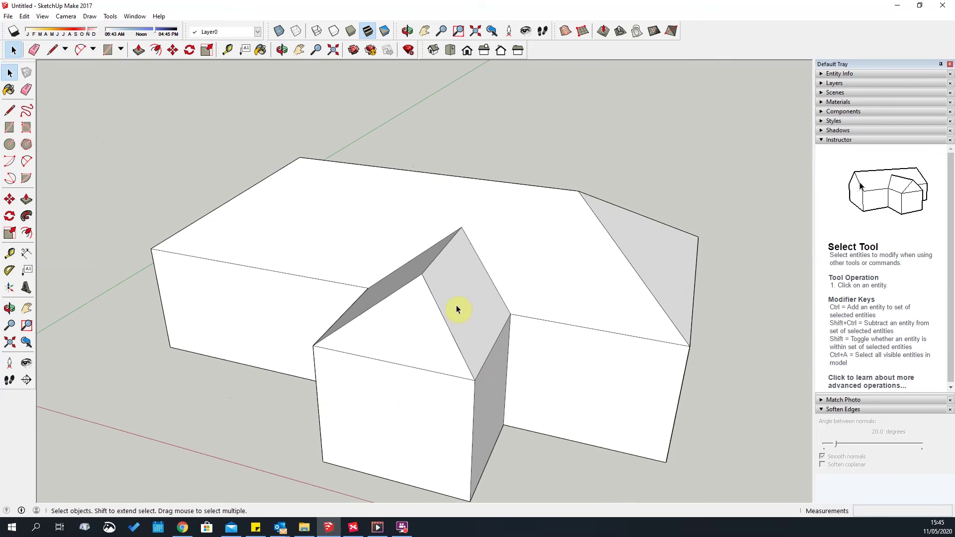
Undo the roof construction until the T-shaped block is flat-topped with only the roof profile standing on it.
{"action": "key", "text": "ctrl+z"}
{"action": "key", "text": "ctrl+z"}
{"action": "key", "text": "ctrl+z"}
{"action": "key", "text": "ctrl+z"}
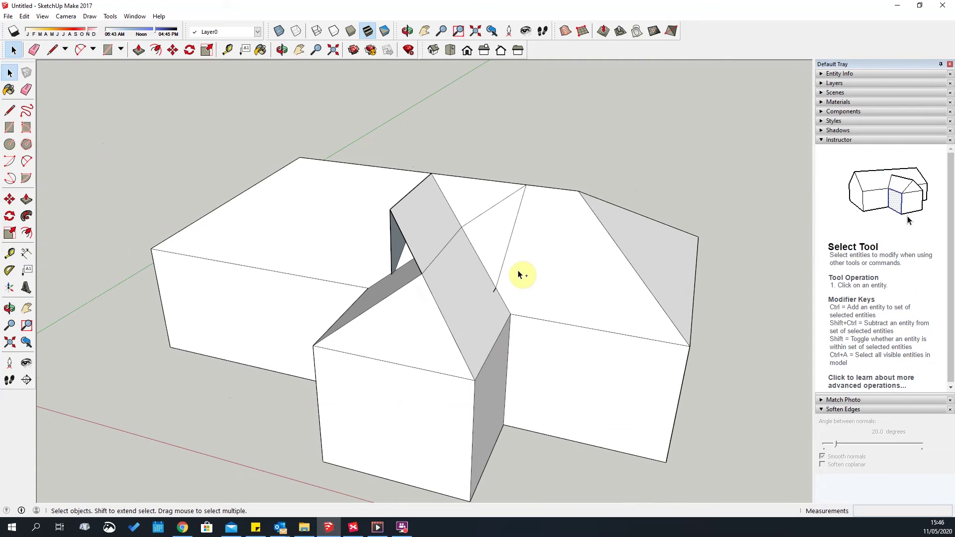
{"action": "key", "text": "ctrl+z"}
{"action": "key", "text": "ctrl+z"}
{"action": "key", "text": "ctrl+z"}
{"action": "key", "text": "ctrl+z"}
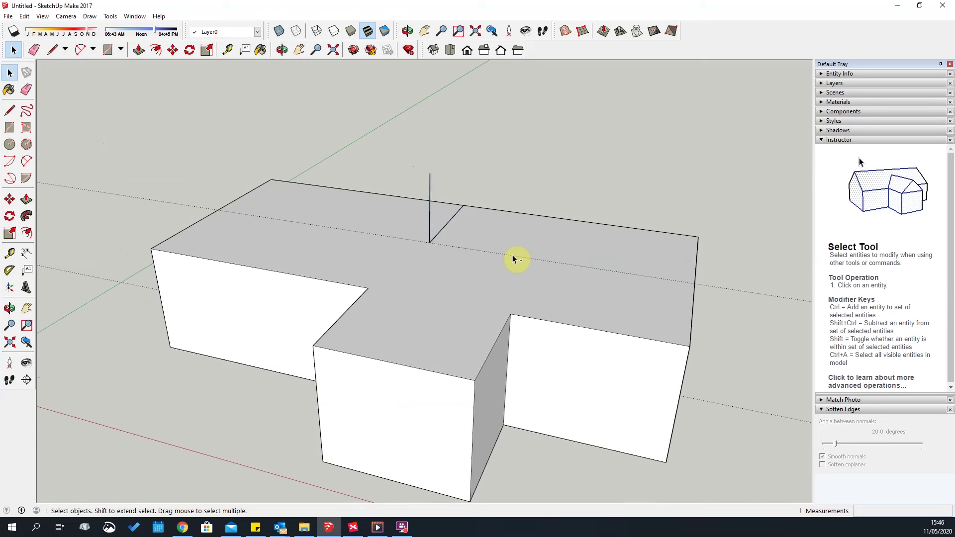
Delete the leftover roof profile and the guide line from the top of the T-shaped block.
{"action": "middle_click_drag", "start_coordinate": [514, 259], "coordinate": [496, 364]}
{"action": "middle_click_drag", "start_coordinate": [592, 231], "coordinate": [629, 264]}
{"action": "left_click_drag", "start_coordinate": [674, 203], "coordinate": [673, 202]}
{"action": "key", "text": "Delete"}
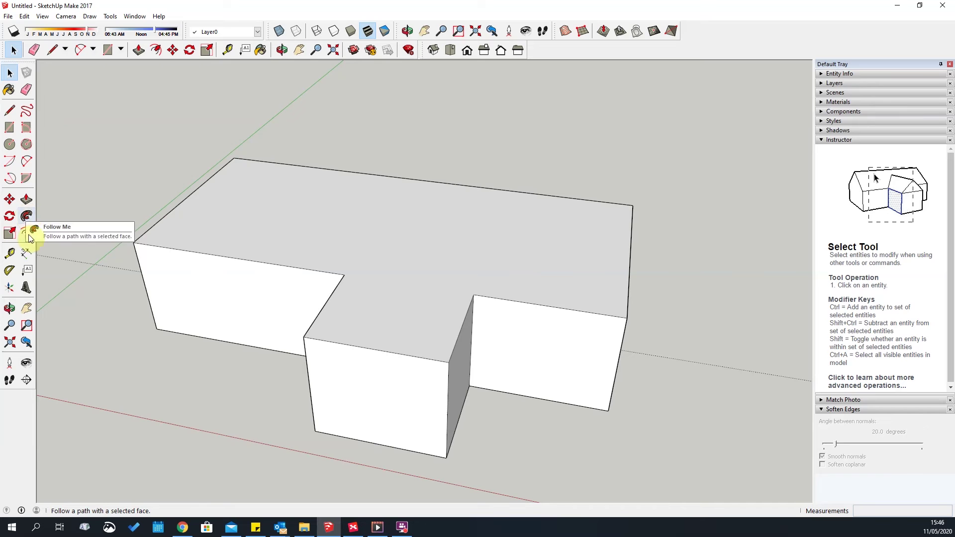
Offset the outline of the T-shaped block's top face inward by 230 mm.
{"action": "left_click", "coordinate": [110, 16]}
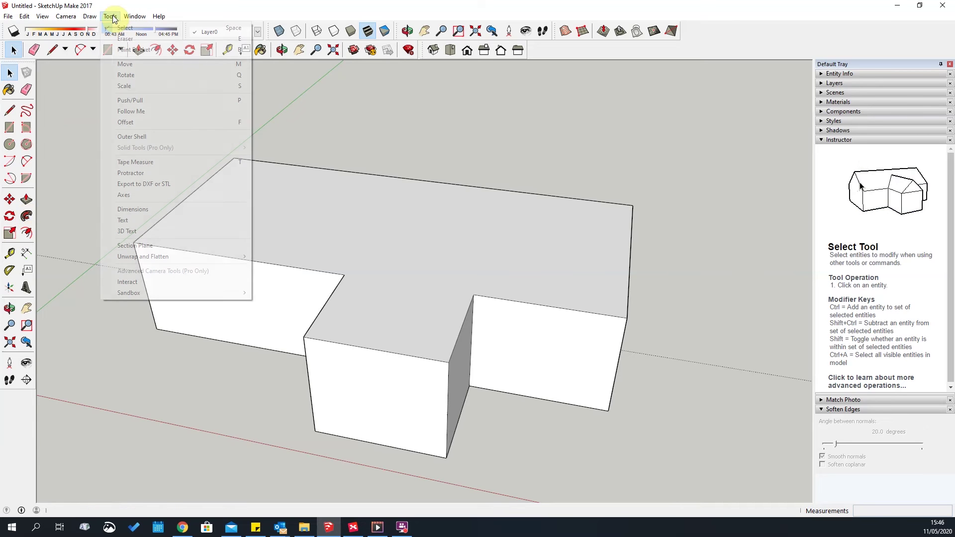
{"action": "left_click", "coordinate": [126, 122]}
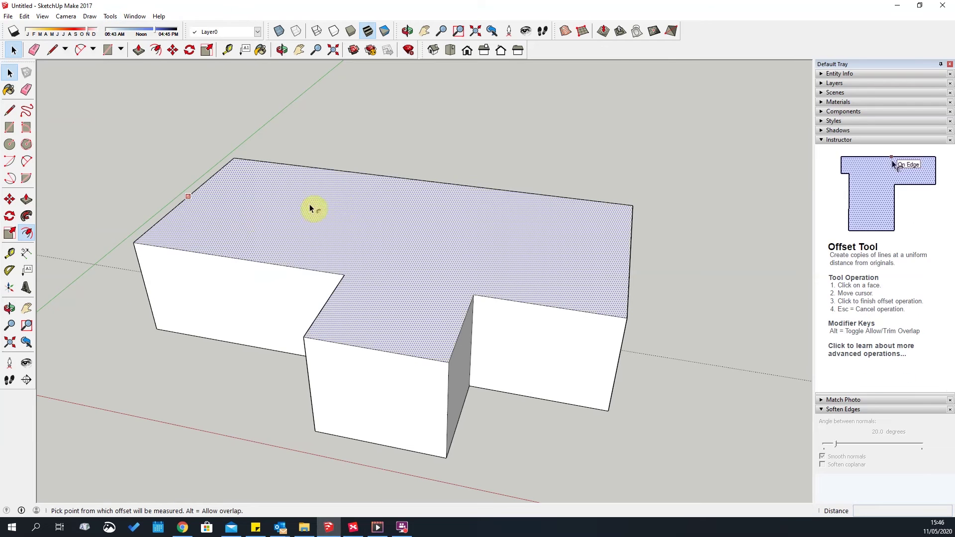
{"action": "scroll", "coordinate": [230, 204], "scroll_direction": "up", "scroll_amount": 3}
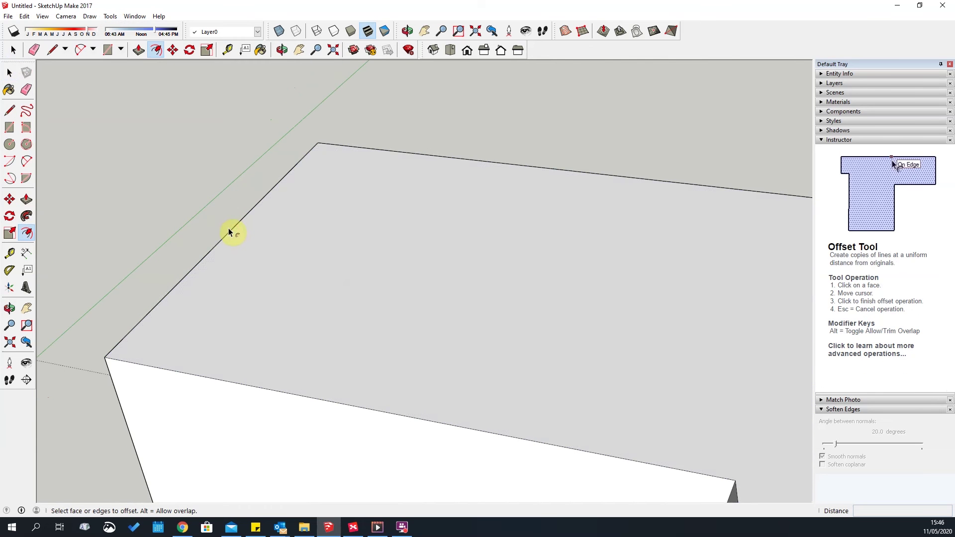
{"action": "left_click", "coordinate": [240, 227]}
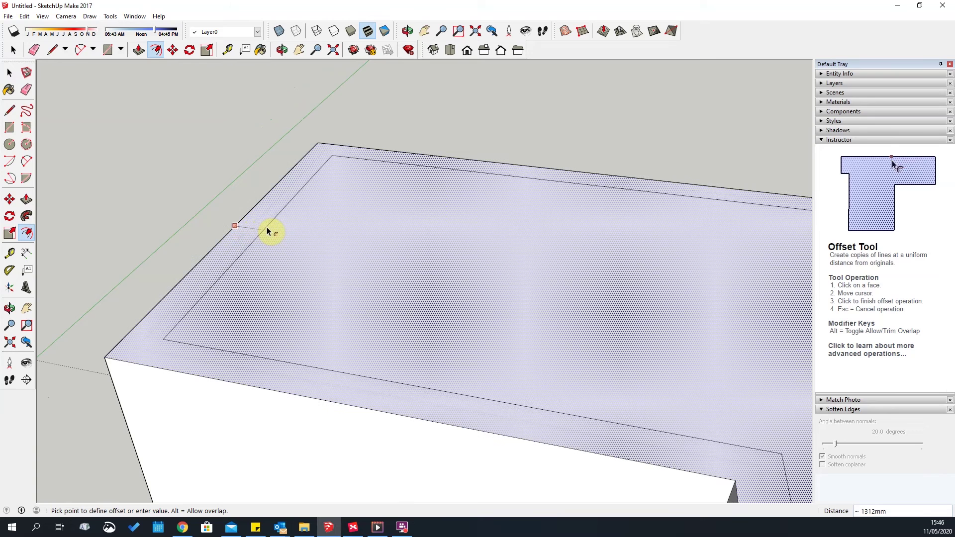
{"action": "type", "text": "230"}
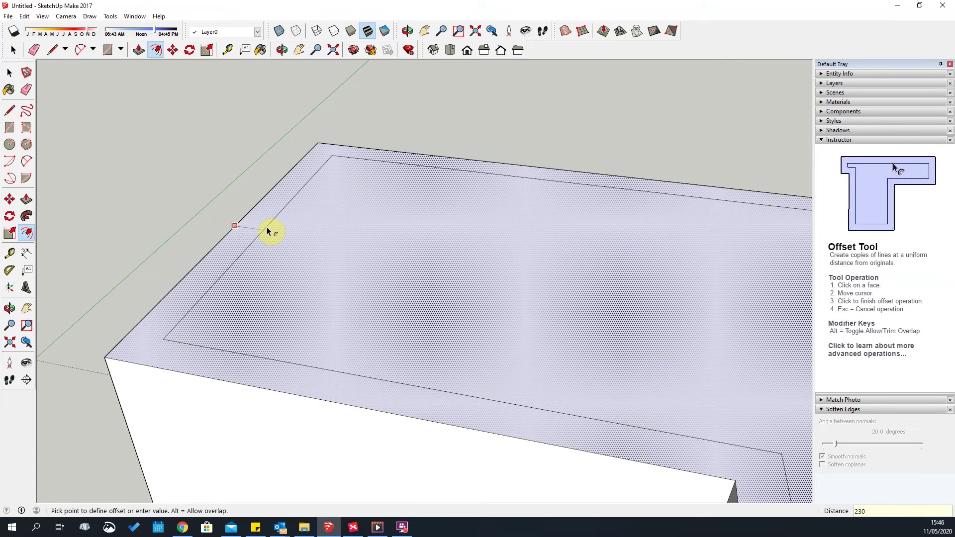
{"action": "key", "text": "Return"}
{"action": "key", "text": "Return"}
{"action": "scroll", "coordinate": [284, 241], "scroll_direction": "down", "scroll_amount": 2}
{"action": "scroll", "coordinate": [409, 256], "scroll_direction": "up", "scroll_amount": 1}
{"action": "scroll", "coordinate": [417, 263], "scroll_direction": "down", "scroll_amount": 3}
{"action": "scroll", "coordinate": [560, 304], "scroll_direction": "up", "scroll_amount": 1}
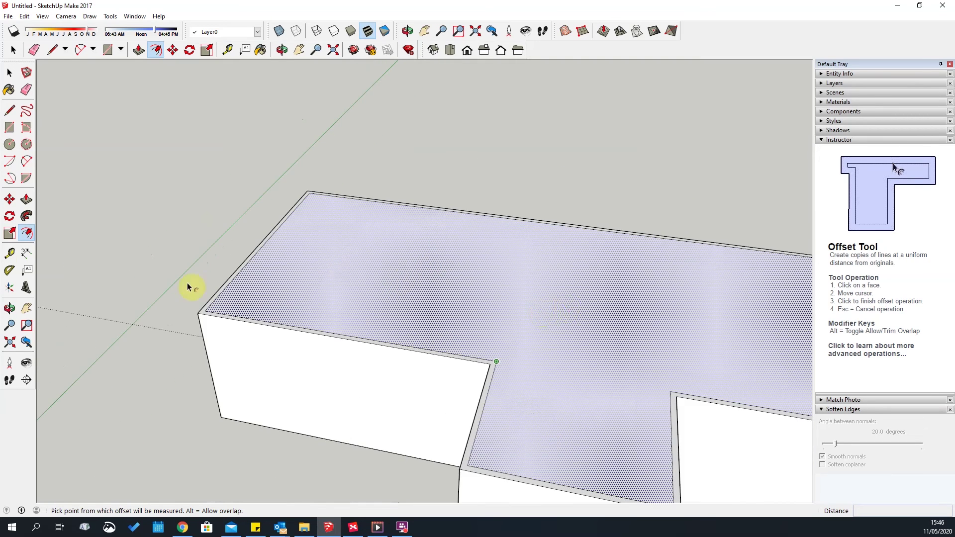
Push the inner top face down with Push/Pull to hollow out the building inside its walls.
{"action": "left_click", "coordinate": [27, 199]}
{"action": "left_click", "coordinate": [458, 273]}
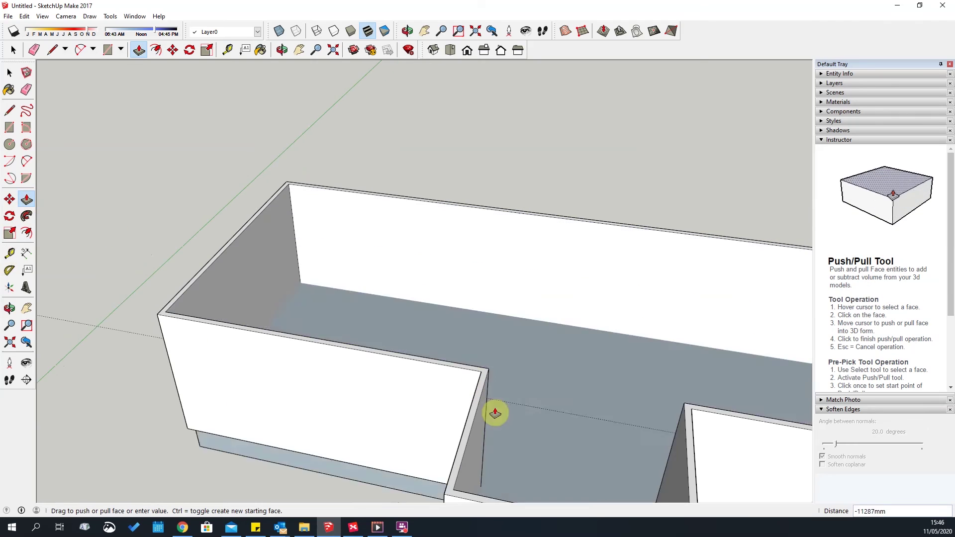
{"action": "left_click", "coordinate": [497, 413]}
{"action": "middle_click_drag", "start_coordinate": [624, 433], "coordinate": [607, 300]}
{"action": "scroll", "coordinate": [710, 408], "scroll_direction": "up", "scroll_amount": 3}
{"action": "key", "text": "space"}
{"action": "scroll", "coordinate": [591, 397], "scroll_direction": "down", "scroll_amount": 3}
{"action": "middle_click_drag", "start_coordinate": [624, 362], "coordinate": [571, 381]}
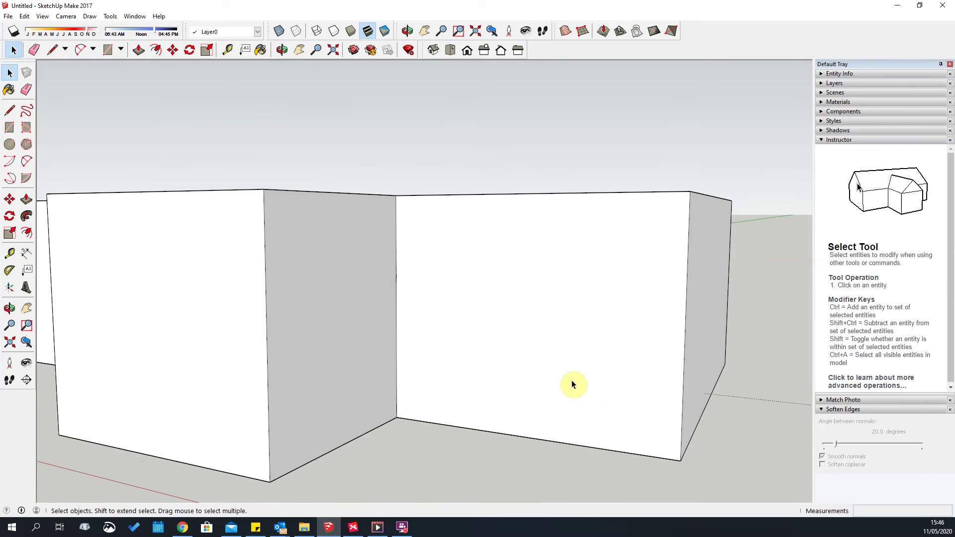
Offset the edges of the main block's outer wall face beside the wing inward to form an inset rectangle.
{"action": "left_click", "coordinate": [32, 230]}
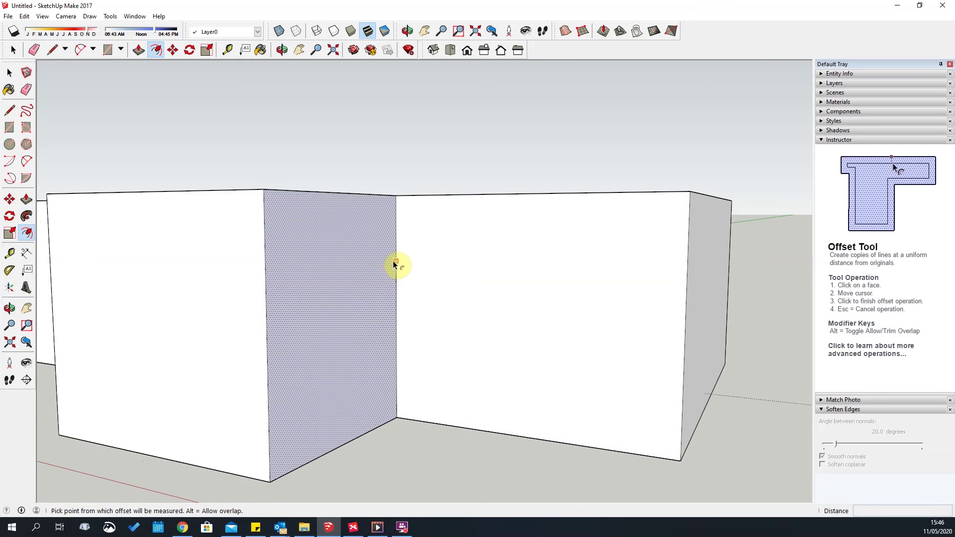
{"action": "left_click", "coordinate": [415, 251]}
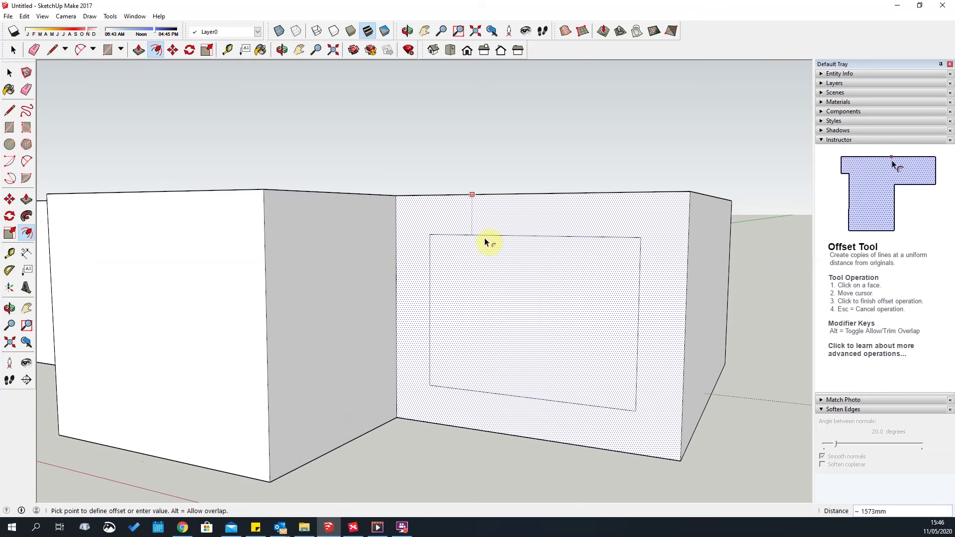
{"action": "left_click", "coordinate": [485, 254]}
{"action": "middle_click_drag", "start_coordinate": [656, 337], "coordinate": [531, 379]}
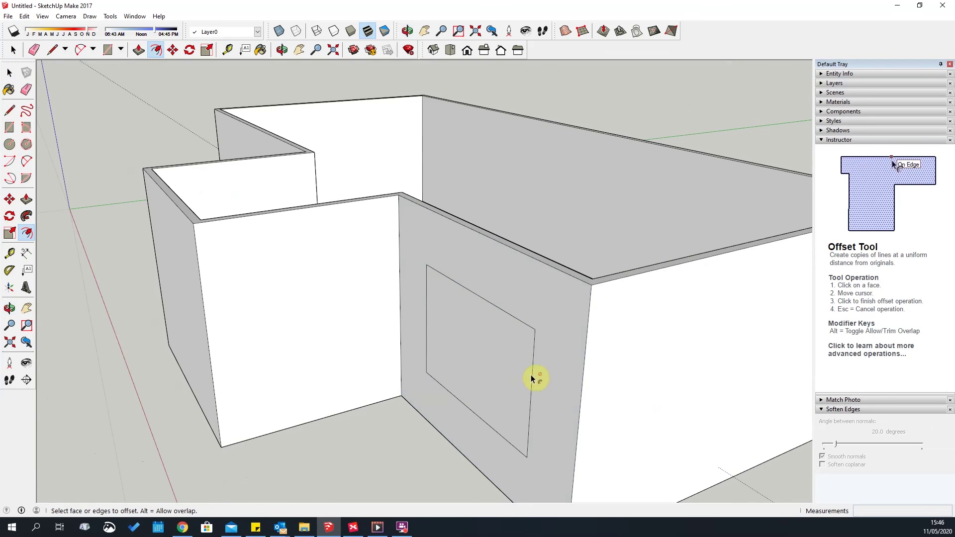
Use Push/Pull on the inset rectangle of the outer wall face.
{"action": "scroll", "coordinate": [531, 379], "scroll_direction": "up", "scroll_amount": 3}
{"action": "key", "text": "p"}
{"action": "left_click", "coordinate": [479, 345]}
{"action": "scroll", "coordinate": [371, 326], "scroll_direction": "down", "scroll_amount": 4}
{"action": "middle_click_drag", "start_coordinate": [566, 274], "coordinate": [736, 293]}
{"action": "scroll", "coordinate": [652, 351], "scroll_direction": "down", "scroll_amount": 3}
Select the whole hollow building and delete it.
{"action": "key", "text": "space"}
{"action": "middle_click_drag", "start_coordinate": [652, 351], "coordinate": [250, 373]}
{"action": "scroll", "coordinate": [368, 388], "scroll_direction": "up", "scroll_amount": 1}
{"action": "scroll", "coordinate": [522, 373], "scroll_direction": "down", "scroll_amount": 3}
{"action": "middle_click_drag", "start_coordinate": [542, 338], "coordinate": [199, 145]}
{"action": "left_click_drag", "start_coordinate": [197, 112], "coordinate": [646, 398]}
{"action": "key", "text": "Delete"}
Draw a long rectangle on the ground plane beside the red axis.
{"action": "middle_click_drag", "start_coordinate": [688, 273], "coordinate": [9, 127]}
{"action": "left_click", "coordinate": [9, 128]}
{"action": "left_click", "coordinate": [408, 268]}
{"action": "left_click", "coordinate": [568, 459]}
{"action": "scroll", "coordinate": [550, 405], "scroll_direction": "up", "scroll_amount": 2}
{"action": "key", "text": "space"}
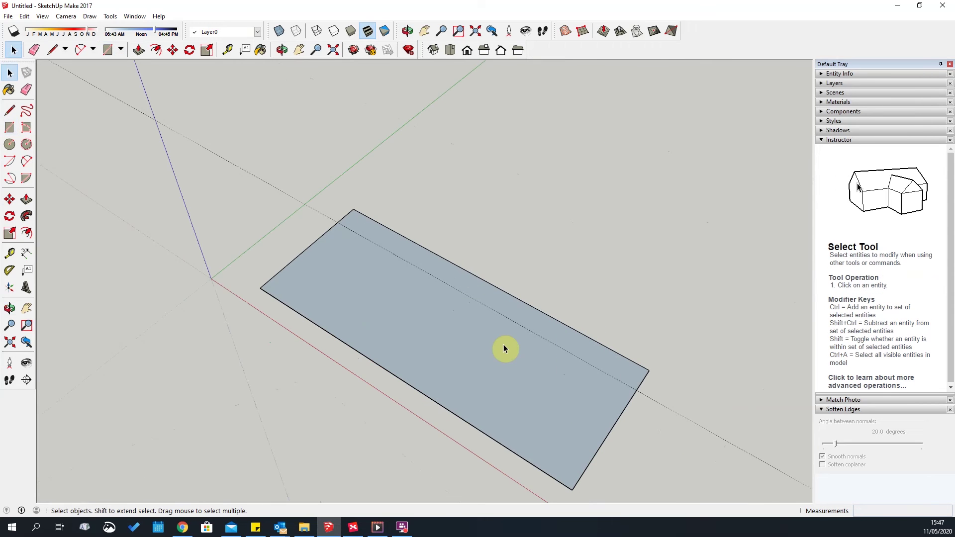
Delete the rectangle's face, keeping only its four edges.
{"action": "left_click", "coordinate": [493, 373]}
{"action": "key", "text": "Delete"}
{"action": "middle_click_drag", "start_coordinate": [366, 363], "coordinate": [737, 363]}
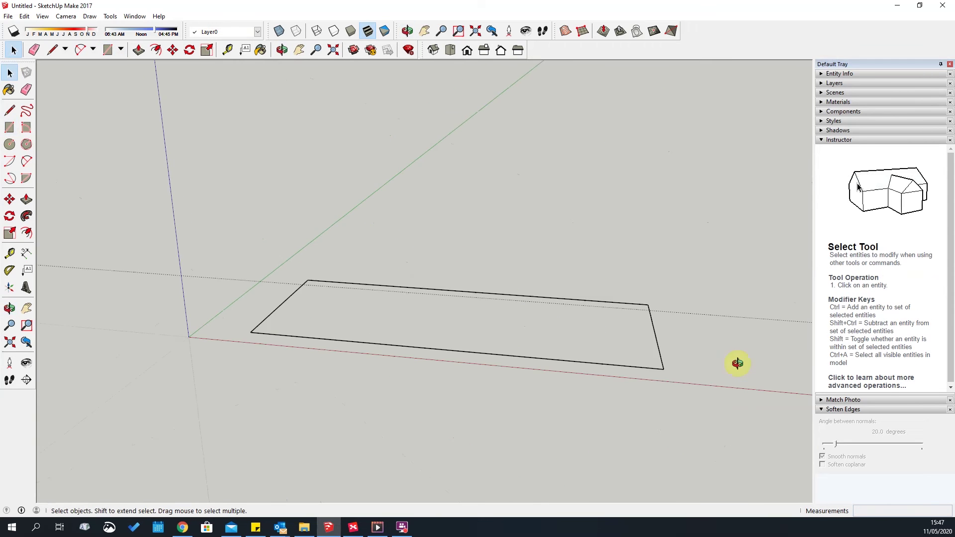
Try to offset the rectangle's outline with the guide line included in the selection.
{"action": "middle_click_drag", "start_coordinate": [434, 215], "coordinate": [233, 250]}
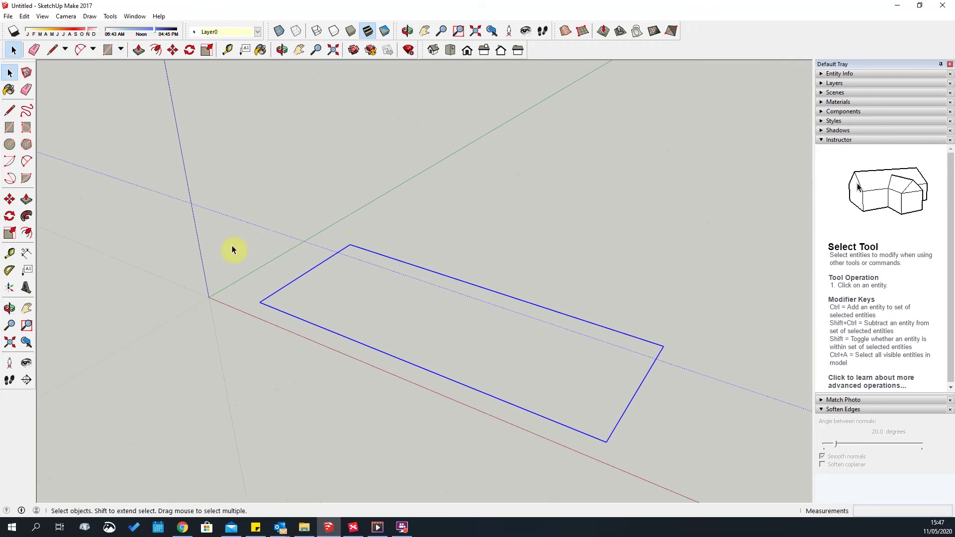
{"action": "left_click", "coordinate": [27, 233]}
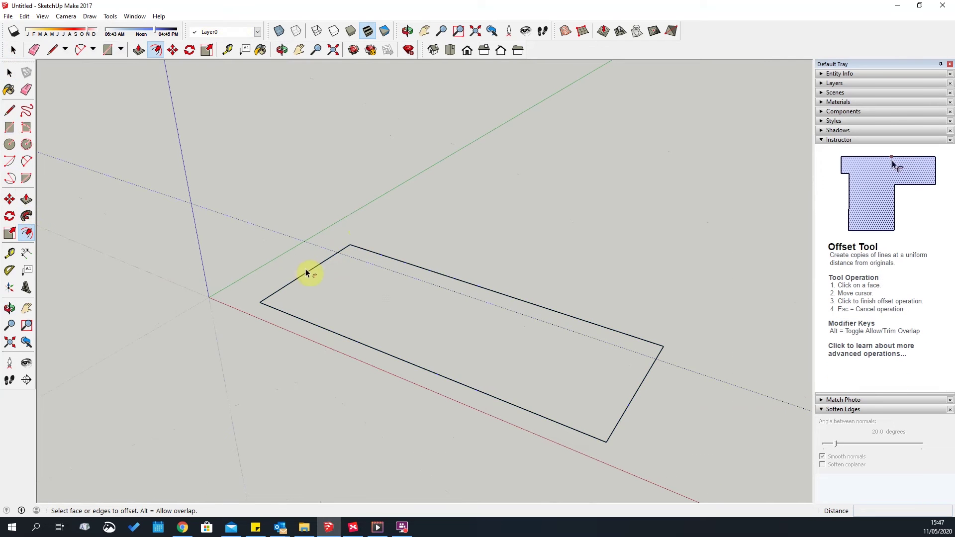
{"action": "middle_click_drag", "start_coordinate": [384, 356], "coordinate": [399, 341]}
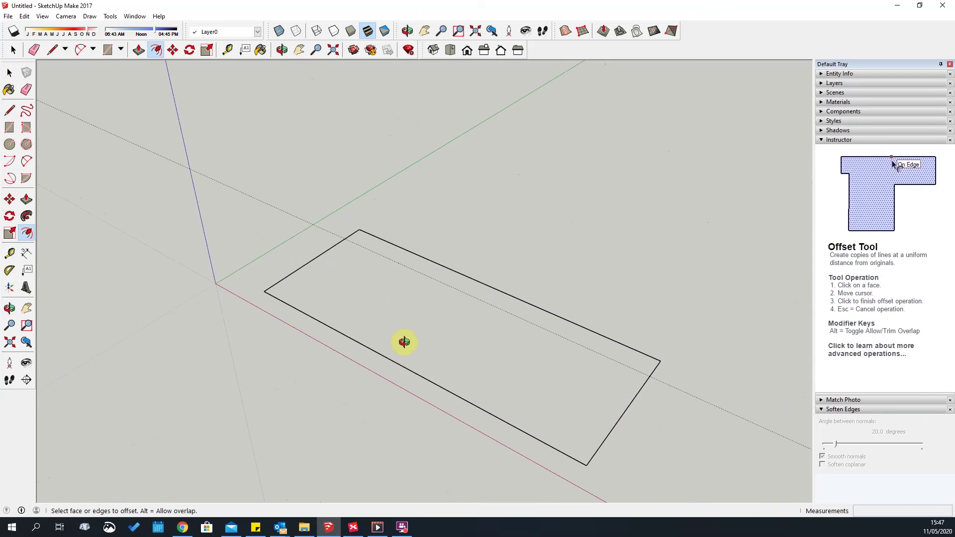
Reselect the rectangle's edges together with the guide line and retry the offset.
{"action": "key", "text": "space"}
{"action": "left_click", "coordinate": [392, 366]}
{"action": "left_click_drag", "start_coordinate": [698, 451], "coordinate": [306, 230]}
{"action": "scroll", "coordinate": [462, 334], "scroll_direction": "up", "scroll_amount": 2}
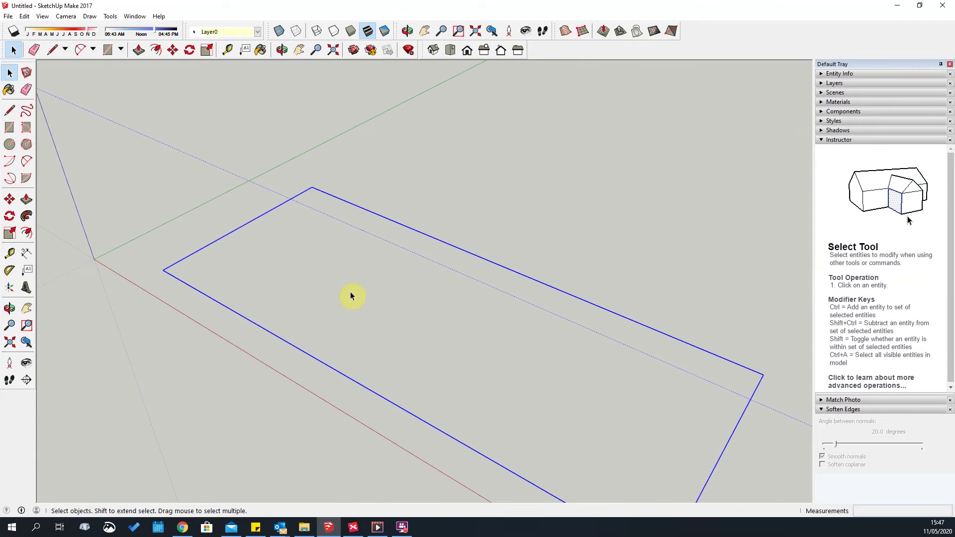
{"action": "left_click", "coordinate": [26, 232]}
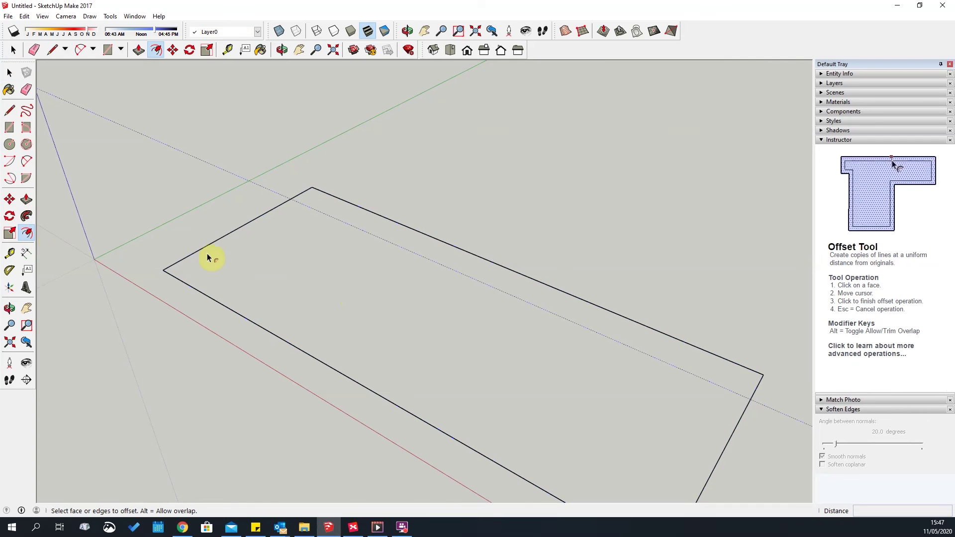
{"action": "scroll", "coordinate": [242, 294], "scroll_direction": "up", "scroll_amount": 2}
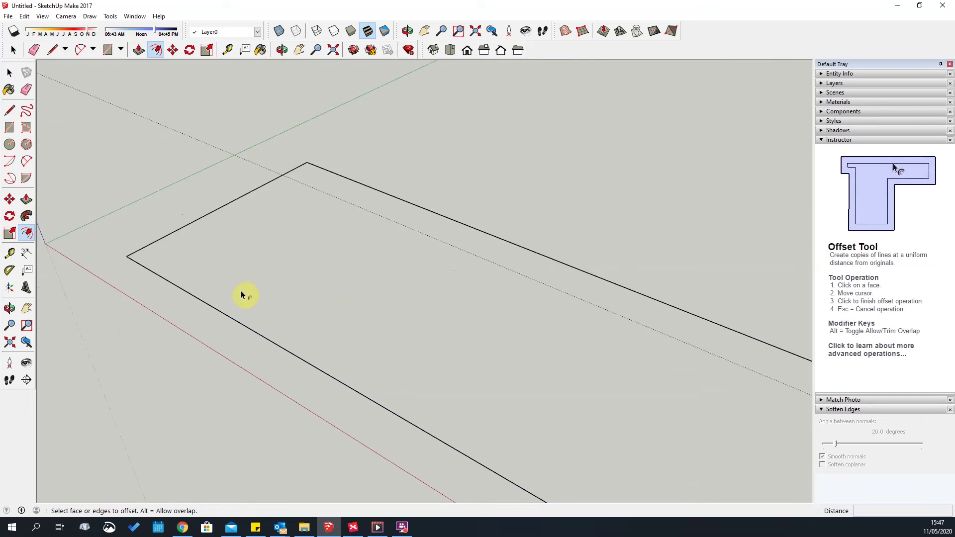
{"action": "scroll", "coordinate": [269, 313], "scroll_direction": "down", "scroll_amount": 3}
Try to offset only the rectangle's long edge nearest the red axis.
{"action": "key", "text": "space"}
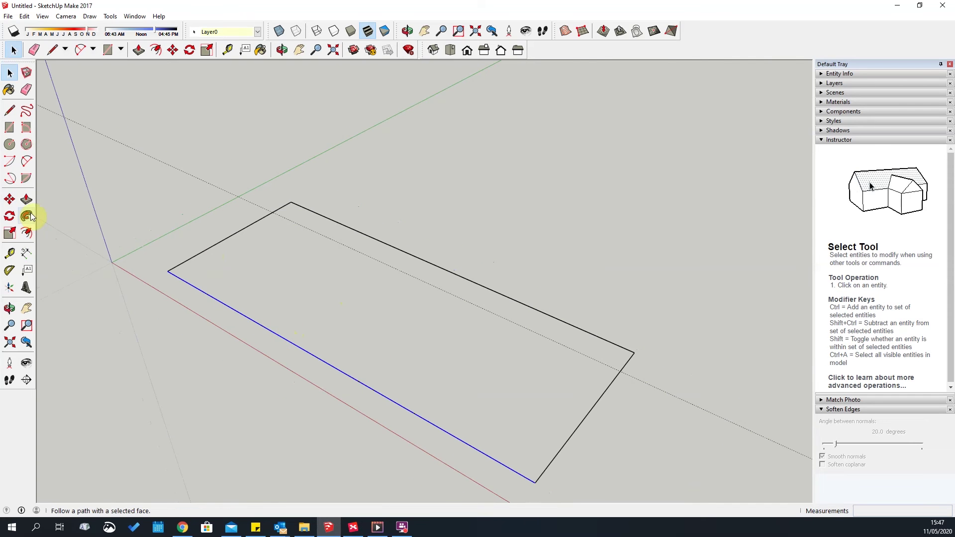
{"action": "left_click", "coordinate": [27, 232]}
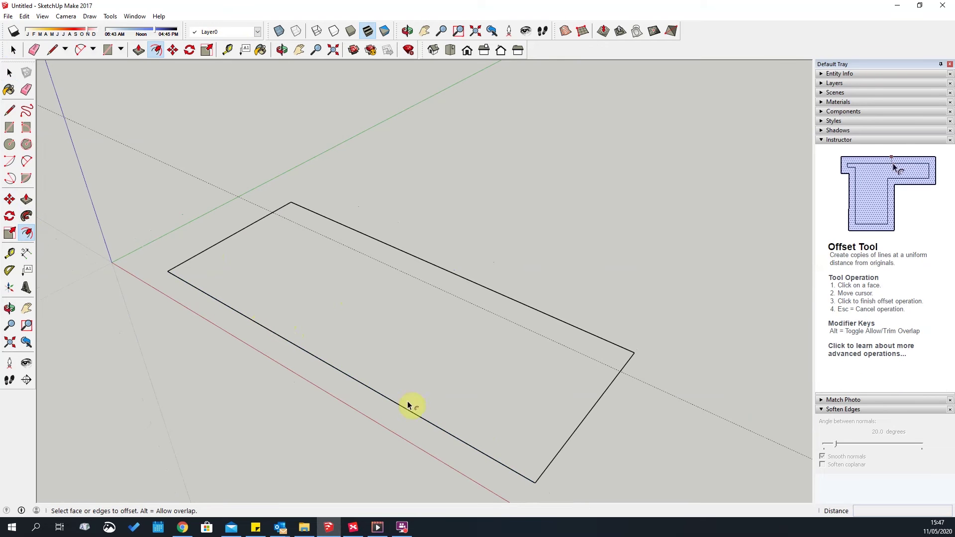
{"action": "scroll", "coordinate": [353, 309], "scroll_direction": "down", "scroll_amount": 2}
{"action": "middle_click_drag", "start_coordinate": [354, 309], "coordinate": [411, 288]}
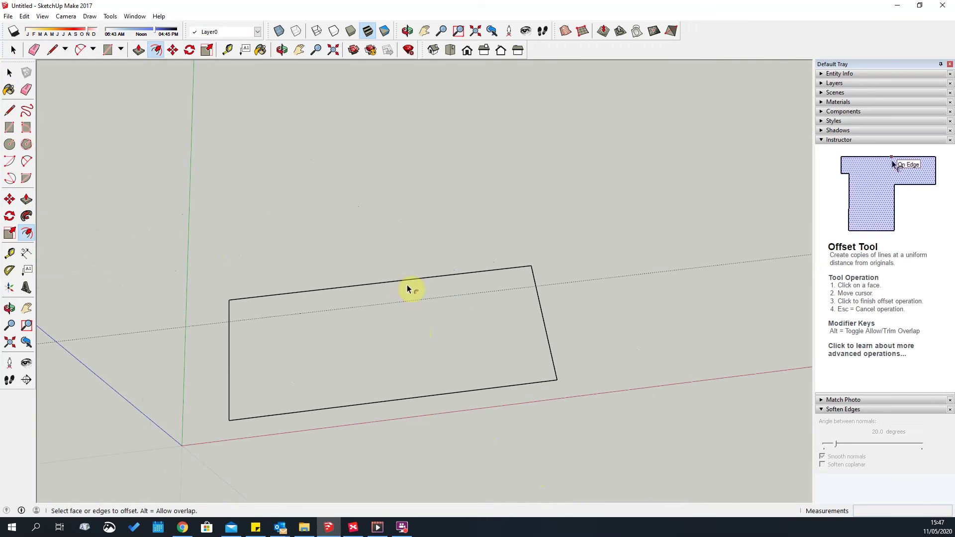
Delete the guide line crossing the rectangle.
{"action": "key", "text": "space"}
{"action": "key", "text": "Delete"}
{"action": "key", "text": "ctrl+z"}
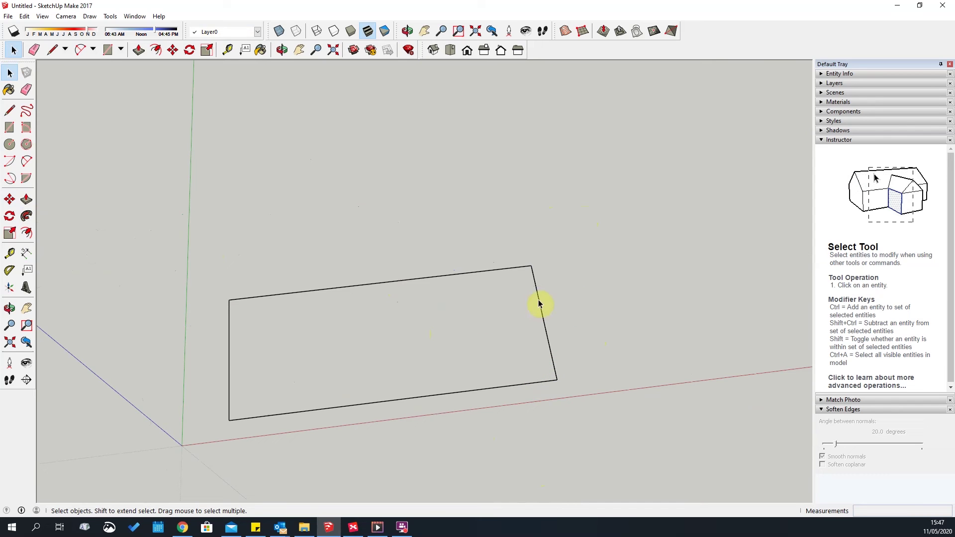
Try offsetting three connected edges of the outline inward by about 1351 mm with one short edge removed.
{"action": "left_click", "coordinate": [540, 387]}
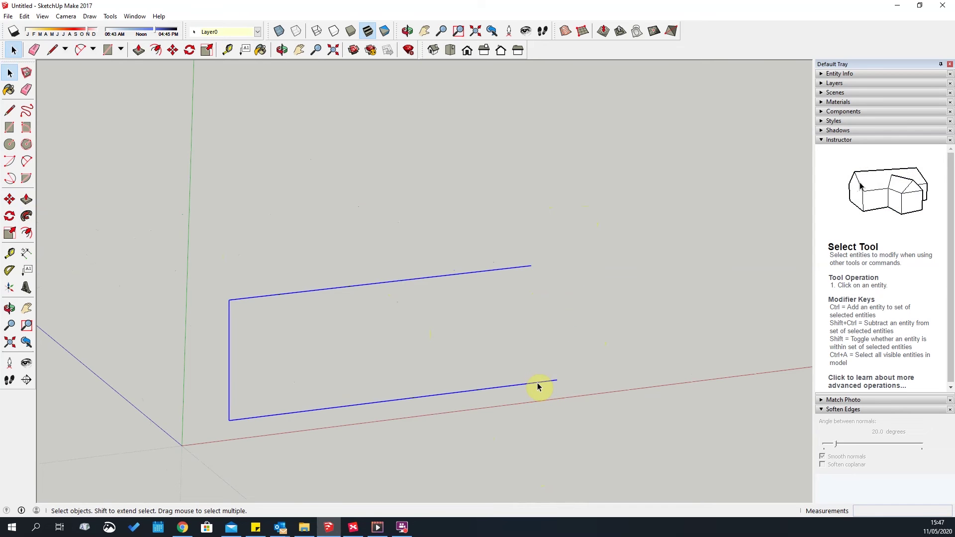
{"action": "left_click", "coordinate": [26, 232]}
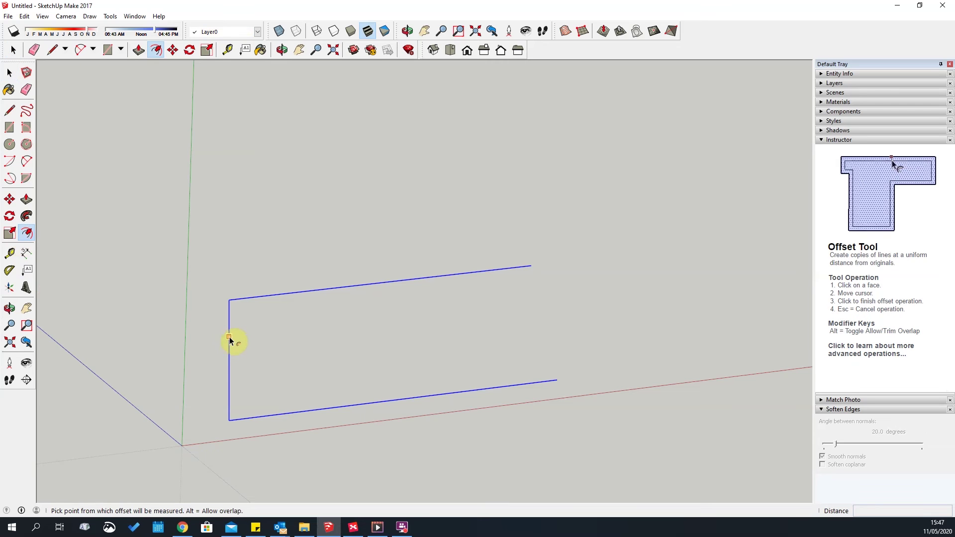
{"action": "left_click", "coordinate": [228, 336]}
{"action": "left_click", "coordinate": [239, 340]}
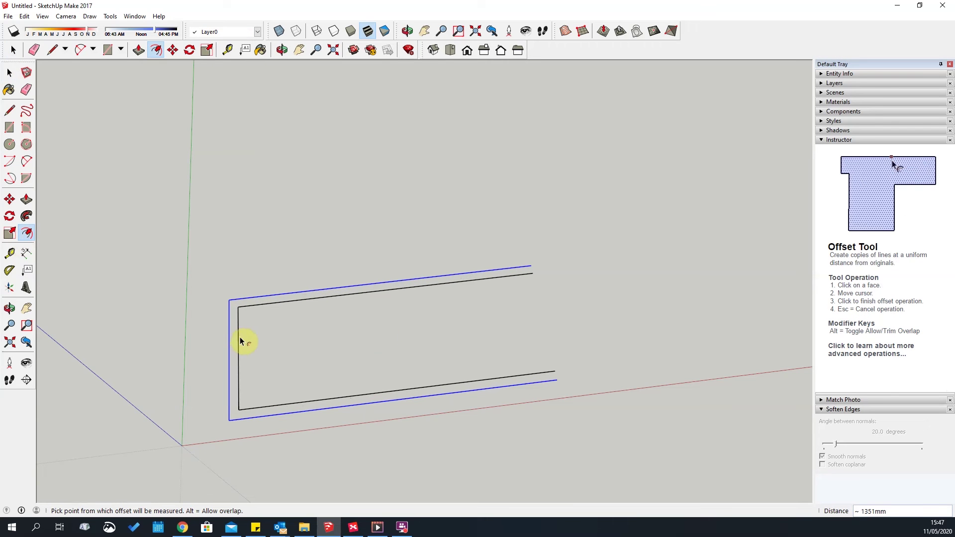
{"action": "key", "text": "ctrl+z"}
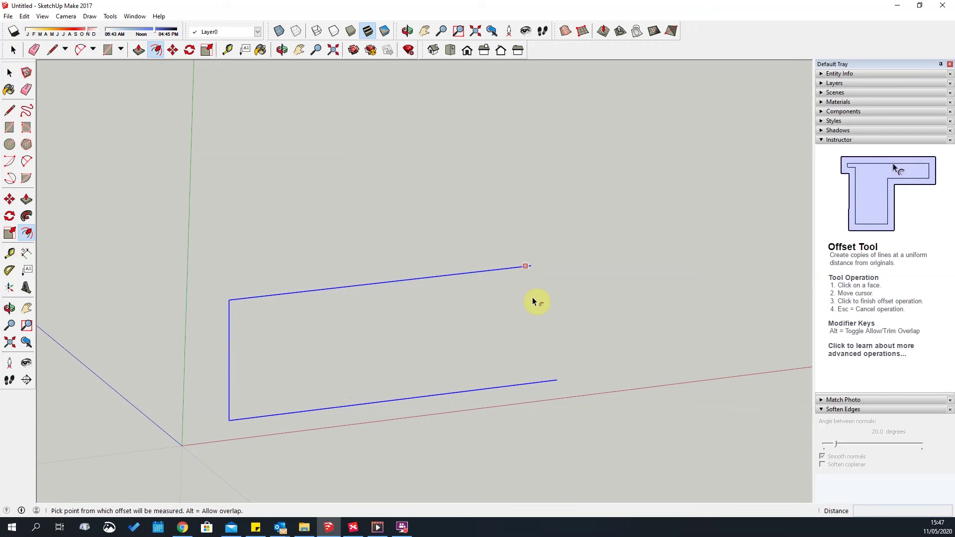
Select all four edges of the restored rectangle and offset them inward by 1500 mm.
{"action": "key", "text": "space"}
{"action": "left_click_drag", "start_coordinate": [143, 190], "coordinate": [590, 476]}
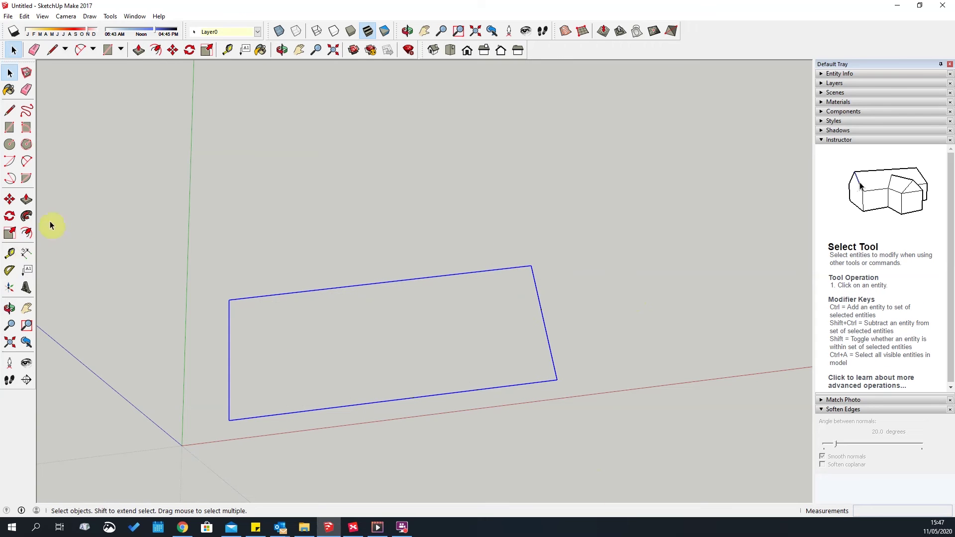
{"action": "left_click", "coordinate": [28, 234]}
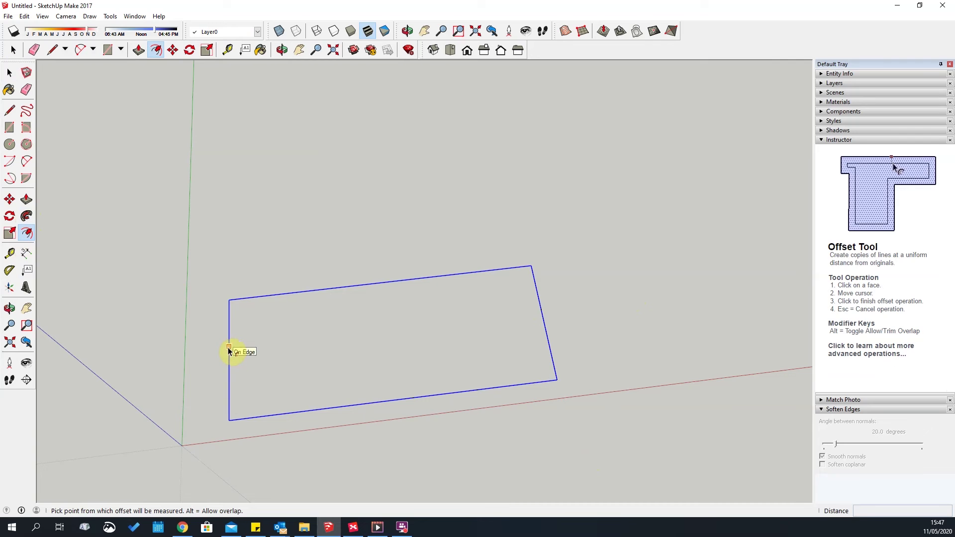
{"action": "key", "text": "space"}
{"action": "left_click_drag", "start_coordinate": [146, 194], "coordinate": [739, 483]}
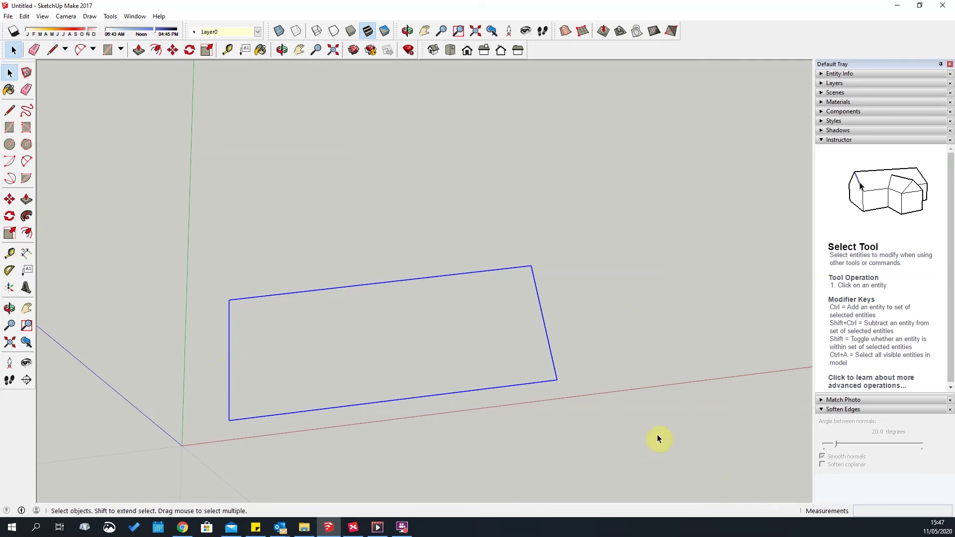
{"action": "left_click", "coordinate": [25, 233]}
{"action": "left_click", "coordinate": [228, 349]}
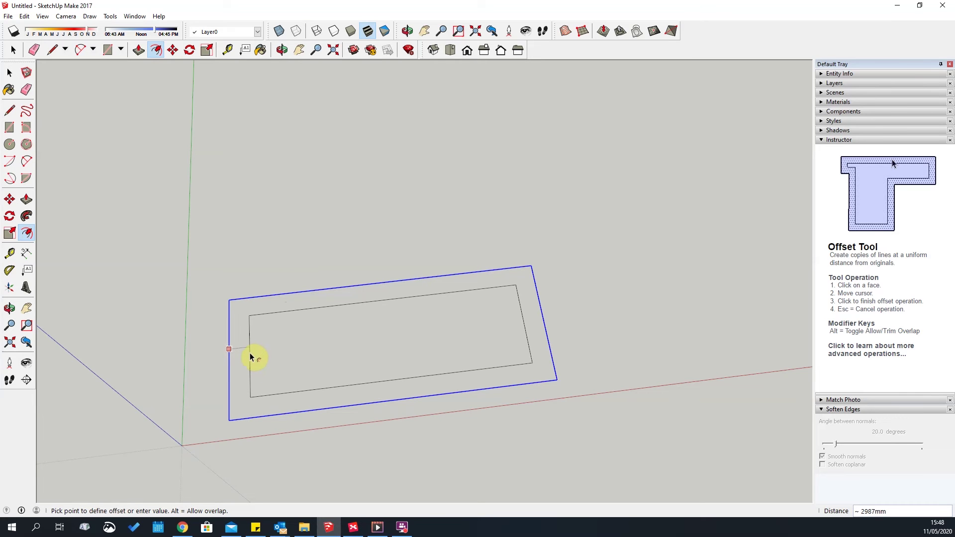
{"action": "type", "text": "1500"}
{"action": "key", "text": "Return"}
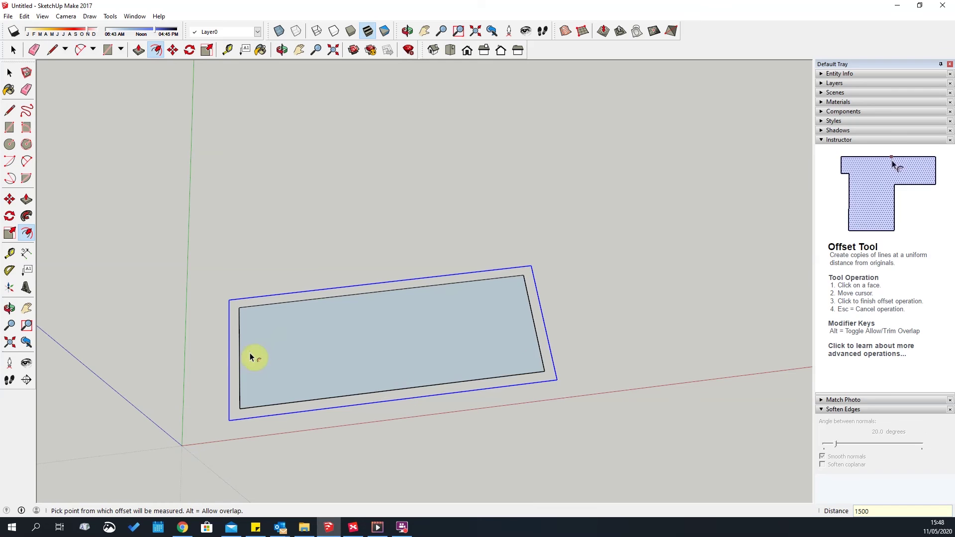
Draw short diagonal lines joining the inner and outer outline corners at both corners of one short end, filling the border with faces.
{"action": "key", "text": "space"}
{"action": "middle_click_drag", "start_coordinate": [523, 324], "coordinate": [362, 363]}
{"action": "middle_click_drag", "start_coordinate": [550, 409], "coordinate": [309, 422]}
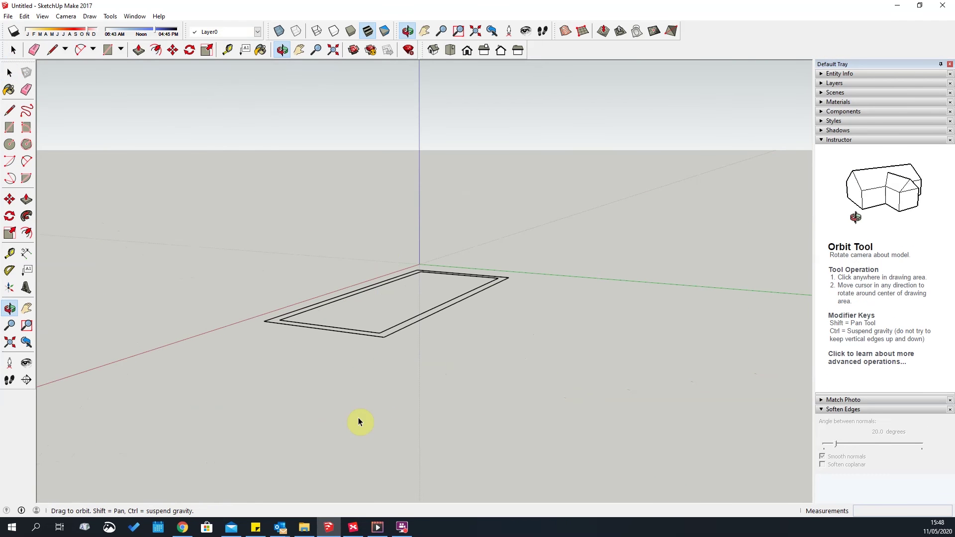
{"action": "middle_click_drag", "start_coordinate": [576, 294], "coordinate": [497, 302]}
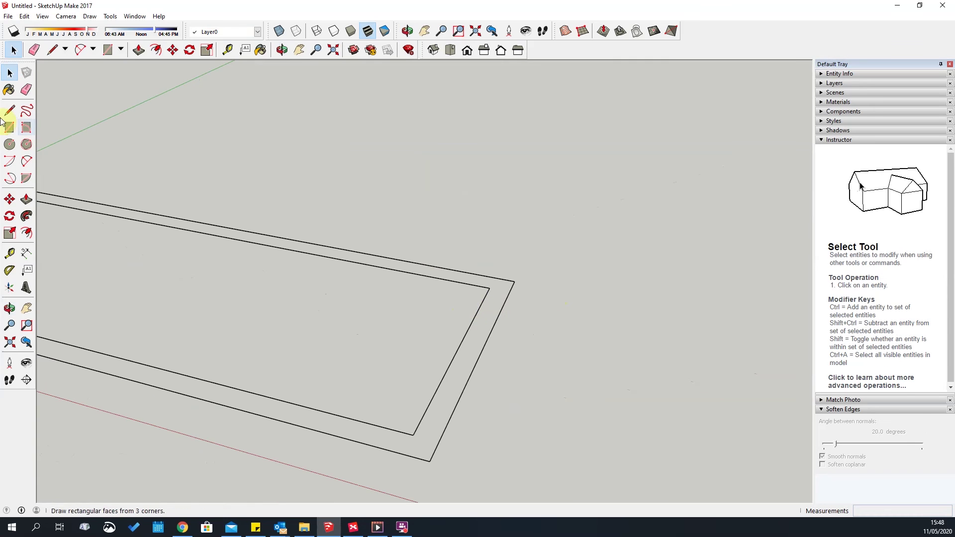
{"action": "key", "text": "l"}
{"action": "left_click", "coordinate": [490, 287]}
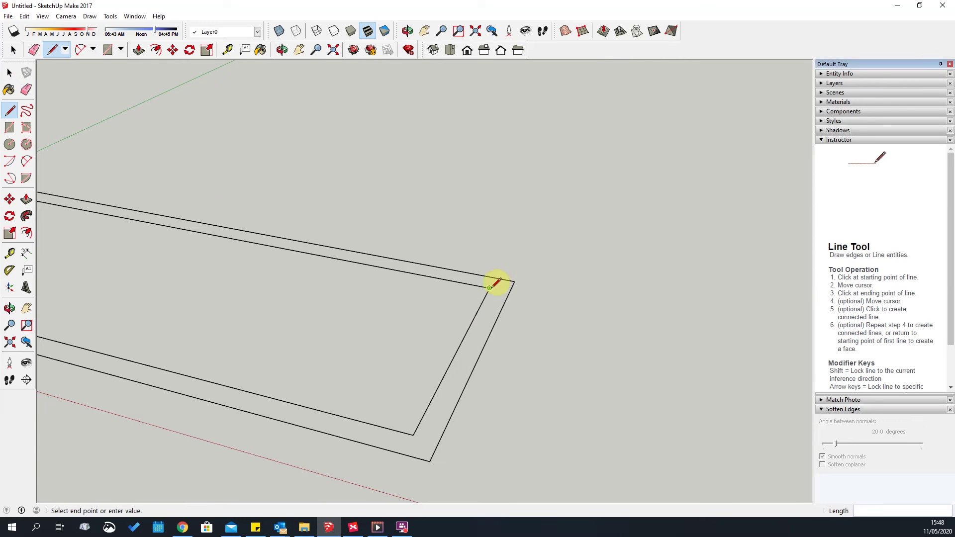
{"action": "left_click", "coordinate": [515, 282]}
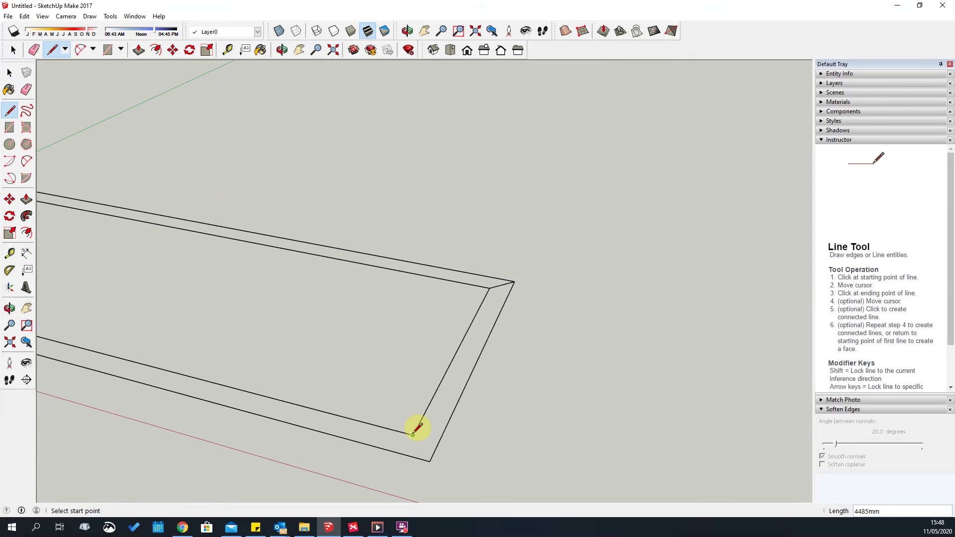
{"action": "left_click", "coordinate": [430, 462]}
{"action": "scroll", "coordinate": [564, 394], "scroll_direction": "down", "scroll_amount": 3}
{"action": "scroll", "coordinate": [559, 411], "scroll_direction": "up", "scroll_amount": 5}
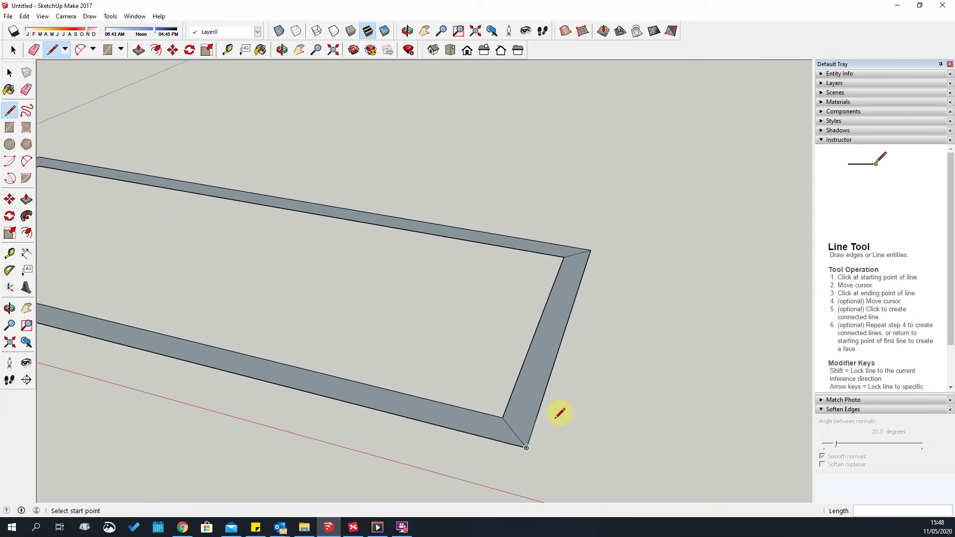
Erase the two diagonal corner lines so the border between the outlines is one continuous face.
{"action": "key", "text": "e"}
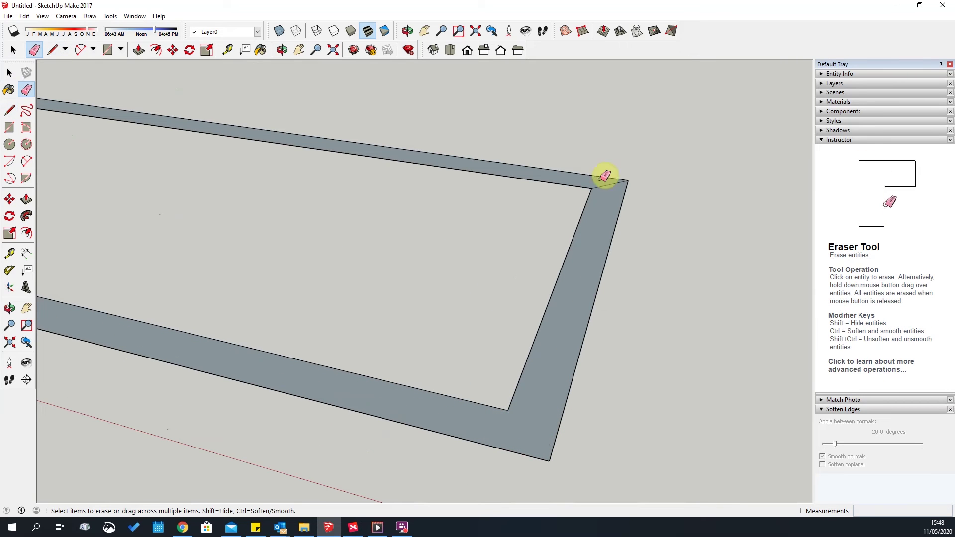
{"action": "scroll", "coordinate": [610, 187], "scroll_direction": "down", "scroll_amount": 3}
{"action": "key", "text": "space"}
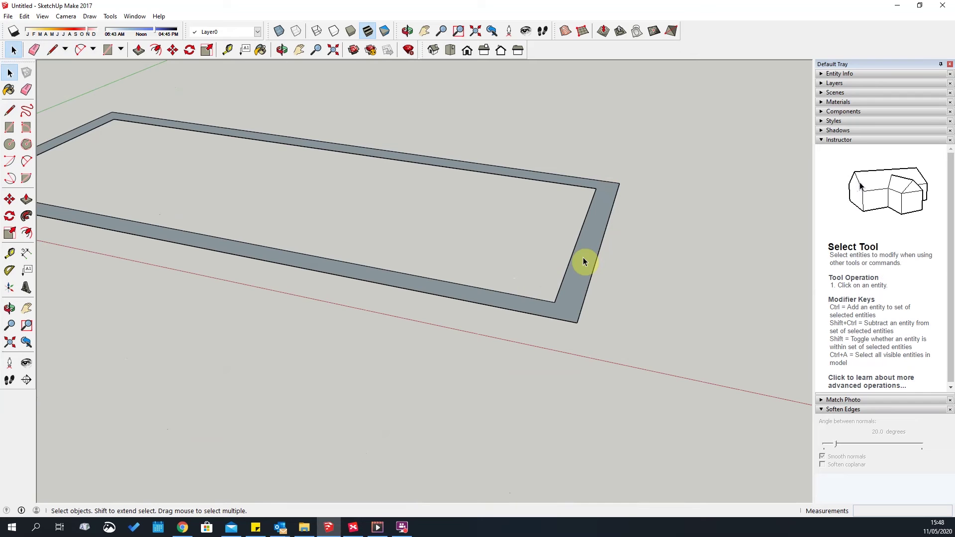
Extrude the rectangular border face upward with Push/Pull to form walls.
{"action": "key", "text": "p"}
{"action": "left_click", "coordinate": [583, 262]}
{"action": "scroll", "coordinate": [584, 141], "scroll_direction": "down", "scroll_amount": 3}
{"action": "left_click", "coordinate": [562, 82]}
{"action": "key", "text": "space"}
Select the entire model and delete it to clear the drawing area.
{"action": "middle_click_drag", "start_coordinate": [557, 423], "coordinate": [239, 447]}
{"action": "middle_click_drag", "start_coordinate": [621, 339], "coordinate": [327, 160]}
{"action": "key", "text": "ctrl+a"}
{"action": "key", "text": "Delete"}
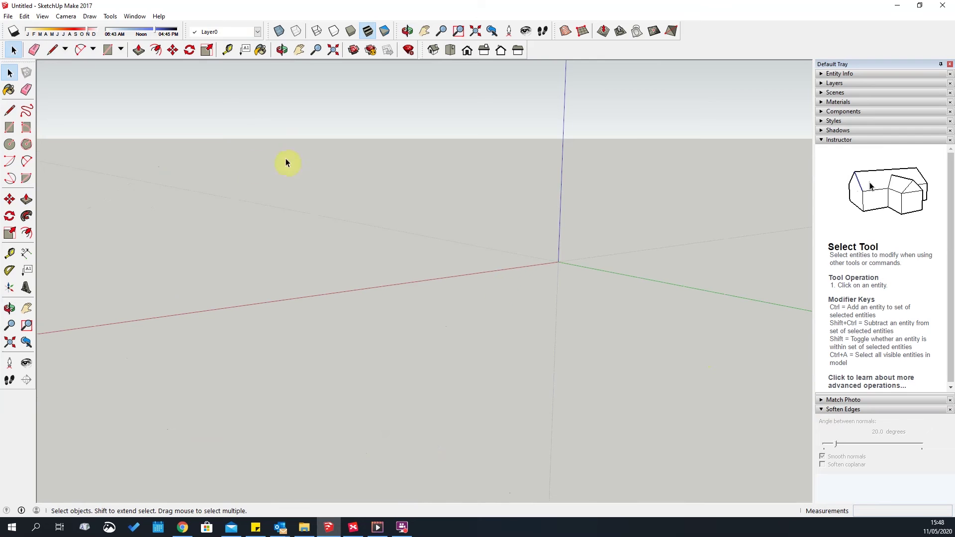
{"action": "left_click", "coordinate": [111, 16]}
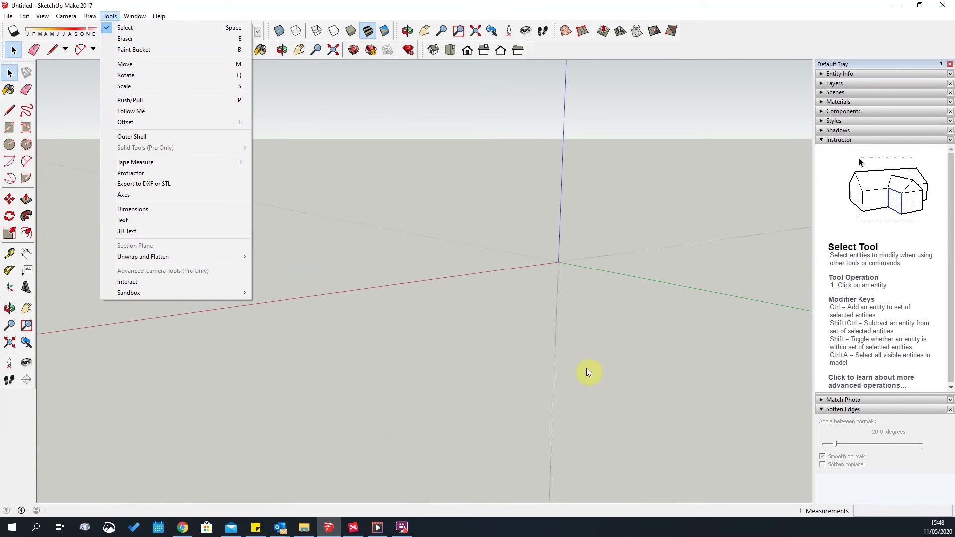
{"action": "left_click", "coordinate": [498, 258]}
{"action": "middle_click_drag", "start_coordinate": [499, 259], "coordinate": [547, 292]}
{"action": "scroll", "coordinate": [530, 316], "scroll_direction": "down", "scroll_amount": 3}
{"action": "middle_click_drag", "start_coordinate": [522, 334], "coordinate": [347, 389]}
{"action": "scroll", "coordinate": [346, 384], "scroll_direction": "down", "scroll_amount": 2}
{"action": "scroll", "coordinate": [258, 222], "scroll_direction": "down", "scroll_amount": 1}
{"action": "left_click", "coordinate": [96, 16]}
{"action": "mouse_move", "coordinate": [110, 16]}
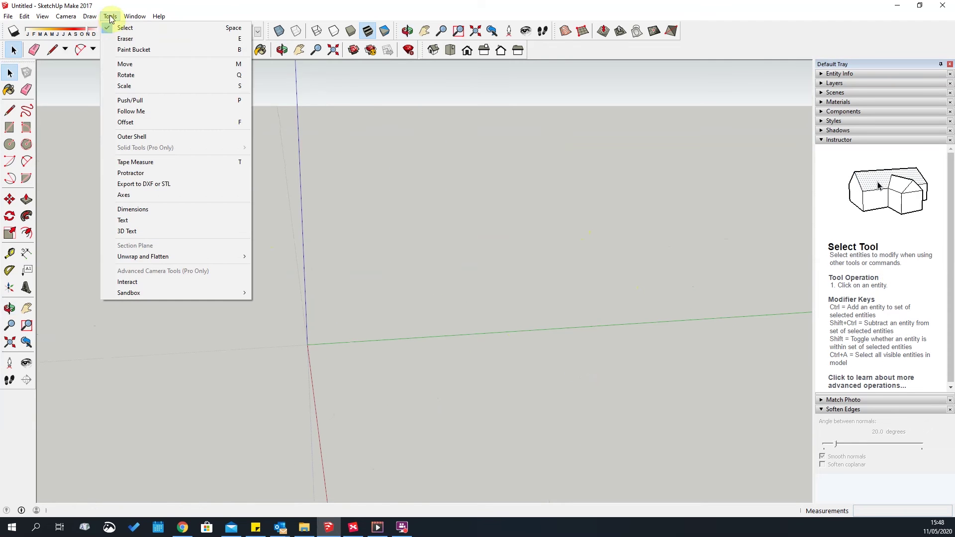
{"action": "left_click", "coordinate": [509, 351]}
{"action": "scroll", "coordinate": [507, 351], "scroll_direction": "up", "scroll_amount": 1}
{"action": "middle_click_drag", "start_coordinate": [257, 357], "coordinate": [496, 365]}
{"action": "scroll", "coordinate": [673, 299], "scroll_direction": "down", "scroll_amount": 1}
{"action": "middle_click_drag", "start_coordinate": [674, 297], "coordinate": [367, 372]}
{"action": "scroll", "coordinate": [309, 385], "scroll_direction": "down", "scroll_amount": 1}
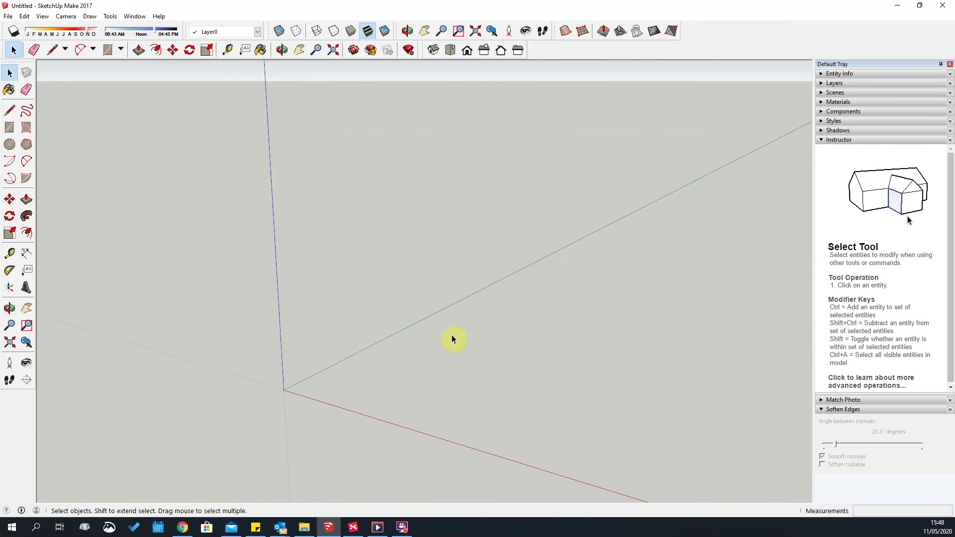
{"action": "middle_click_drag", "start_coordinate": [461, 270], "coordinate": [421, 298]}
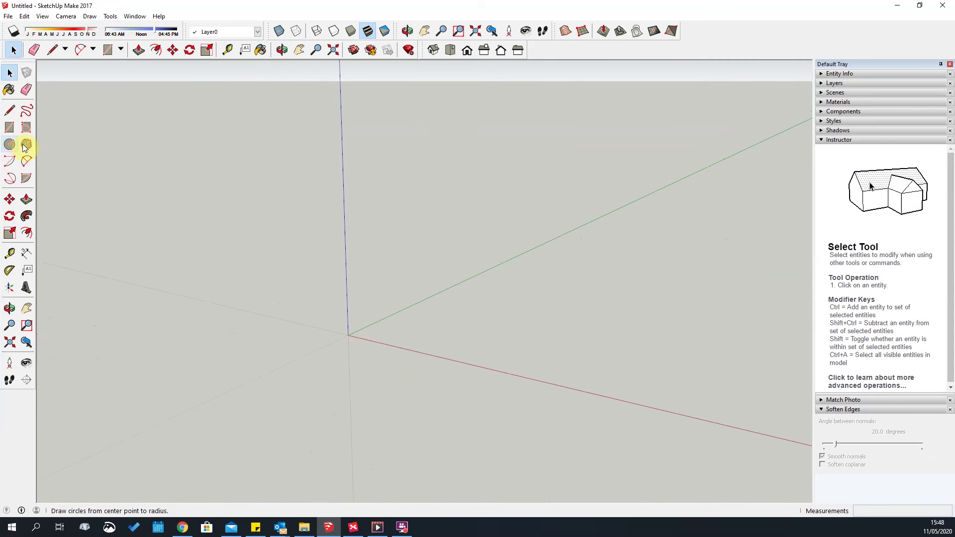
Draw a rectangle on the ground from the origin and extrude it upward into a box.
{"action": "left_click", "coordinate": [7, 129]}
{"action": "left_click", "coordinate": [348, 334]}
{"action": "left_click", "coordinate": [460, 324]}
{"action": "scroll", "coordinate": [447, 328], "scroll_direction": "up", "scroll_amount": 2}
{"action": "key", "text": "p"}
{"action": "left_click_drag", "start_coordinate": [397, 322], "coordinate": [393, 244]}
Select all of the box's connected faces and edges and make them a group.
{"action": "key", "text": "space"}
{"action": "triple_click", "coordinate": [393, 284]}
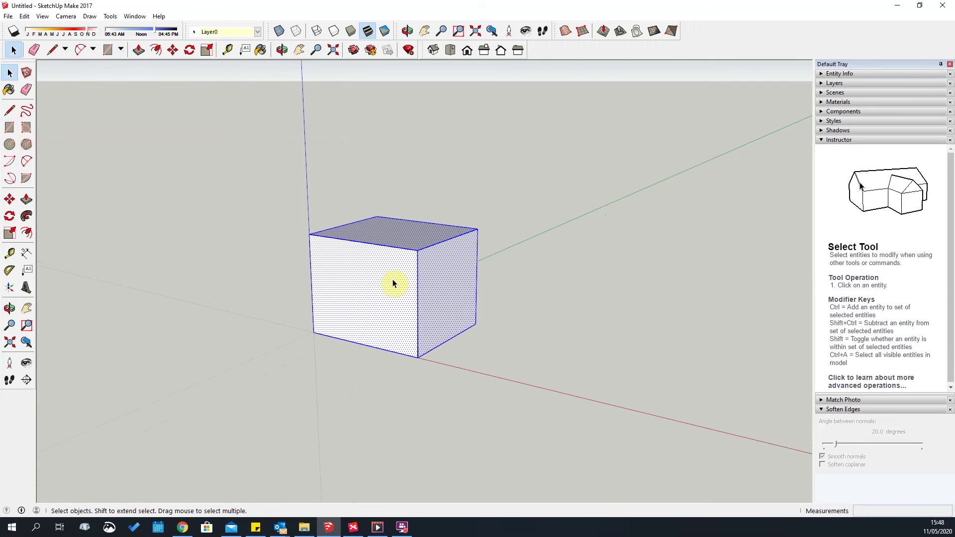
{"action": "right_click", "coordinate": [392, 279]}
{"action": "left_click", "coordinate": [427, 366]}
{"action": "left_click", "coordinate": [434, 309]}
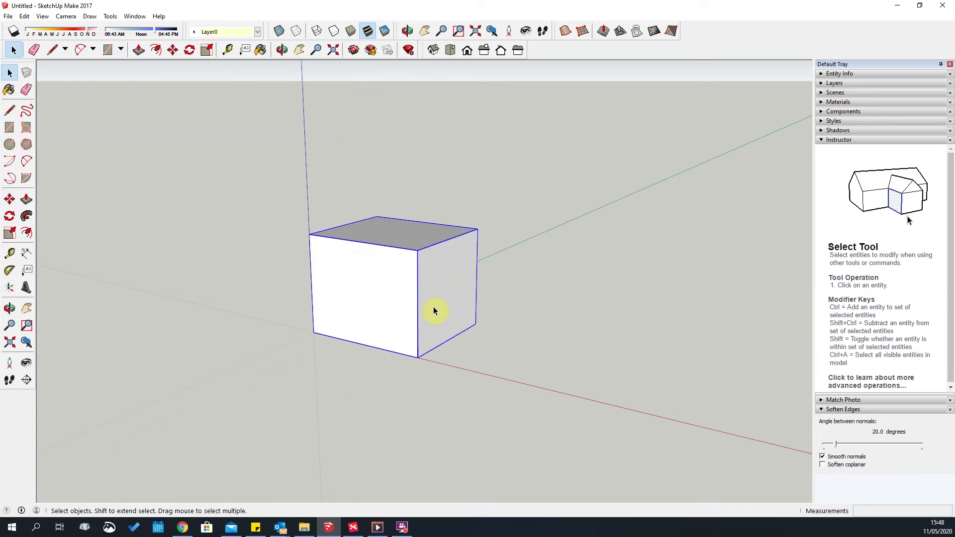
Copy the box group about 15064 mm from its lower front corner so the copy overlaps the original.
{"action": "middle_click_drag", "start_coordinate": [434, 309], "coordinate": [433, 383]}
{"action": "key", "text": "m"}
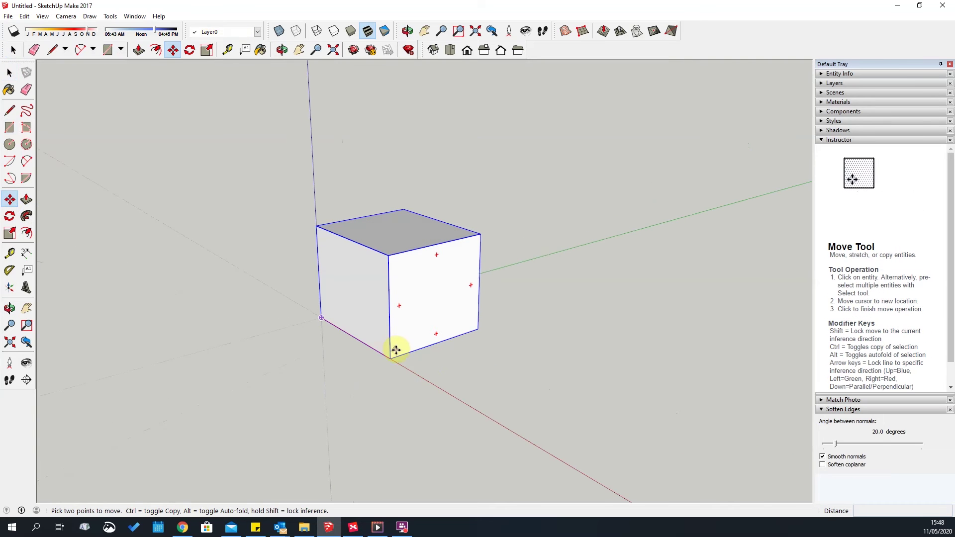
{"action": "left_click", "coordinate": [391, 357]}
{"action": "key", "text": "ctrl"}
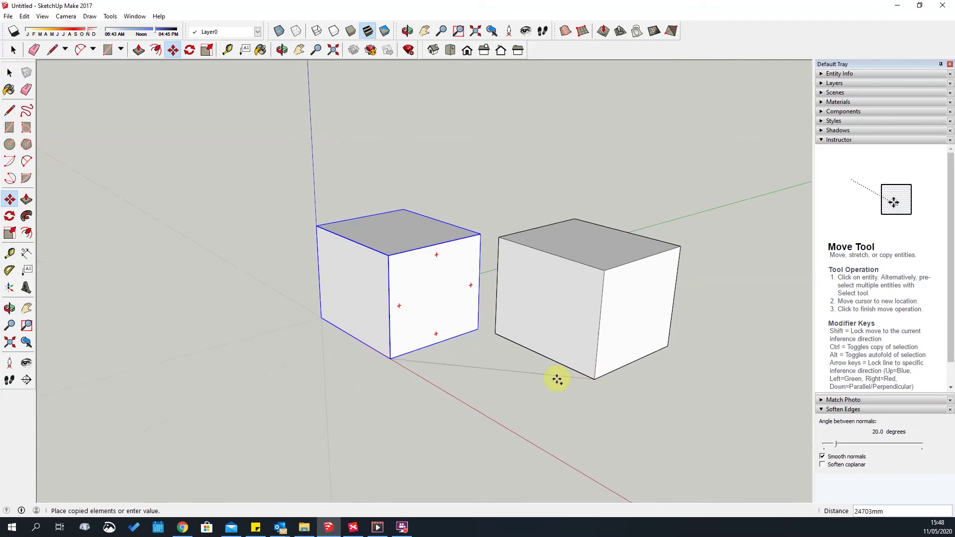
{"action": "left_click", "coordinate": [507, 380]}
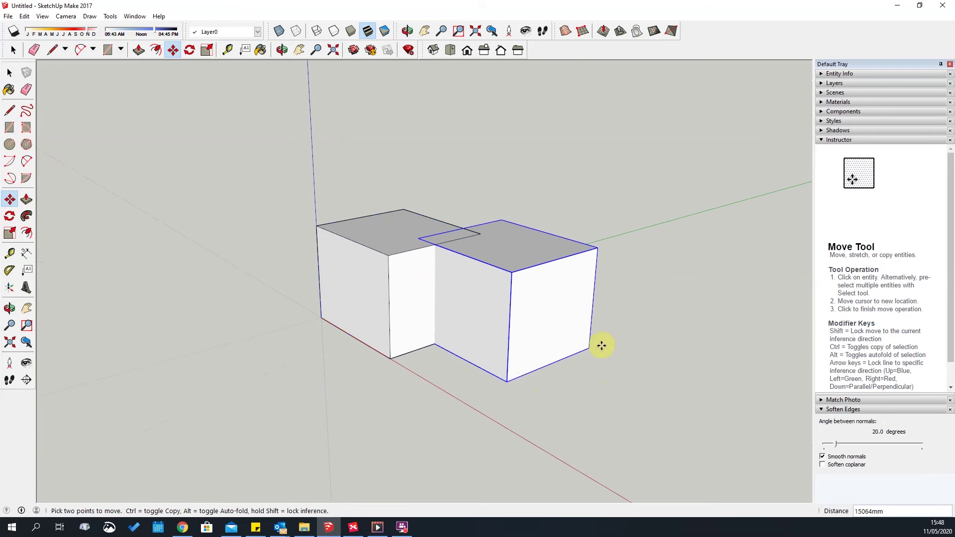
Scale the copied box down in height only, making it lower than the original.
{"action": "key", "text": "space"}
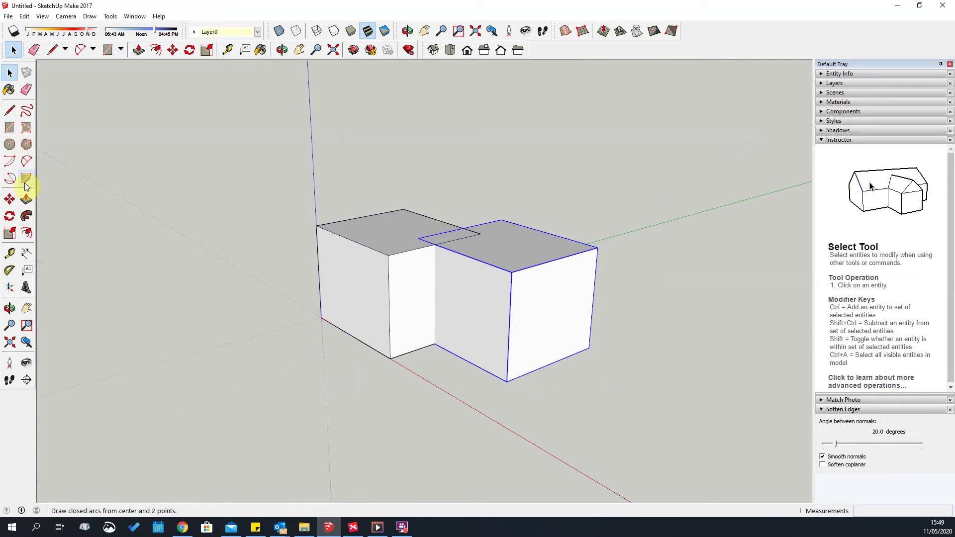
{"action": "left_click", "coordinate": [10, 233]}
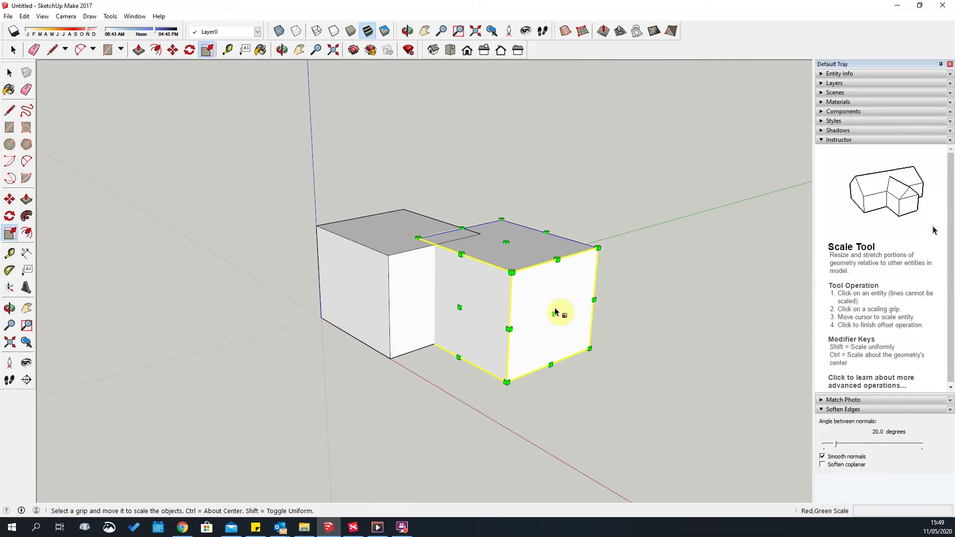
{"action": "left_click", "coordinate": [505, 258]}
{"action": "middle_click_drag", "start_coordinate": [693, 263], "coordinate": [554, 296]}
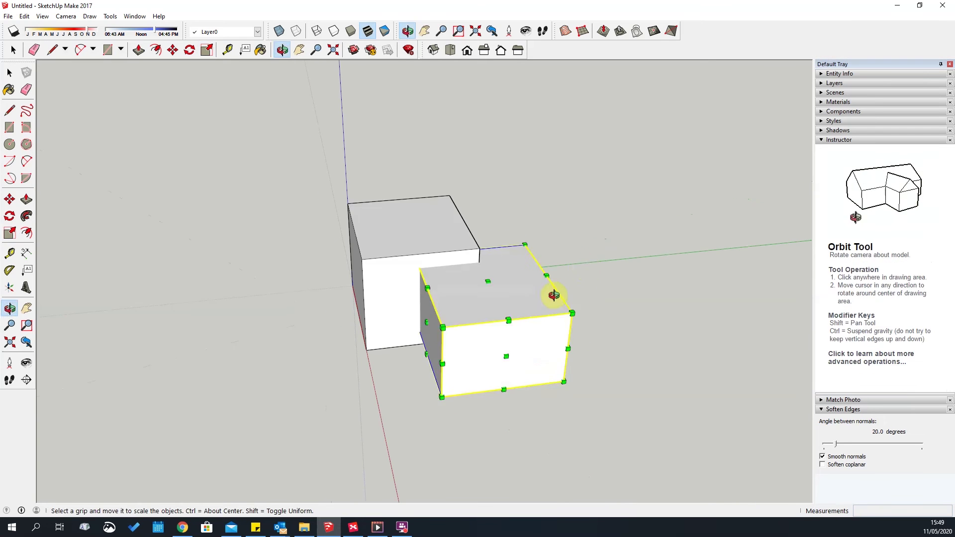
{"action": "key", "text": "space"}
{"action": "left_click", "coordinate": [613, 222]}
Select both overlapping box groups and combine them into one outer group.
{"action": "scroll", "coordinate": [470, 309], "scroll_direction": "down", "scroll_amount": 2}
{"action": "scroll", "coordinate": [399, 240], "scroll_direction": "up", "scroll_amount": 3}
{"action": "left_click", "coordinate": [552, 333]}
{"action": "scroll", "coordinate": [599, 217], "scroll_direction": "down", "scroll_amount": 3}
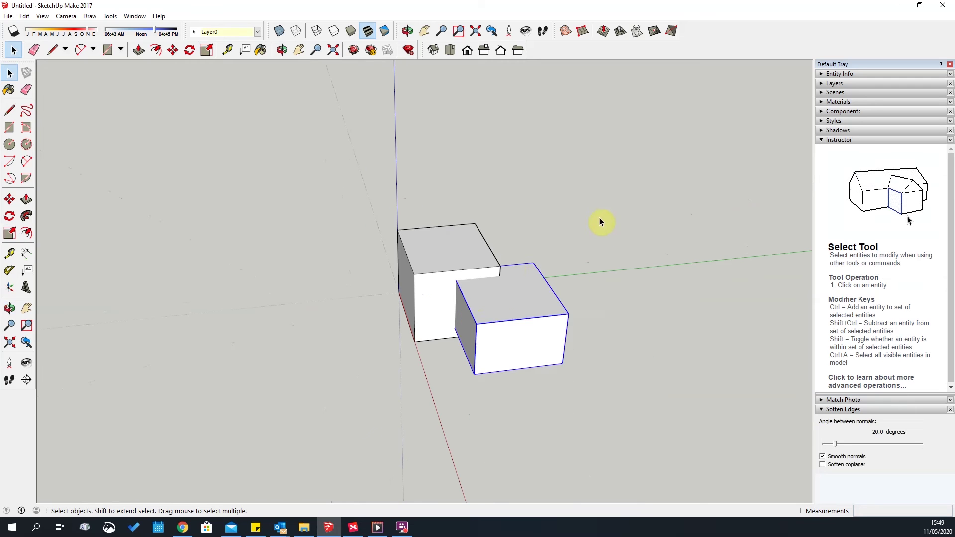
{"action": "left_click", "coordinate": [467, 263], "text": "ctrl"}
{"action": "right_click", "coordinate": [468, 261]}
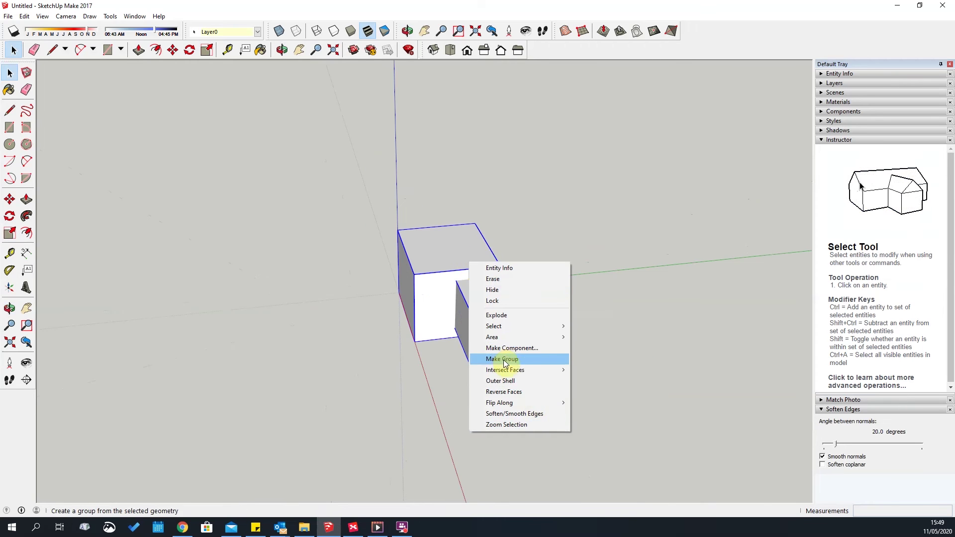
{"action": "left_click", "coordinate": [502, 359]}
Open the outer group for editing and view the overlap between its two nested boxes.
{"action": "left_click", "coordinate": [661, 390]}
{"action": "double_click", "coordinate": [520, 324]}
{"action": "double_click", "coordinate": [521, 324]}
{"action": "key", "text": "Escape"}
{"action": "middle_click_drag", "start_coordinate": [404, 314], "coordinate": [520, 289]}
{"action": "scroll", "coordinate": [520, 289], "scroll_direction": "up", "scroll_amount": 3}
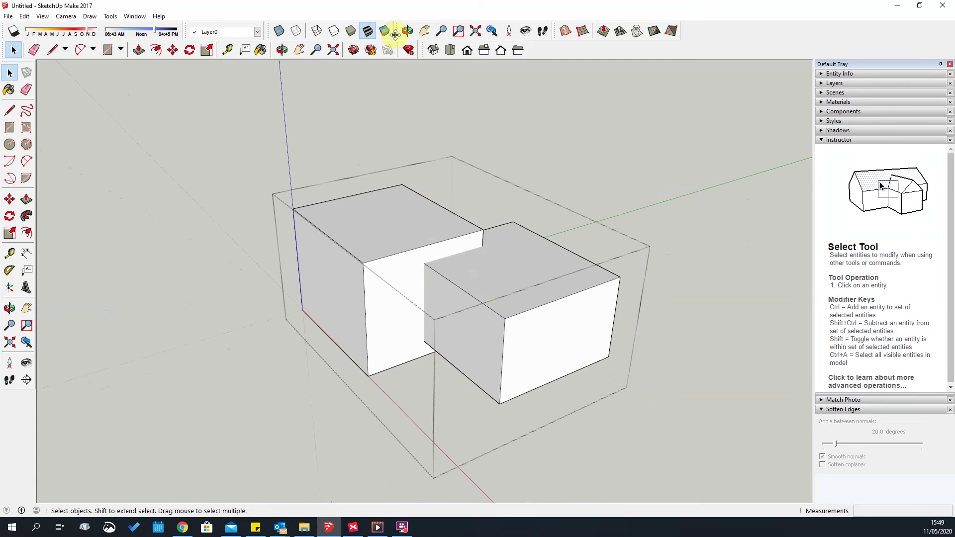
Compare the X-ray and Back Edges display modes, leaving the model displayed in X-ray.
{"action": "left_click", "coordinate": [296, 30]}
{"action": "left_click", "coordinate": [280, 37]}
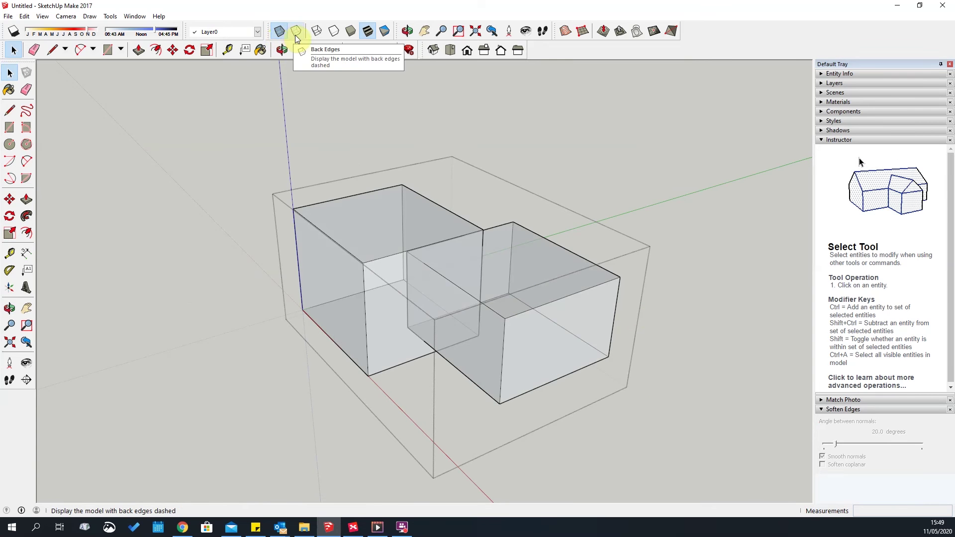
{"action": "left_click", "coordinate": [294, 36]}
{"action": "middle_click_drag", "start_coordinate": [650, 228], "coordinate": [686, 299]}
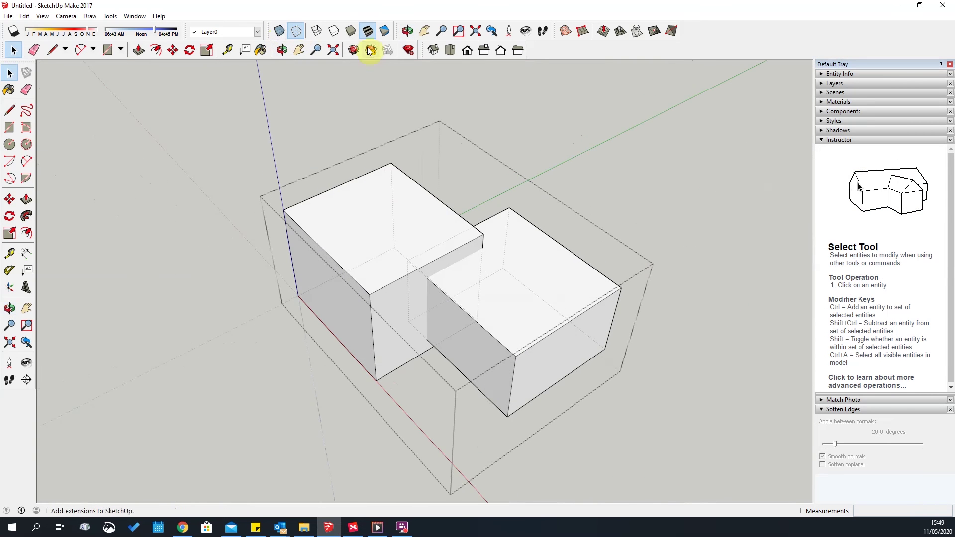
{"action": "left_click", "coordinate": [284, 31]}
Select the whole outer group and place a copy of it alongside the original in the direction of the green axis.
{"action": "middle_click_drag", "start_coordinate": [375, 356], "coordinate": [450, 257]}
{"action": "middle_click_drag", "start_coordinate": [509, 246], "coordinate": [392, 138]}
{"action": "scroll", "coordinate": [454, 281], "scroll_direction": "down", "scroll_amount": 3}
{"action": "left_click_drag", "start_coordinate": [249, 175], "coordinate": [695, 448]}
{"action": "scroll", "coordinate": [443, 391], "scroll_direction": "down", "scroll_amount": 2}
{"action": "key", "text": "m"}
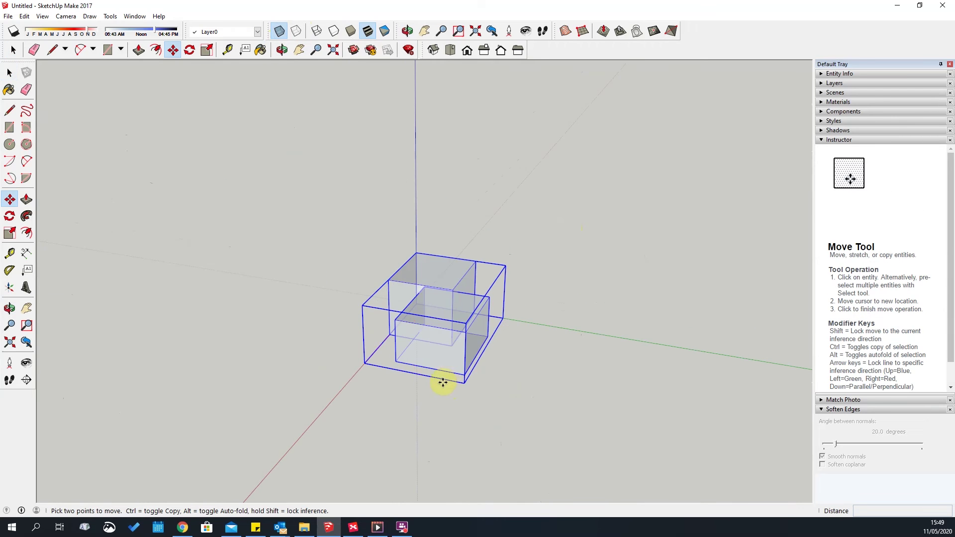
{"action": "key", "text": "ctrl"}
{"action": "left_click", "coordinate": [443, 389]}
{"action": "left_click", "coordinate": [574, 413]}
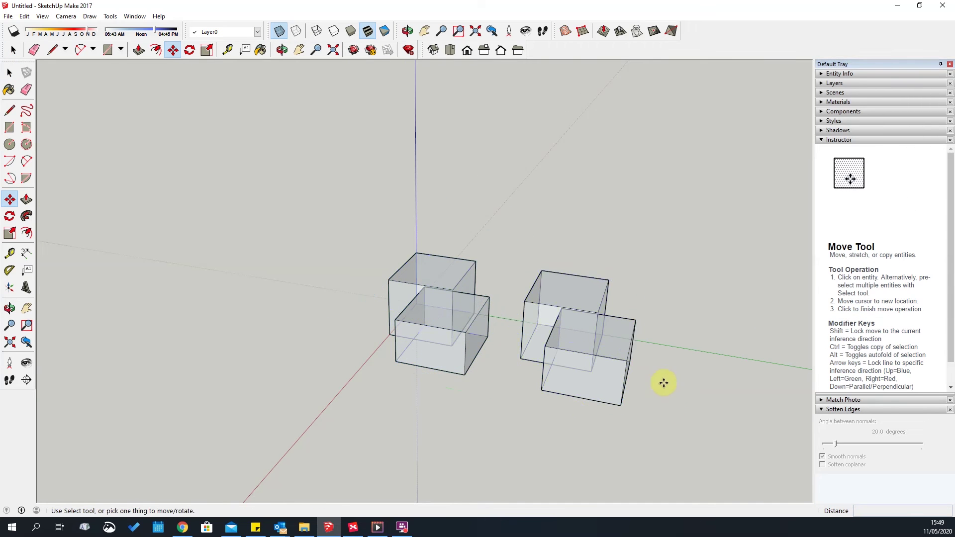
Open the copied outer group and merge its two overlapping boxes with Outer Shell.
{"action": "middle_click_drag", "start_coordinate": [662, 382], "coordinate": [697, 373]}
{"action": "key", "text": "o"}
{"action": "left_click_drag", "start_coordinate": [674, 341], "coordinate": [572, 317]}
{"action": "middle_click_drag", "start_coordinate": [572, 314], "coordinate": [506, 303]}
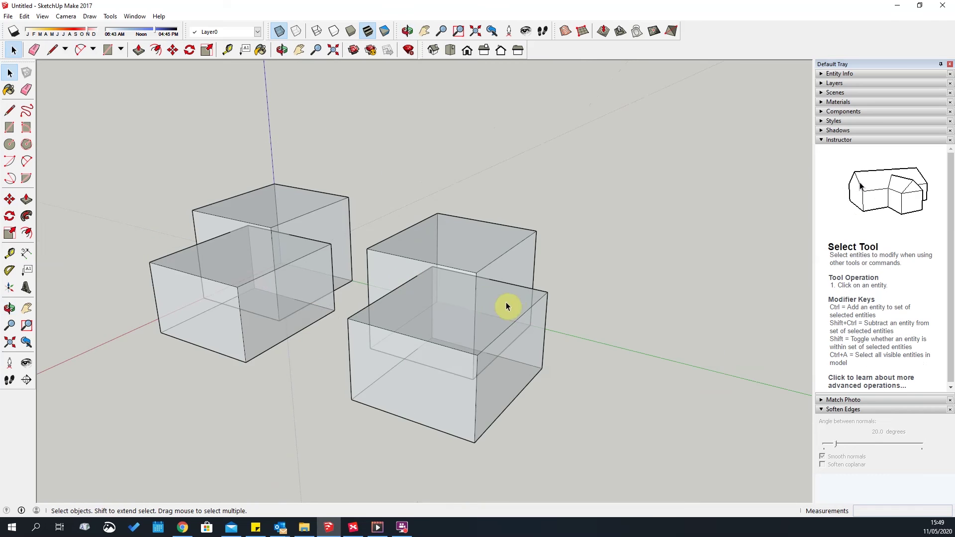
{"action": "double_click", "coordinate": [483, 295]}
{"action": "triple_click", "coordinate": [458, 260]}
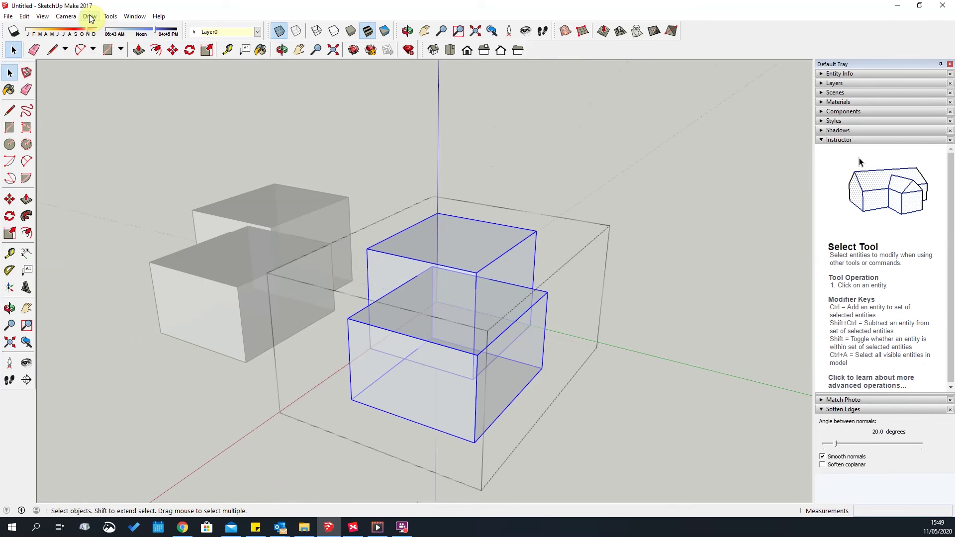
{"action": "left_click", "coordinate": [112, 17]}
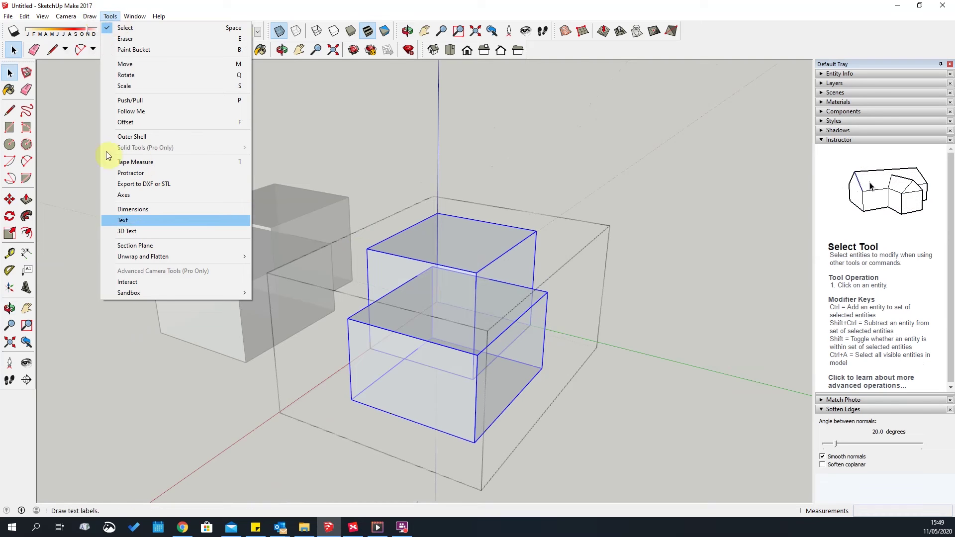
{"action": "left_click", "coordinate": [137, 137]}
{"action": "left_click", "coordinate": [641, 381]}
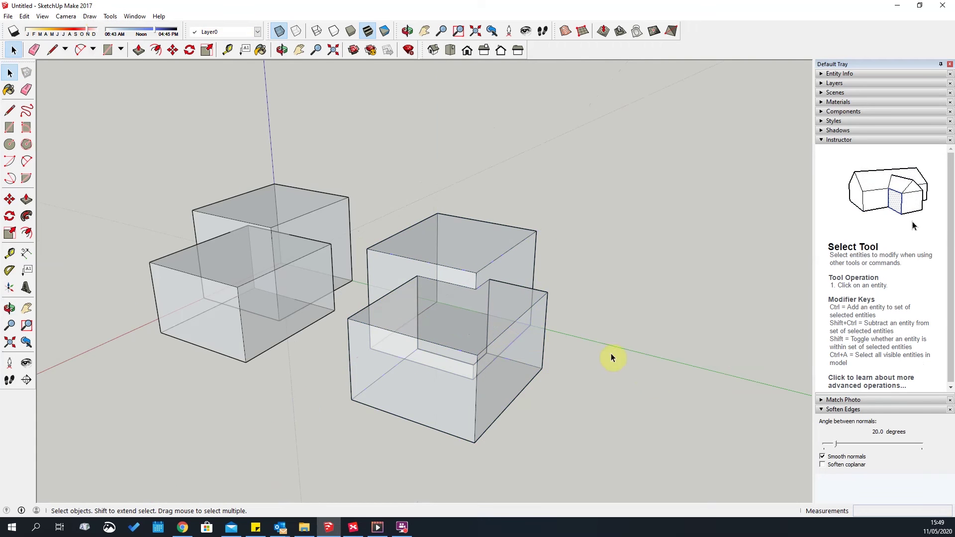
Explode the outer group that encloses the merged boxes.
{"action": "left_click", "coordinate": [533, 333]}
{"action": "scroll", "coordinate": [522, 328], "scroll_direction": "up", "scroll_amount": 3}
{"action": "right_click", "coordinate": [512, 324]}
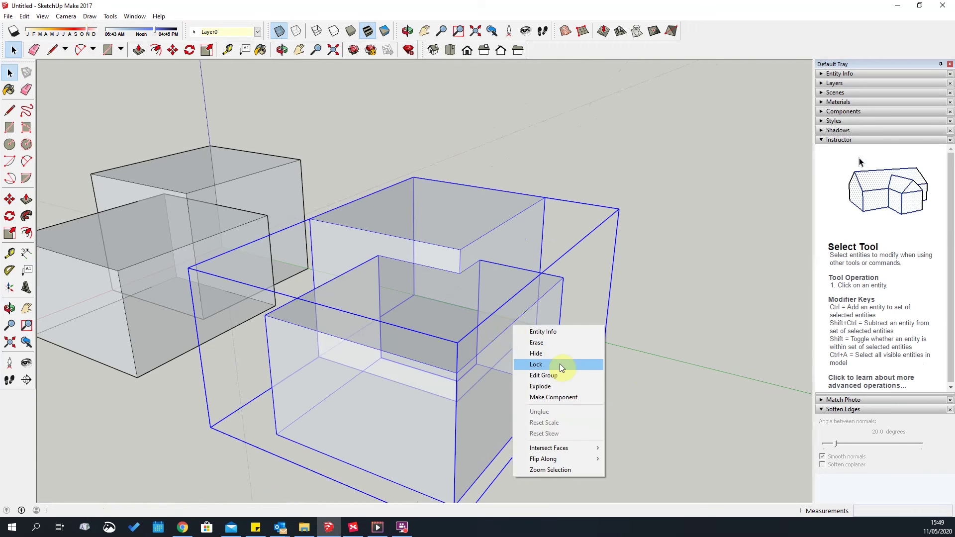
{"action": "left_click", "coordinate": [562, 386]}
Open the merged shell's own group for editing and close it again.
{"action": "left_click", "coordinate": [572, 285]}
{"action": "left_click", "coordinate": [542, 300]}
{"action": "right_click", "coordinate": [541, 300]}
{"action": "left_click", "coordinate": [575, 359]}
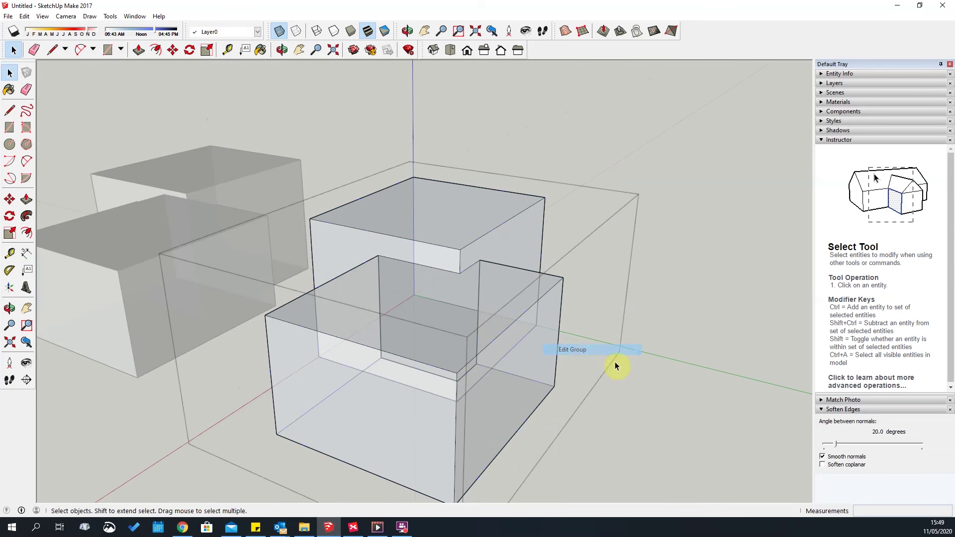
{"action": "left_click", "coordinate": [627, 335]}
Examine the junction where the two boxes of the merged shell meet, from the opposite side.
{"action": "double_click", "coordinate": [526, 303]}
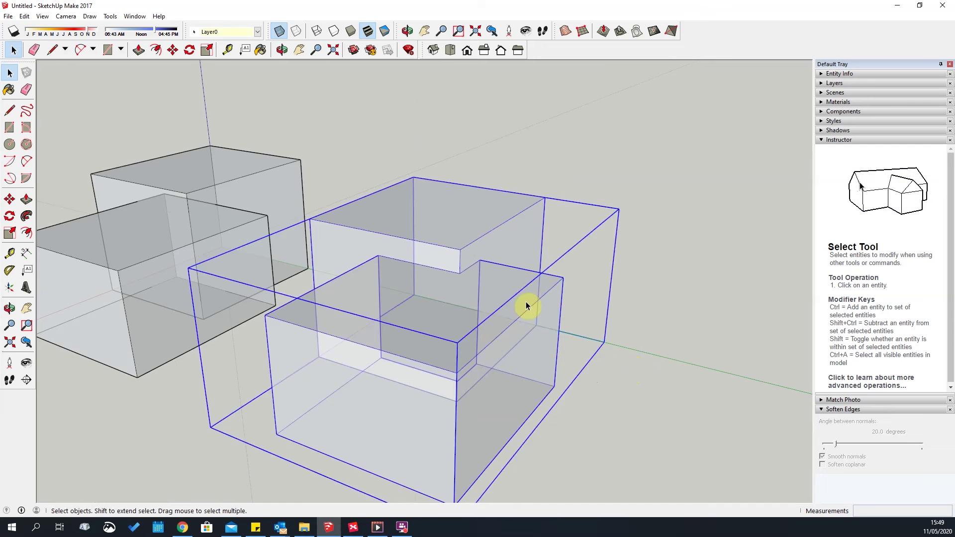
{"action": "left_click", "coordinate": [513, 303]}
{"action": "left_click", "coordinate": [451, 258]}
{"action": "middle_click_drag", "start_coordinate": [630, 347], "coordinate": [338, 269]}
{"action": "scroll", "coordinate": [342, 267], "scroll_direction": "up", "scroll_amount": 3}
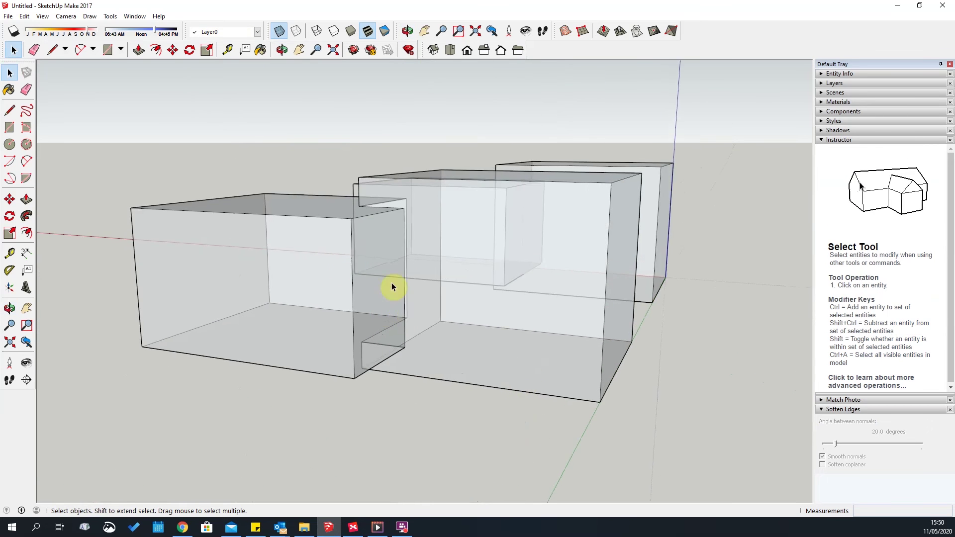
Delete the group of unmerged overlapping boxes, keeping only the pair merged with Outer Shell.
{"action": "scroll", "coordinate": [392, 287], "scroll_direction": "down", "scroll_amount": 5}
{"action": "middle_click_drag", "start_coordinate": [409, 324], "coordinate": [549, 328]}
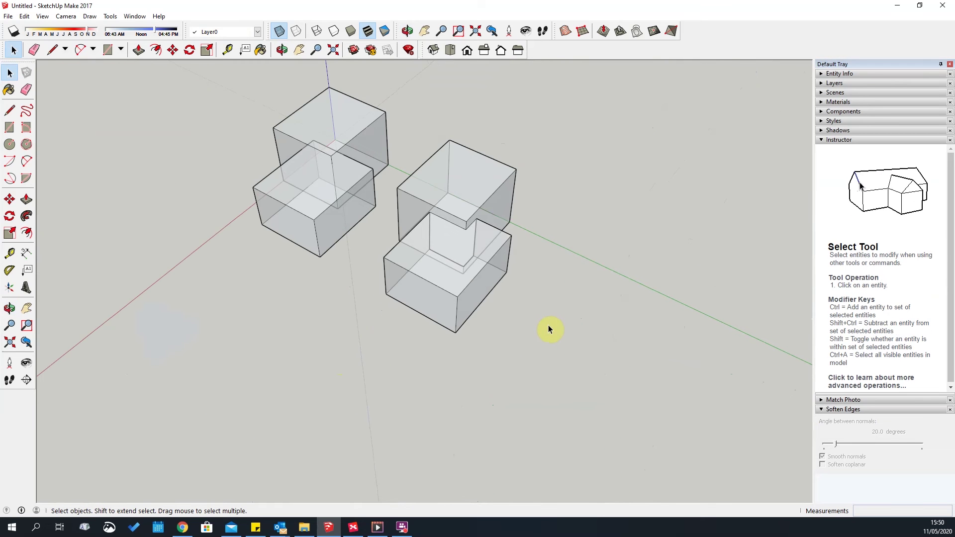
{"action": "scroll", "coordinate": [434, 70], "scroll_direction": "up", "scroll_amount": 2}
{"action": "middle_click_drag", "start_coordinate": [434, 70], "coordinate": [585, 196]}
{"action": "scroll", "coordinate": [489, 233], "scroll_direction": "up", "scroll_amount": 3}
{"action": "middle_click_drag", "start_coordinate": [488, 237], "coordinate": [572, 353]}
{"action": "triple_click", "coordinate": [377, 218]}
{"action": "scroll", "coordinate": [622, 363], "scroll_direction": "down", "scroll_amount": 4}
{"action": "left_click", "coordinate": [622, 362]}
{"action": "triple_click", "coordinate": [207, 258]}
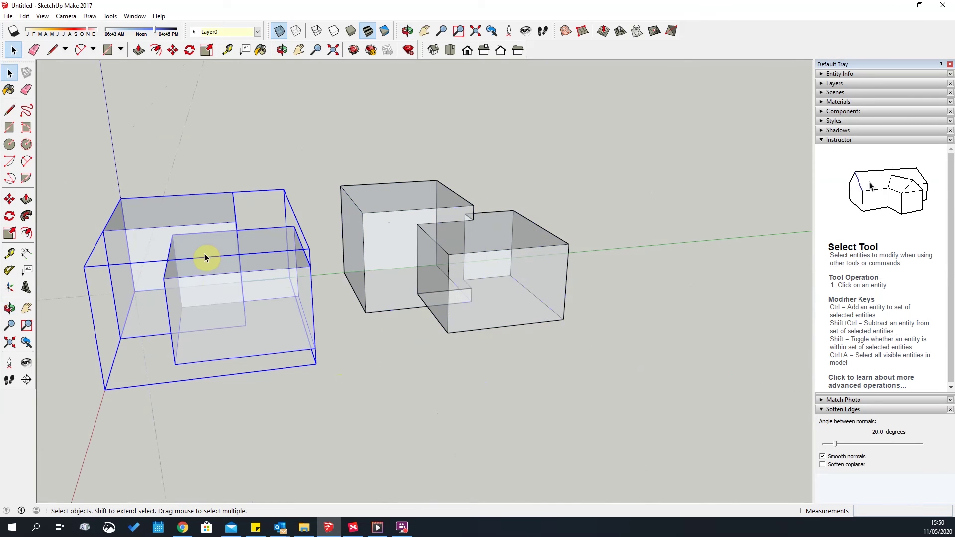
{"action": "key", "text": "Delete"}
Open the merged shell's group and select all its connected geometry to inspect how the two boxes are joined.
{"action": "double_click", "coordinate": [473, 248]}
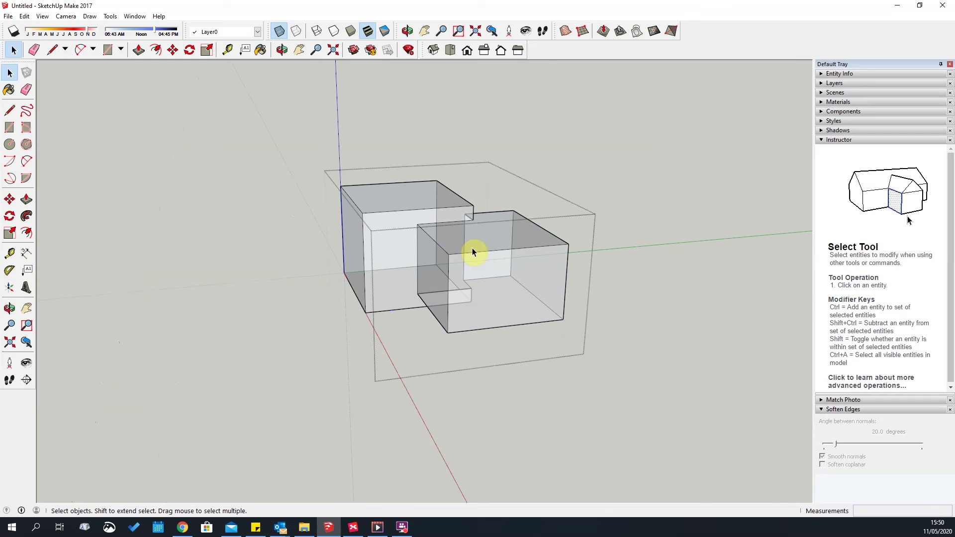
{"action": "scroll", "coordinate": [432, 232], "scroll_direction": "up", "scroll_amount": 2}
{"action": "left_click", "coordinate": [459, 249]}
{"action": "middle_click_drag", "start_coordinate": [556, 275], "coordinate": [495, 314]}
{"action": "scroll", "coordinate": [687, 345], "scroll_direction": "down", "scroll_amount": 3}
{"action": "left_click", "coordinate": [561, 265]}
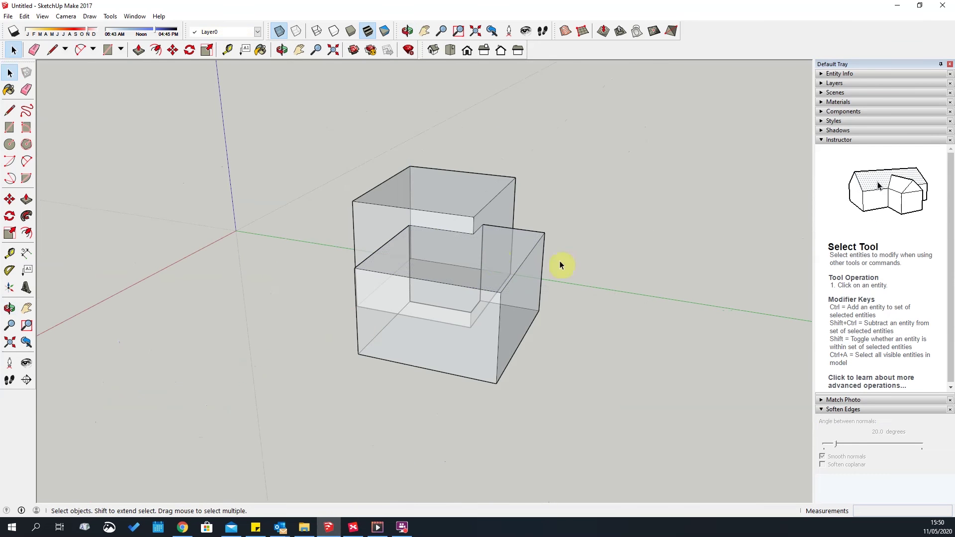
{"action": "middle_click_drag", "start_coordinate": [560, 264], "coordinate": [446, 259]}
{"action": "triple_click", "coordinate": [445, 258]}
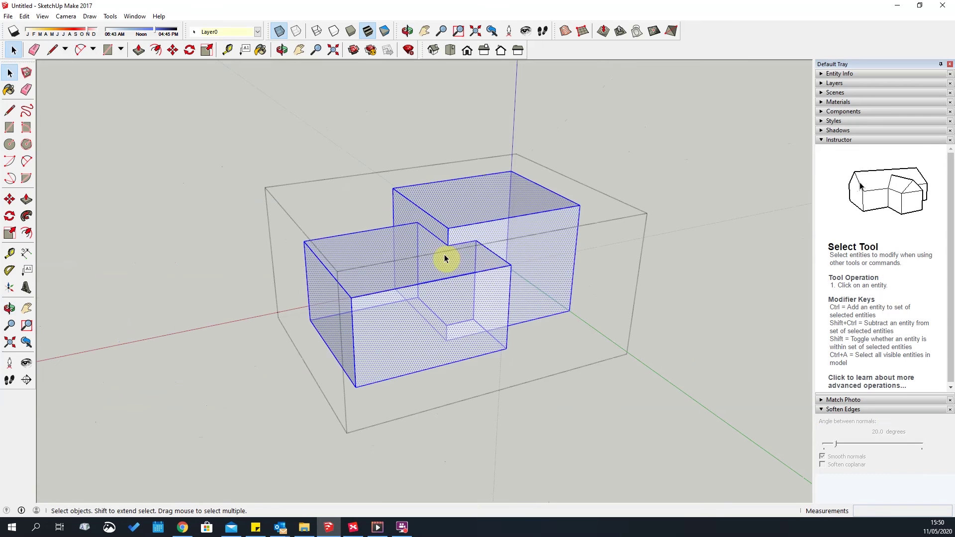
Explode the merged shell's group so its faces can be edited directly.
{"action": "left_click", "coordinate": [653, 327]}
{"action": "left_click", "coordinate": [518, 245]}
{"action": "right_click", "coordinate": [520, 243]}
{"action": "left_click", "coordinate": [550, 303]}
{"action": "left_click", "coordinate": [666, 308]}
{"action": "left_click", "coordinate": [467, 276]}
{"action": "left_click", "coordinate": [614, 304]}
Push the lower box's top face down about 1770 mm.
{"action": "scroll", "coordinate": [392, 269], "scroll_direction": "up", "scroll_amount": 2}
{"action": "left_click", "coordinate": [440, 272]}
{"action": "middle_click_drag", "start_coordinate": [440, 272], "coordinate": [360, 113]}
{"action": "key", "text": "p"}
{"action": "left_click", "coordinate": [379, 247]}
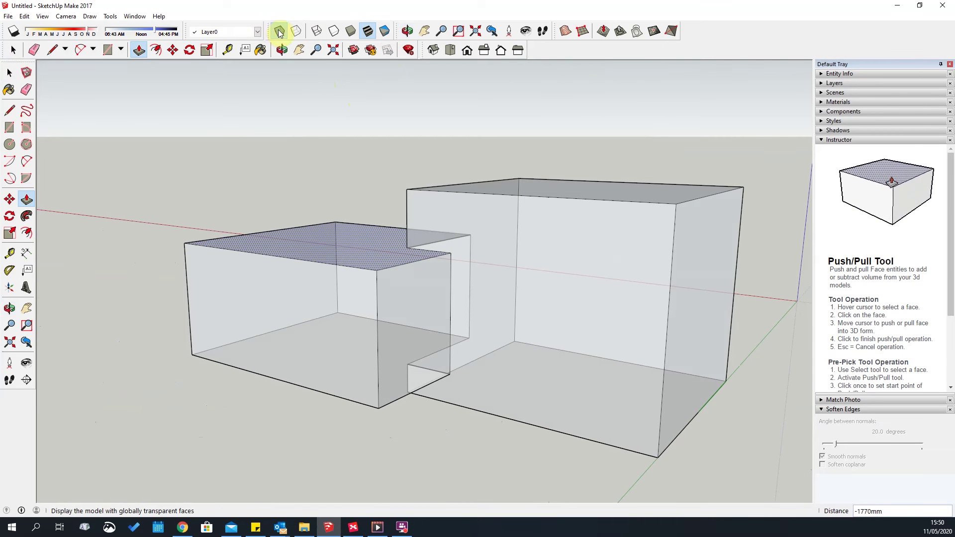
Switch off X-ray display and pull the lower box's top face back up.
{"action": "left_click", "coordinate": [279, 31]}
{"action": "middle_click_drag", "start_coordinate": [318, 241], "coordinate": [412, 319]}
{"action": "left_click", "coordinate": [355, 266]}
{"action": "left_click", "coordinate": [356, 238]}
{"action": "key", "text": "space"}
Pull the lower box's narrow side face outward with Push/Pull.
{"action": "left_click", "coordinate": [417, 315]}
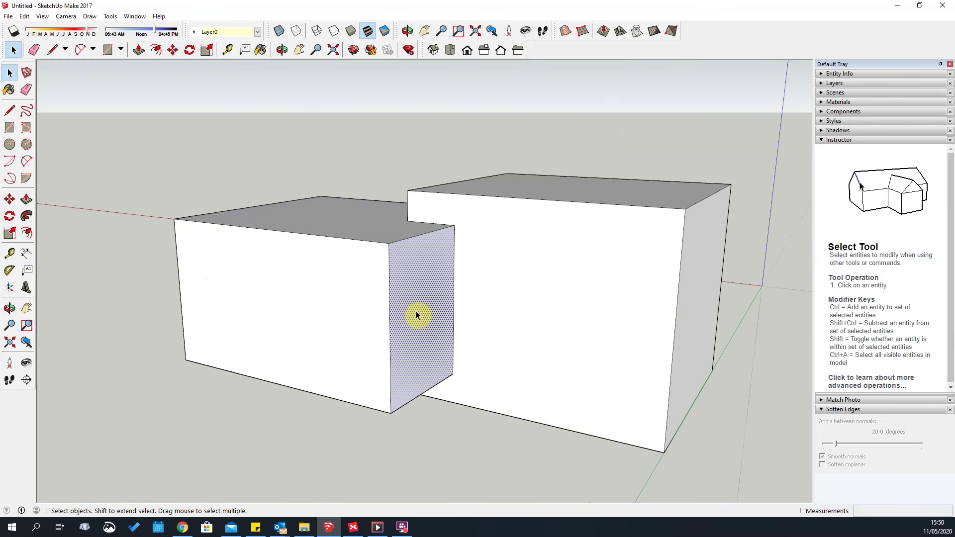
{"action": "key", "text": "p"}
{"action": "left_click_drag", "start_coordinate": [416, 315], "coordinate": [480, 330]}
Pull the taller box's top face upward to add a new section above it.
{"action": "middle_click_drag", "start_coordinate": [479, 330], "coordinate": [412, 159]}
{"action": "middle_click_drag", "start_coordinate": [550, 306], "coordinate": [632, 408]}
{"action": "middle_click_drag", "start_coordinate": [331, 273], "coordinate": [610, 303]}
{"action": "scroll", "coordinate": [425, 329], "scroll_direction": "up", "scroll_amount": 3}
{"action": "left_click", "coordinate": [424, 330]}
{"action": "middle_click_drag", "start_coordinate": [425, 330], "coordinate": [493, 312]}
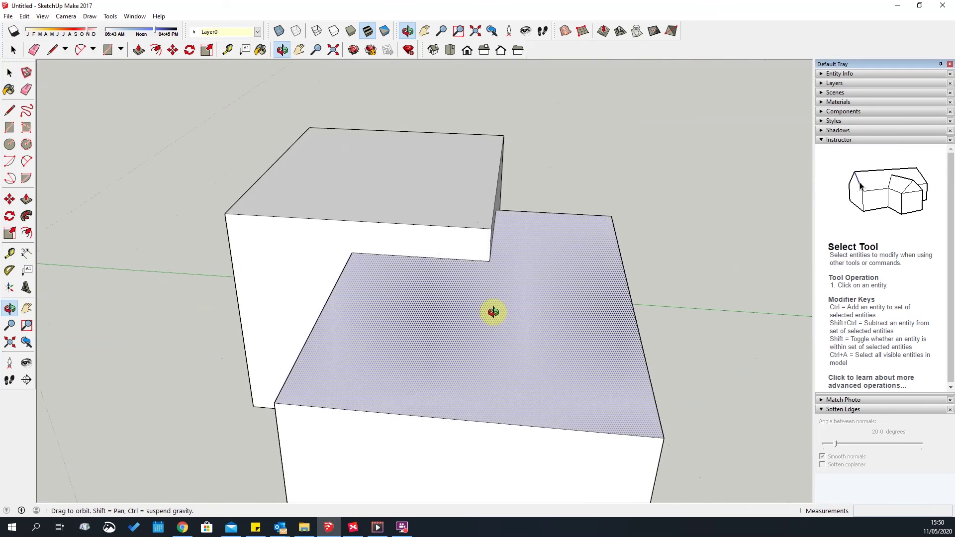
{"action": "left_click_drag", "start_coordinate": [493, 312], "coordinate": [372, 185]}
{"action": "key", "text": "space"}
{"action": "left_click", "coordinate": [374, 193]}
{"action": "key", "text": "p"}
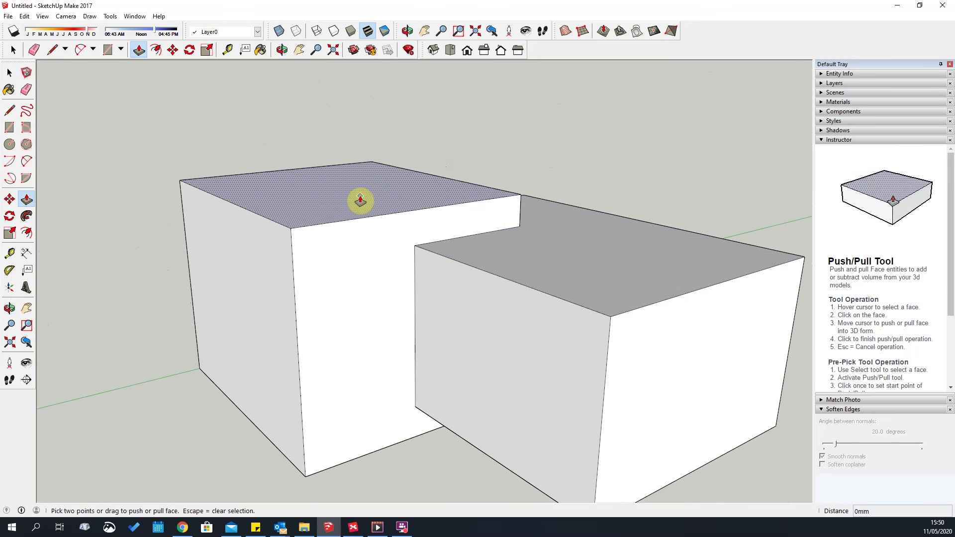
{"action": "left_click_drag", "start_coordinate": [360, 198], "coordinate": [378, 102]}
Scale the taller box's top face down about its centre so the added section tapers like a roof.
{"action": "middle_click_drag", "start_coordinate": [383, 87], "coordinate": [448, 198]}
{"action": "key", "text": "s"}
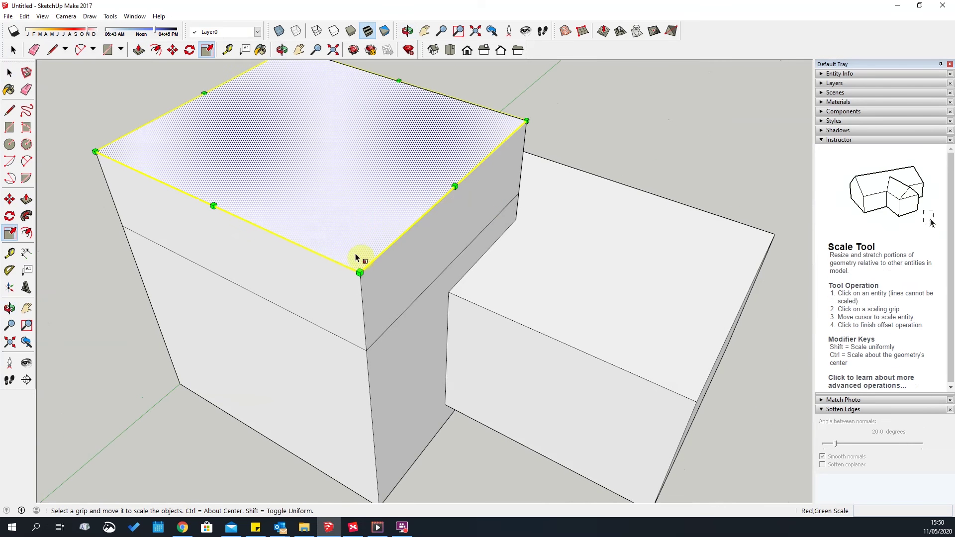
{"action": "left_click_drag", "start_coordinate": [359, 272], "coordinate": [337, 206], "text": "ctrl"}
{"action": "middle_click_drag", "start_coordinate": [438, 338], "coordinate": [512, 137]}
{"action": "key", "text": "space"}
Examine the tapered roof and the junction between the two volumes from several sides.
{"action": "middle_click_drag", "start_coordinate": [319, 294], "coordinate": [409, 243]}
{"action": "scroll", "coordinate": [409, 244], "scroll_direction": "up", "scroll_amount": 2}
{"action": "scroll", "coordinate": [388, 270], "scroll_direction": "down", "scroll_amount": 2}
{"action": "middle_click_drag", "start_coordinate": [331, 288], "coordinate": [431, 317]}
{"action": "scroll", "coordinate": [321, 219], "scroll_direction": "up", "scroll_amount": 3}
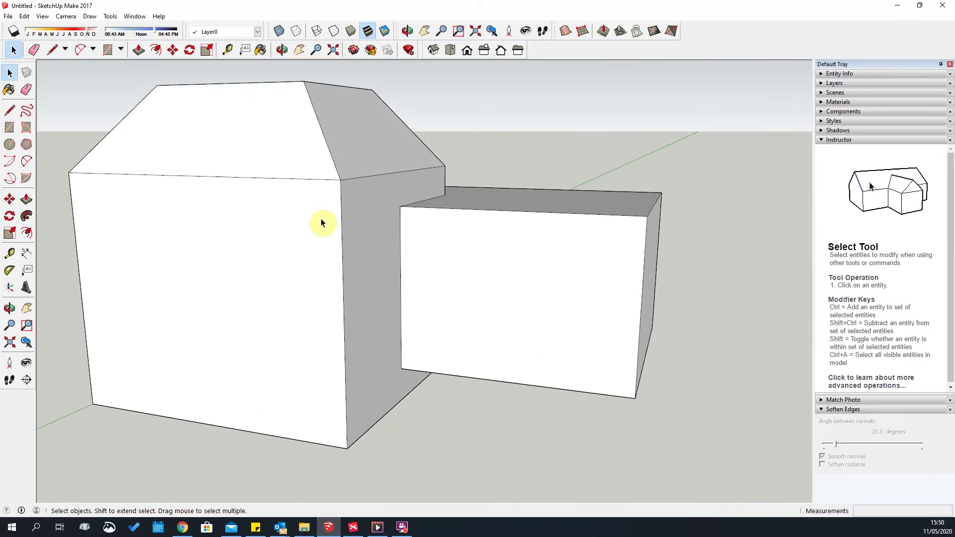
{"action": "middle_click_drag", "start_coordinate": [443, 261], "coordinate": [422, 232]}
{"action": "scroll", "coordinate": [440, 271], "scroll_direction": "down", "scroll_amount": 5}
{"action": "middle_click_drag", "start_coordinate": [480, 287], "coordinate": [382, 291]}
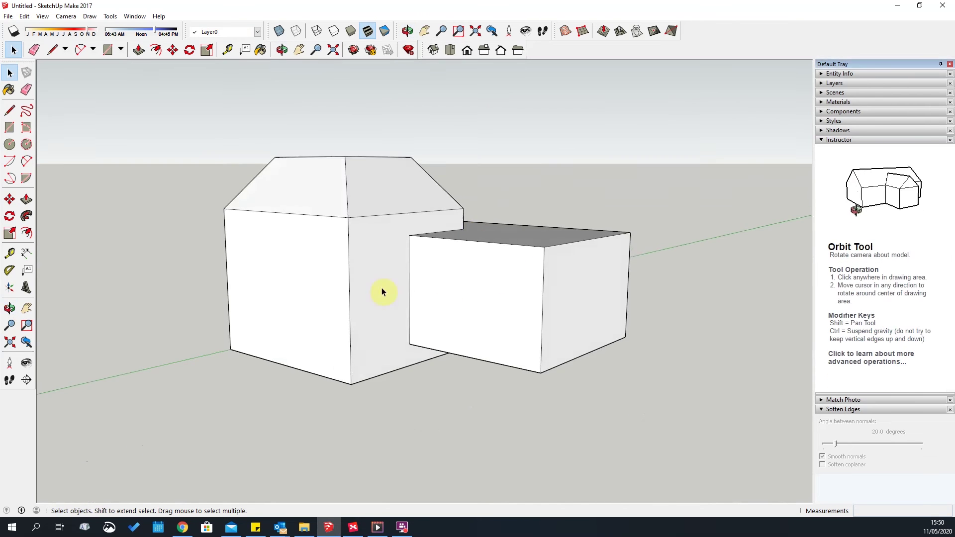
{"action": "scroll", "coordinate": [450, 229], "scroll_direction": "up", "scroll_amount": 3}
{"action": "scroll", "coordinate": [444, 299], "scroll_direction": "down", "scroll_amount": 2}
{"action": "scroll", "coordinate": [427, 304], "scroll_direction": "up", "scroll_amount": 2}
{"action": "scroll", "coordinate": [517, 234], "scroll_direction": "down", "scroll_amount": 3}
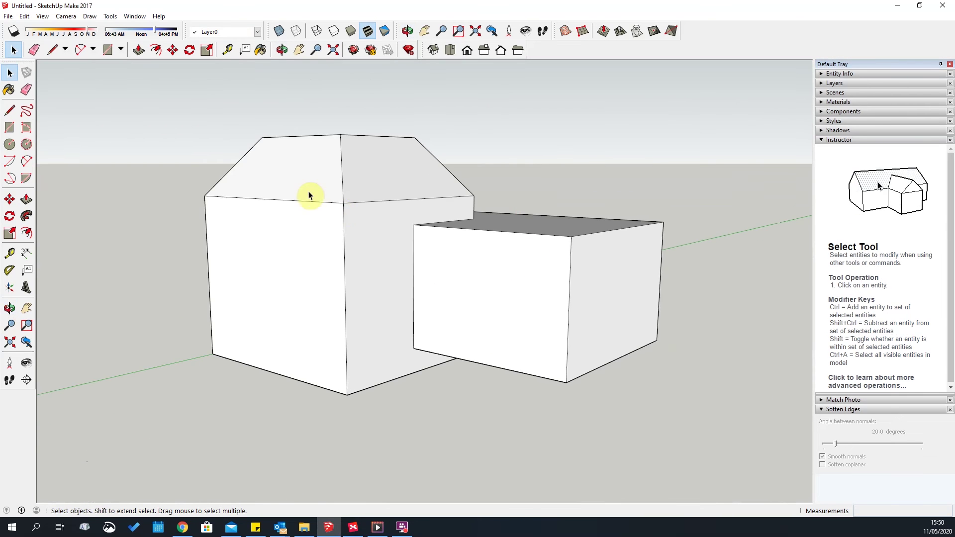
{"action": "scroll", "coordinate": [458, 292], "scroll_direction": "down", "scroll_amount": 3}
{"action": "middle_click_drag", "start_coordinate": [458, 292], "coordinate": [160, 349]}
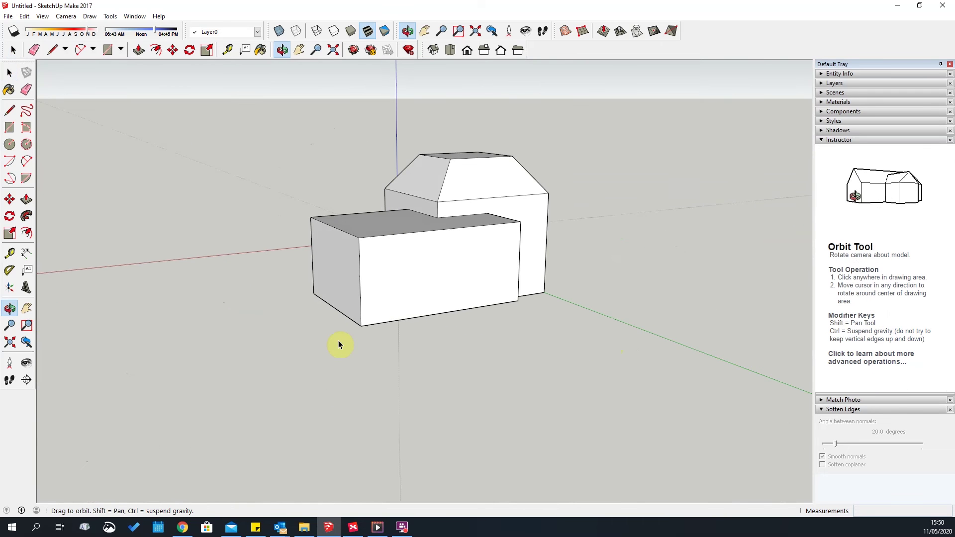
{"action": "key", "text": "space"}
{"action": "left_click", "coordinate": [107, 18]}
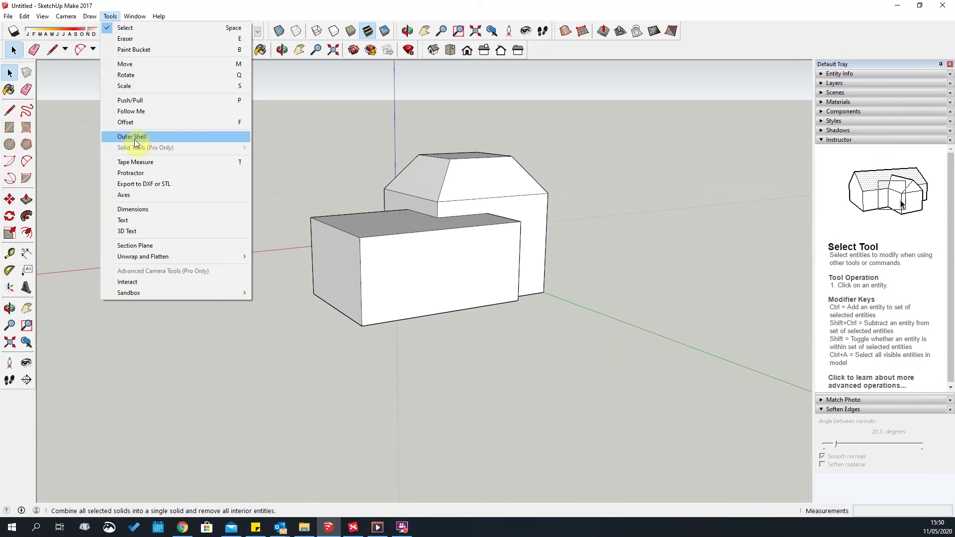
{"action": "left_click", "coordinate": [501, 244]}
{"action": "middle_click_drag", "start_coordinate": [149, 67], "coordinate": [164, 86]}
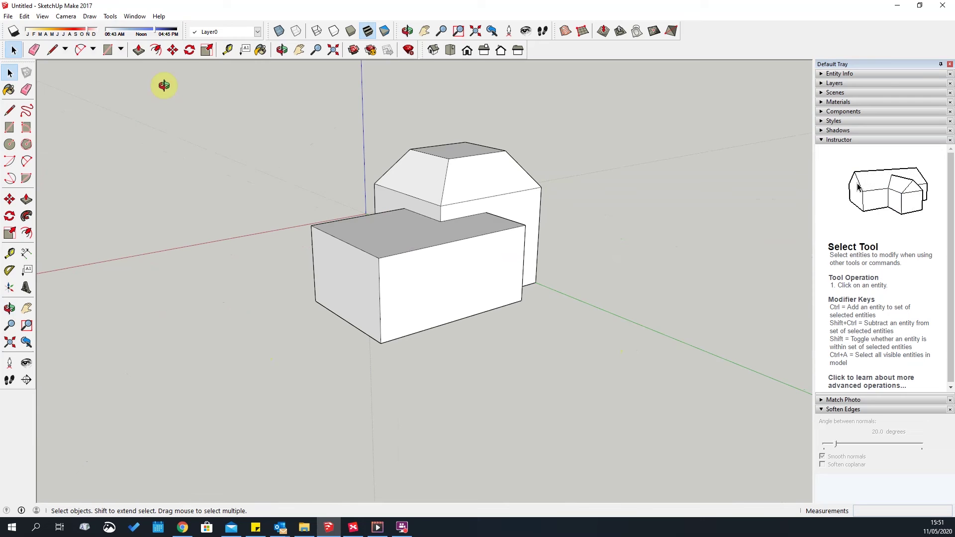
{"action": "left_click", "coordinate": [108, 17]}
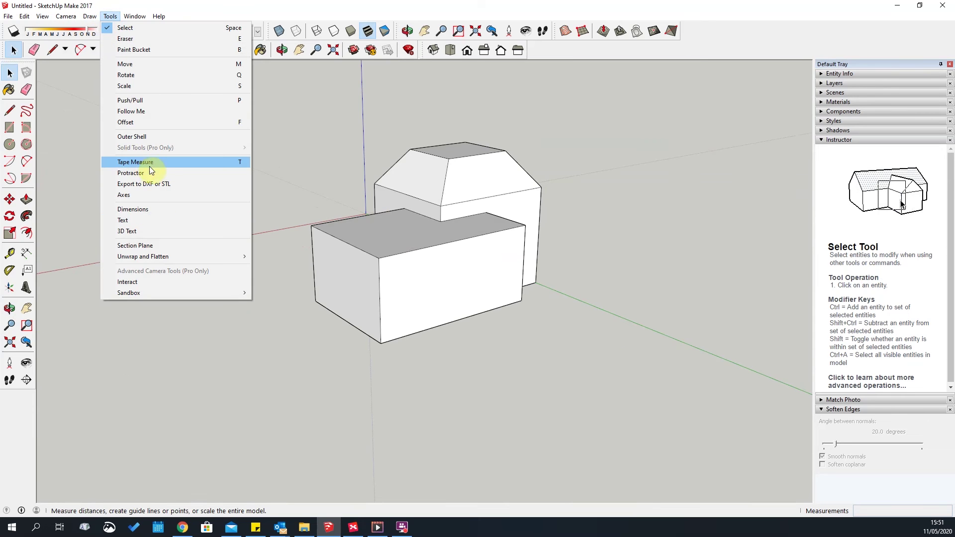
{"action": "key", "text": "Escape"}
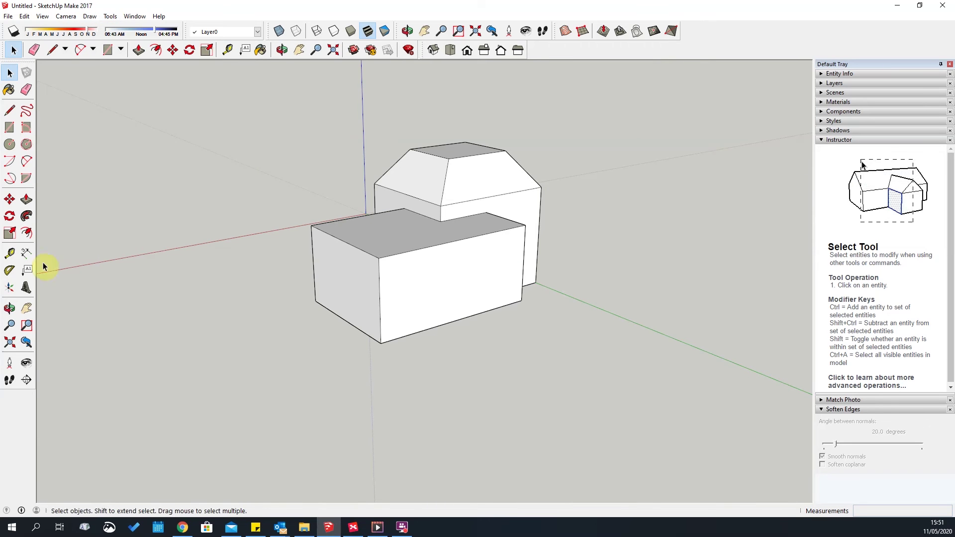
Create two horizontal guide lines across the lower box's long face with the Tape Measure tool.
{"action": "left_click", "coordinate": [9, 253]}
{"action": "scroll", "coordinate": [421, 251], "scroll_direction": "up", "scroll_amount": 3}
{"action": "left_click", "coordinate": [420, 254]}
{"action": "left_click", "coordinate": [420, 315]}
{"action": "scroll", "coordinate": [443, 385], "scroll_direction": "up", "scroll_amount": 3}
Draw a rectangle between the two horizontal guides, spanning the width of the lower box's long face.
{"action": "middle_click_drag", "start_coordinate": [418, 314], "coordinate": [477, 266]}
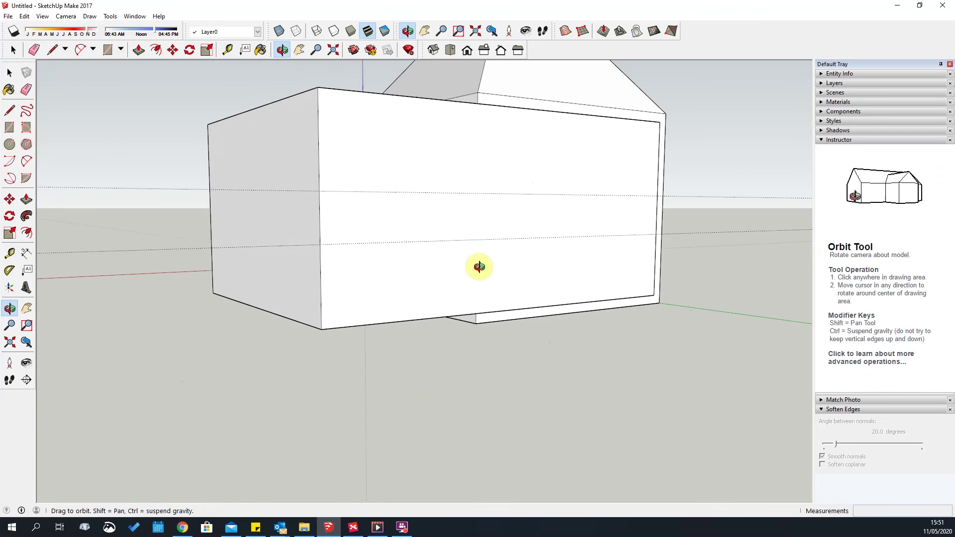
{"action": "left_click", "coordinate": [12, 126]}
{"action": "left_click", "coordinate": [320, 191]}
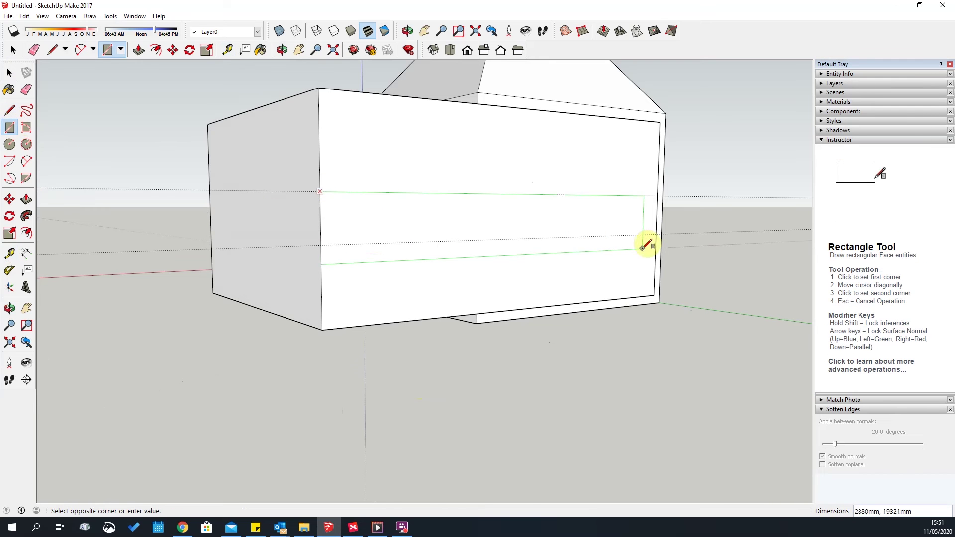
{"action": "left_click", "coordinate": [658, 237]}
{"action": "middle_click_drag", "start_coordinate": [756, 128], "coordinate": [330, 260]}
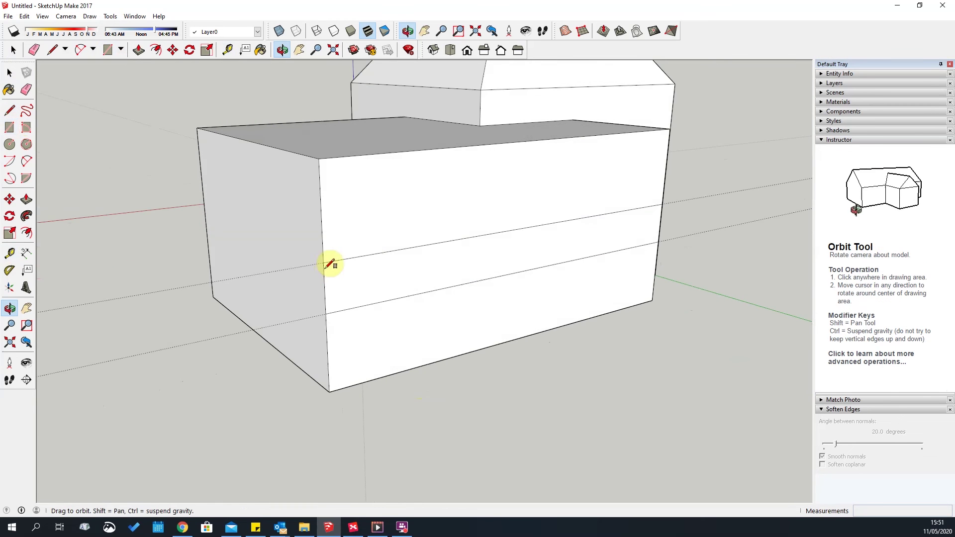
Create a vertical guide on the lower box's long face, 1500 mm from its near vertical edge.
{"action": "left_click", "coordinate": [9, 253]}
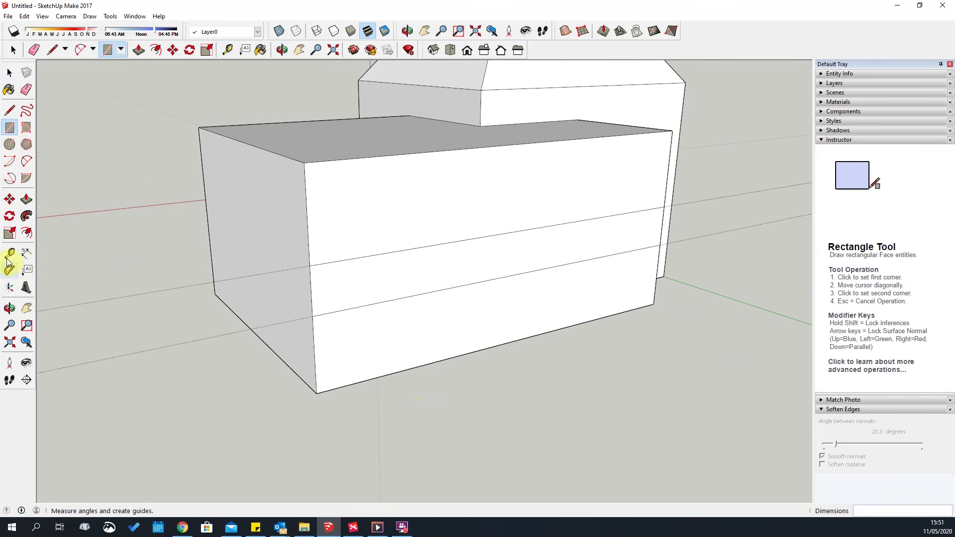
{"action": "left_click", "coordinate": [308, 232]}
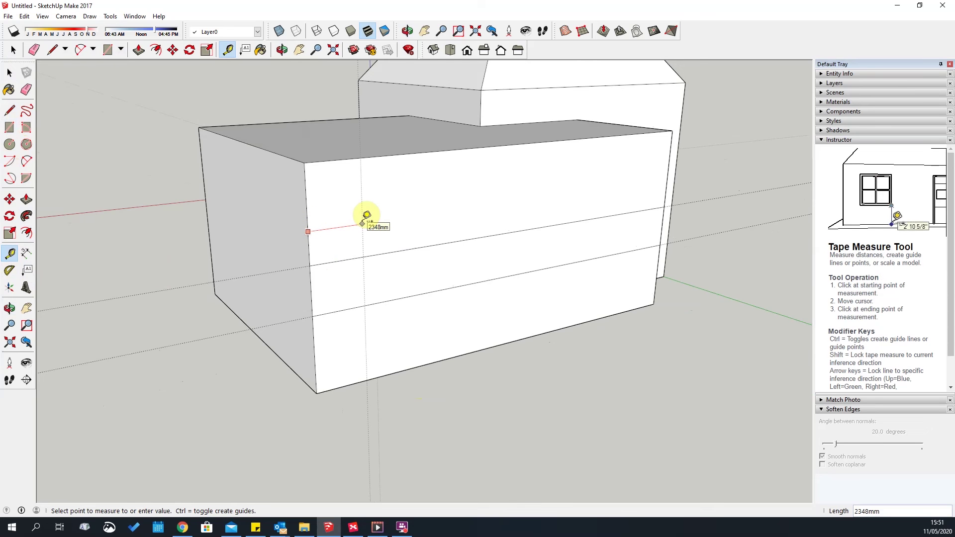
{"action": "key", "text": "Return"}
Measure the distance from the long face's vertical edge to the vertical guide.
{"action": "scroll", "coordinate": [313, 284], "scroll_direction": "up", "scroll_amount": 3}
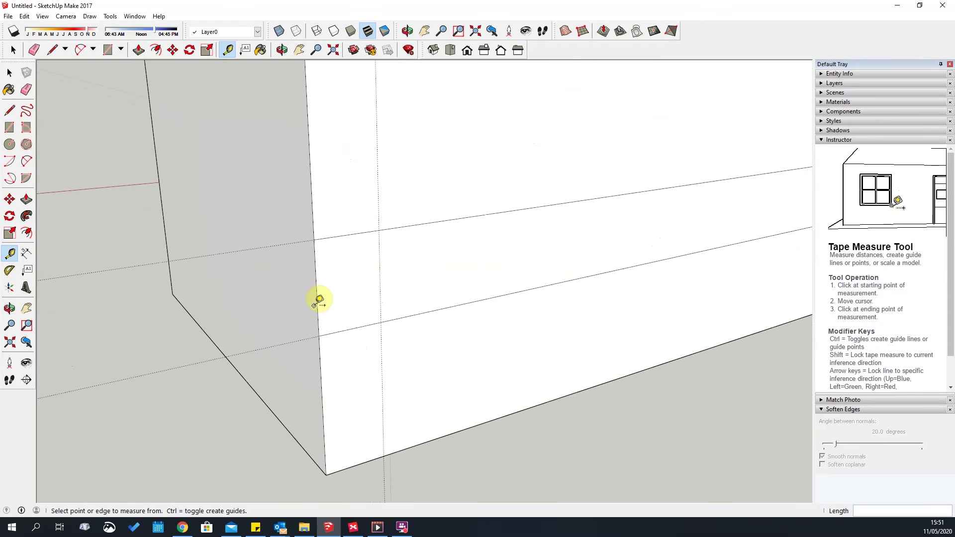
{"action": "left_click", "coordinate": [321, 299]}
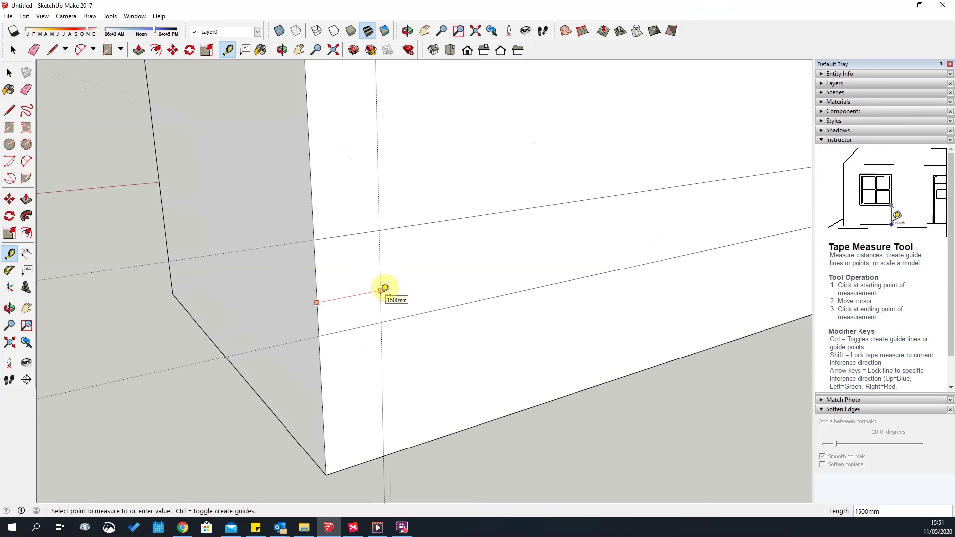
{"action": "scroll", "coordinate": [381, 290], "scroll_direction": "down", "scroll_amount": 5}
{"action": "scroll", "coordinate": [388, 164], "scroll_direction": "down", "scroll_amount": 3}
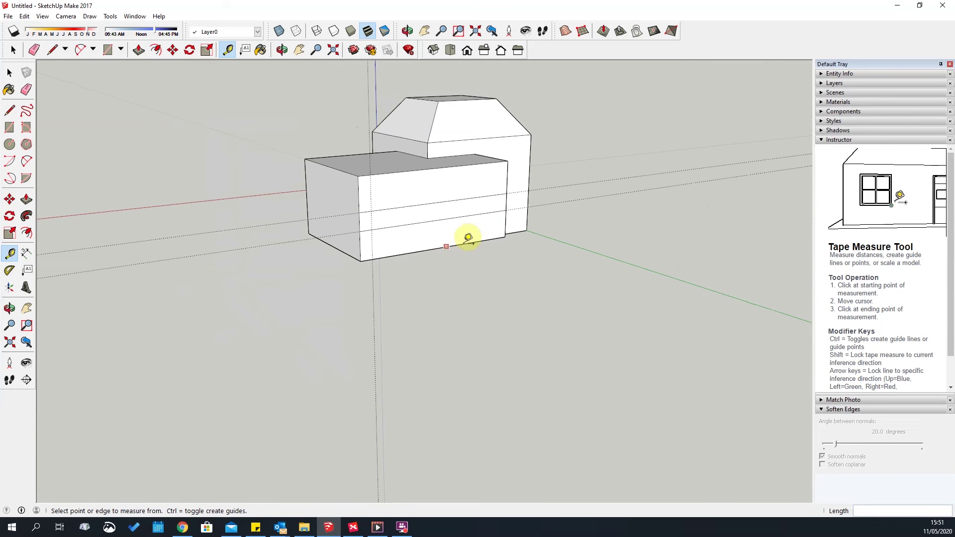
{"action": "key", "text": "space"}
Dimension the bottom edge of the lower box's end face, placing the dimension line on the ground outside the box.
{"action": "middle_click_drag", "start_coordinate": [575, 121], "coordinate": [515, 279]}
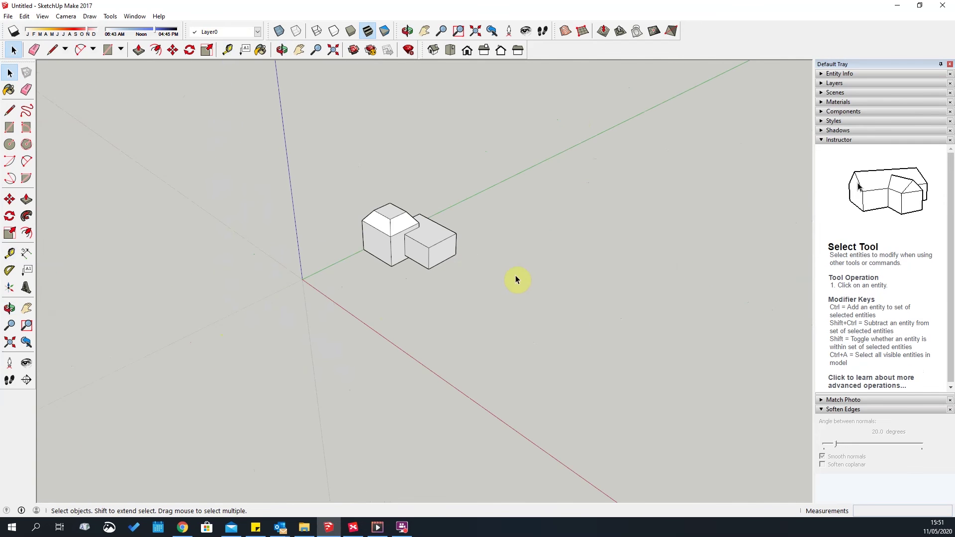
{"action": "middle_click_drag", "start_coordinate": [597, 249], "coordinate": [608, 255]}
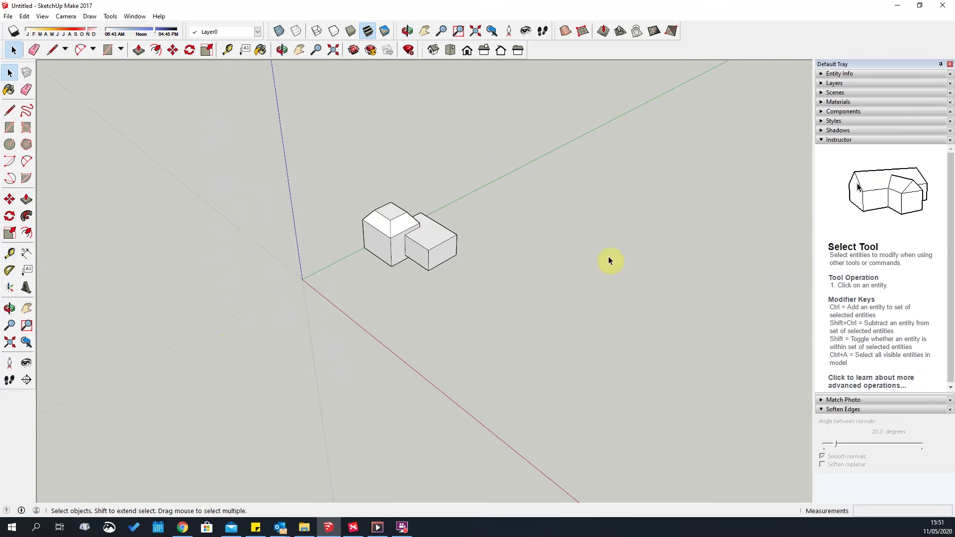
{"action": "scroll", "coordinate": [451, 233], "scroll_direction": "up", "scroll_amount": 3}
{"action": "middle_click_drag", "start_coordinate": [356, 270], "coordinate": [41, 267]}
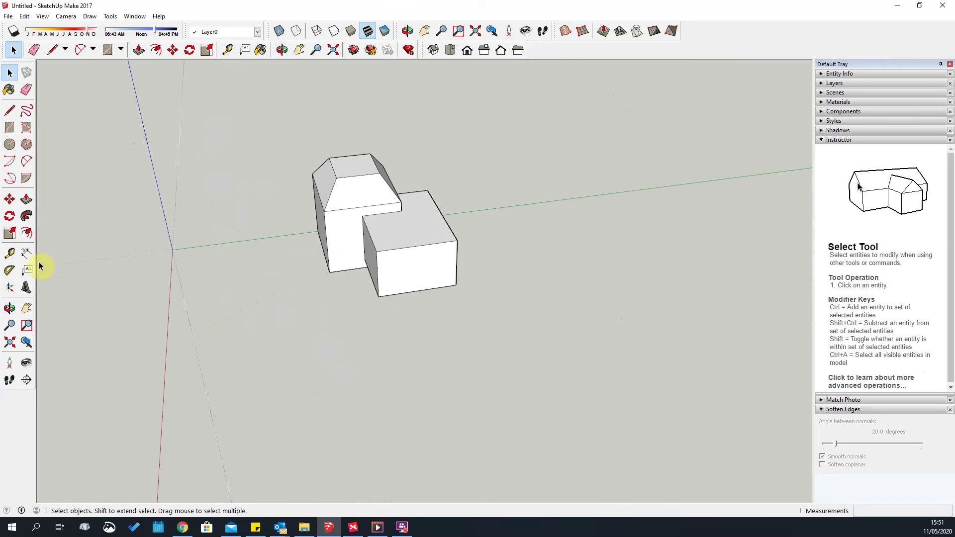
{"action": "key", "text": "d"}
{"action": "left_click", "coordinate": [379, 296]}
{"action": "left_click", "coordinate": [456, 285]}
{"action": "left_click", "coordinate": [497, 312]}
{"action": "scroll", "coordinate": [341, 354], "scroll_direction": "up", "scroll_amount": 2}
{"action": "scroll", "coordinate": [528, 300], "scroll_direction": "down", "scroll_amount": 1}
{"action": "key", "text": "space"}
{"action": "middle_click_drag", "start_coordinate": [386, 291], "coordinate": [492, 278]}
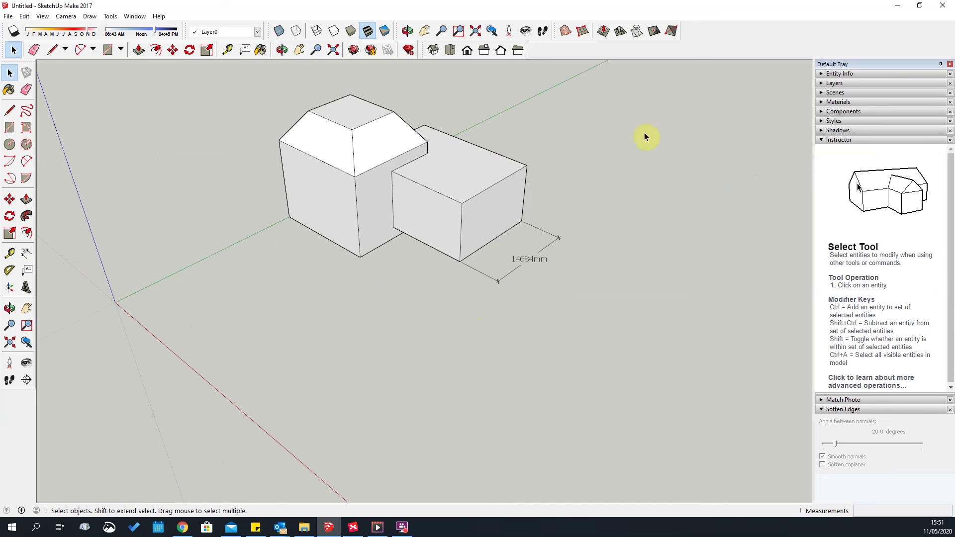
Examine the new dimension and its end points at the base of the lower box.
{"action": "scroll", "coordinate": [562, 159], "scroll_direction": "up", "scroll_amount": 2}
{"action": "scroll", "coordinate": [541, 205], "scroll_direction": "down", "scroll_amount": 3}
{"action": "scroll", "coordinate": [503, 281], "scroll_direction": "up", "scroll_amount": 3}
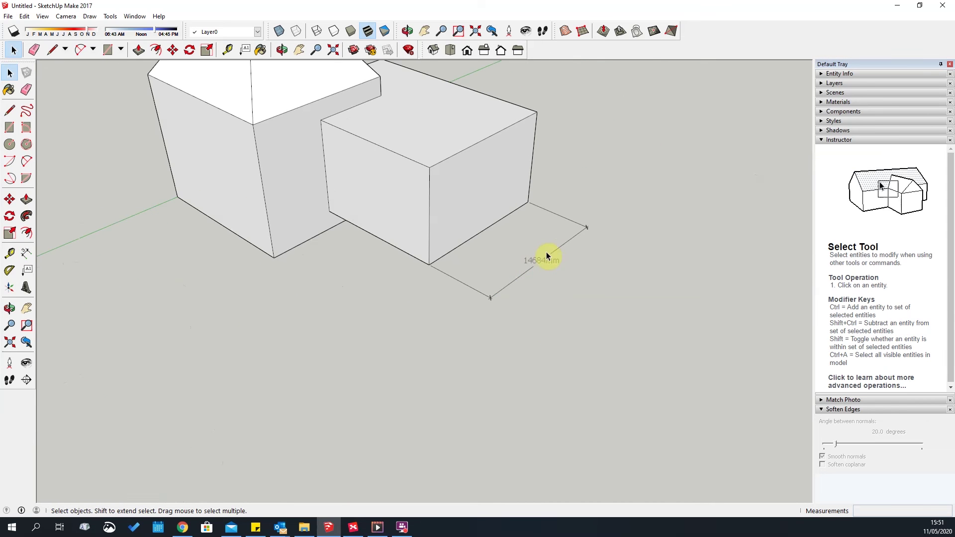
{"action": "scroll", "coordinate": [556, 264], "scroll_direction": "down", "scroll_amount": 3}
{"action": "middle_click_drag", "start_coordinate": [556, 264], "coordinate": [523, 252]}
{"action": "scroll", "coordinate": [469, 284], "scroll_direction": "up", "scroll_amount": 3}
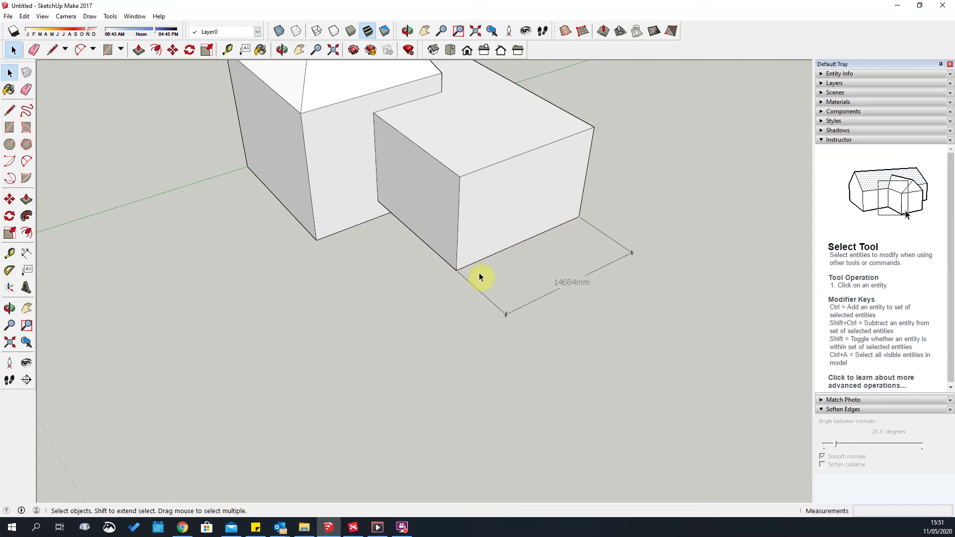
{"action": "scroll", "coordinate": [452, 287], "scroll_direction": "up", "scroll_amount": 1}
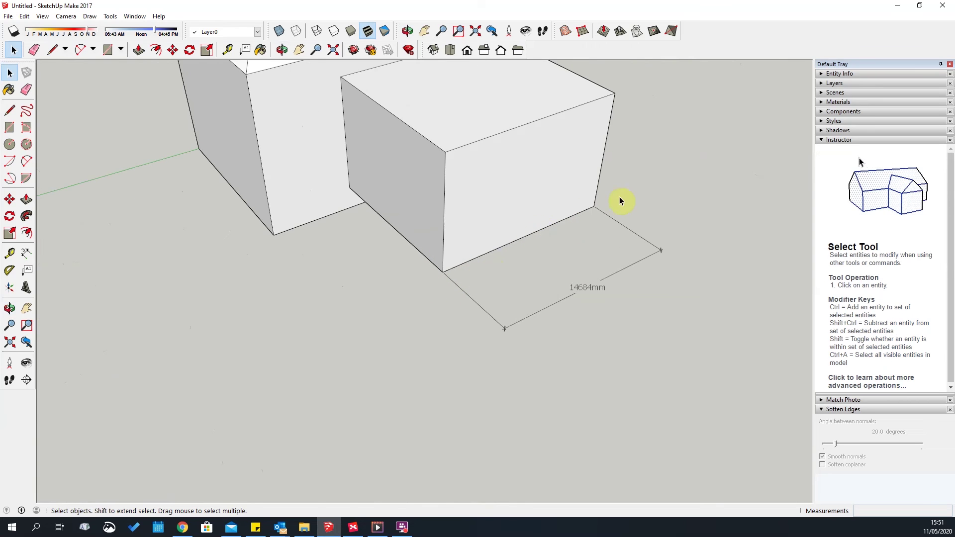
{"action": "scroll", "coordinate": [620, 200], "scroll_direction": "down", "scroll_amount": 4}
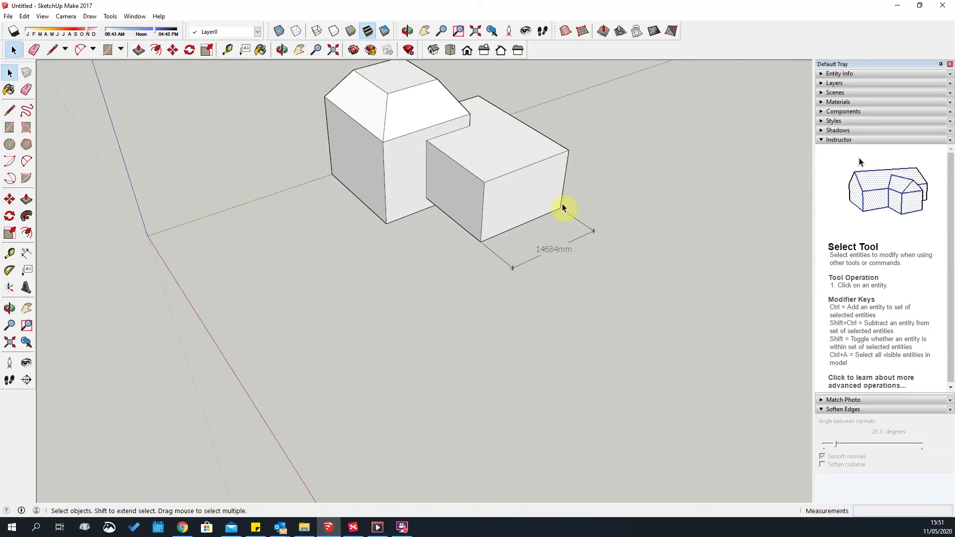
Resize the whole model with the Tape Measure so the bottom edge of the lower box's end face is 16000 mm long.
{"action": "left_click", "coordinate": [10, 253]}
{"action": "scroll", "coordinate": [588, 198], "scroll_direction": "up", "scroll_amount": 1}
{"action": "scroll", "coordinate": [402, 225], "scroll_direction": "up", "scroll_amount": 4}
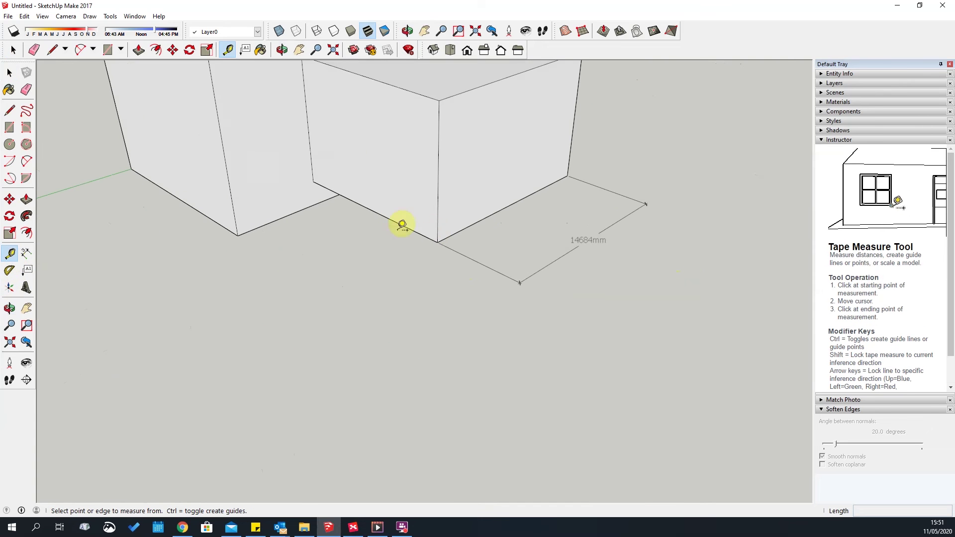
{"action": "left_click", "coordinate": [437, 241]}
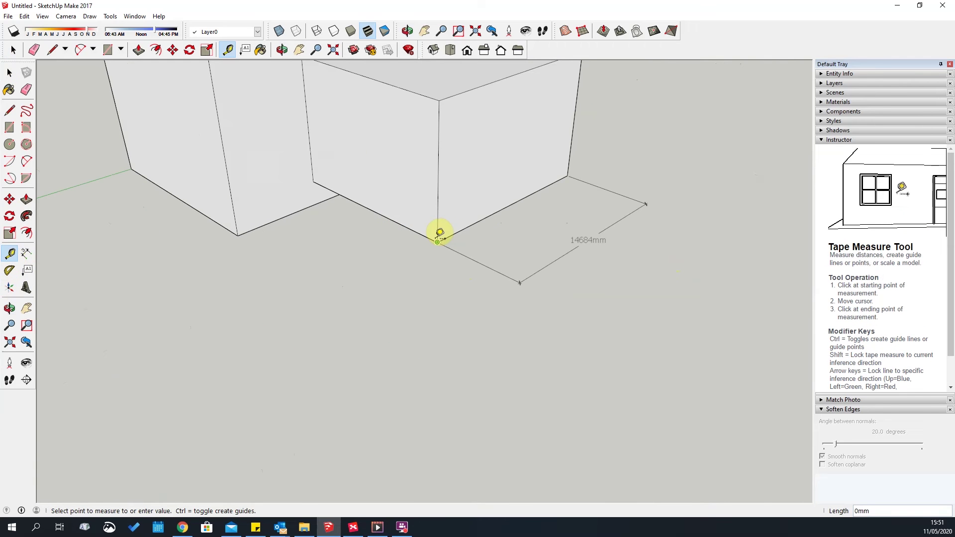
{"action": "left_click", "coordinate": [571, 172]}
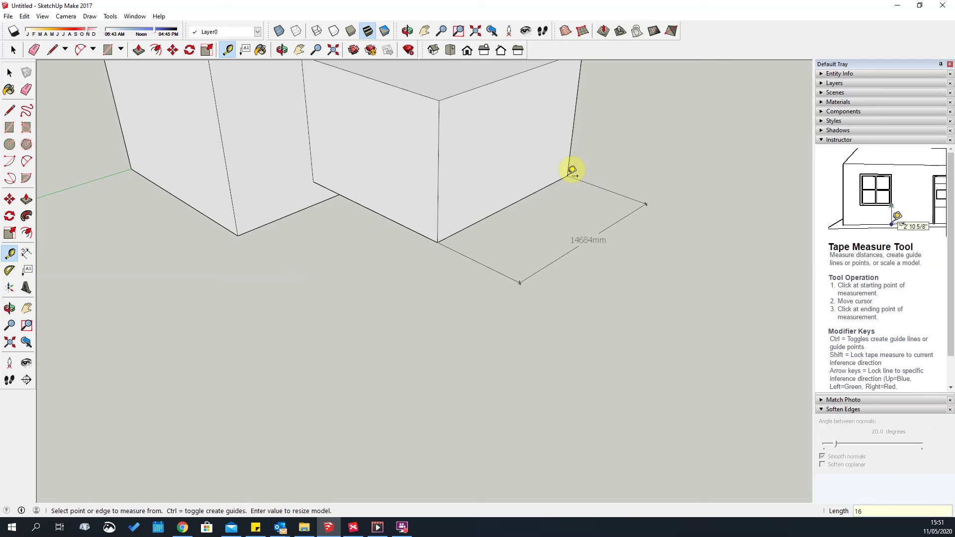
{"action": "key", "text": "Return"}
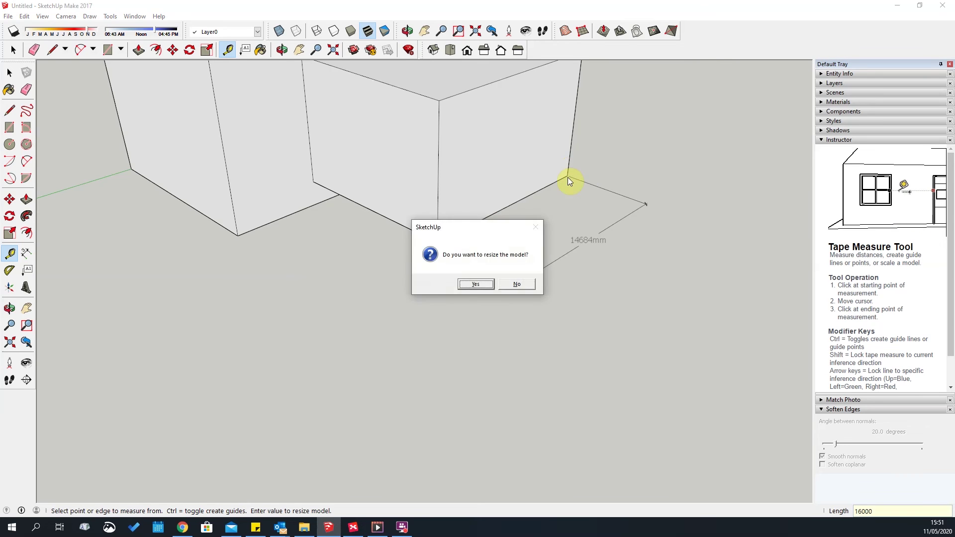
{"action": "left_click", "coordinate": [472, 284]}
Try to measure along the top edge of the lower box's end face, starting from its near corner.
{"action": "scroll", "coordinate": [547, 338], "scroll_direction": "down", "scroll_amount": 3}
{"action": "middle_click_drag", "start_coordinate": [578, 297], "coordinate": [488, 271]}
{"action": "scroll", "coordinate": [433, 208], "scroll_direction": "up", "scroll_amount": 3}
{"action": "left_click", "coordinate": [416, 200]}
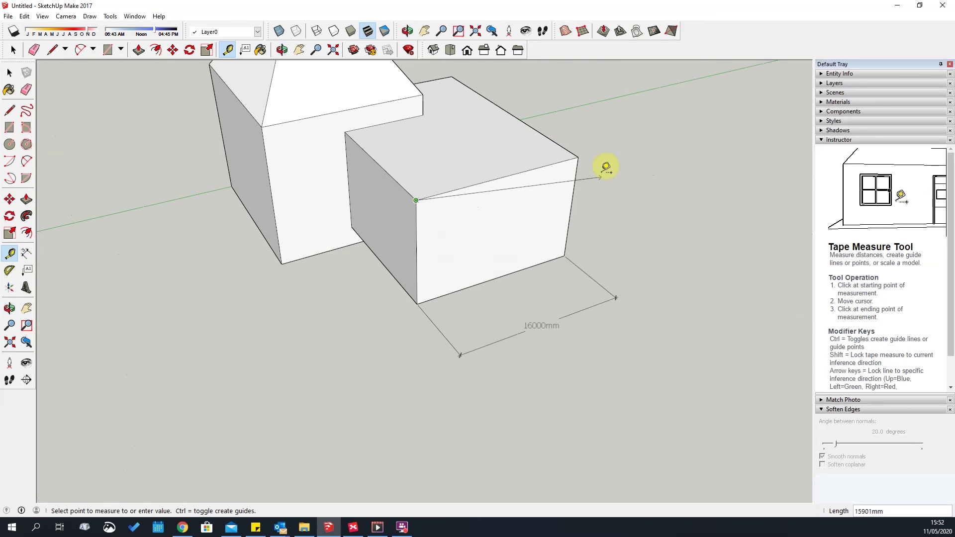
{"action": "scroll", "coordinate": [586, 150], "scroll_direction": "down", "scroll_amount": 3}
{"action": "key", "text": "space"}
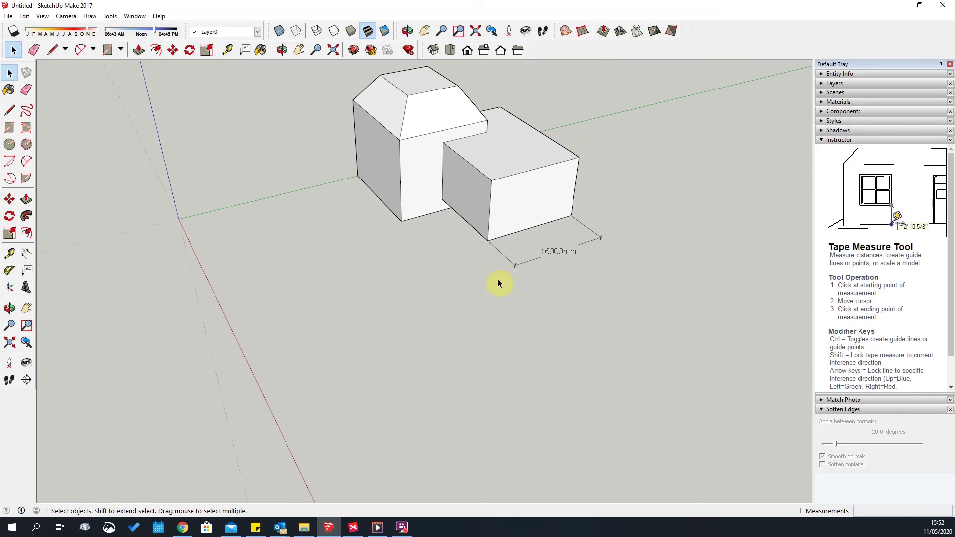
{"action": "scroll", "coordinate": [337, 222], "scroll_direction": "down", "scroll_amount": 2}
{"action": "scroll", "coordinate": [298, 243], "scroll_direction": "up", "scroll_amount": 1}
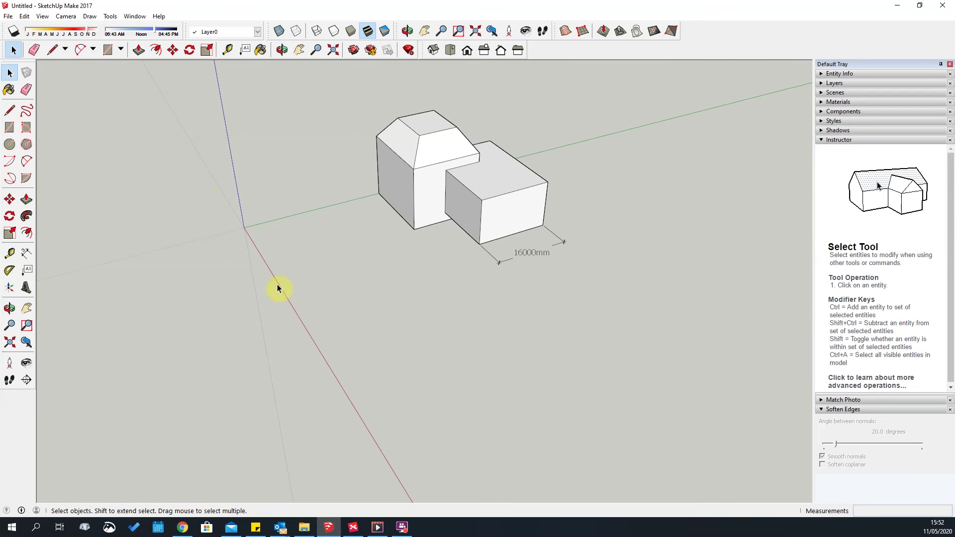
Delete the dimension beside the lower box and make the whole building a group.
{"action": "scroll", "coordinate": [626, 219], "scroll_direction": "up", "scroll_amount": 2}
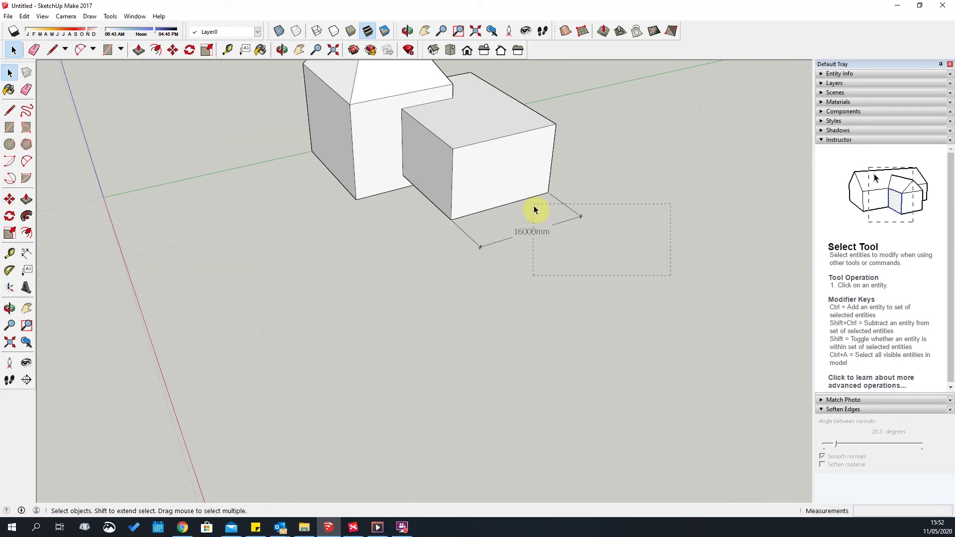
{"action": "scroll", "coordinate": [537, 222], "scroll_direction": "down", "scroll_amount": 3}
{"action": "middle_click_drag", "start_coordinate": [433, 213], "coordinate": [549, 154]}
{"action": "scroll", "coordinate": [550, 155], "scroll_direction": "up", "scroll_amount": 3}
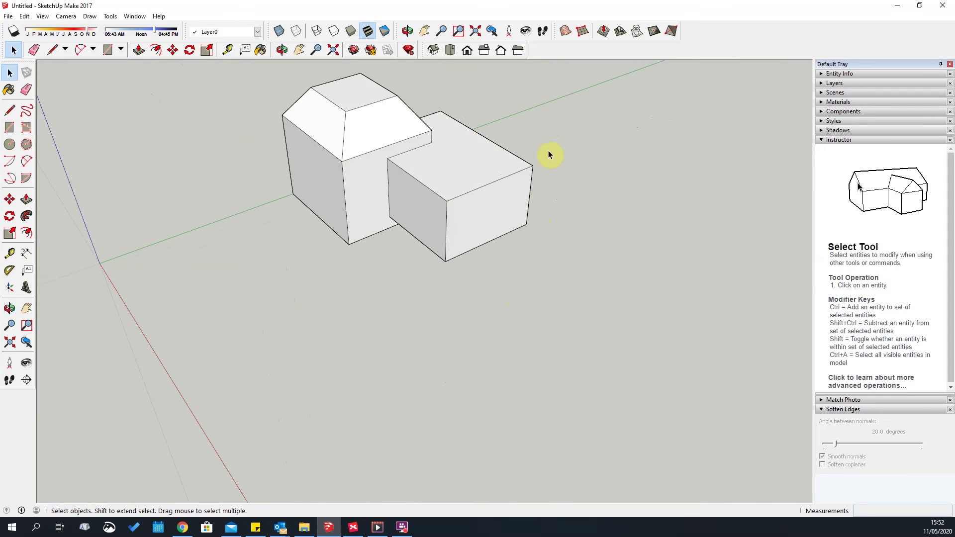
{"action": "scroll", "coordinate": [288, 109], "scroll_direction": "down", "scroll_amount": 3}
{"action": "left_click_drag", "start_coordinate": [323, 118], "coordinate": [537, 271]}
{"action": "right_click", "coordinate": [436, 205]}
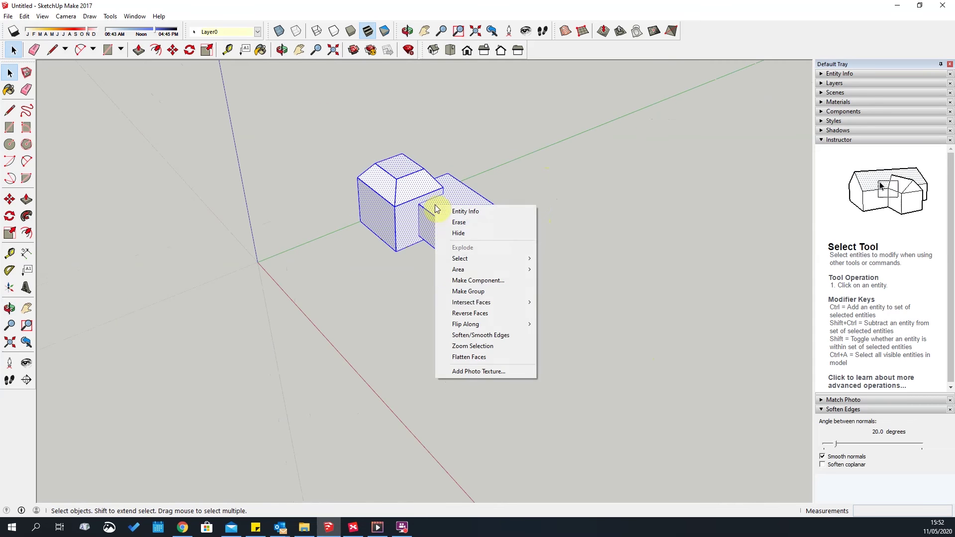
{"action": "left_click", "coordinate": [482, 291]}
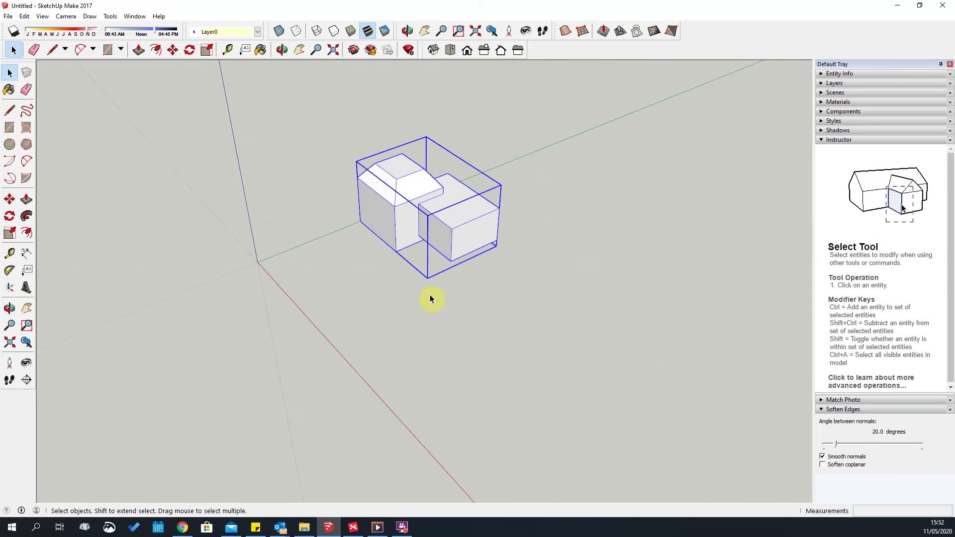
Copy the building group about 48 m away from the original, parallel to the red axis.
{"action": "key", "text": "m"}
{"action": "left_click", "coordinate": [454, 267]}
{"action": "key", "text": "ctrl"}
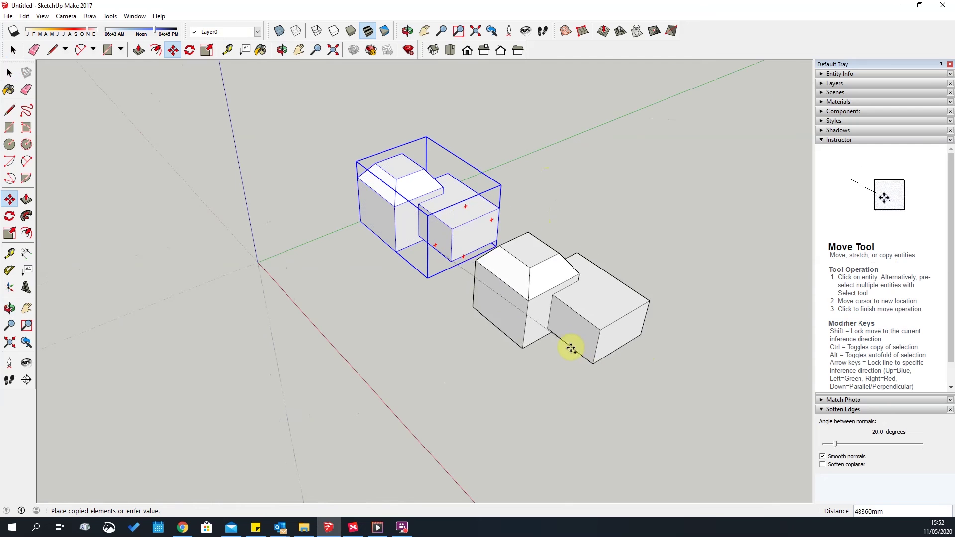
{"action": "left_click", "coordinate": [575, 358]}
Open the copied group for editing and dimension the bottom edge of its lower box's end face, placing the dimension on the ground outside.
{"action": "scroll", "coordinate": [647, 398], "scroll_direction": "up", "scroll_amount": 4}
{"action": "key", "text": "space"}
{"action": "double_click", "coordinate": [583, 291]}
{"action": "middle_click_drag", "start_coordinate": [622, 340], "coordinate": [622, 231]}
{"action": "scroll", "coordinate": [573, 276], "scroll_direction": "up", "scroll_amount": 2}
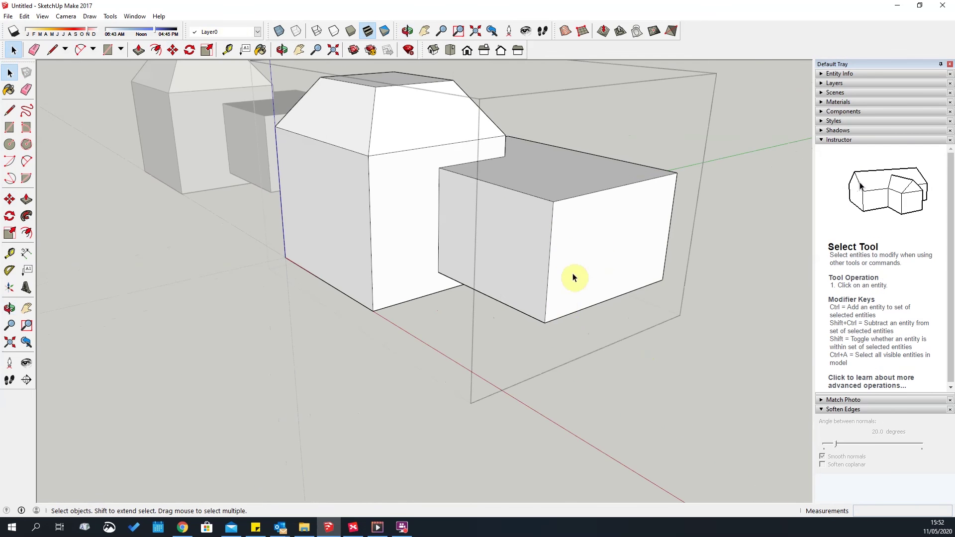
{"action": "left_click", "coordinate": [27, 253]}
{"action": "left_click", "coordinate": [545, 322]}
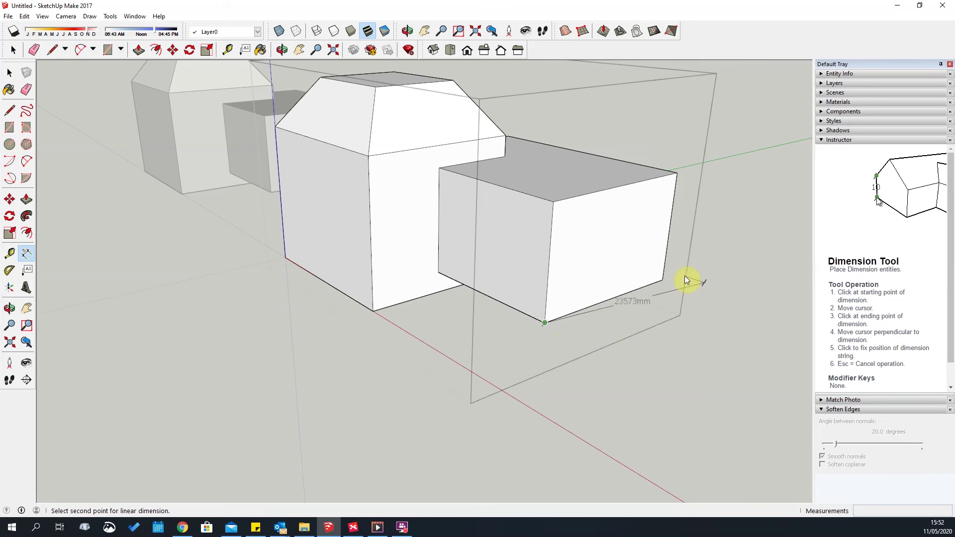
{"action": "left_click", "coordinate": [663, 280]}
{"action": "left_click", "coordinate": [736, 330]}
{"action": "middle_click_drag", "start_coordinate": [779, 374], "coordinate": [409, 280]}
{"action": "scroll", "coordinate": [621, 366], "scroll_direction": "up", "scroll_amount": 3}
{"action": "scroll", "coordinate": [614, 358], "scroll_direction": "down", "scroll_amount": 5}
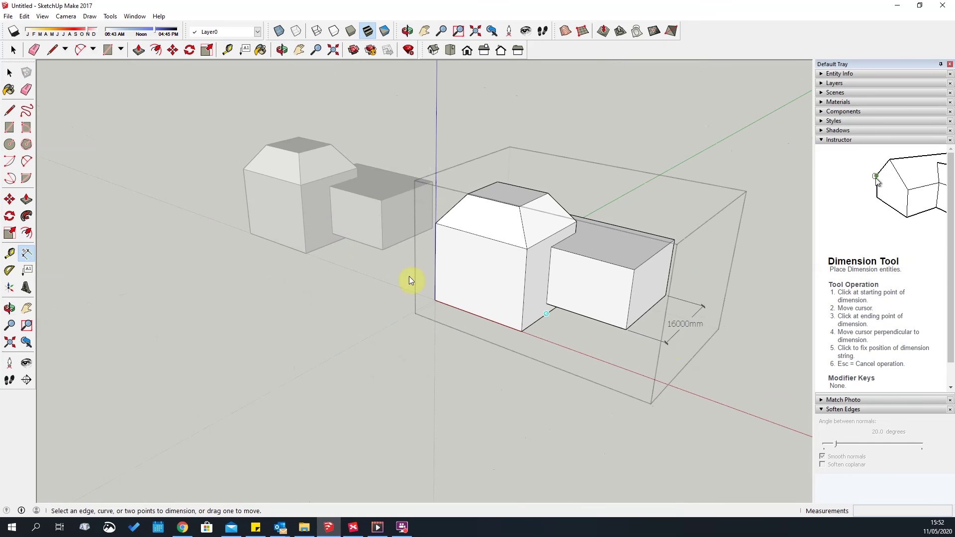
{"action": "key", "text": "space"}
{"action": "scroll", "coordinate": [211, 209], "scroll_direction": "down", "scroll_amount": 3}
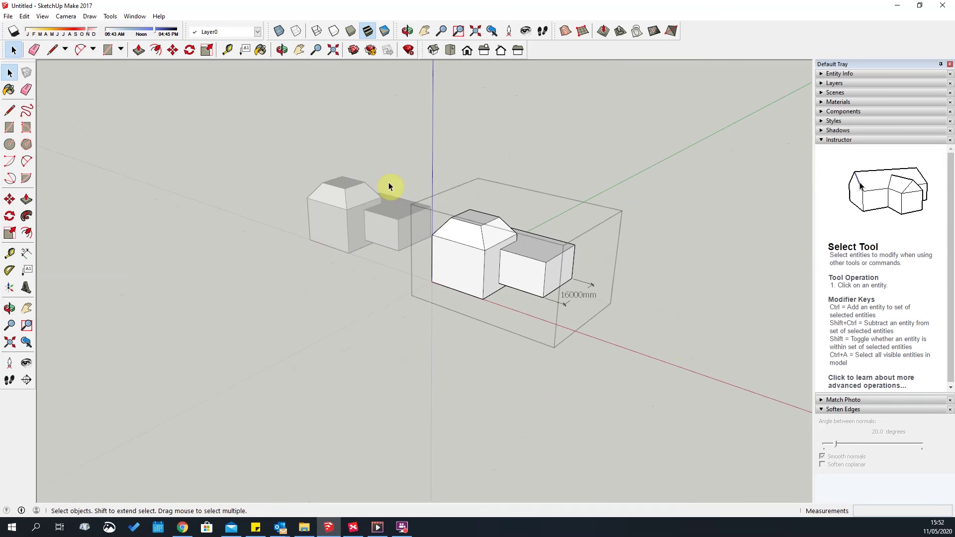
{"action": "middle_click_drag", "start_coordinate": [391, 186], "coordinate": [292, 190]}
{"action": "left_click", "coordinate": [471, 395]}
Resize only the copied group with the Tape Measure so its lower box's end-face bottom edge is 12000 mm, and leave the group.
{"action": "middle_click_drag", "start_coordinate": [480, 311], "coordinate": [529, 245]}
{"action": "double_click", "coordinate": [500, 234]}
{"action": "scroll", "coordinate": [590, 264], "scroll_direction": "up", "scroll_amount": 3}
{"action": "middle_click_drag", "start_coordinate": [503, 301], "coordinate": [437, 304]}
{"action": "key", "text": "t"}
{"action": "scroll", "coordinate": [350, 363], "scroll_direction": "up", "scroll_amount": 5}
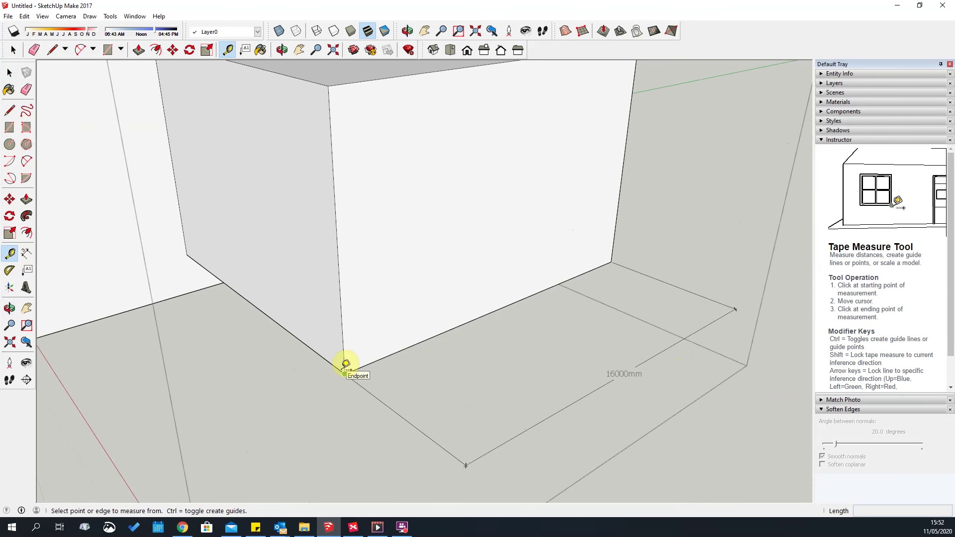
{"action": "left_click", "coordinate": [344, 373]}
{"action": "left_click", "coordinate": [612, 260]}
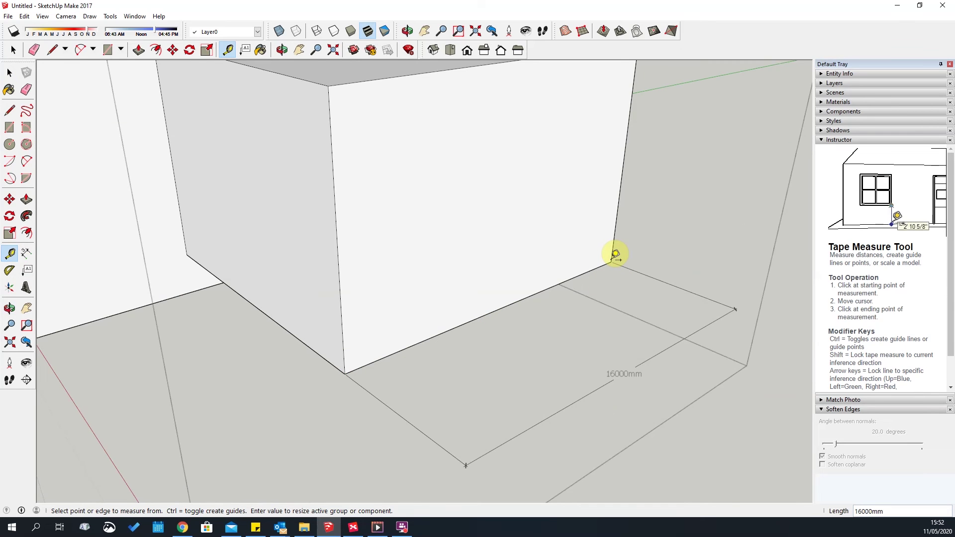
{"action": "key", "text": "Return"}
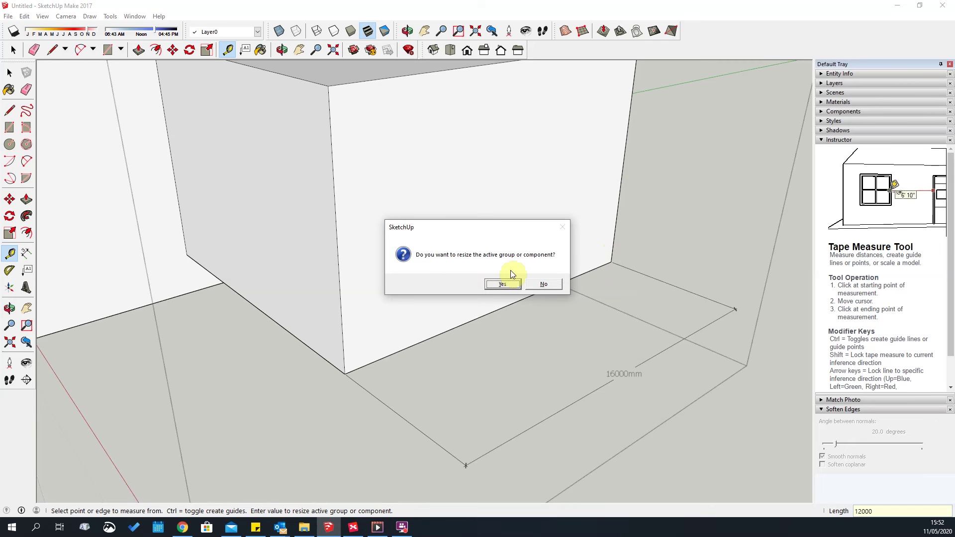
{"action": "left_click", "coordinate": [502, 284]}
{"action": "scroll", "coordinate": [607, 312], "scroll_direction": "down", "scroll_amount": 5}
{"action": "middle_click_drag", "start_coordinate": [458, 305], "coordinate": [565, 325]}
{"action": "scroll", "coordinate": [497, 311], "scroll_direction": "up", "scroll_amount": 3}
{"action": "middle_click_drag", "start_coordinate": [500, 304], "coordinate": [557, 259]}
{"action": "key", "text": "space"}
{"action": "left_click", "coordinate": [735, 294]}
Dimension the bottom edge of the original building's lower box end face, placing the dimension line just outside the box.
{"action": "scroll", "coordinate": [701, 297], "scroll_direction": "down", "scroll_amount": 2}
{"action": "middle_click_drag", "start_coordinate": [410, 283], "coordinate": [358, 317]}
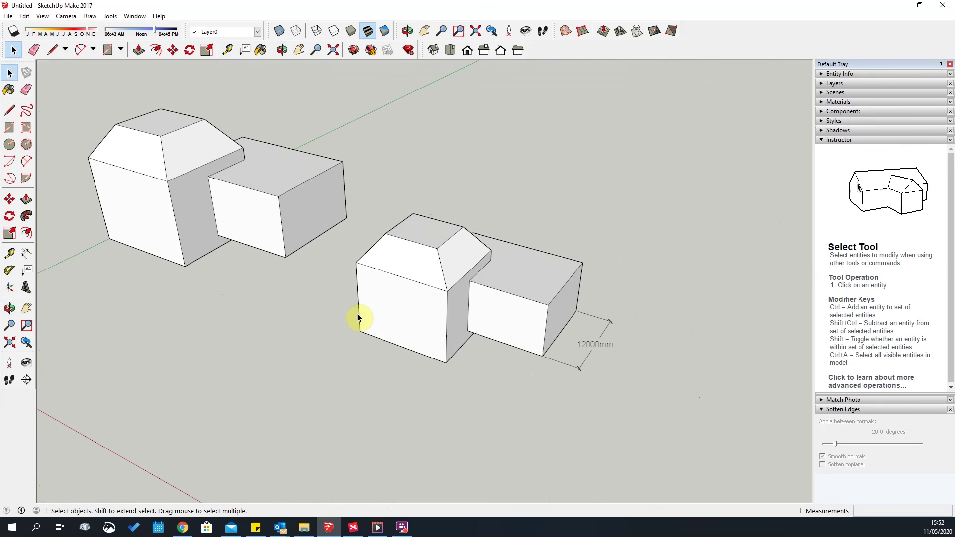
{"action": "left_click", "coordinate": [26, 255]}
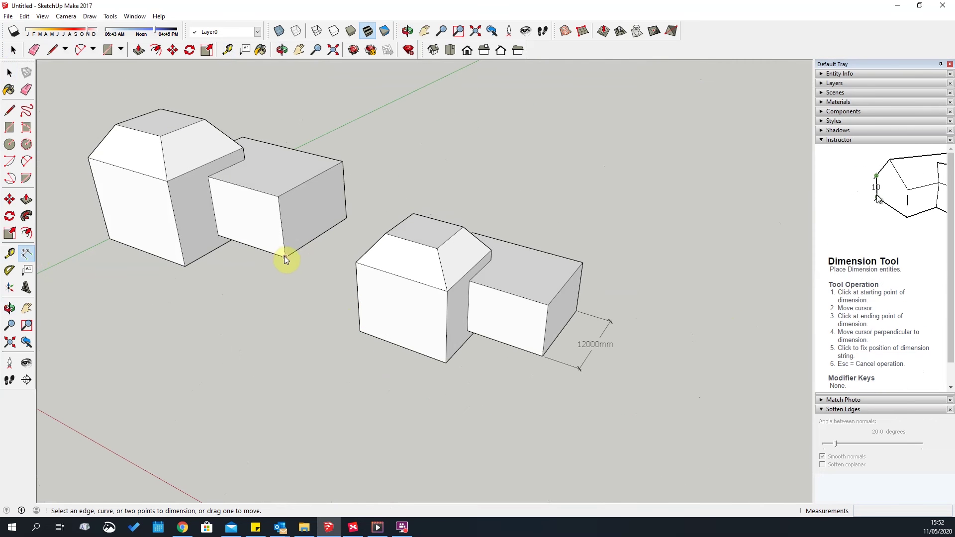
{"action": "left_click", "coordinate": [346, 215]}
{"action": "left_click", "coordinate": [362, 230]}
{"action": "middle_click_drag", "start_coordinate": [450, 196], "coordinate": [675, 380]}
{"action": "key", "text": "space"}
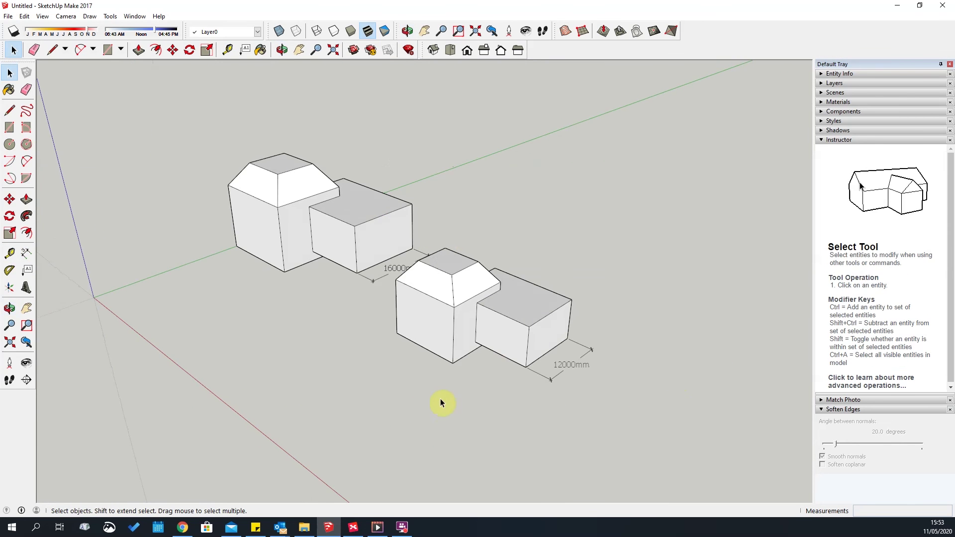
Delete the resized copy of the building together with its dimension.
{"action": "middle_click_drag", "start_coordinate": [441, 401], "coordinate": [645, 370]}
{"action": "left_click_drag", "start_coordinate": [573, 338], "coordinate": [414, 229]}
{"action": "key", "text": "Delete"}
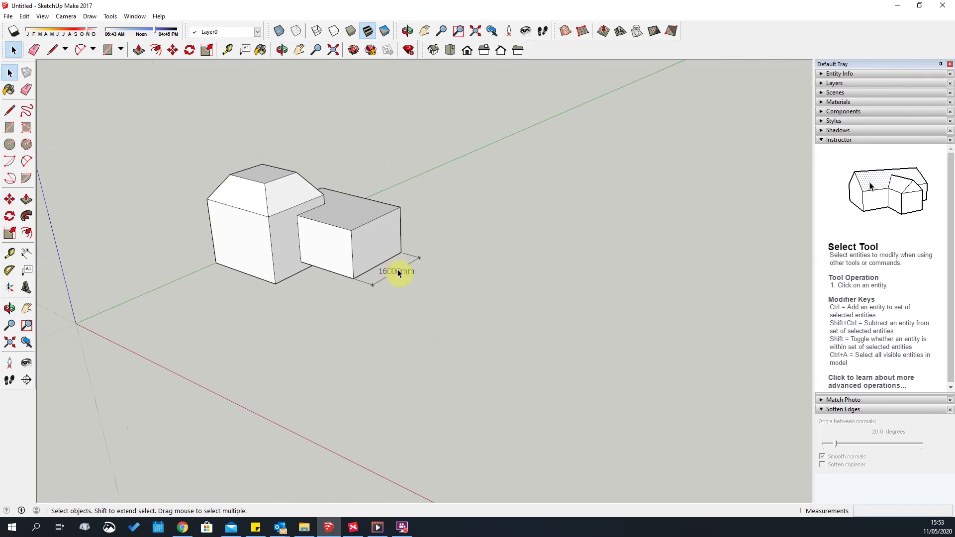
Delete the remaining dimension beside the original building and explode the building's group.
{"action": "scroll", "coordinate": [380, 241], "scroll_direction": "up", "scroll_amount": 3}
{"action": "left_click", "coordinate": [379, 241]}
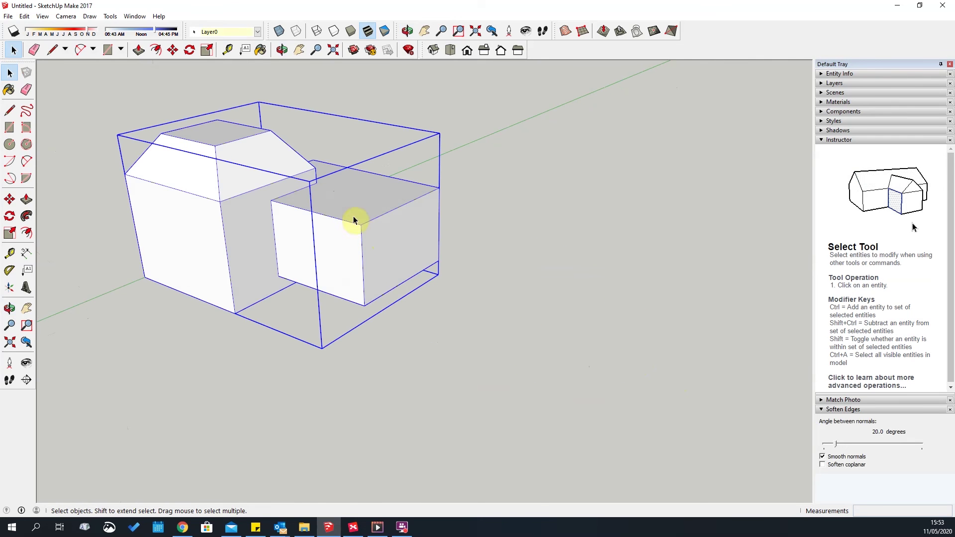
{"action": "right_click", "coordinate": [397, 228]}
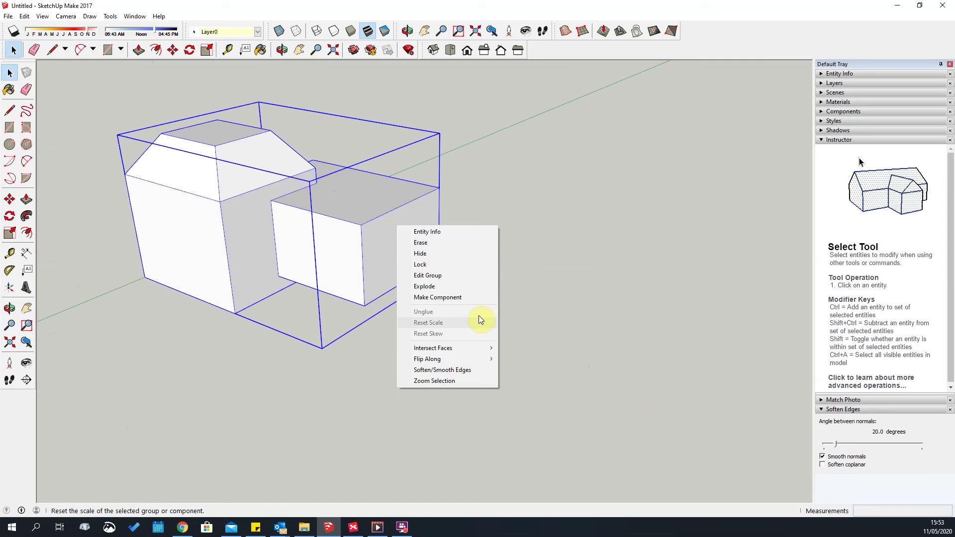
{"action": "left_click", "coordinate": [433, 286]}
{"action": "left_click", "coordinate": [629, 310]}
{"action": "middle_click_drag", "start_coordinate": [507, 297], "coordinate": [467, 296]}
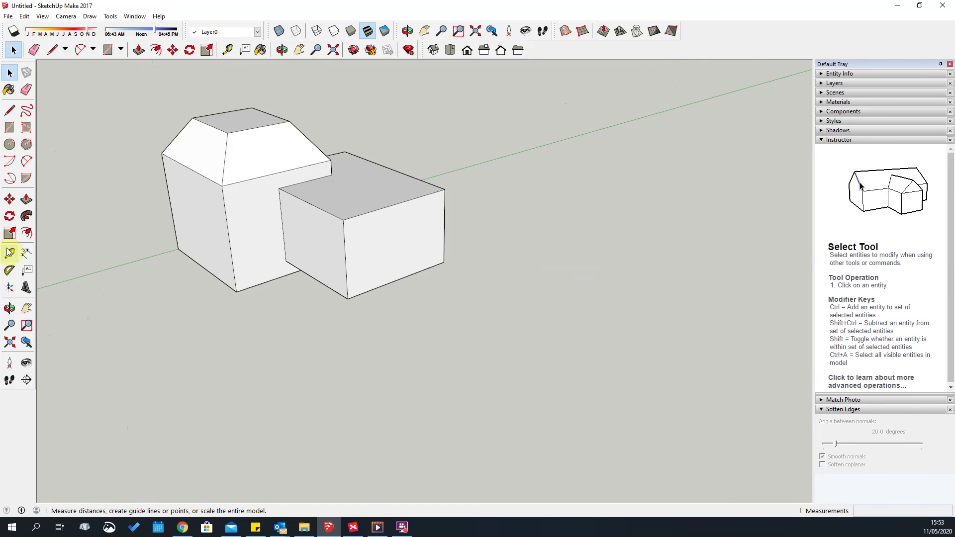
{"action": "left_click", "coordinate": [10, 252]}
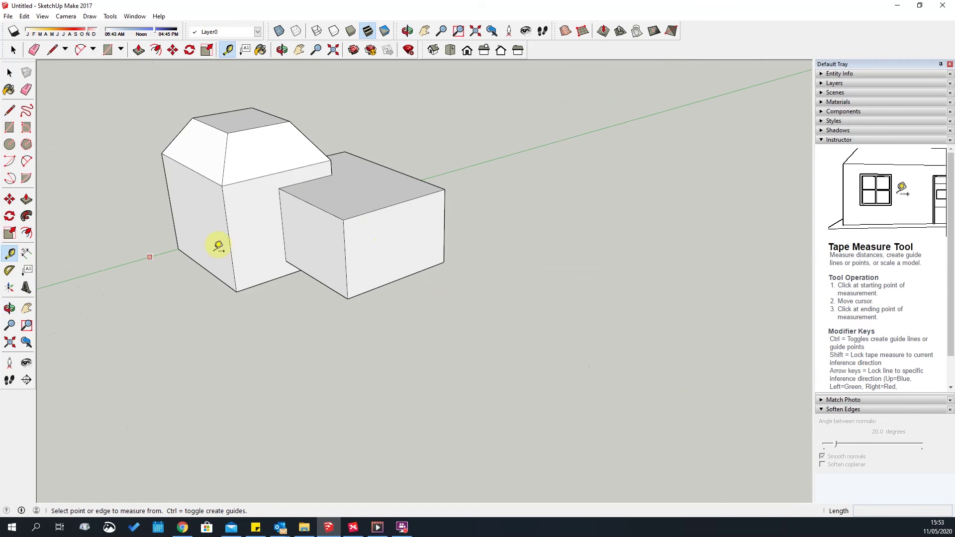
{"action": "left_click", "coordinate": [367, 213]}
{"action": "scroll", "coordinate": [377, 234], "scroll_direction": "up", "scroll_amount": 2}
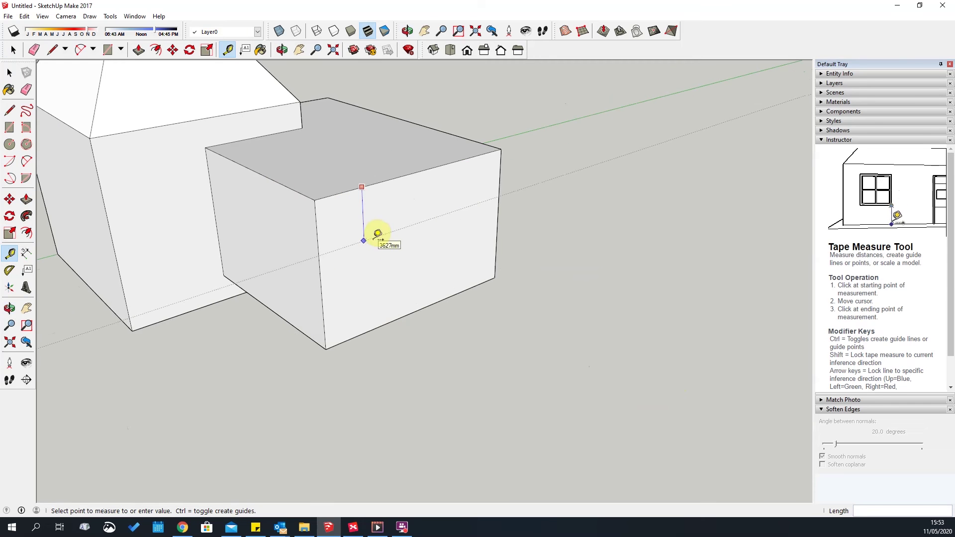
{"action": "scroll", "coordinate": [383, 205], "scroll_direction": "down", "scroll_amount": 1}
{"action": "key", "text": "Escape"}
{"action": "scroll", "coordinate": [388, 214], "scroll_direction": "down", "scroll_amount": 2}
{"action": "key", "text": "space"}
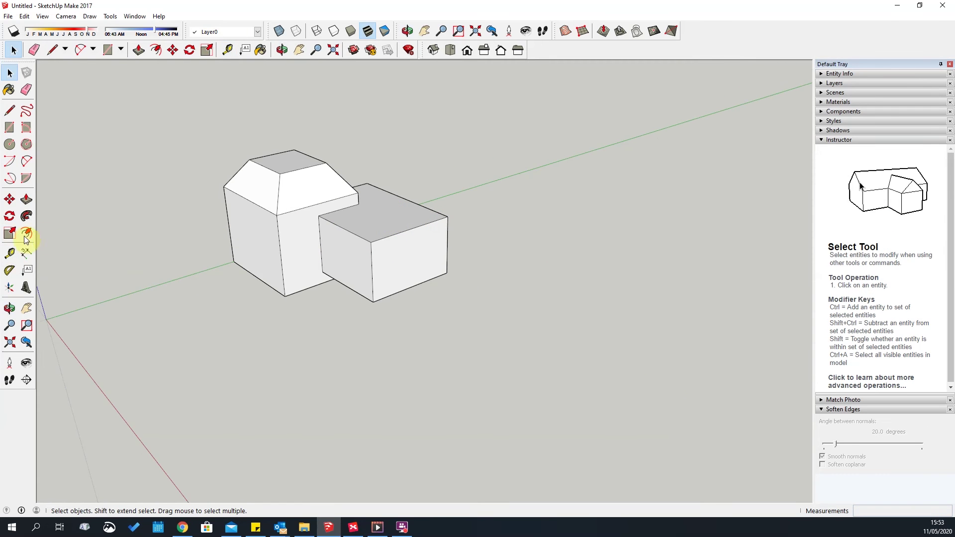
Create a 15-degree Protractor guide in the taller block's front plane, centred on the roof's lower front corner and based on its lower edge.
{"action": "middle_click_drag", "start_coordinate": [403, 369], "coordinate": [191, 198]}
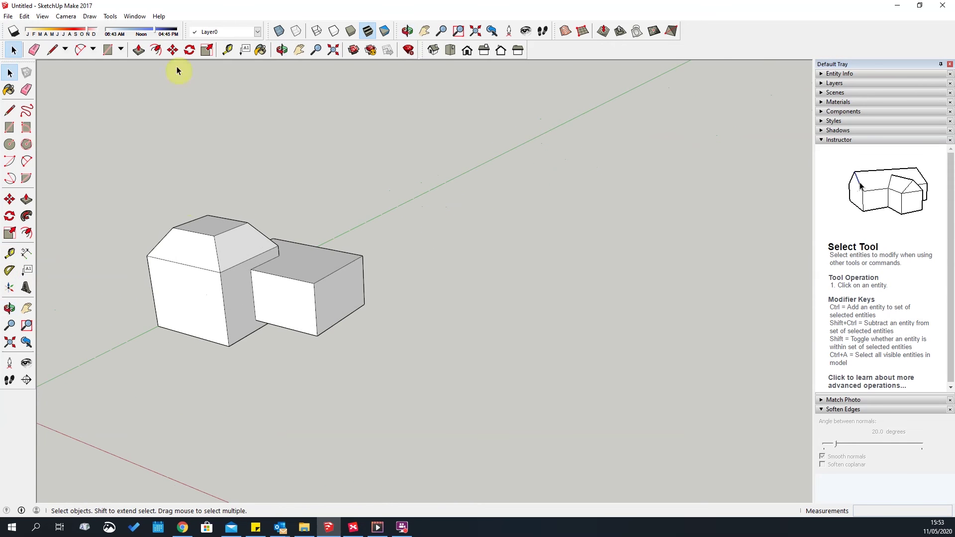
{"action": "left_click", "coordinate": [110, 16]}
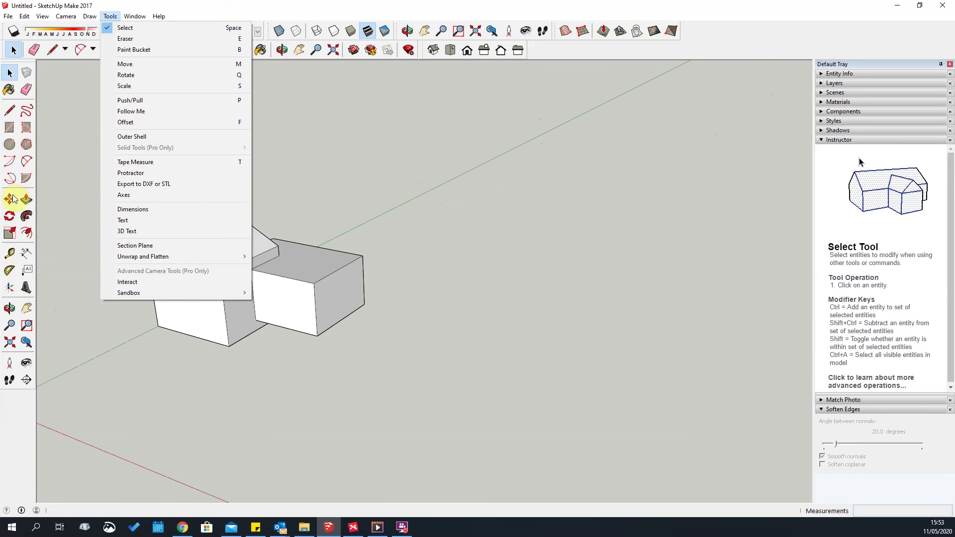
{"action": "left_click", "coordinate": [9, 253]}
{"action": "left_click", "coordinate": [9, 270]}
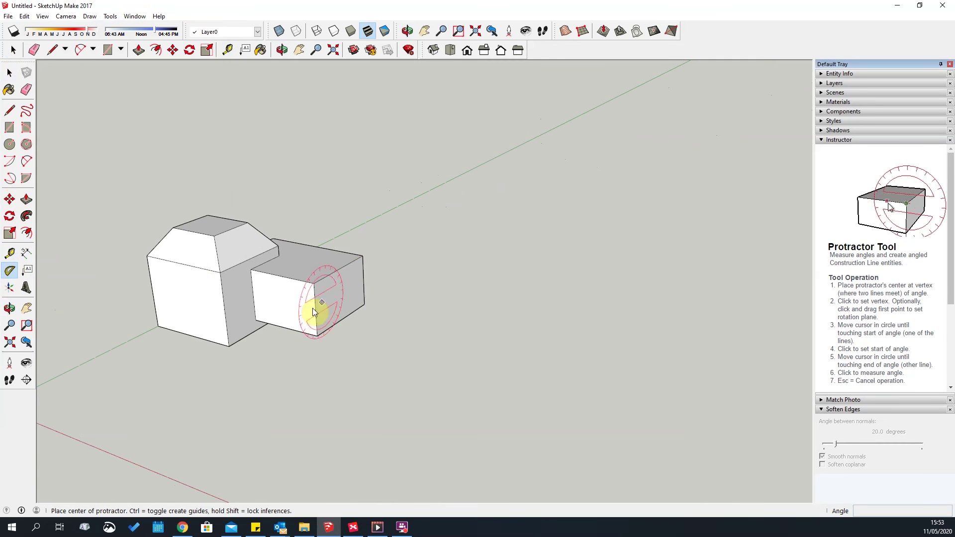
{"action": "scroll", "coordinate": [313, 308], "scroll_direction": "up", "scroll_amount": 3}
{"action": "middle_click_drag", "start_coordinate": [387, 342], "coordinate": [330, 330]}
{"action": "scroll", "coordinate": [340, 288], "scroll_direction": "up", "scroll_amount": 2}
{"action": "scroll", "coordinate": [340, 288], "scroll_direction": "up", "scroll_amount": 1}
{"action": "middle_click_drag", "start_coordinate": [248, 267], "coordinate": [472, 269]}
{"action": "scroll", "coordinate": [496, 260], "scroll_direction": "down", "scroll_amount": 2}
{"action": "scroll", "coordinate": [257, 247], "scroll_direction": "up", "scroll_amount": 2}
{"action": "middle_click_drag", "start_coordinate": [222, 251], "coordinate": [341, 192]}
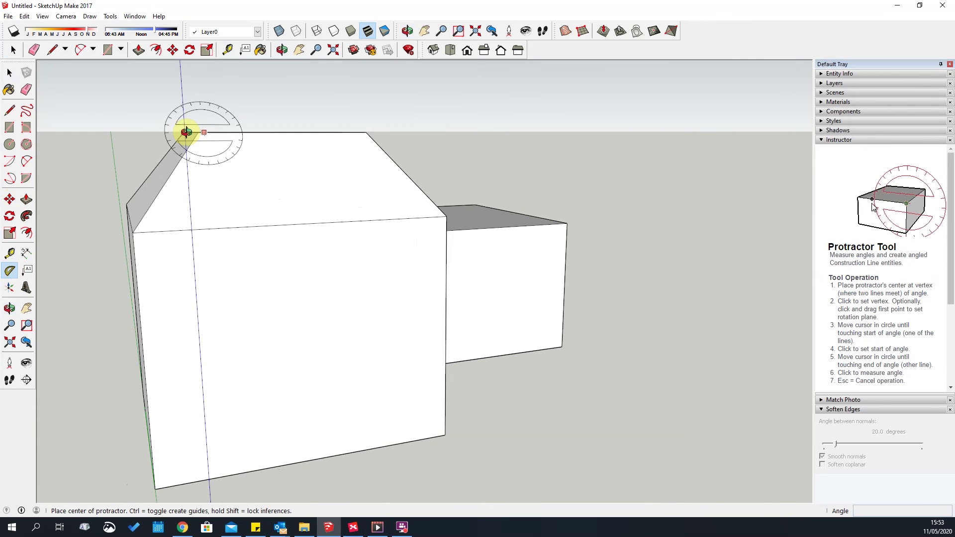
{"action": "middle_click_drag", "start_coordinate": [167, 137], "coordinate": [185, 157]}
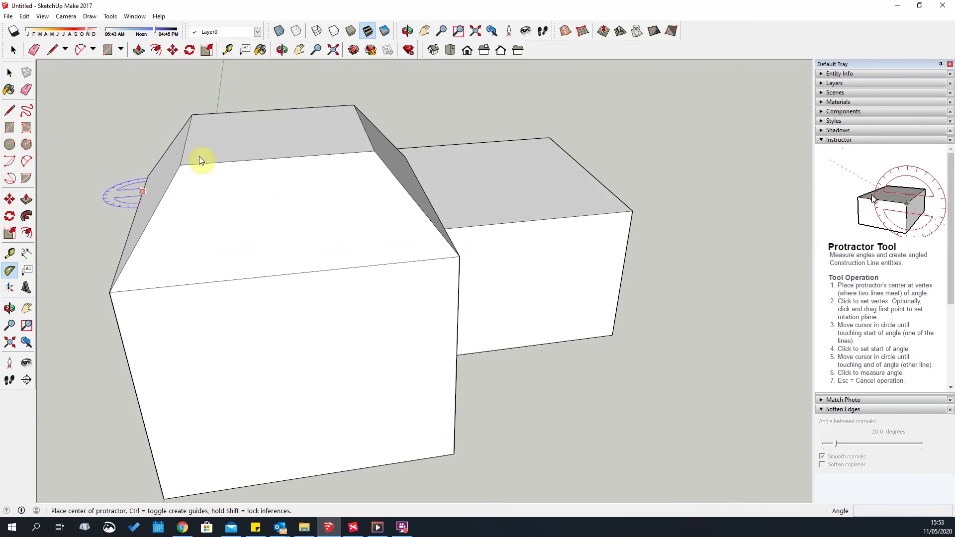
{"action": "middle_click_drag", "start_coordinate": [277, 298], "coordinate": [214, 209]}
{"action": "middle_click_drag", "start_coordinate": [398, 188], "coordinate": [120, 197]}
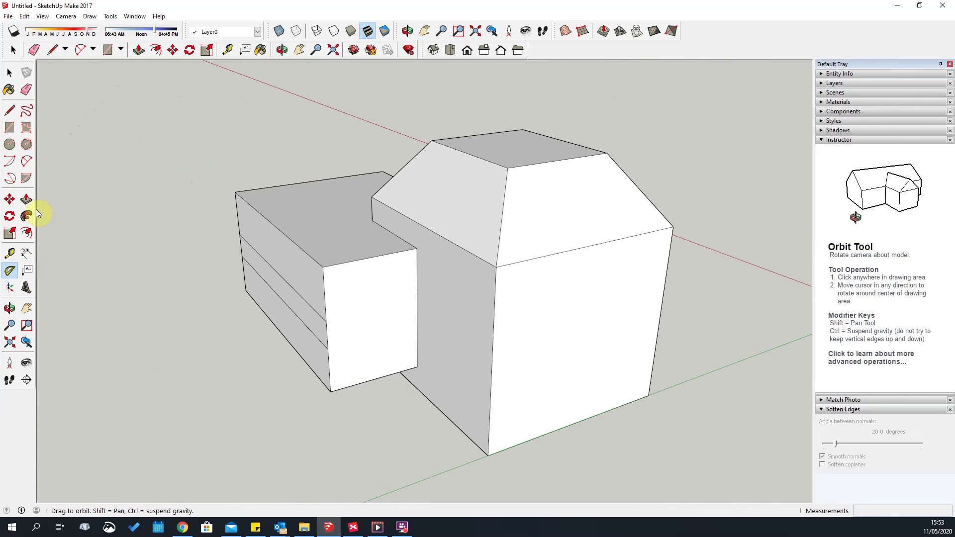
{"action": "middle_click_drag", "start_coordinate": [37, 212], "coordinate": [260, 258]}
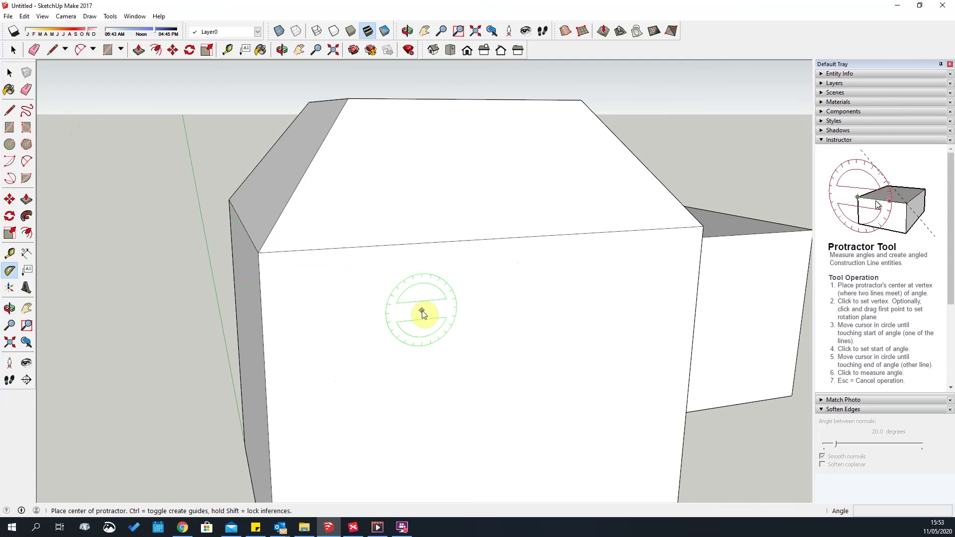
{"action": "scroll", "coordinate": [419, 313], "scroll_direction": "down", "scroll_amount": 3}
{"action": "left_click", "coordinate": [332, 280]}
{"action": "scroll", "coordinate": [448, 277], "scroll_direction": "up", "scroll_amount": 1}
{"action": "left_click", "coordinate": [498, 268]}
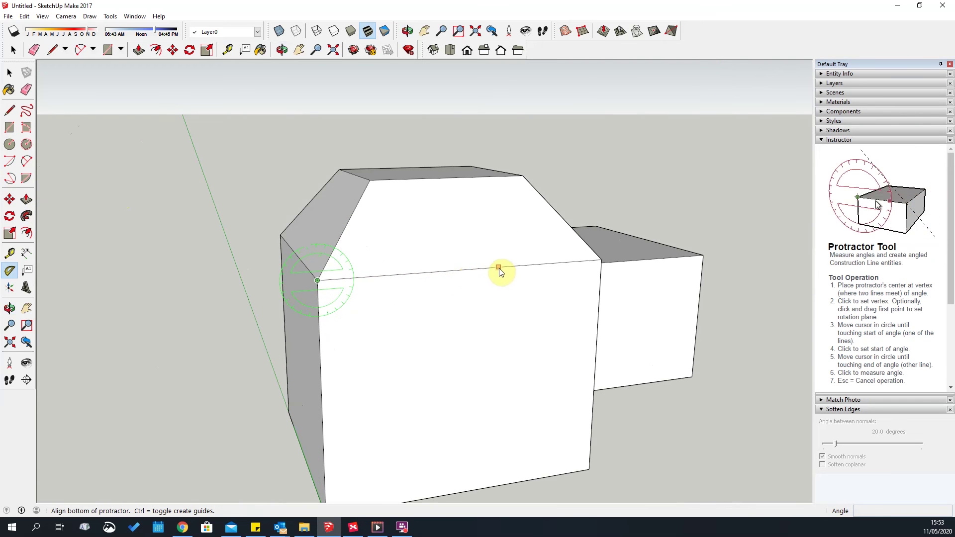
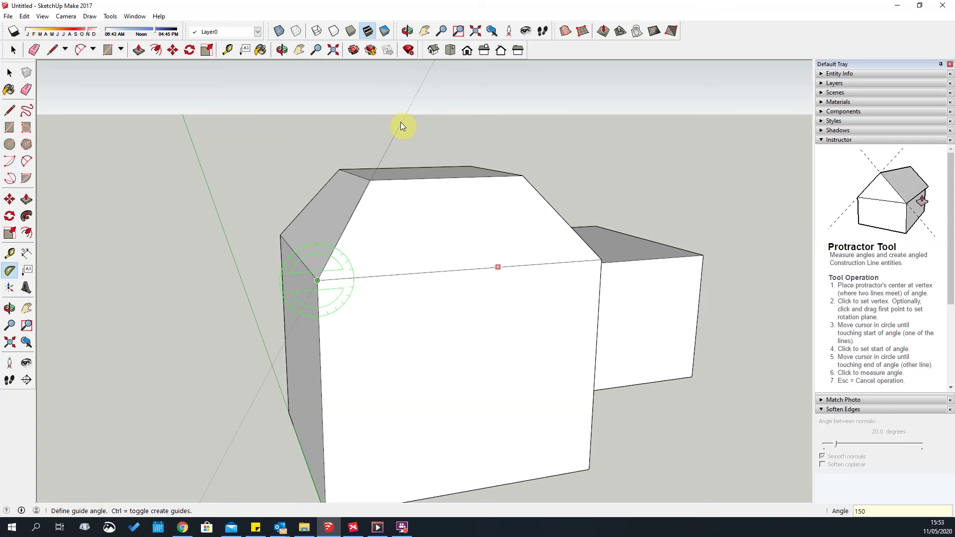
{"action": "key", "text": "BackSpace"}
{"action": "key", "text": "Return"}
Add a steeper Protractor guide from the same roof corner, measured from the lower edge and following the roof's sloping side.
{"action": "scroll", "coordinate": [499, 343], "scroll_direction": "down", "scroll_amount": 2}
{"action": "middle_click_drag", "start_coordinate": [503, 348], "coordinate": [544, 292]}
{"action": "scroll", "coordinate": [371, 309], "scroll_direction": "up", "scroll_amount": 5}
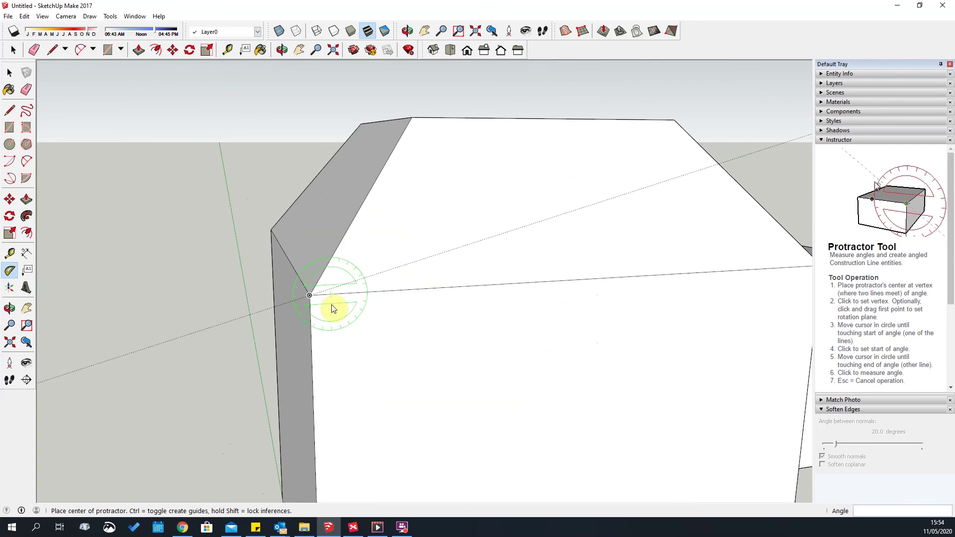
{"action": "middle_click_drag", "start_coordinate": [333, 309], "coordinate": [410, 343]}
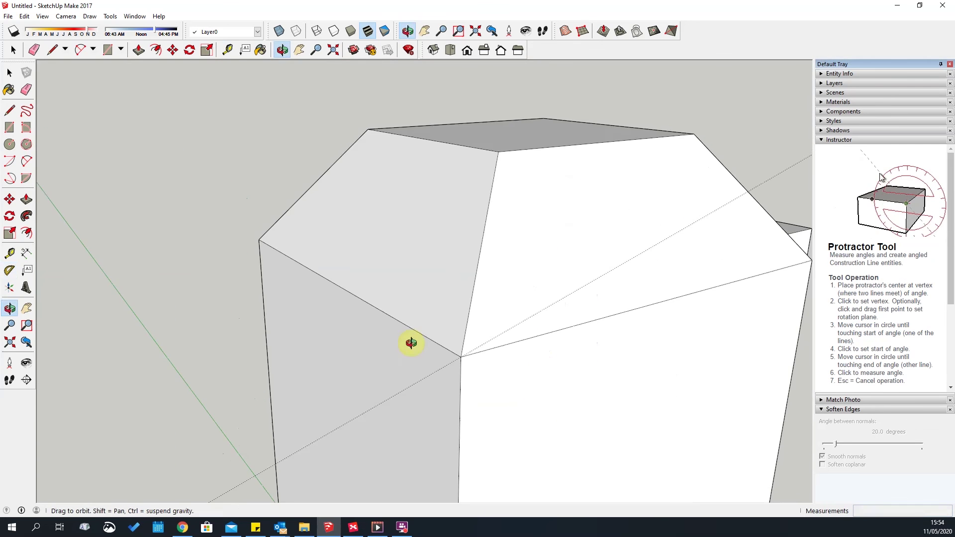
{"action": "left_click", "coordinate": [465, 358]}
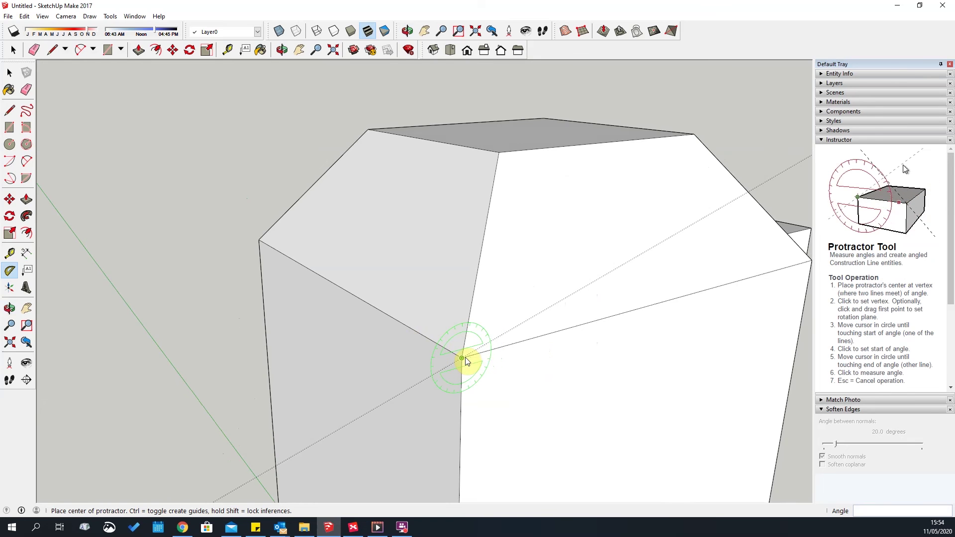
{"action": "left_click", "coordinate": [589, 323]}
{"action": "left_click", "coordinate": [561, 215]}
{"action": "middle_click_drag", "start_coordinate": [561, 216], "coordinate": [550, 378]}
Delete the shallow 15-degree guide from the roof corner.
{"action": "key", "text": "space"}
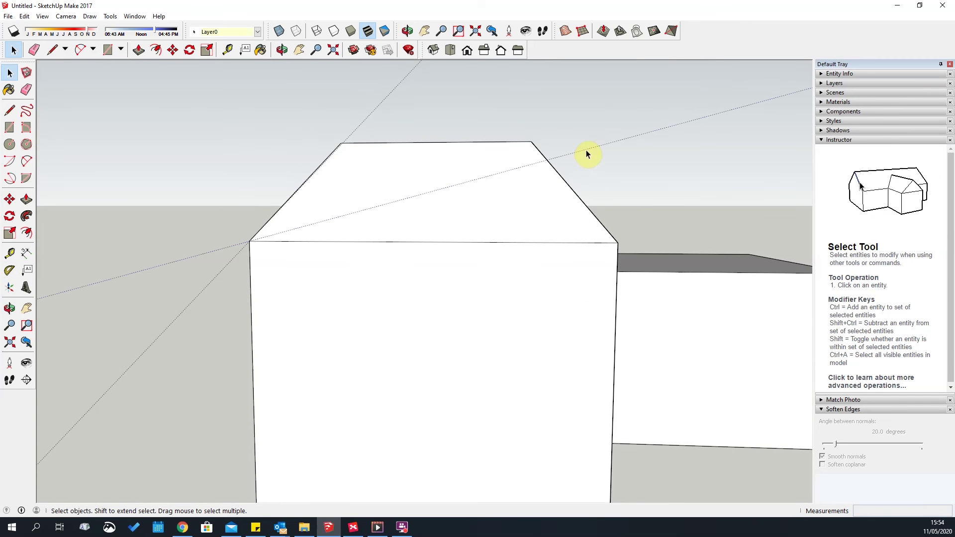
{"action": "middle_click_drag", "start_coordinate": [603, 162], "coordinate": [396, 156]}
{"action": "scroll", "coordinate": [309, 117], "scroll_direction": "up", "scroll_amount": 3}
{"action": "scroll", "coordinate": [348, 139], "scroll_direction": "down", "scroll_amount": 3}
{"action": "scroll", "coordinate": [378, 179], "scroll_direction": "down", "scroll_amount": 3}
{"action": "middle_click_drag", "start_coordinate": [324, 169], "coordinate": [312, 277]}
{"action": "scroll", "coordinate": [374, 241], "scroll_direction": "up", "scroll_amount": 5}
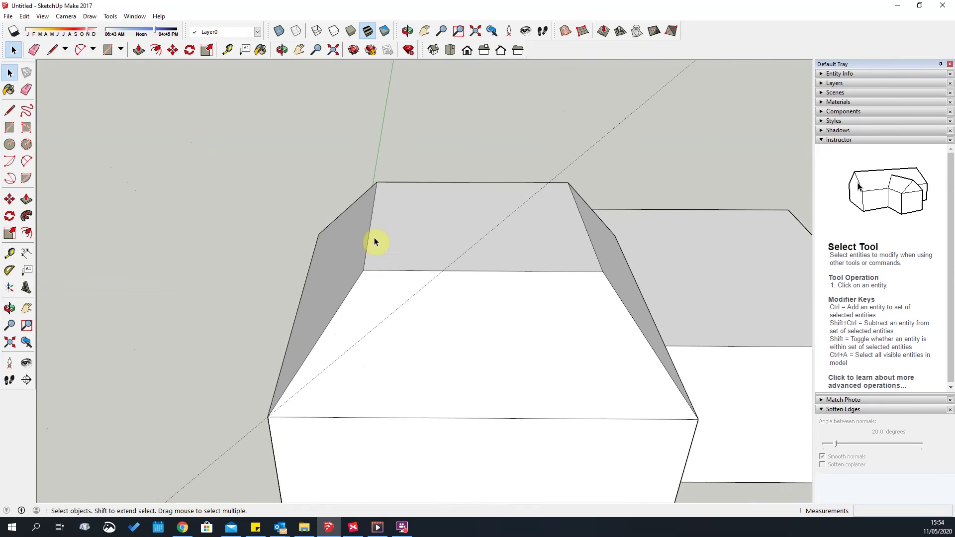
Narrow the flat roof top about its centre along the red axis with Scale, and readjust it by a factor of 1.28.
{"action": "scroll", "coordinate": [374, 242], "scroll_direction": "down", "scroll_amount": 4}
{"action": "middle_click_drag", "start_coordinate": [373, 273], "coordinate": [518, 305]}
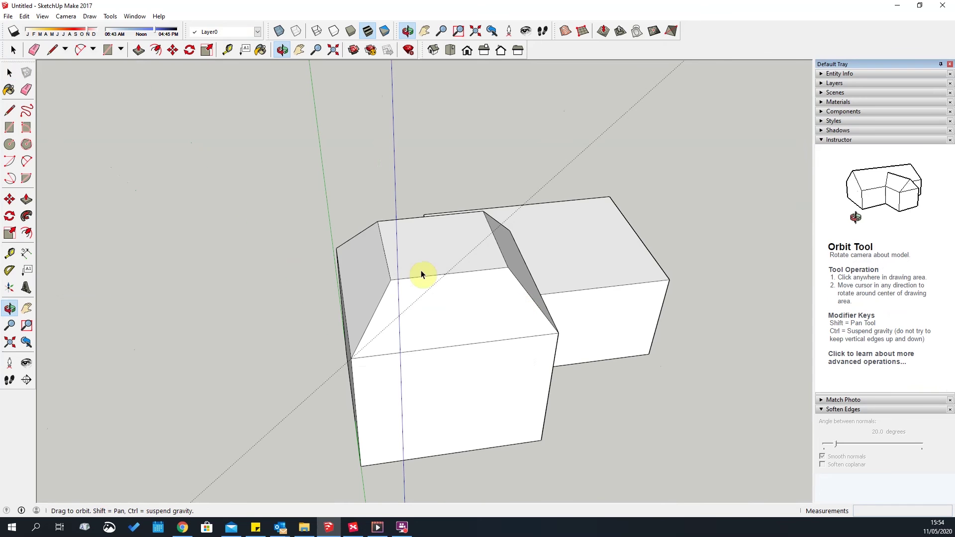
{"action": "middle_click_drag", "start_coordinate": [420, 270], "coordinate": [533, 271]}
{"action": "scroll", "coordinate": [533, 271], "scroll_direction": "up", "scroll_amount": 3}
{"action": "scroll", "coordinate": [395, 267], "scroll_direction": "down", "scroll_amount": 3}
{"action": "middle_click_drag", "start_coordinate": [612, 321], "coordinate": [405, 230]}
{"action": "scroll", "coordinate": [551, 266], "scroll_direction": "up", "scroll_amount": 3}
{"action": "scroll", "coordinate": [496, 266], "scroll_direction": "down", "scroll_amount": 2}
{"action": "left_click", "coordinate": [405, 232]}
{"action": "scroll", "coordinate": [405, 231], "scroll_direction": "up", "scroll_amount": 2}
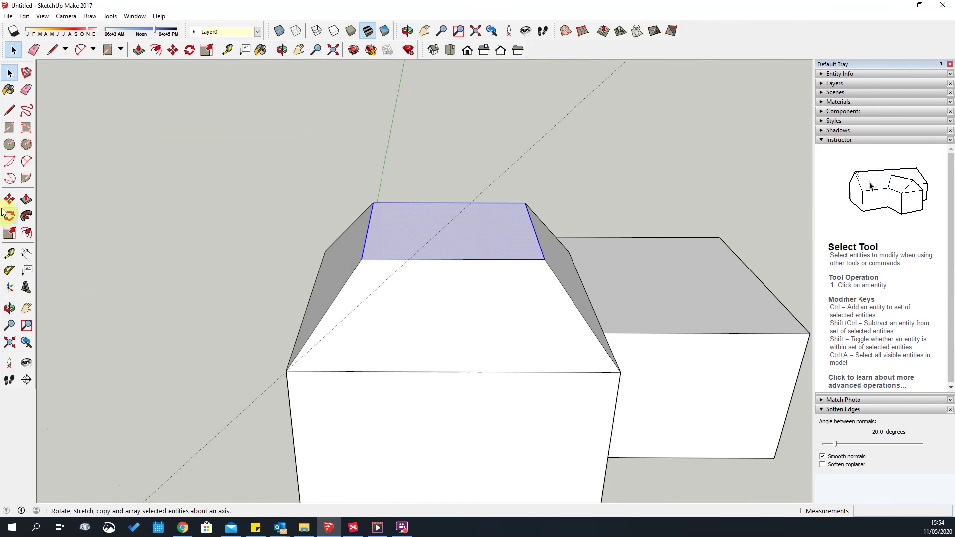
{"action": "left_click", "coordinate": [9, 233]}
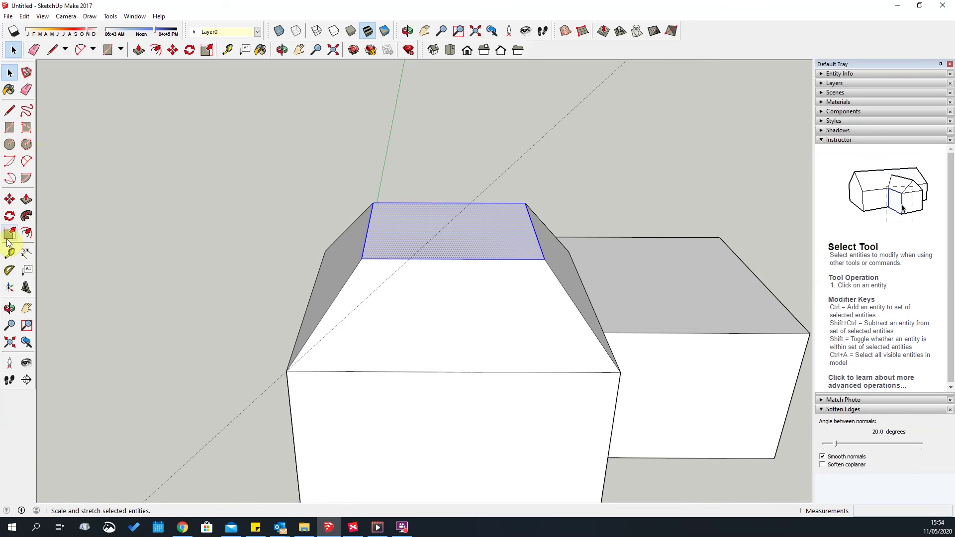
{"action": "left_click_drag", "start_coordinate": [368, 227], "coordinate": [406, 262]}
{"action": "middle_click_drag", "start_coordinate": [406, 262], "coordinate": [380, 289]}
{"action": "left_click_drag", "start_coordinate": [407, 250], "coordinate": [393, 269]}
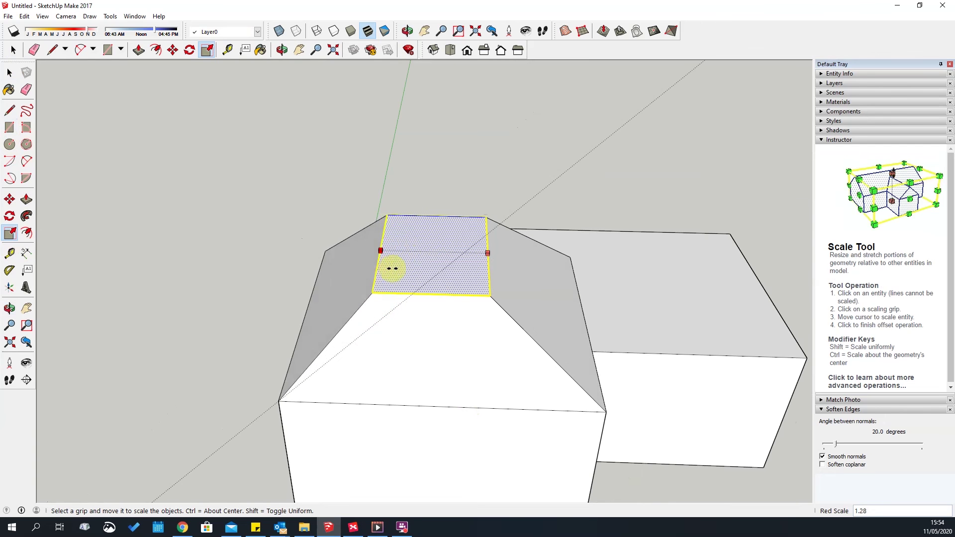
{"action": "key", "text": "Escape"}
{"action": "scroll", "coordinate": [509, 214], "scroll_direction": "down", "scroll_amount": 3}
{"action": "middle_click_drag", "start_coordinate": [491, 400], "coordinate": [454, 155]}
{"action": "key", "text": "space"}
In front view, place a horizontal Tape Measure guide about 5385 mm above the roof's lower front edge.
{"action": "scroll", "coordinate": [454, 156], "scroll_direction": "up", "scroll_amount": 4}
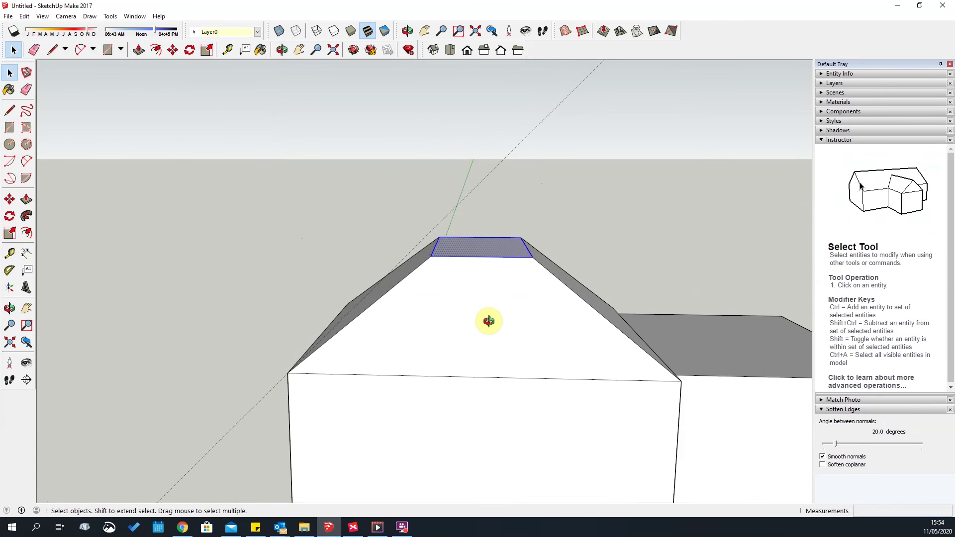
{"action": "middle_click_drag", "start_coordinate": [489, 321], "coordinate": [487, 293]}
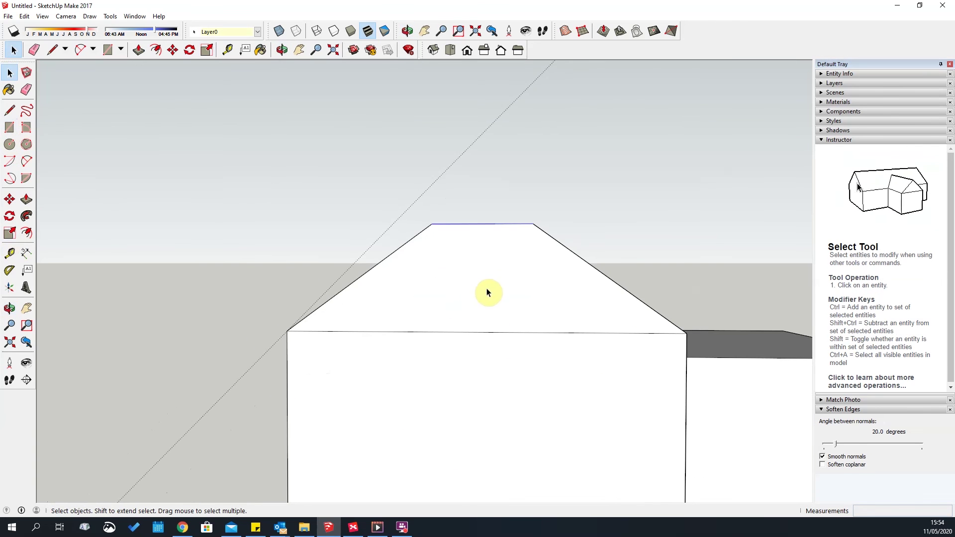
{"action": "left_click", "coordinate": [466, 54]}
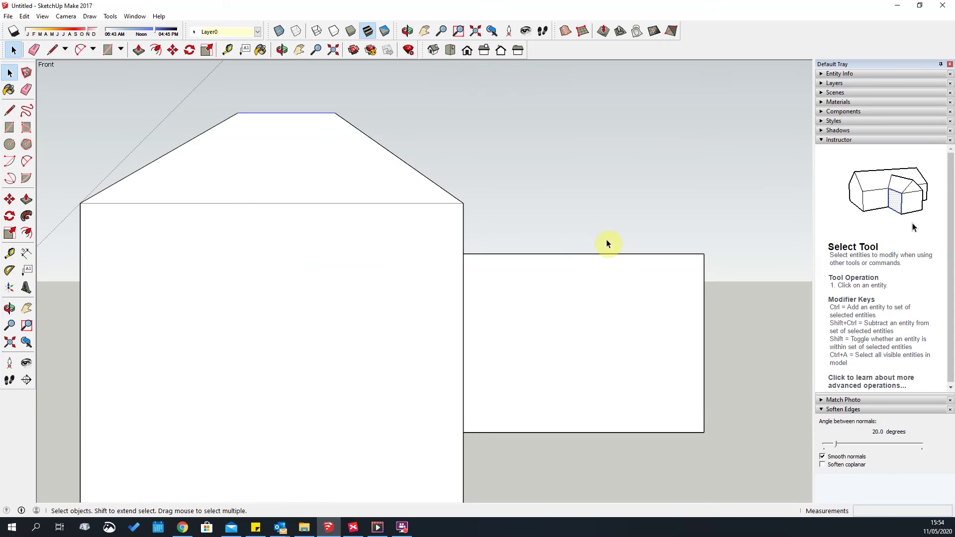
{"action": "scroll", "coordinate": [607, 240], "scroll_direction": "down", "scroll_amount": 2}
{"action": "scroll", "coordinate": [422, 217], "scroll_direction": "up", "scroll_amount": 1}
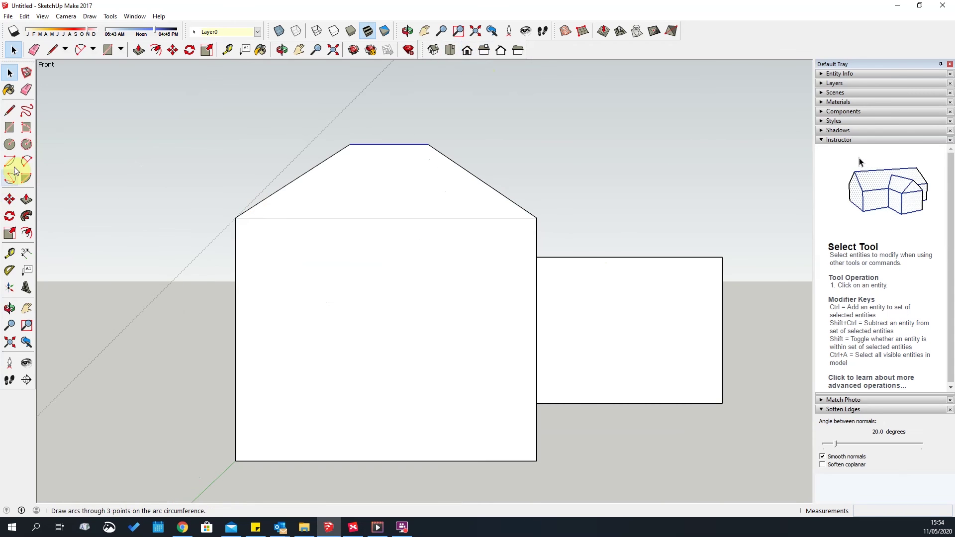
{"action": "left_click", "coordinate": [10, 253]}
{"action": "left_click", "coordinate": [375, 217]}
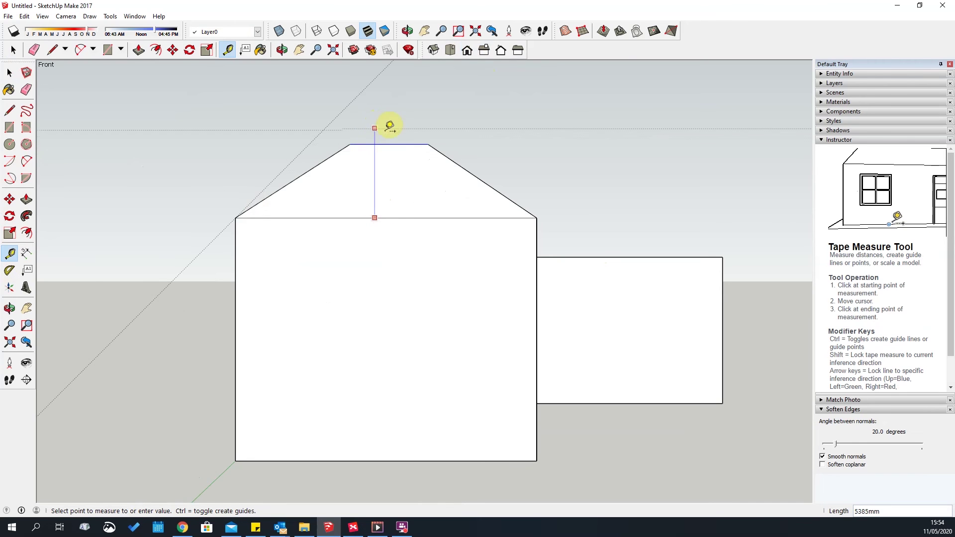
{"action": "key", "text": "Escape"}
Widen the flat roof top along the red axis with Scale and clear the selection.
{"action": "key", "text": "o"}
{"action": "left_click_drag", "start_coordinate": [499, 140], "coordinate": [488, 198]}
{"action": "key", "text": "t"}
{"action": "scroll", "coordinate": [418, 177], "scroll_direction": "up", "scroll_amount": 3}
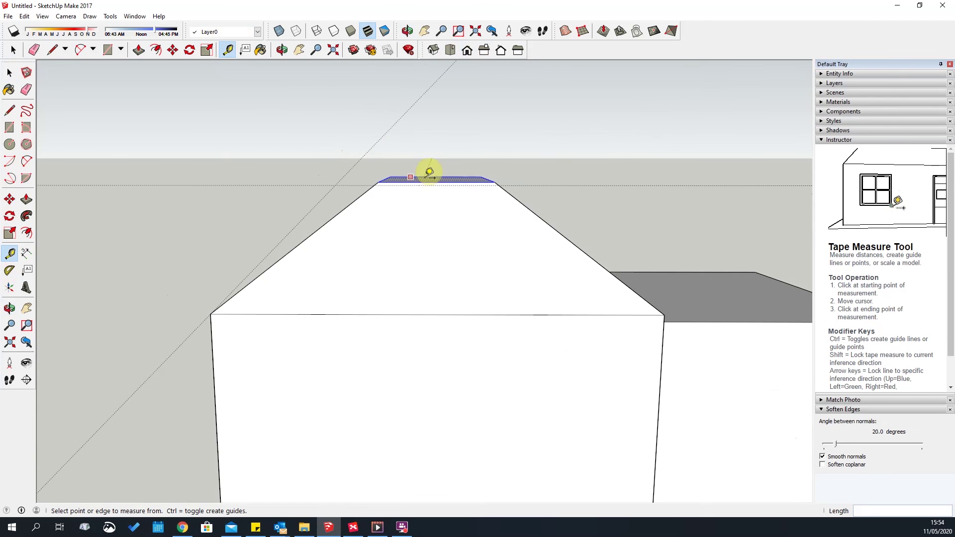
{"action": "key", "text": "space"}
{"action": "scroll", "coordinate": [437, 185], "scroll_direction": "up", "scroll_amount": 1}
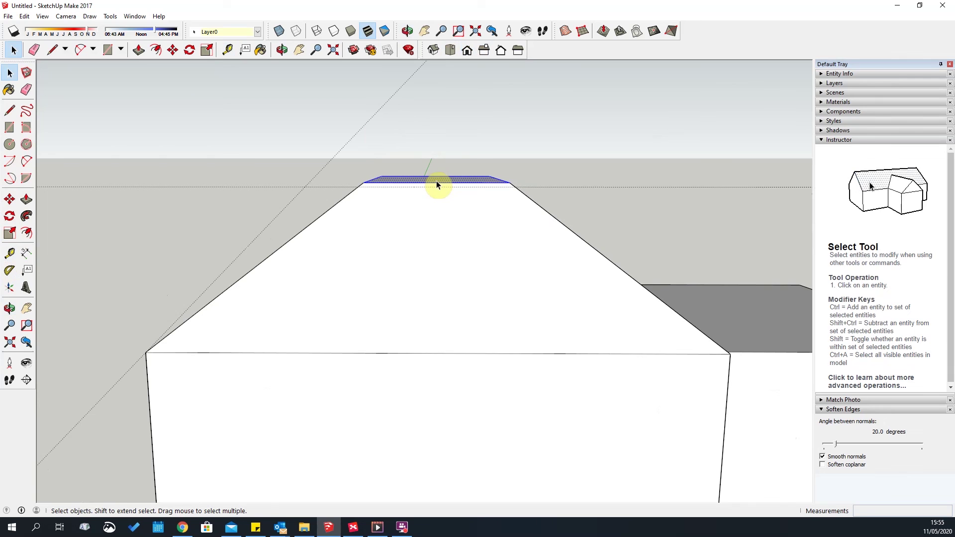
{"action": "key", "text": "s"}
{"action": "left_click_drag", "start_coordinate": [372, 178], "coordinate": [303, 187]}
{"action": "middle_click_drag", "start_coordinate": [353, 279], "coordinate": [499, 321]}
{"action": "key", "text": "space"}
{"action": "left_click", "coordinate": [681, 293]}
Create a 70-degree Protractor guide on the lower box's end face, centred on a point along its bottom edge.
{"action": "middle_click_drag", "start_coordinate": [591, 282], "coordinate": [665, 185]}
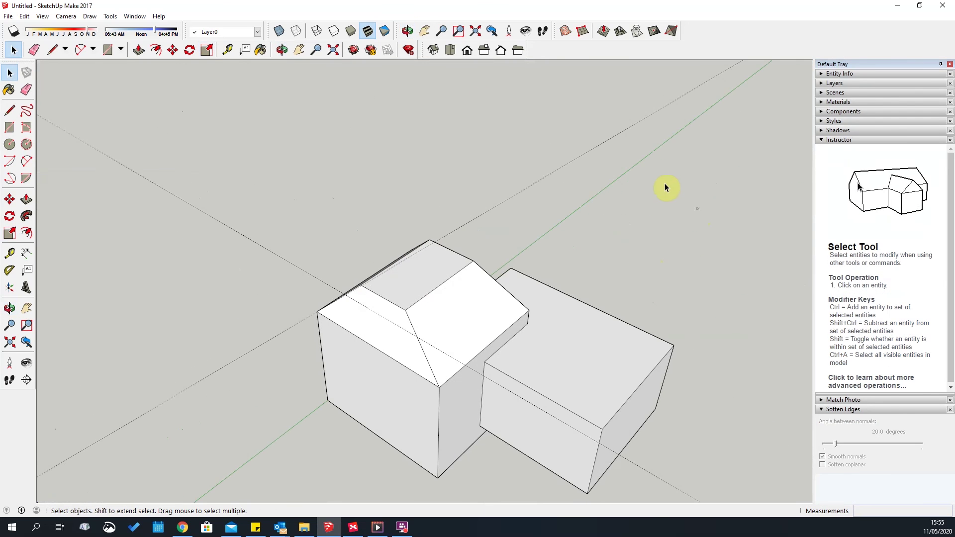
{"action": "middle_click_drag", "start_coordinate": [620, 294], "coordinate": [363, 234]}
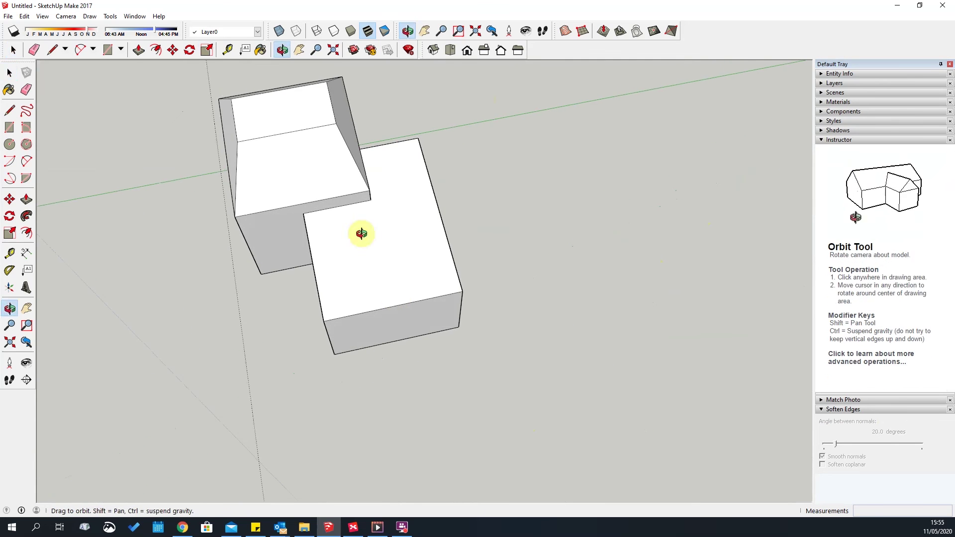
{"action": "scroll", "coordinate": [395, 297], "scroll_direction": "up", "scroll_amount": 5}
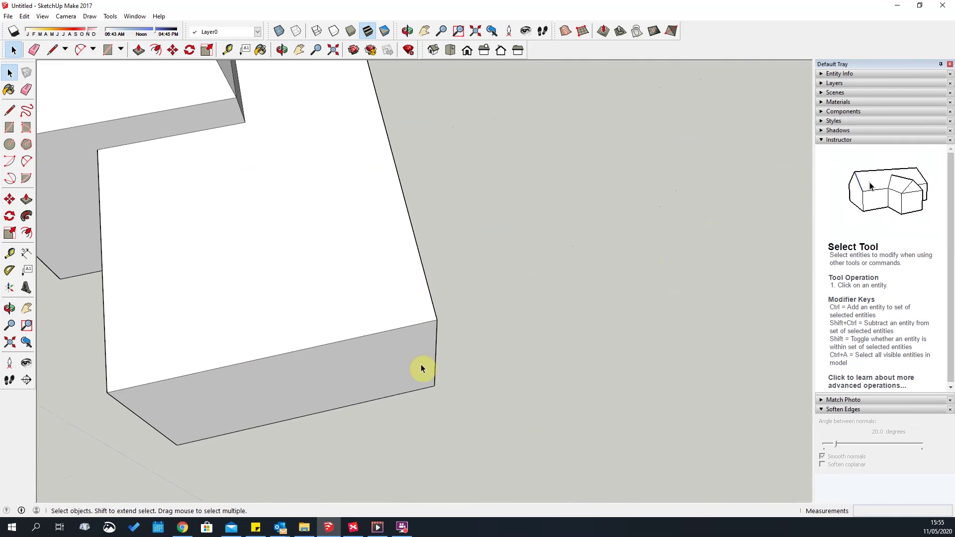
{"action": "middle_click_drag", "start_coordinate": [421, 368], "coordinate": [262, 393]}
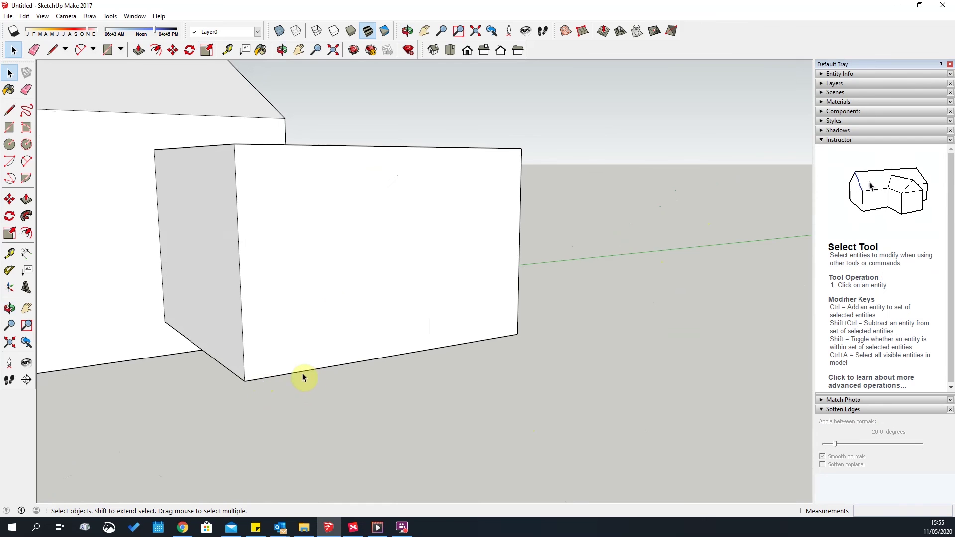
{"action": "middle_click_drag", "start_coordinate": [404, 120], "coordinate": [351, 289]}
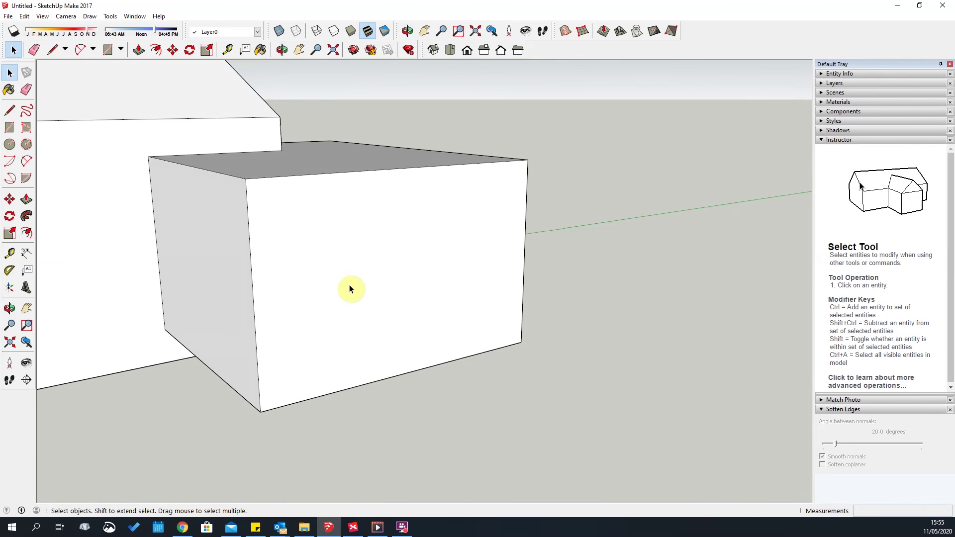
{"action": "middle_click_drag", "start_coordinate": [118, 268], "coordinate": [219, 262]}
{"action": "left_click", "coordinate": [9, 270]}
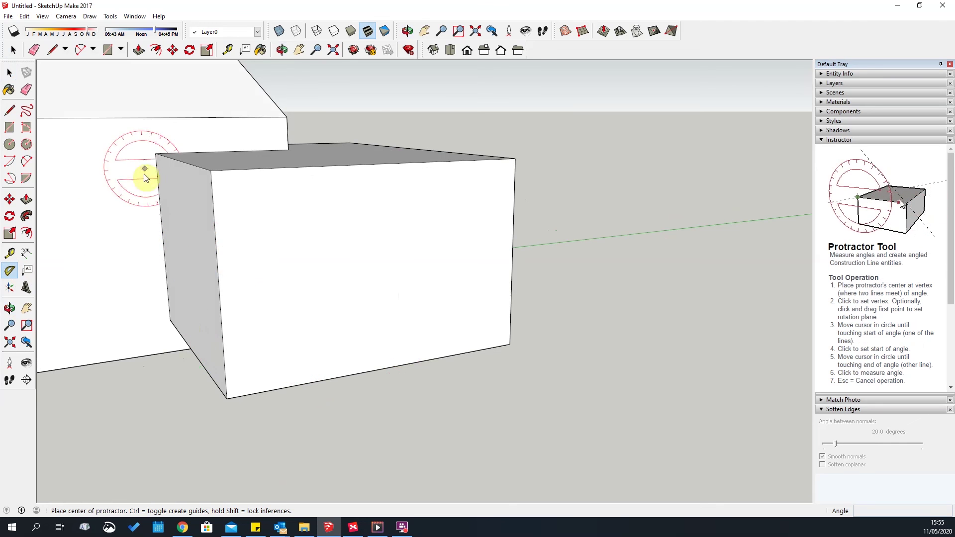
{"action": "mouse_move", "coordinate": [145, 96]}
{"action": "middle_mouse_down"}
{"action": "mouse_move", "coordinate": [150, 106]}
{"action": "mouse_move", "coordinate": [135, 92]}
{"action": "middle_mouse_up"}
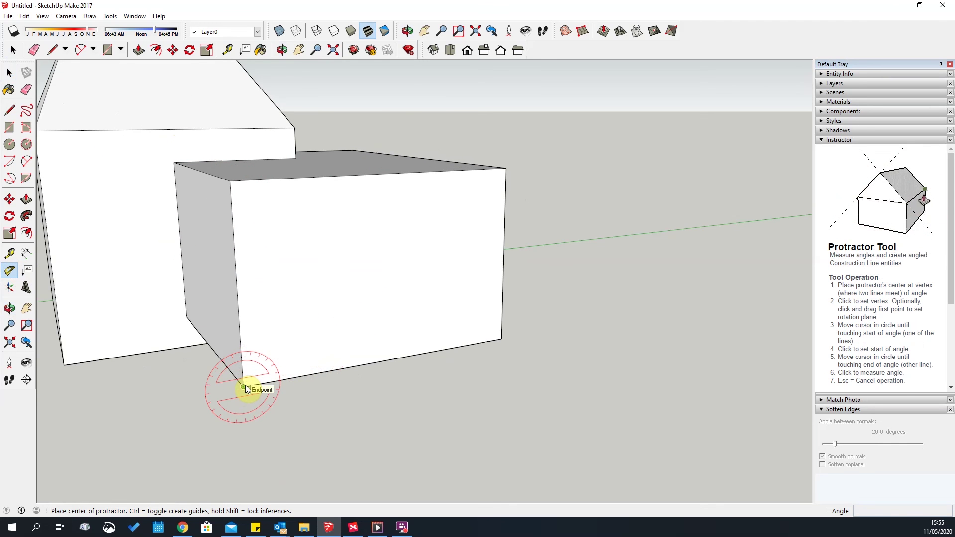
{"action": "left_click", "coordinate": [322, 372]}
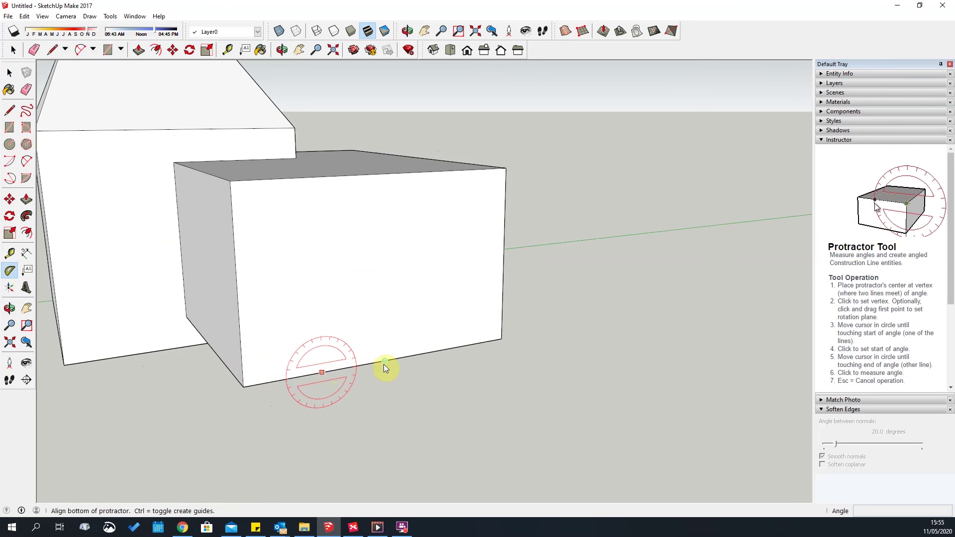
{"action": "left_click", "coordinate": [384, 360]}
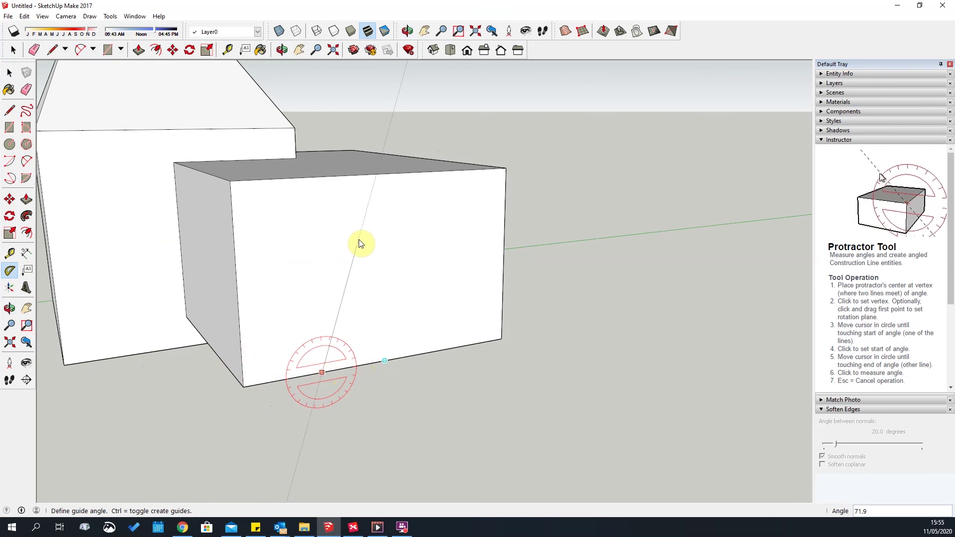
{"action": "type", "text": "70"}
{"action": "key", "text": "Return"}
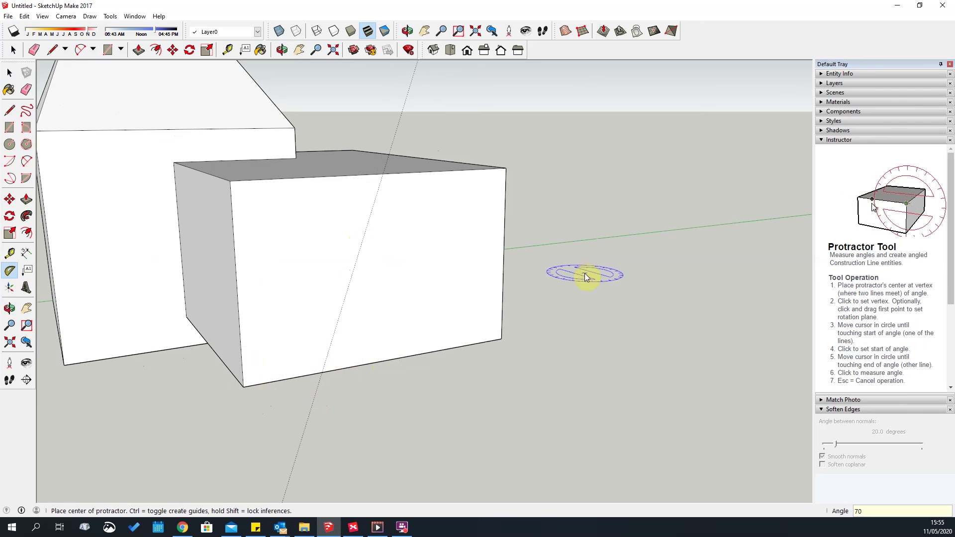
Draw a line along the slanted guide from the top edge to the bottom edge of the lower box's end face.
{"action": "key", "text": "l"}
{"action": "left_click", "coordinate": [383, 173]}
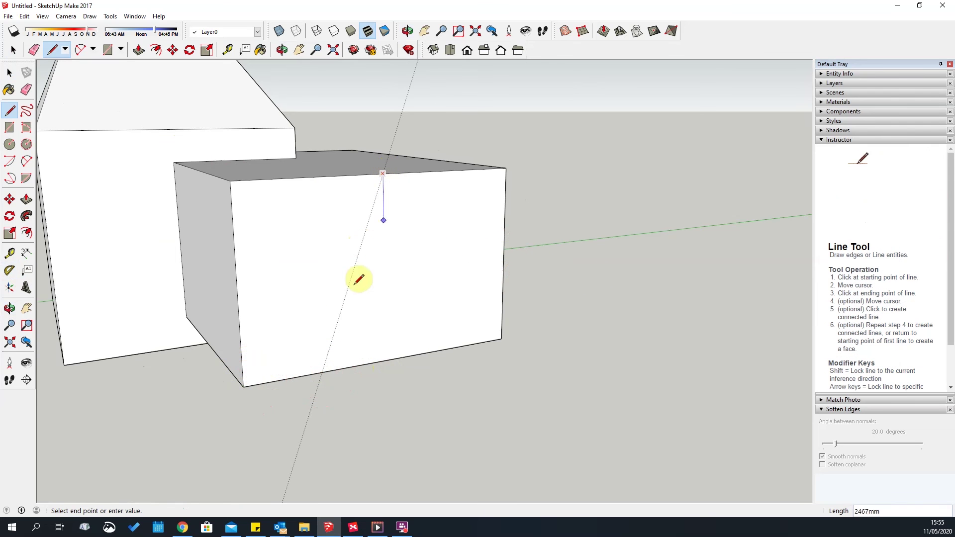
{"action": "left_click", "coordinate": [329, 362]}
{"action": "middle_click_drag", "start_coordinate": [362, 264], "coordinate": [415, 315]}
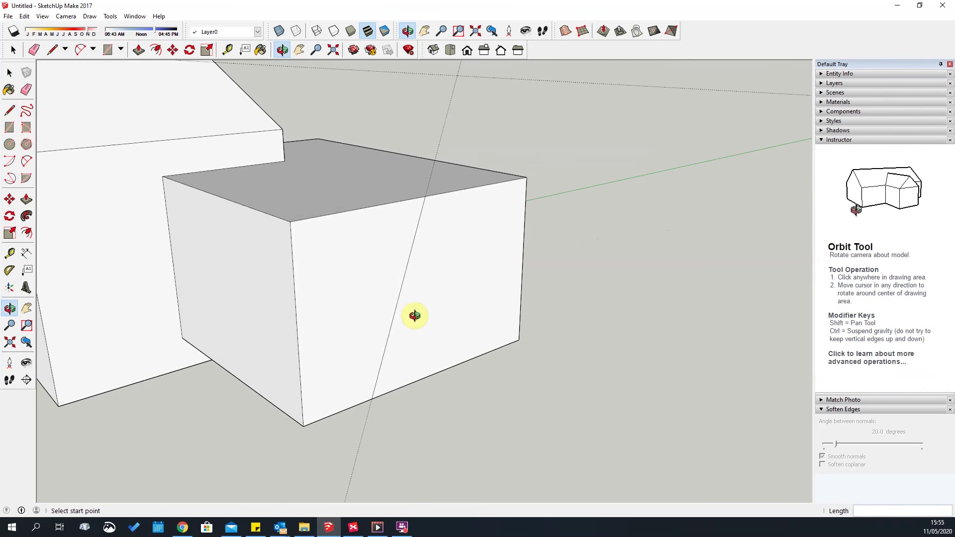
Push the end-face portion on one side of the slanted line slightly inward with Push/Pull.
{"action": "key", "text": "p"}
{"action": "left_click_drag", "start_coordinate": [364, 294], "coordinate": [354, 292]}
{"action": "key", "text": "space"}
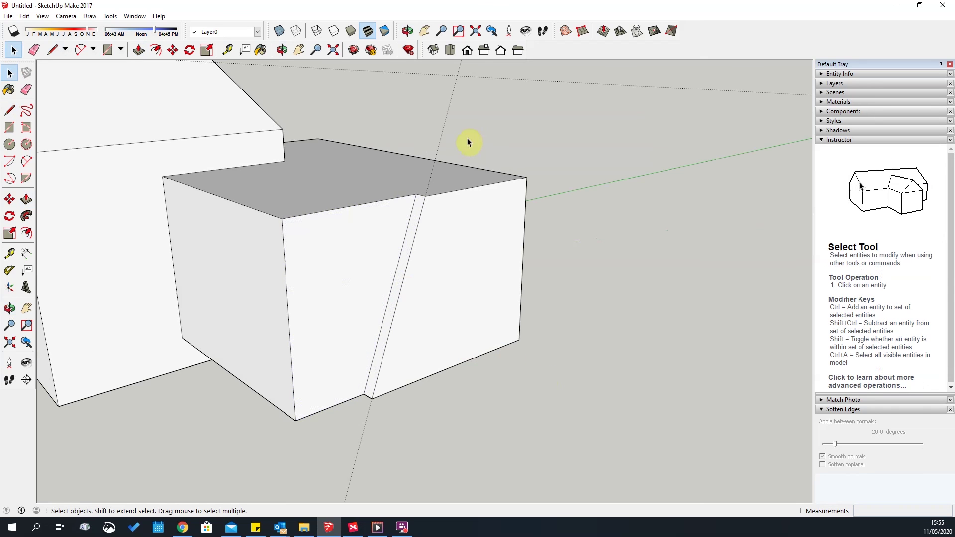
{"action": "middle_click_drag", "start_coordinate": [503, 218], "coordinate": [426, 249]}
{"action": "scroll", "coordinate": [558, 262], "scroll_direction": "up", "scroll_amount": 5}
{"action": "middle_click_drag", "start_coordinate": [576, 281], "coordinate": [542, 257]}
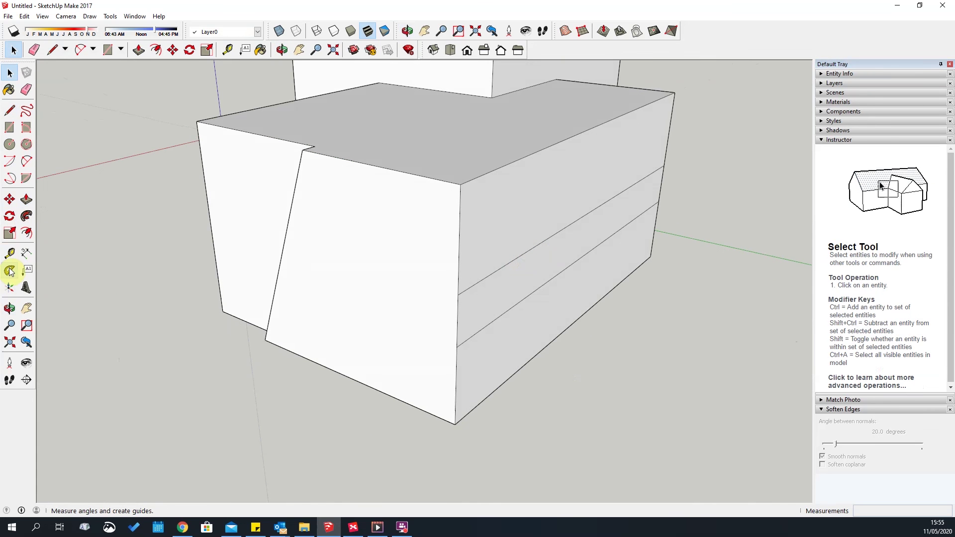
Dimension the bottom edge of the end face's protruding portion, from the slanted line's foot to the outer corner.
{"action": "scroll", "coordinate": [266, 361], "scroll_direction": "down", "scroll_amount": 3}
{"action": "middle_click_drag", "start_coordinate": [266, 361], "coordinate": [368, 361]}
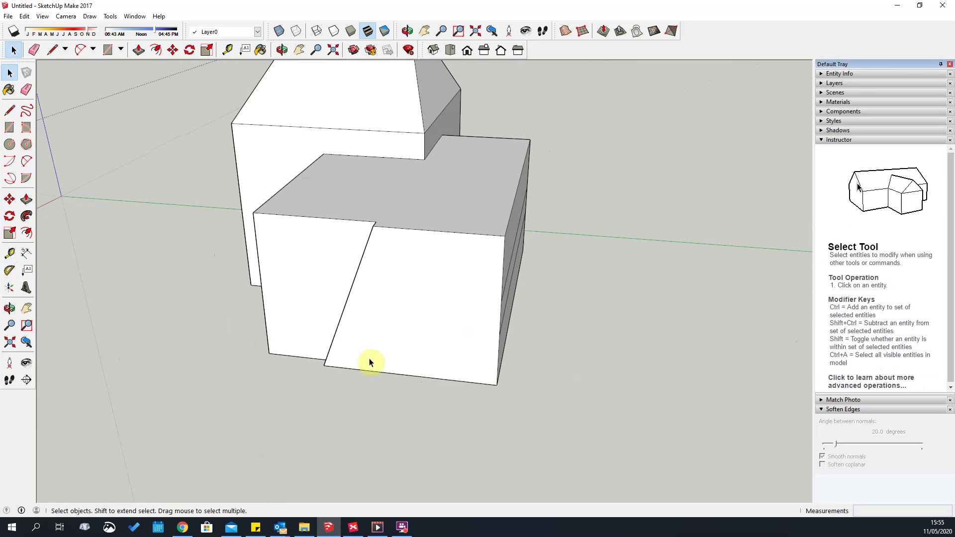
{"action": "middle_click_drag", "start_coordinate": [492, 215], "coordinate": [416, 216]}
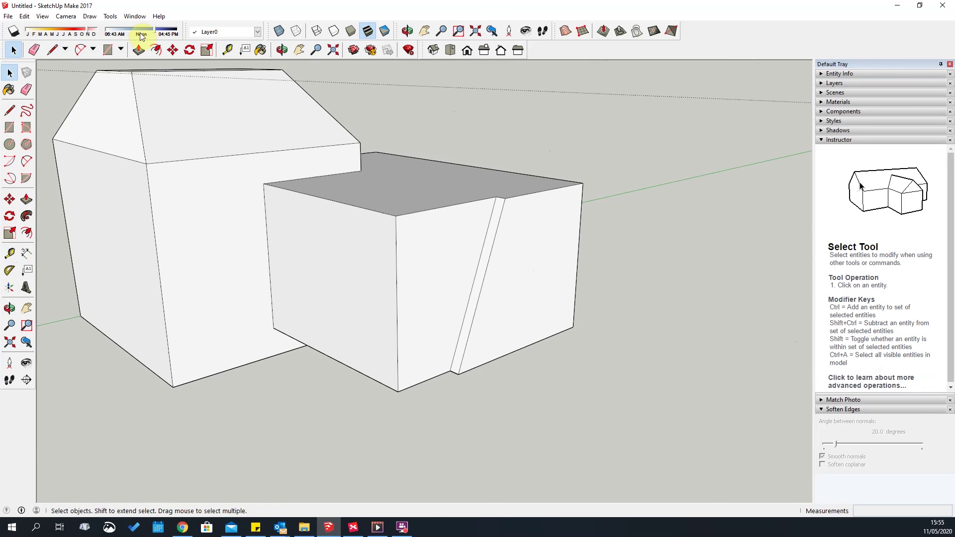
{"action": "left_click", "coordinate": [111, 17]}
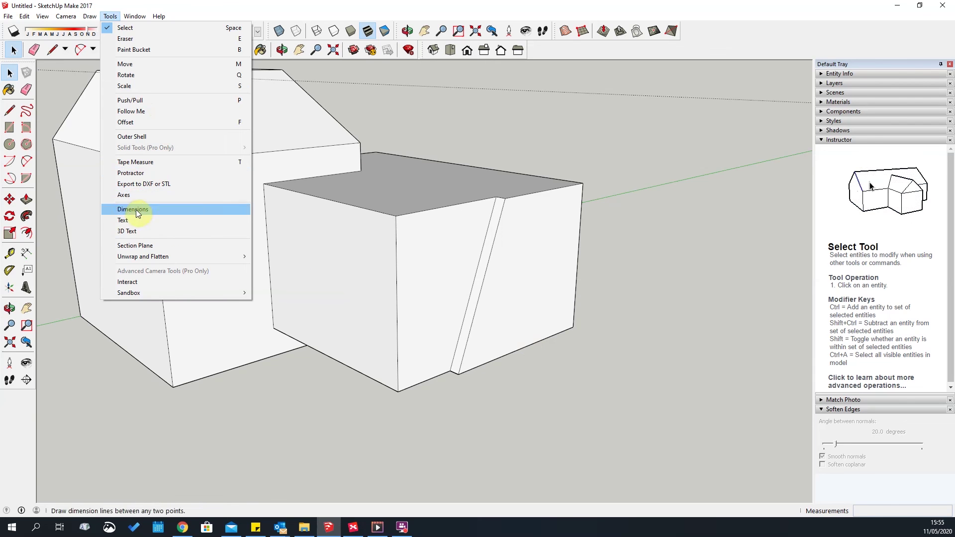
{"action": "left_click", "coordinate": [27, 255]}
{"action": "scroll", "coordinate": [471, 373], "scroll_direction": "up", "scroll_amount": 3}
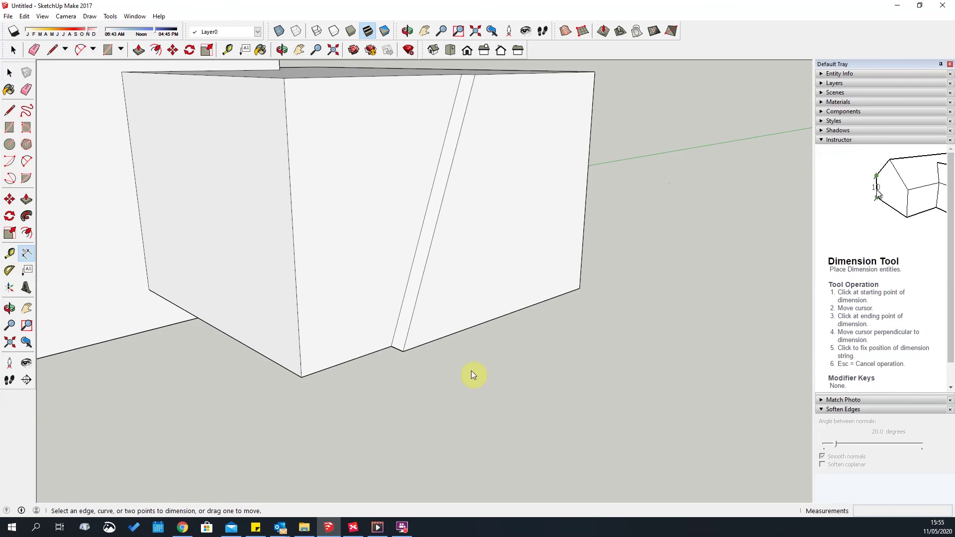
{"action": "left_click", "coordinate": [402, 353]}
{"action": "left_click", "coordinate": [580, 290]}
{"action": "left_click", "coordinate": [681, 309]}
Dimension the full height of the lower box's outer vertical corner edge.
{"action": "scroll", "coordinate": [636, 124], "scroll_direction": "down", "scroll_amount": 2}
{"action": "scroll", "coordinate": [614, 100], "scroll_direction": "up", "scroll_amount": 1}
{"action": "left_click", "coordinate": [593, 115]}
{"action": "left_click", "coordinate": [580, 312]}
{"action": "left_click", "coordinate": [640, 327]}
Dimension the upper segment of the box's vertical corner edge, between the upper horizontal line and the top corner.
{"action": "middle_click_drag", "start_coordinate": [716, 237], "coordinate": [162, 283]}
{"action": "middle_click_drag", "start_coordinate": [347, 258], "coordinate": [319, 189]}
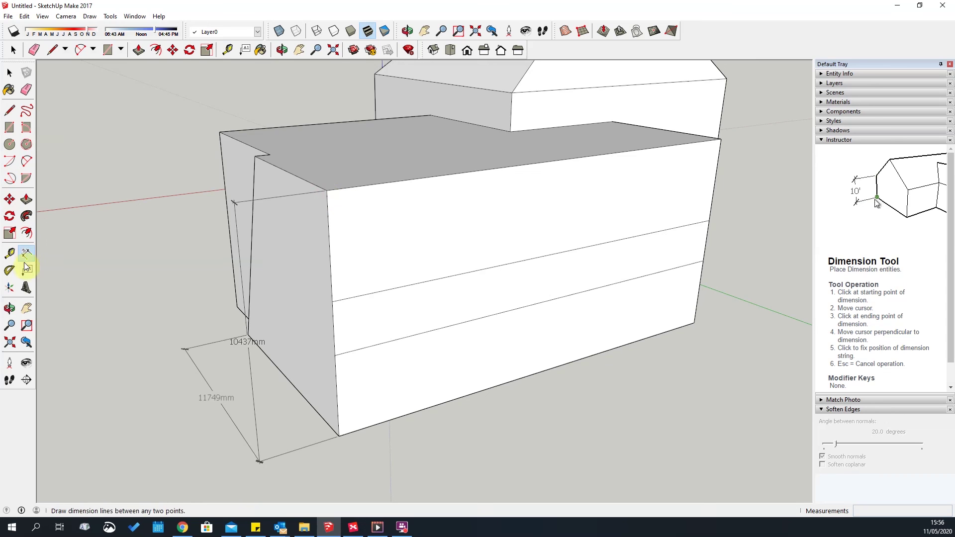
{"action": "left_click", "coordinate": [332, 301]}
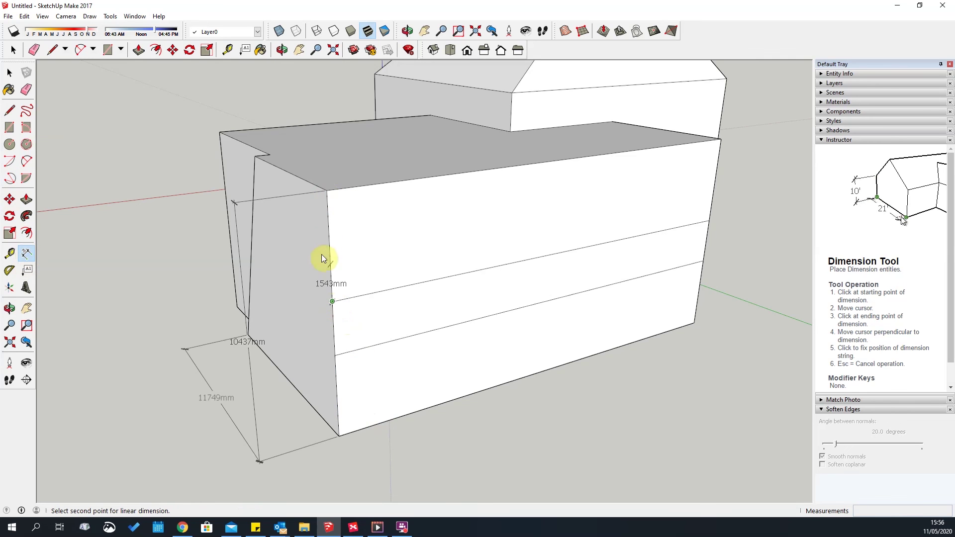
{"action": "left_click", "coordinate": [326, 191]}
{"action": "left_click", "coordinate": [294, 259]}
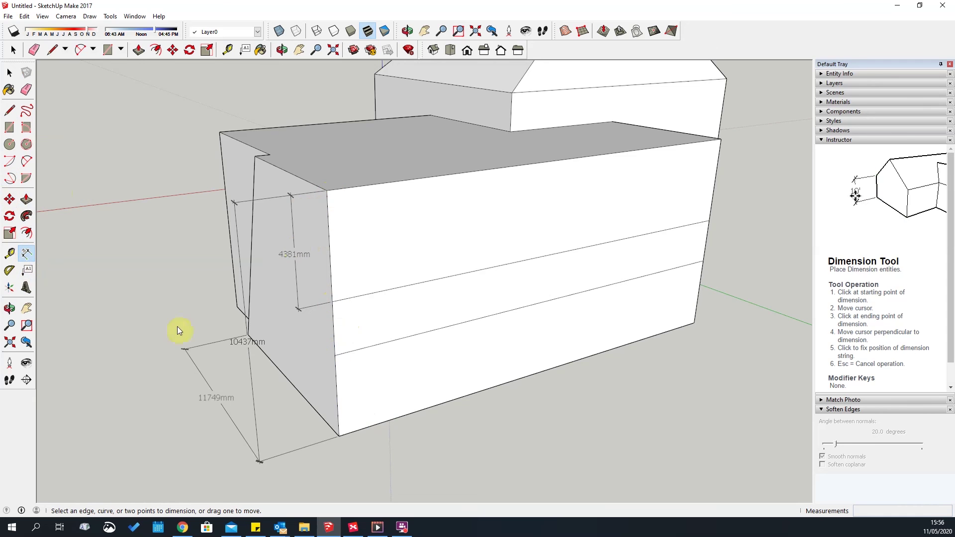
Dimension the middle and lower segments of the same vertical corner edge and leave the Dimension tool.
{"action": "left_click", "coordinate": [339, 357]}
{"action": "left_click", "coordinate": [295, 309]}
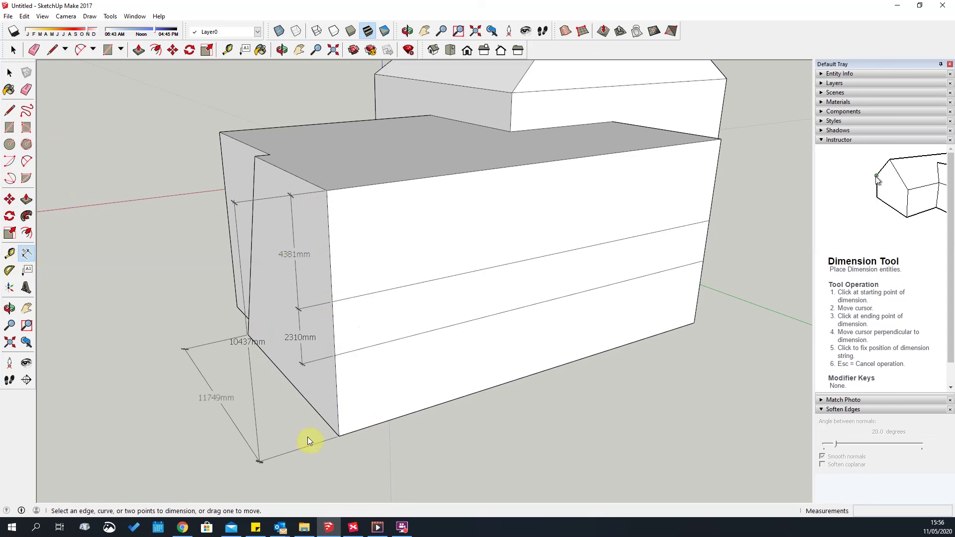
{"action": "left_click", "coordinate": [337, 436]}
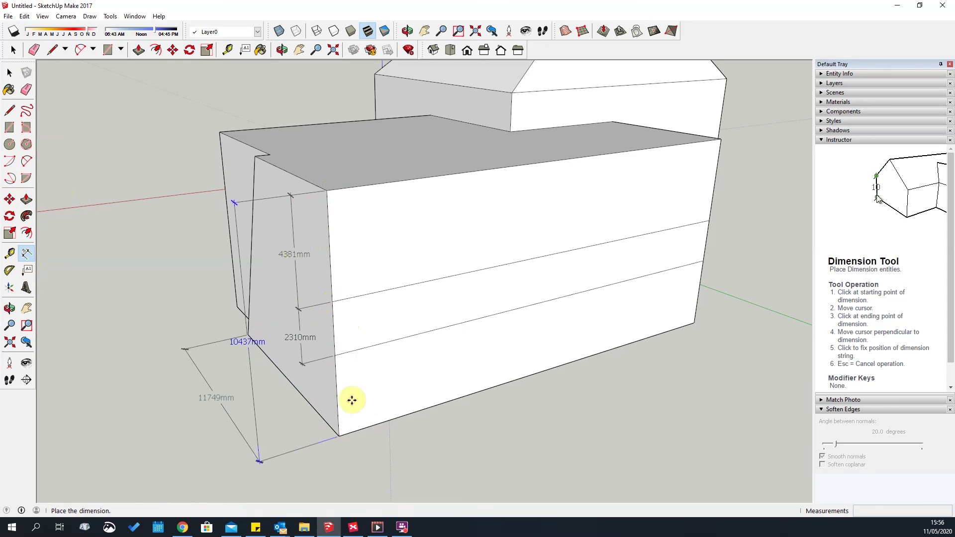
{"action": "left_click", "coordinate": [252, 420]}
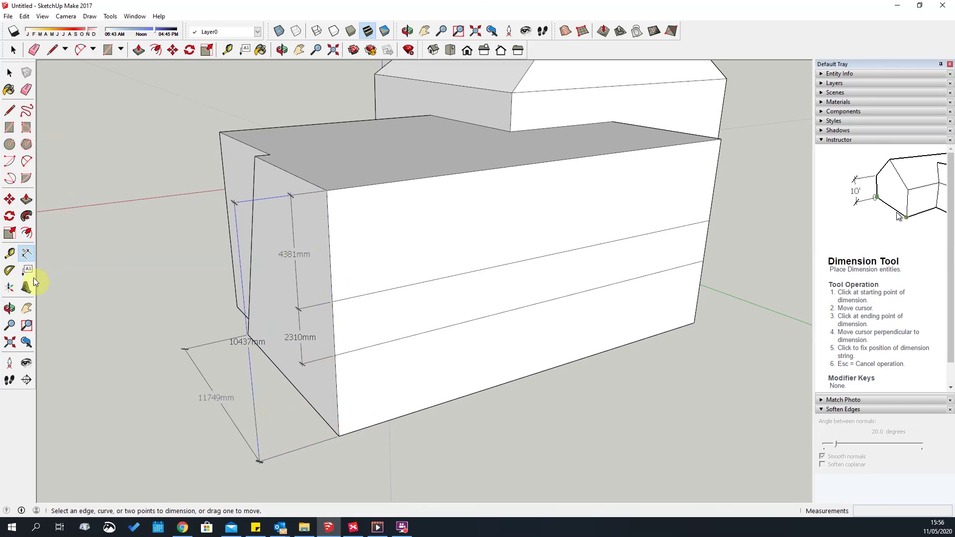
{"action": "left_click", "coordinate": [336, 355]}
{"action": "left_click", "coordinate": [338, 434]}
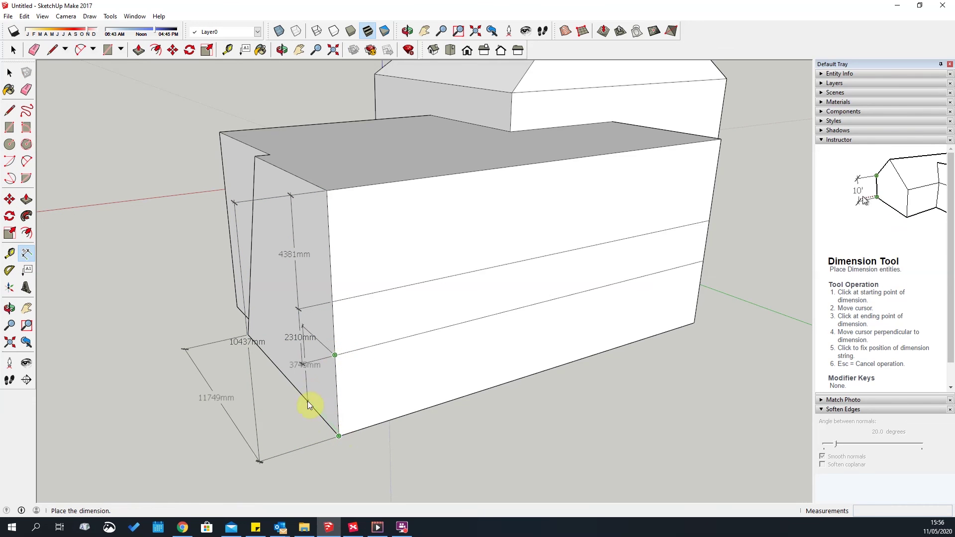
{"action": "left_click", "coordinate": [307, 452]}
{"action": "scroll", "coordinate": [362, 390], "scroll_direction": "down", "scroll_amount": 3}
{"action": "middle_click_drag", "start_coordinate": [363, 390], "coordinate": [741, 301]}
{"action": "key", "text": "space"}
Attach a leader text label to the top edge of the end face's protruding portion, placed outside the box.
{"action": "scroll", "coordinate": [709, 362], "scroll_direction": "down", "scroll_amount": 2}
{"action": "left_click", "coordinate": [27, 271]}
{"action": "left_click", "coordinate": [616, 190]}
{"action": "left_click", "coordinate": [693, 139]}
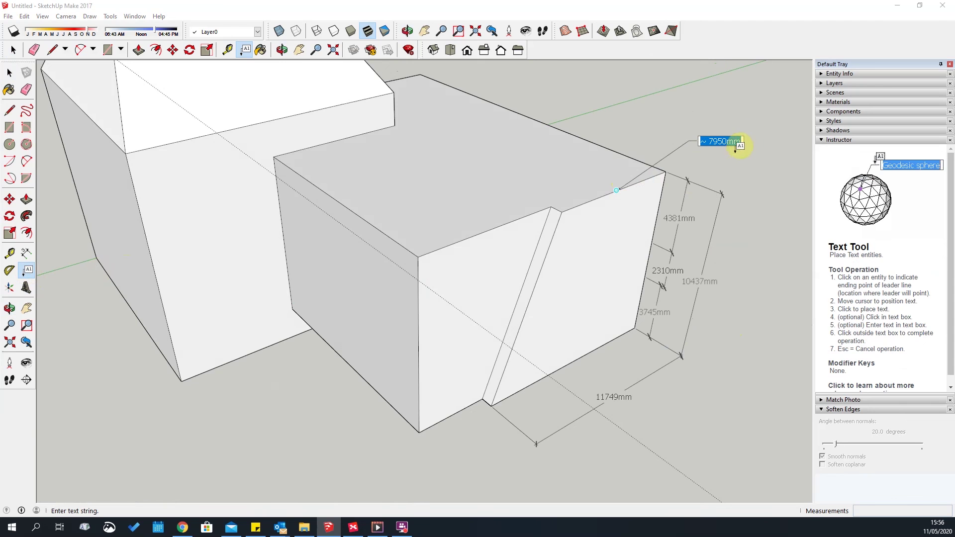
Change the label's text to "this is a line" and leave the Text tool.
{"action": "scroll", "coordinate": [741, 158], "scroll_direction": "up", "scroll_amount": 3}
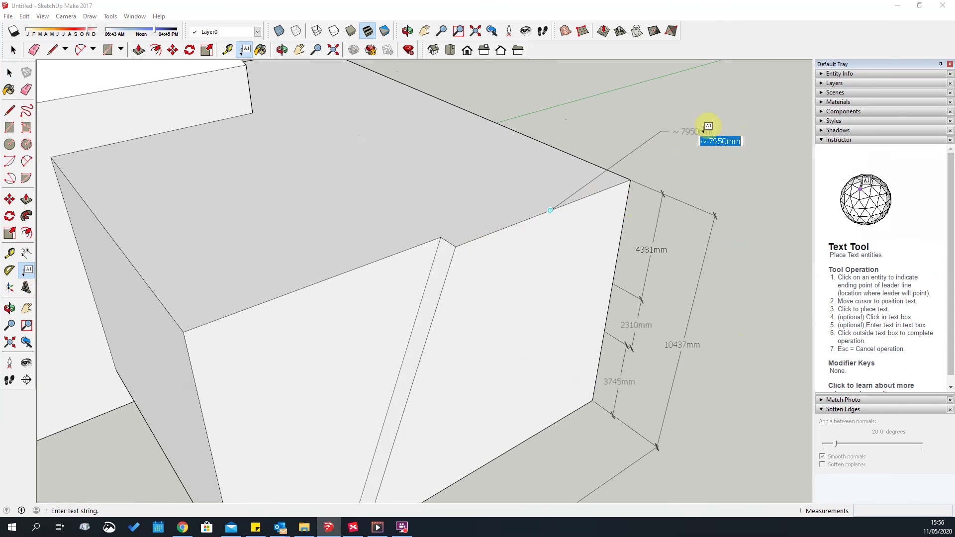
{"action": "left_click_drag", "start_coordinate": [700, 142], "coordinate": [711, 144]}
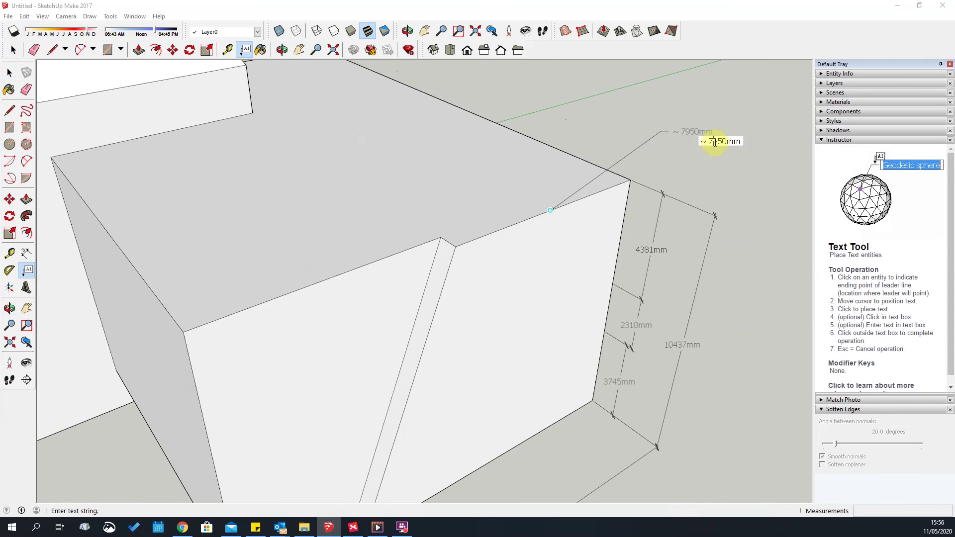
{"action": "left_click", "coordinate": [744, 144]}
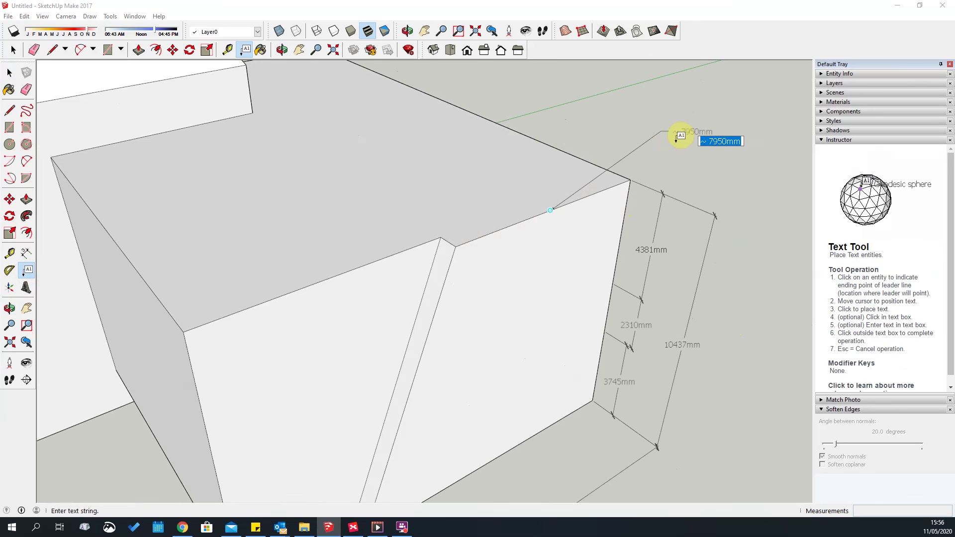
{"action": "type", "text": "this is"}
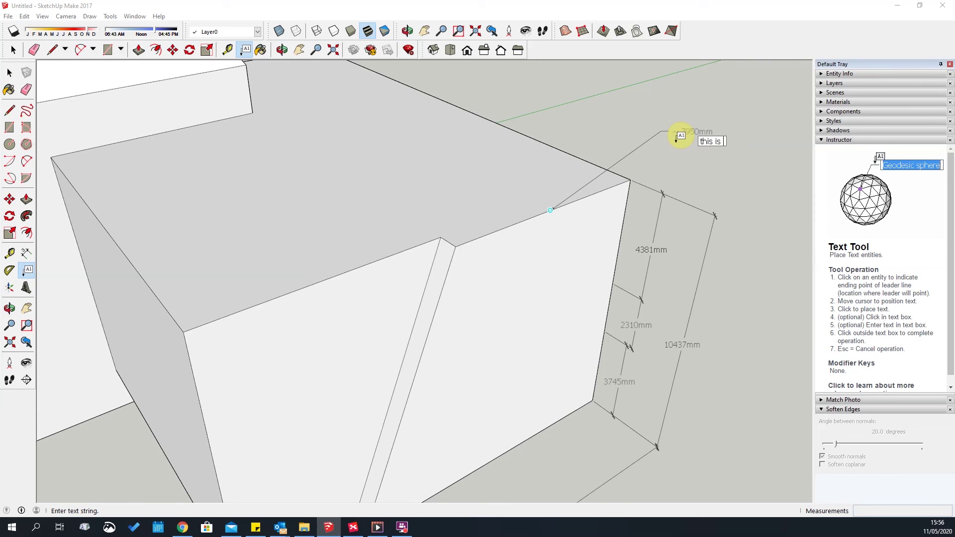
{"action": "type", "text": " a linee"}
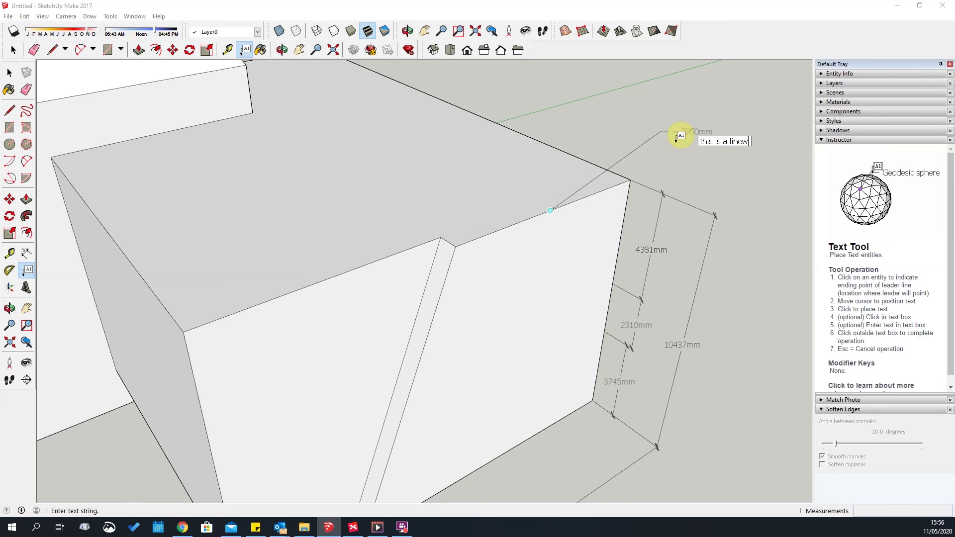
{"action": "key", "text": "Return"}
{"action": "key", "text": "BackSpace"}
{"action": "key", "text": "BackSpace"}
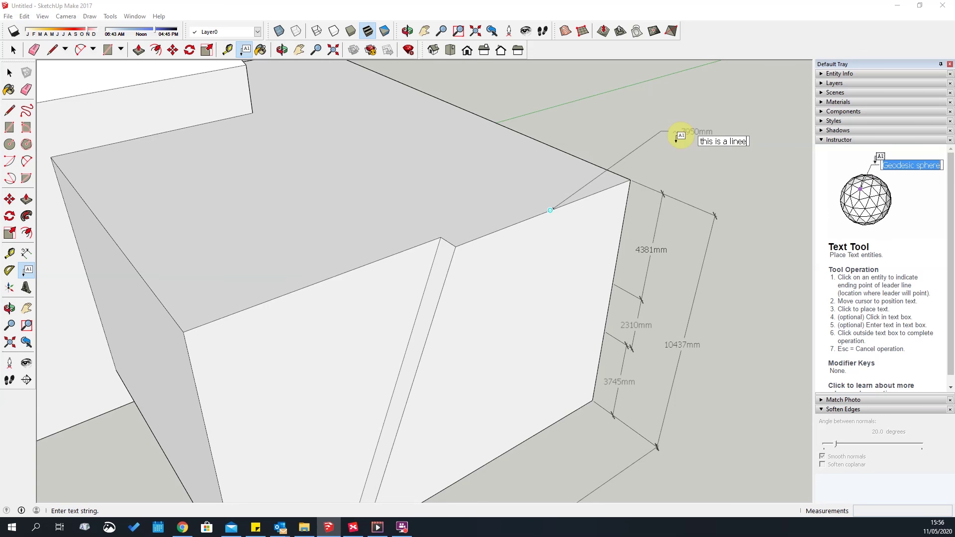
{"action": "left_click", "coordinate": [716, 194]}
{"action": "key", "text": "space"}
Delete the "this is a line" text label.
{"action": "scroll", "coordinate": [628, 178], "scroll_direction": "down", "scroll_amount": 2}
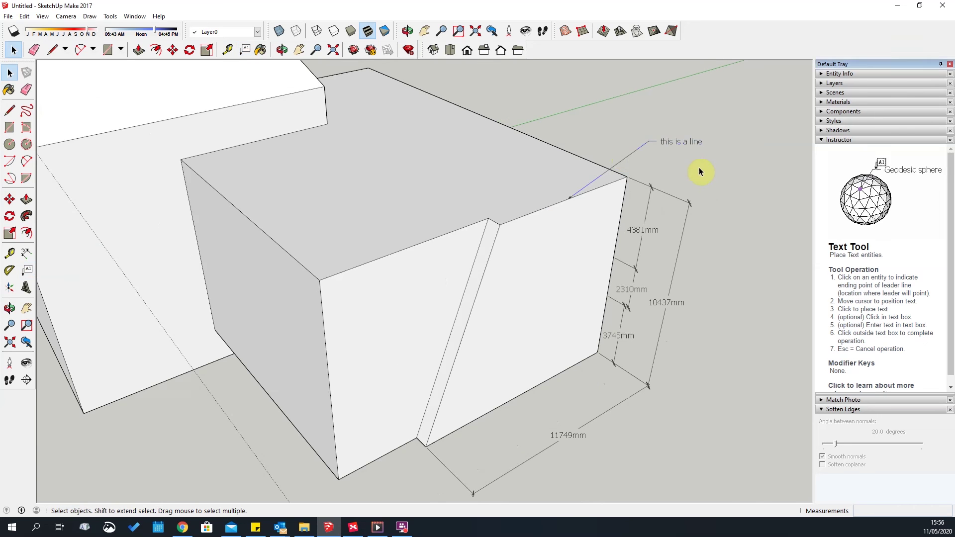
{"action": "middle_click_drag", "start_coordinate": [744, 249], "coordinate": [279, 273]}
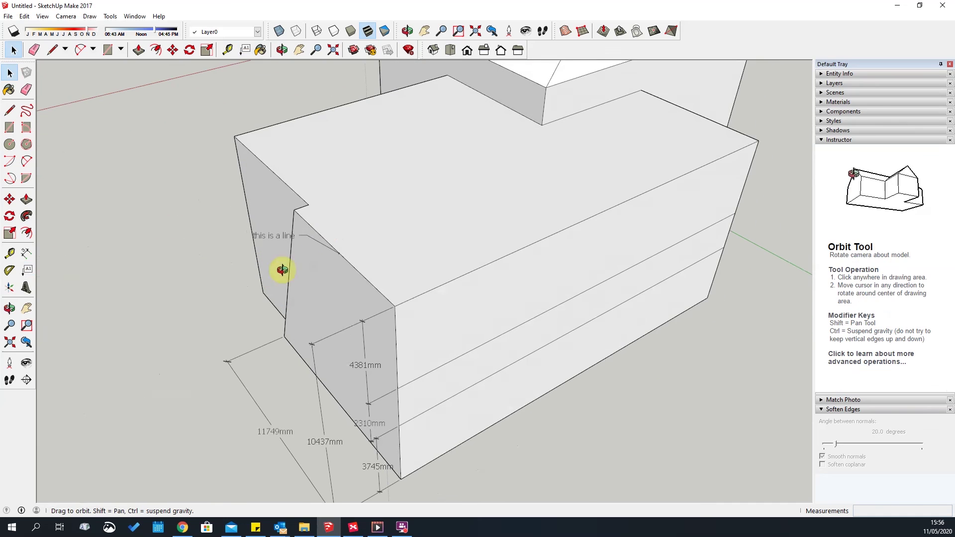
{"action": "left_click", "coordinate": [300, 237]}
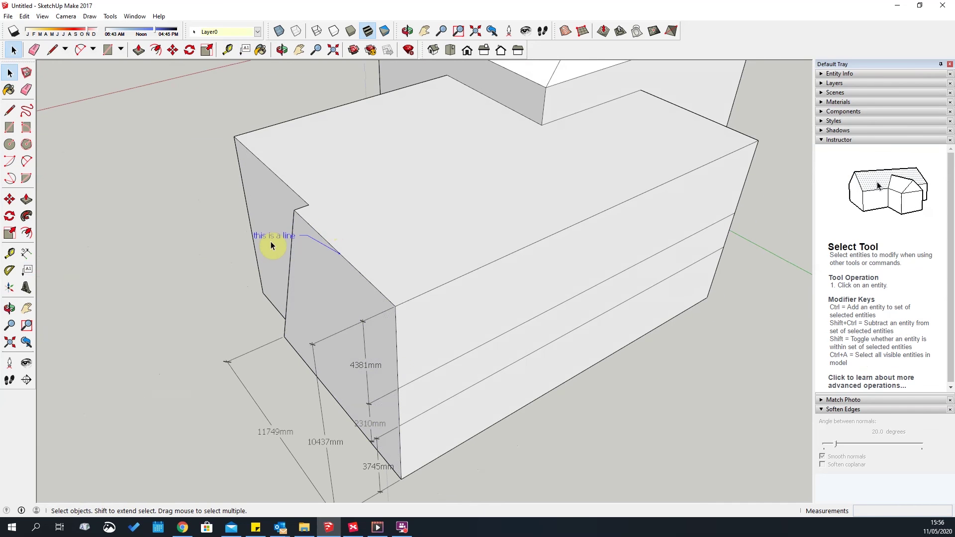
{"action": "scroll", "coordinate": [345, 330], "scroll_direction": "down", "scroll_amount": 3}
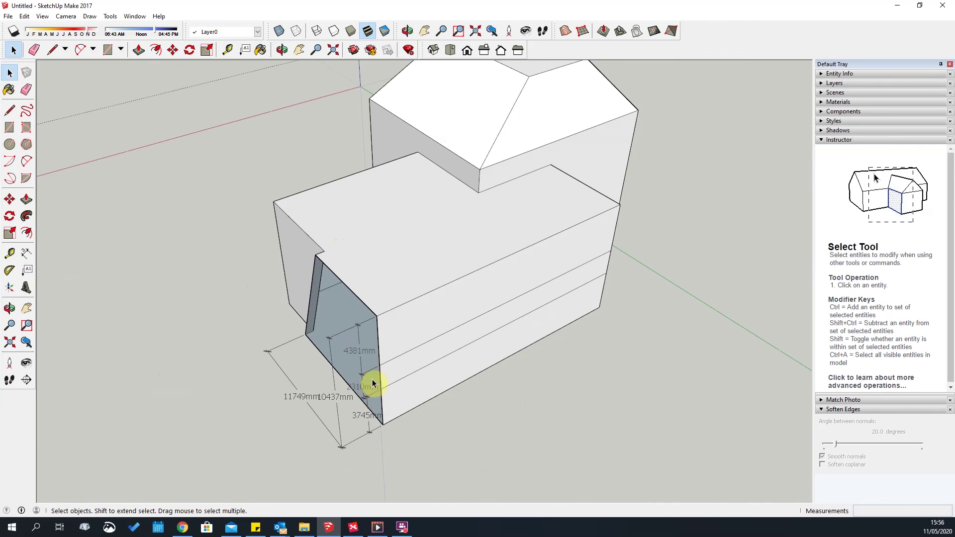
{"action": "left_click", "coordinate": [521, 411]}
Select all the dimensions around the lower box's end face together and delete them.
{"action": "middle_click_drag", "start_coordinate": [522, 411], "coordinate": [313, 287]}
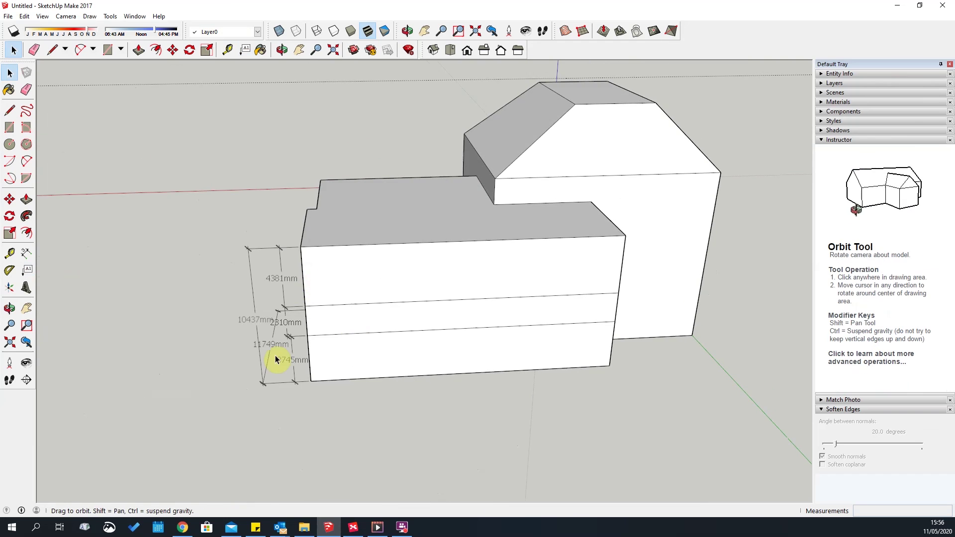
{"action": "middle_click_drag", "start_coordinate": [275, 360], "coordinate": [269, 334]}
{"action": "left_click_drag", "start_coordinate": [282, 374], "coordinate": [181, 222]}
{"action": "key", "text": "Delete"}
{"action": "middle_click_drag", "start_coordinate": [230, 307], "coordinate": [377, 247]}
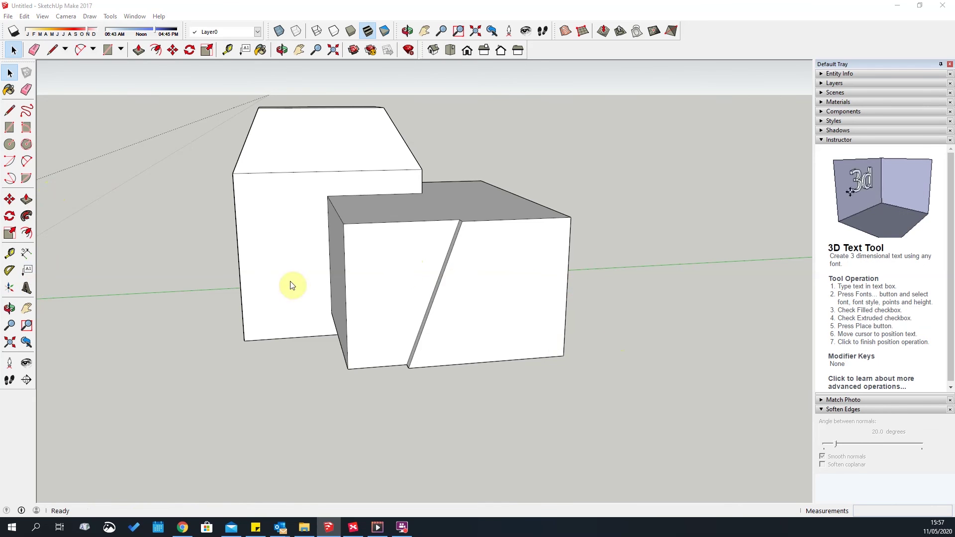
{"action": "key", "text": "space"}
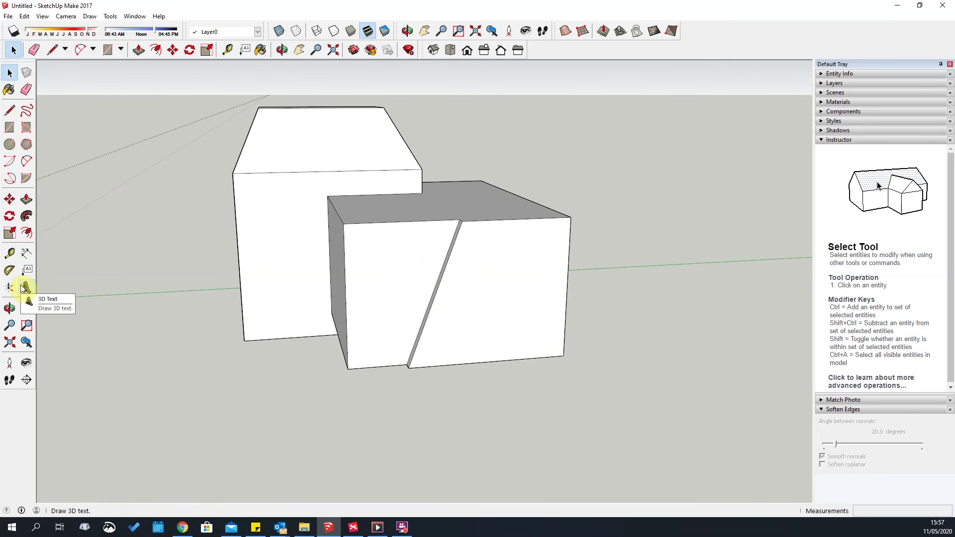
{"action": "middle_click_drag", "start_coordinate": [399, 255], "coordinate": [278, 289]}
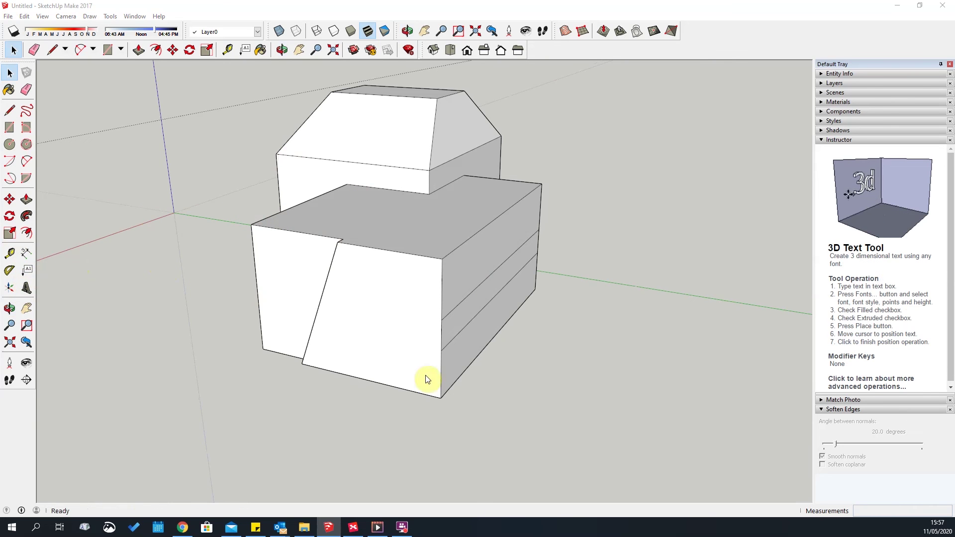
{"action": "middle_click_drag", "start_coordinate": [284, 341], "coordinate": [408, 329]}
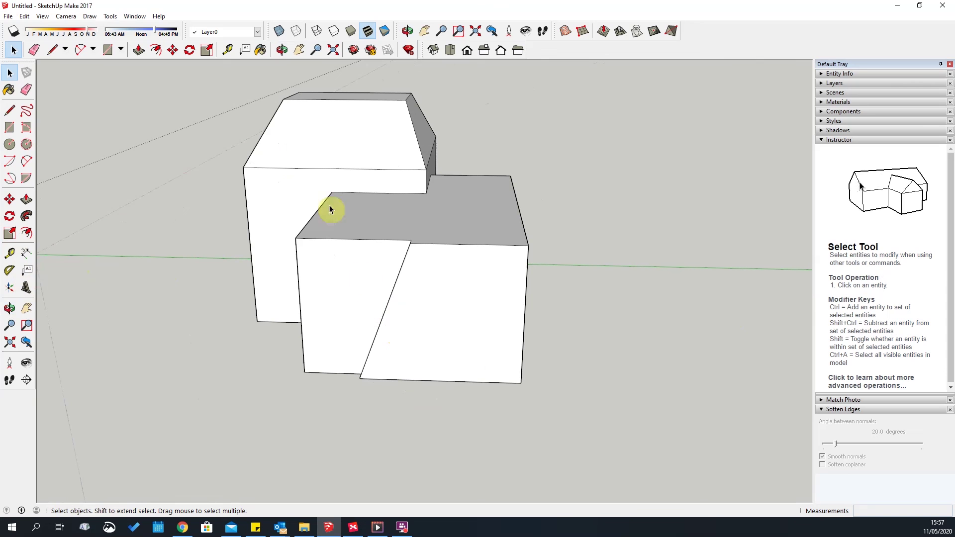
{"action": "left_click", "coordinate": [109, 17]}
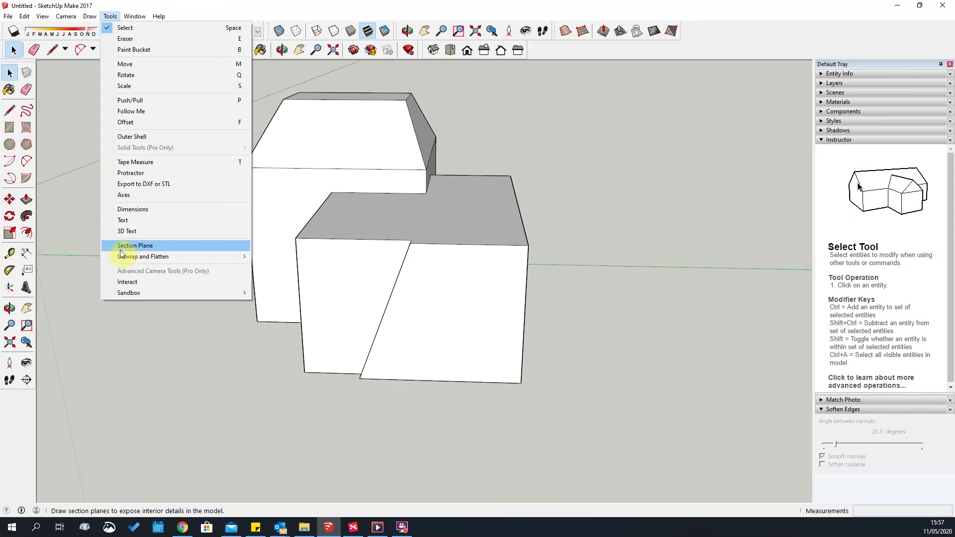
{"action": "left_click", "coordinate": [138, 246]}
{"action": "middle_click_drag", "start_coordinate": [413, 241], "coordinate": [490, 277]}
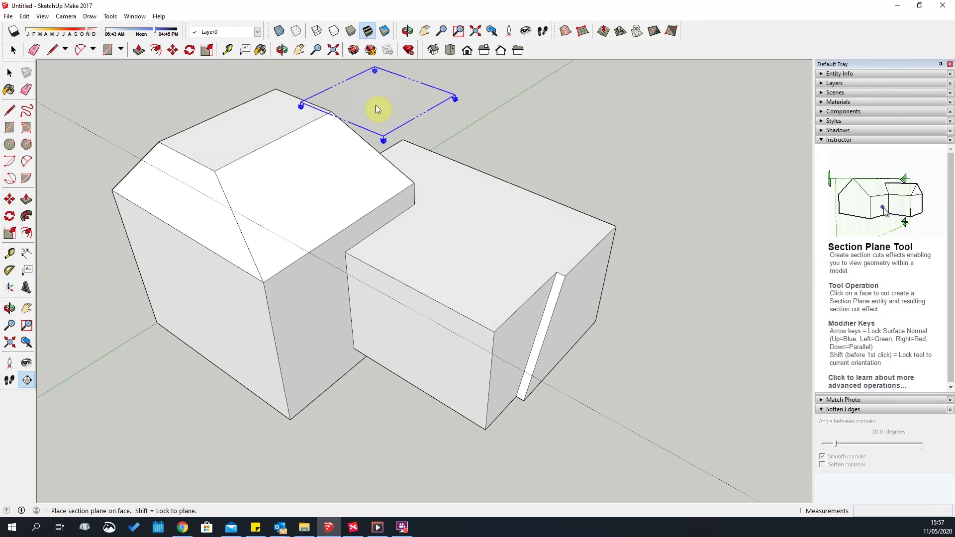
{"action": "scroll", "coordinate": [375, 105], "scroll_direction": "down", "scroll_amount": 1}
{"action": "key", "text": "space"}
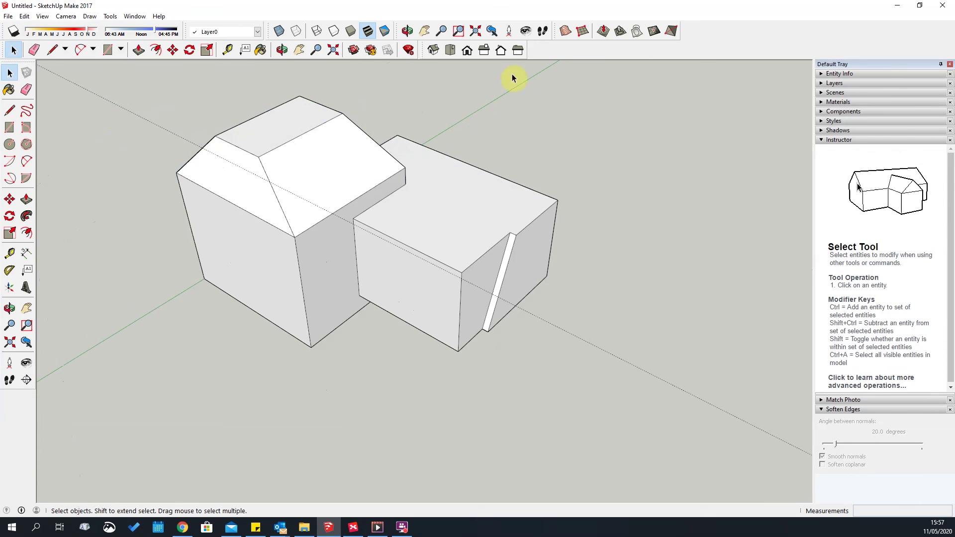
Hide the Shadows toolbar and show it again.
{"action": "right_click", "coordinate": [583, 55]}
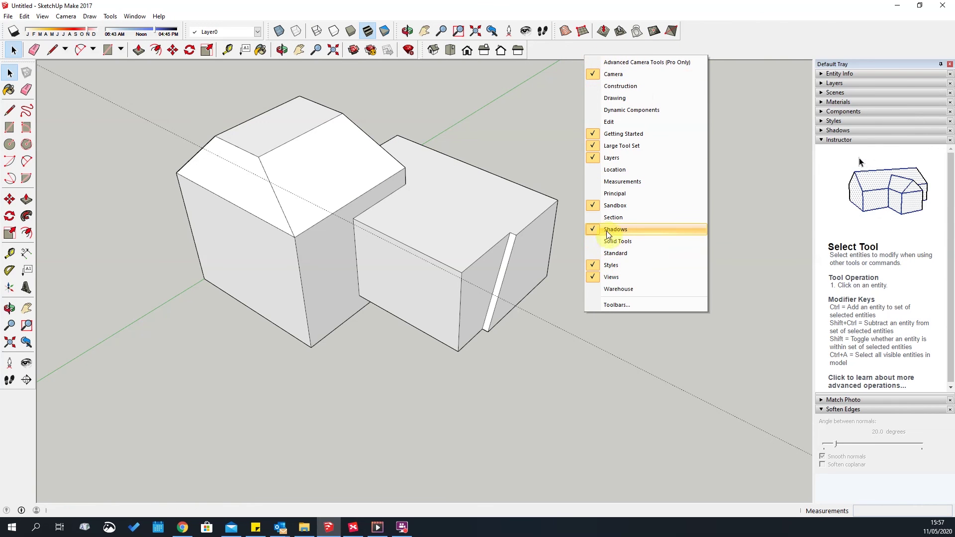
{"action": "left_click", "coordinate": [594, 230]}
{"action": "right_click", "coordinate": [549, 50]}
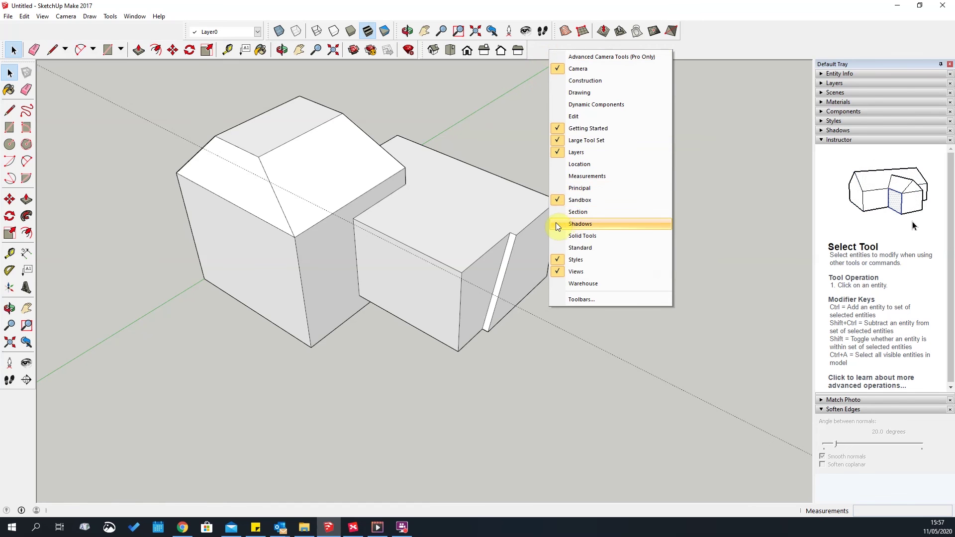
{"action": "left_click", "coordinate": [557, 223]}
Show the Section toolbar and dock it in the toolbar row next to the Views tools.
{"action": "right_click", "coordinate": [561, 47]}
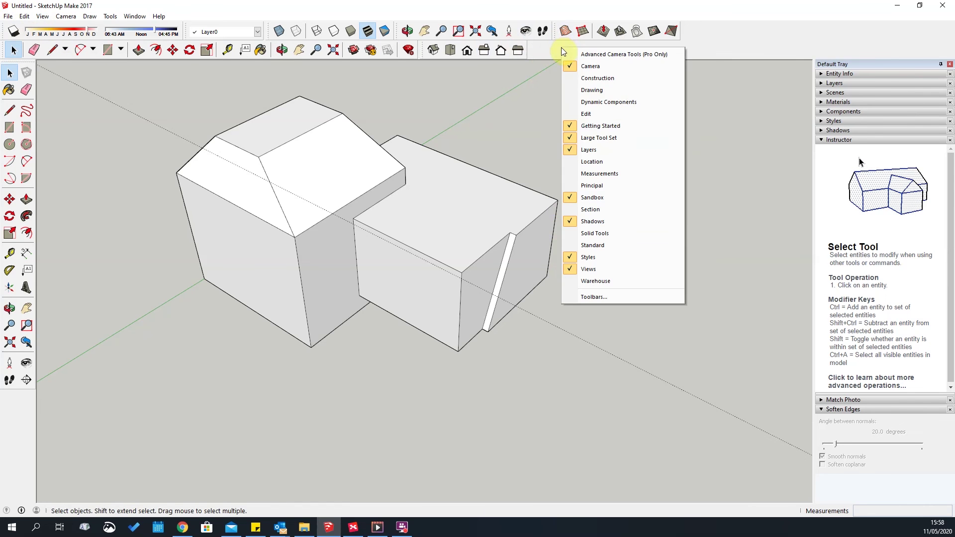
{"action": "left_click", "coordinate": [570, 212]}
{"action": "left_click_drag", "start_coordinate": [544, 119], "coordinate": [543, 45]}
Place a section plane on the lower box's end face, the one with the slanted groove.
{"action": "left_click", "coordinate": [114, 17]}
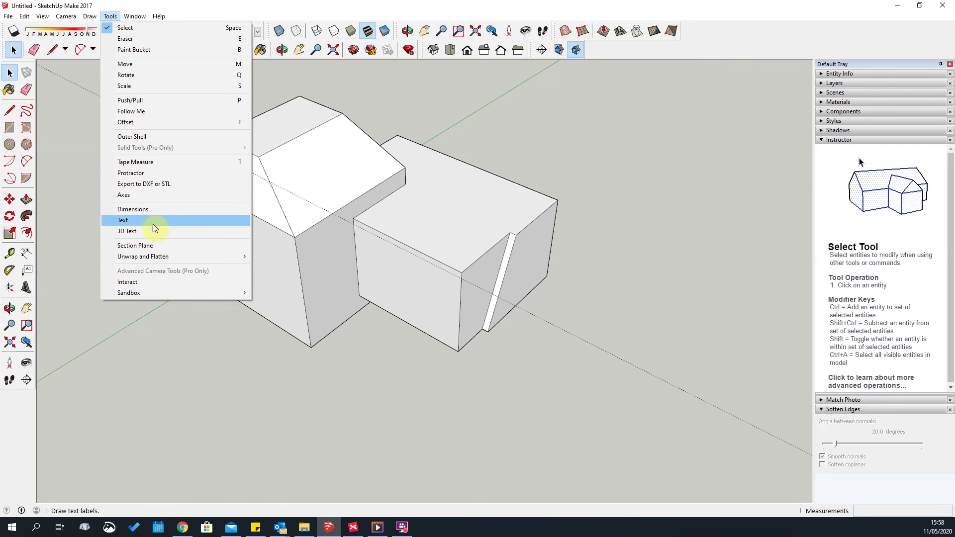
{"action": "left_click", "coordinate": [144, 249]}
{"action": "middle_click_drag", "start_coordinate": [515, 275], "coordinate": [437, 233]}
{"action": "scroll", "coordinate": [437, 232], "scroll_direction": "up", "scroll_amount": 2}
{"action": "middle_click_drag", "start_coordinate": [529, 314], "coordinate": [490, 219]}
{"action": "scroll", "coordinate": [542, 258], "scroll_direction": "down", "scroll_amount": 2}
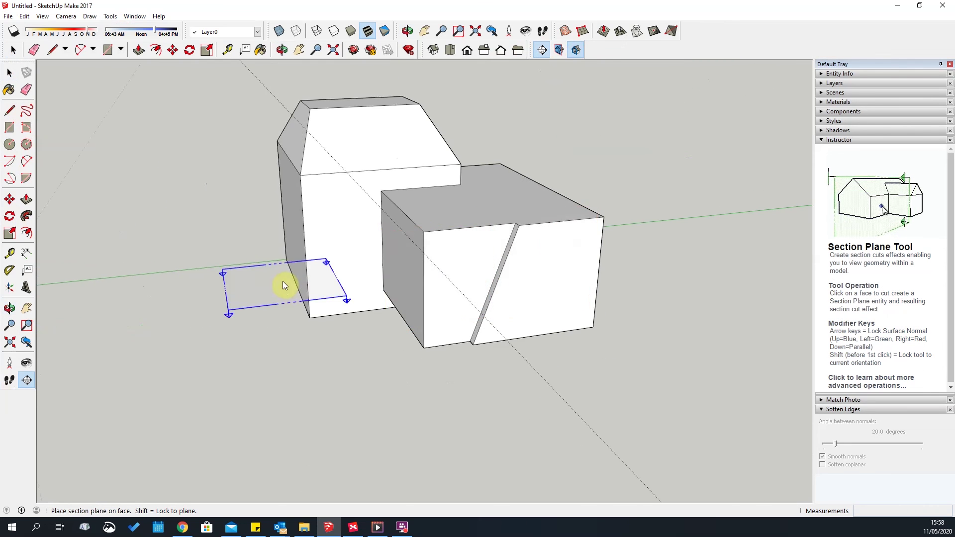
{"action": "middle_click_drag", "start_coordinate": [282, 282], "coordinate": [312, 229]}
{"action": "scroll", "coordinate": [312, 229], "scroll_direction": "up", "scroll_amount": 2}
{"action": "scroll", "coordinate": [306, 242], "scroll_direction": "down", "scroll_amount": 2}
{"action": "scroll", "coordinate": [374, 255], "scroll_direction": "up", "scroll_amount": 2}
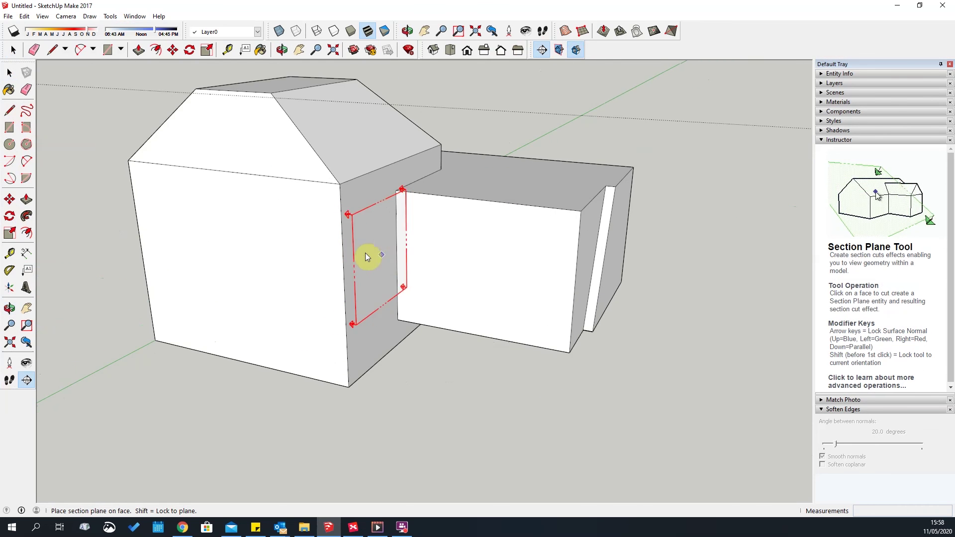
{"action": "middle_click_drag", "start_coordinate": [204, 265], "coordinate": [400, 291]}
{"action": "middle_click_drag", "start_coordinate": [599, 298], "coordinate": [520, 234]}
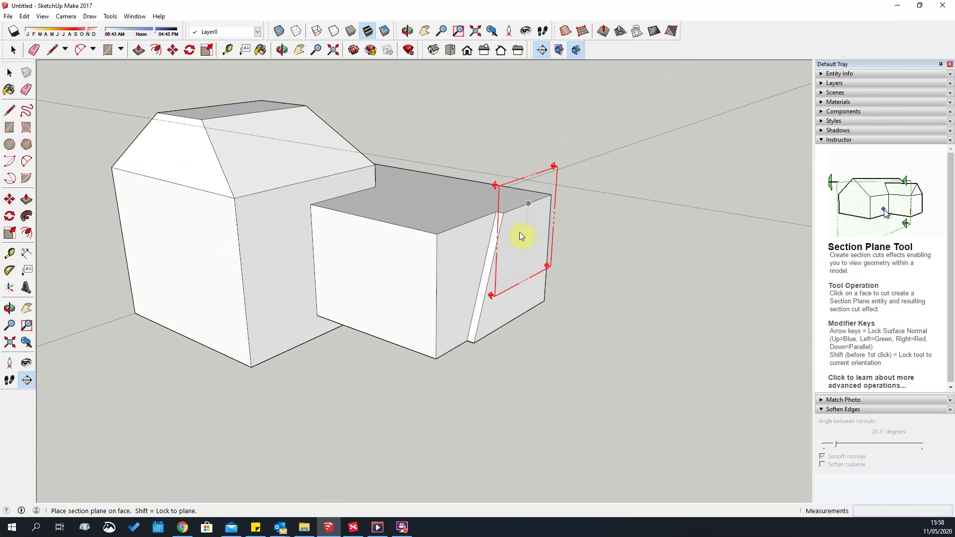
{"action": "left_click", "coordinate": [540, 268]}
Move the section plane inward from the end face until it cuts through both blocks, and clear the selection.
{"action": "middle_click_drag", "start_coordinate": [595, 356], "coordinate": [572, 368]}
{"action": "left_click", "coordinate": [448, 420]}
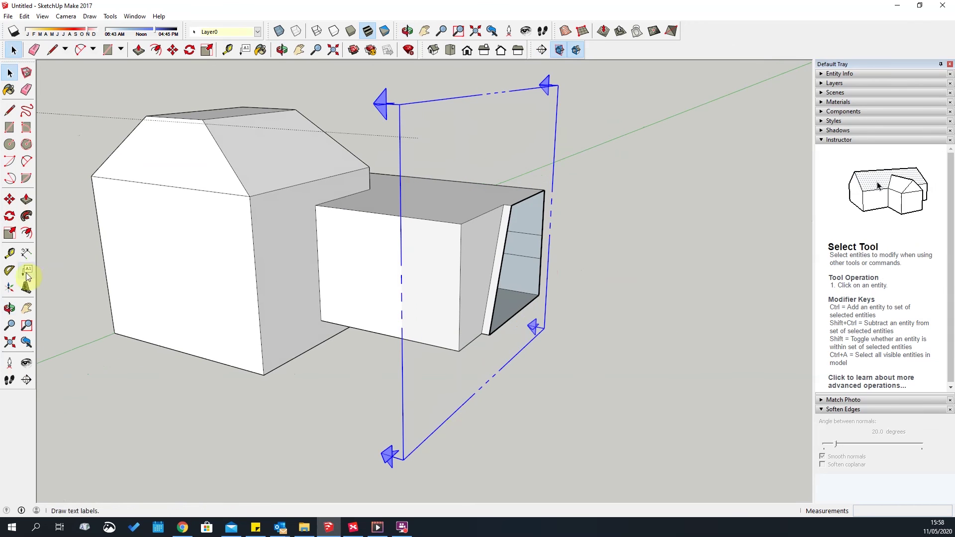
{"action": "left_click", "coordinate": [9, 199]}
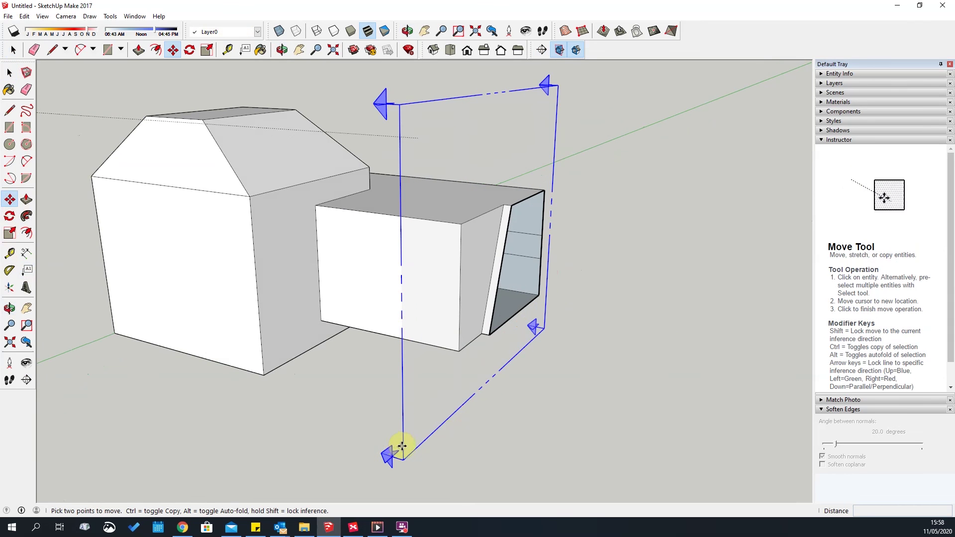
{"action": "left_click", "coordinate": [402, 446]}
{"action": "left_click", "coordinate": [194, 416]}
{"action": "middle_click_drag", "start_coordinate": [529, 337], "coordinate": [282, 214]}
{"action": "left_click_drag", "start_coordinate": [218, 352], "coordinate": [499, 248]}
{"action": "middle_click_drag", "start_coordinate": [295, 195], "coordinate": [400, 377]}
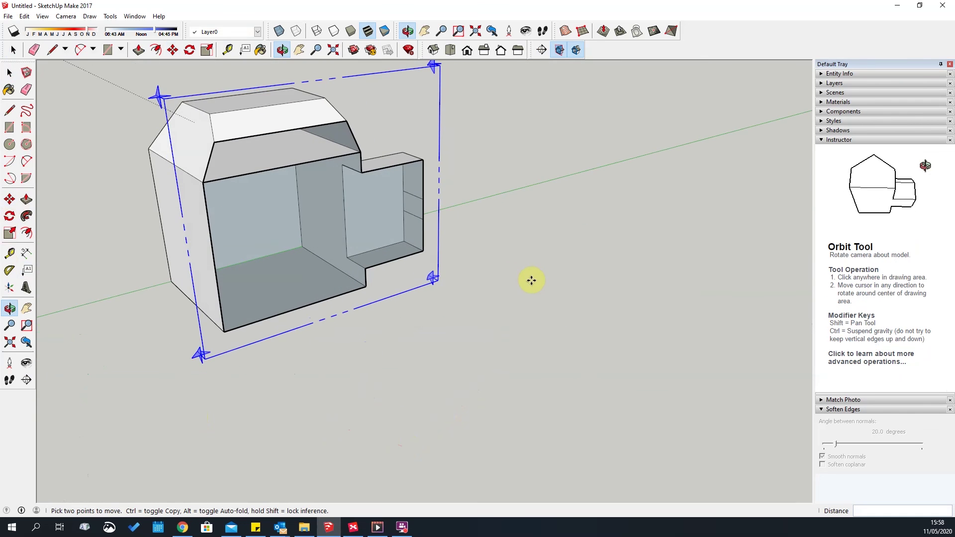
{"action": "scroll", "coordinate": [530, 280], "scroll_direction": "down", "scroll_amount": 2}
{"action": "key", "text": "space"}
{"action": "left_click", "coordinate": [525, 346]}
Toggle the section cuts off and on, and do the same with the section plane display.
{"action": "middle_click_drag", "start_coordinate": [325, 267], "coordinate": [403, 264]}
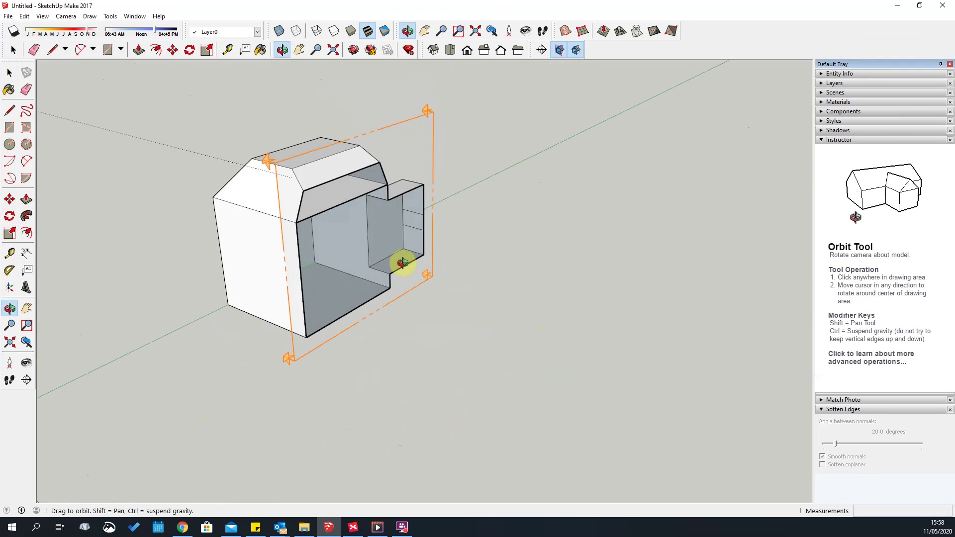
{"action": "scroll", "coordinate": [368, 104], "scroll_direction": "up", "scroll_amount": 4}
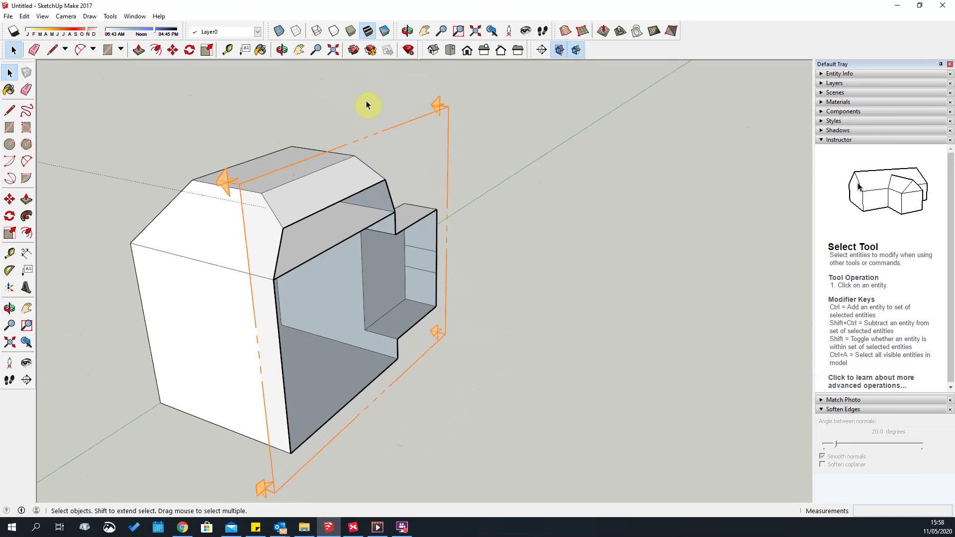
{"action": "left_click", "coordinate": [577, 51]}
{"action": "left_click", "coordinate": [577, 51]}
{"action": "left_click", "coordinate": [559, 50]}
{"action": "left_click", "coordinate": [559, 51]}
Place a second section plane on the tall block's outer side wall, perpendicular to the first plane.
{"action": "left_click", "coordinate": [541, 51]}
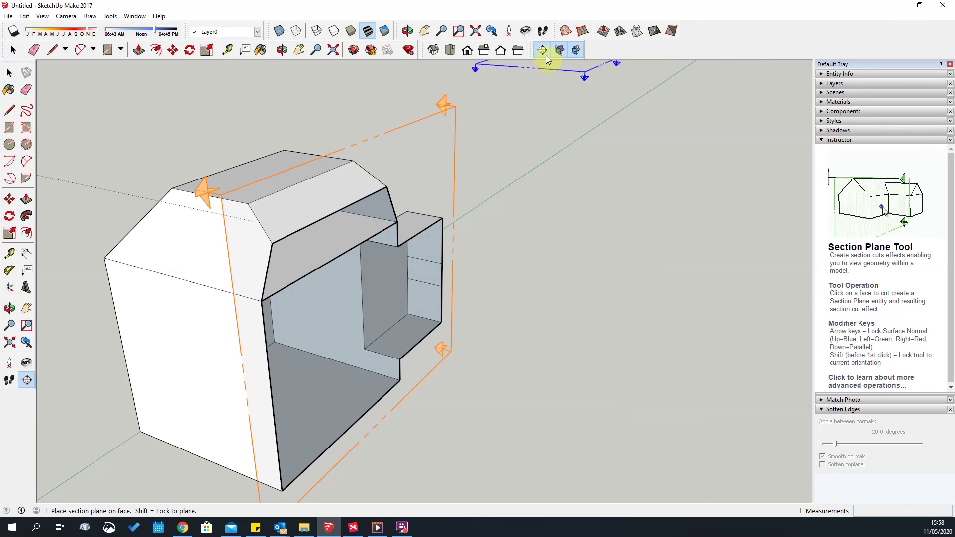
{"action": "left_click", "coordinate": [269, 384]}
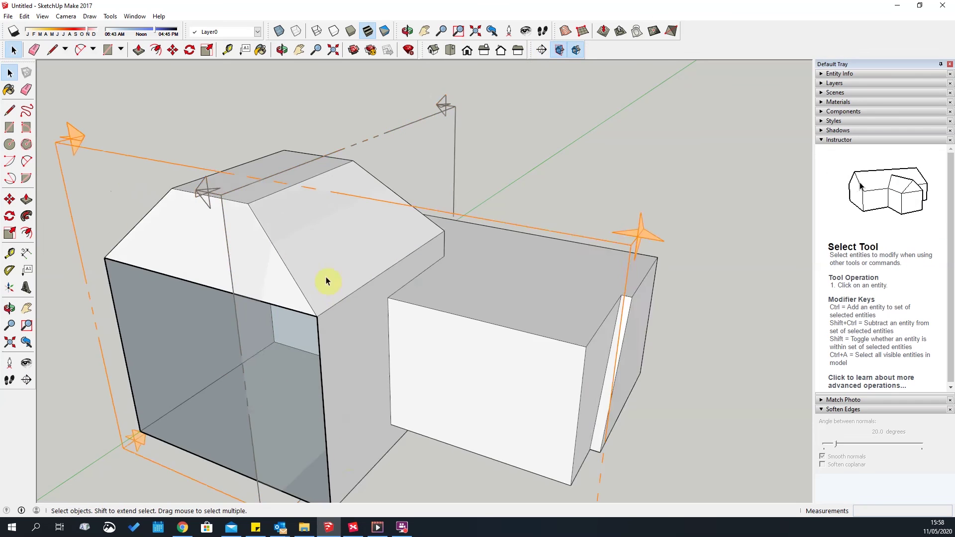
{"action": "scroll", "coordinate": [326, 281], "scroll_direction": "down", "scroll_amount": 2}
{"action": "middle_click_drag", "start_coordinate": [517, 255], "coordinate": [542, 233]}
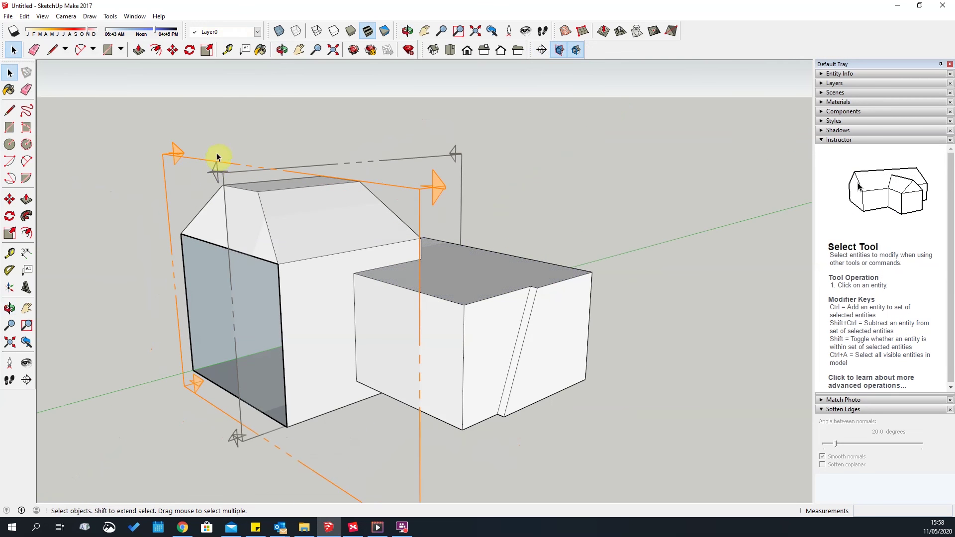
Move the second section plane inward so it slices through the tall block and the lower box, and deselect it.
{"action": "left_click", "coordinate": [185, 160]}
{"action": "key", "text": "m"}
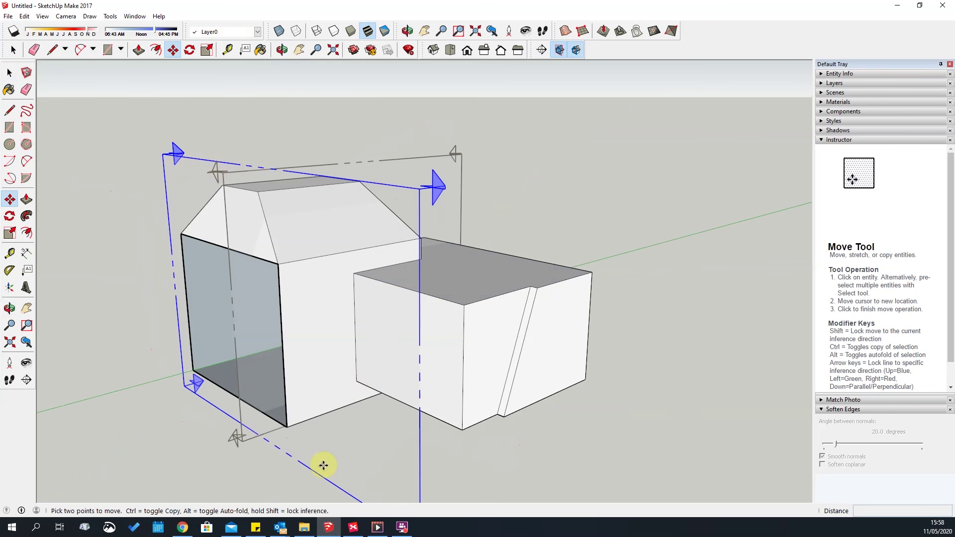
{"action": "left_click", "coordinate": [323, 466]}
{"action": "left_click", "coordinate": [408, 426]}
{"action": "key", "text": "space"}
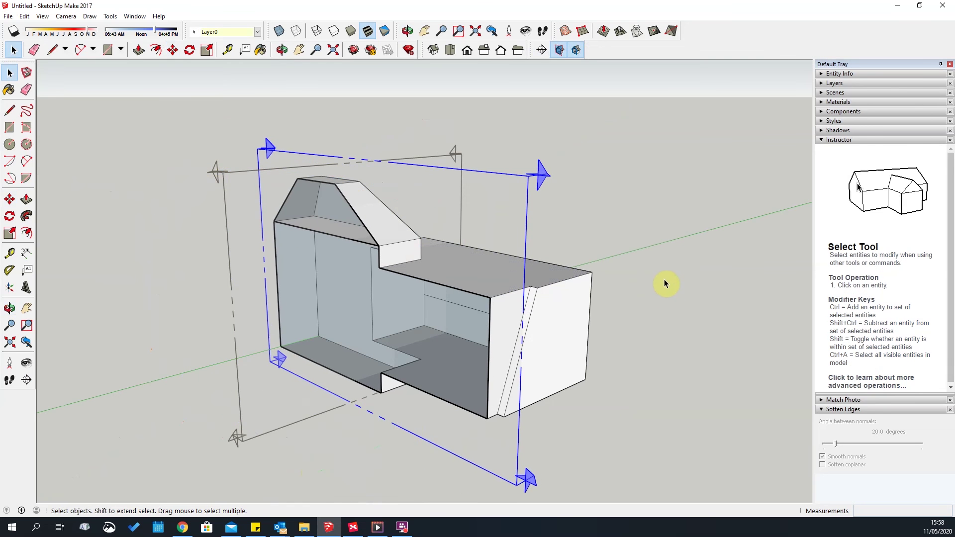
{"action": "left_click", "coordinate": [664, 283]}
Switch the active cut to the first section plane and back to the second one.
{"action": "scroll", "coordinate": [448, 142], "scroll_direction": "down", "scroll_amount": 2}
{"action": "middle_click_drag", "start_coordinate": [426, 283], "coordinate": [717, 342]}
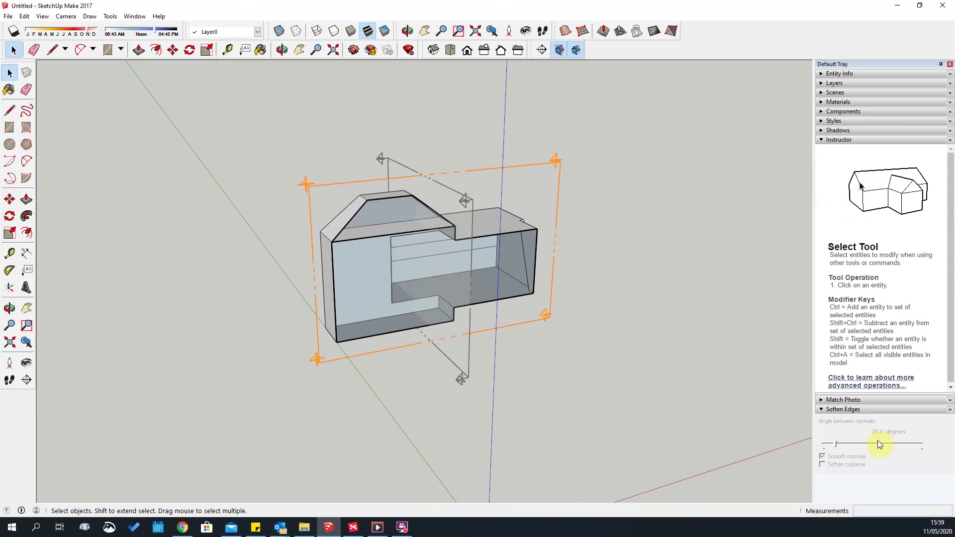
{"action": "middle_click_drag", "start_coordinate": [460, 312], "coordinate": [406, 260]}
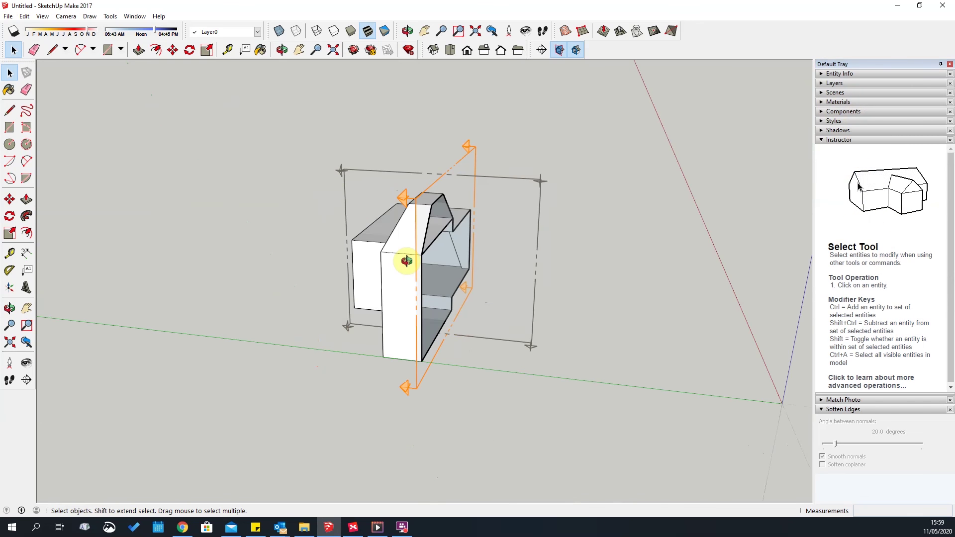
{"action": "left_click", "coordinate": [541, 192]}
{"action": "middle_click_drag", "start_coordinate": [541, 192], "coordinate": [153, 265]}
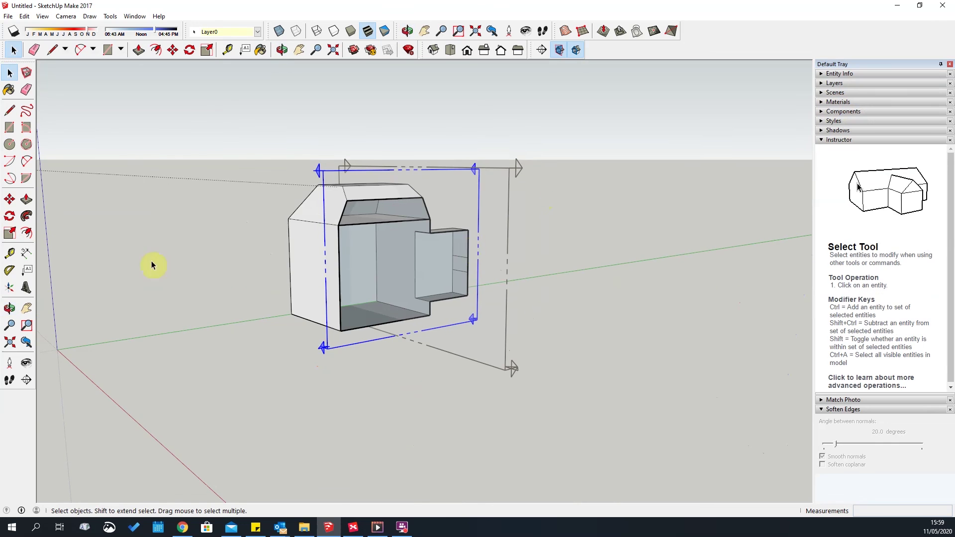
{"action": "double_click", "coordinate": [506, 244]}
{"action": "left_click", "coordinate": [658, 291]}
{"action": "middle_click_drag", "start_coordinate": [658, 291], "coordinate": [586, 296]}
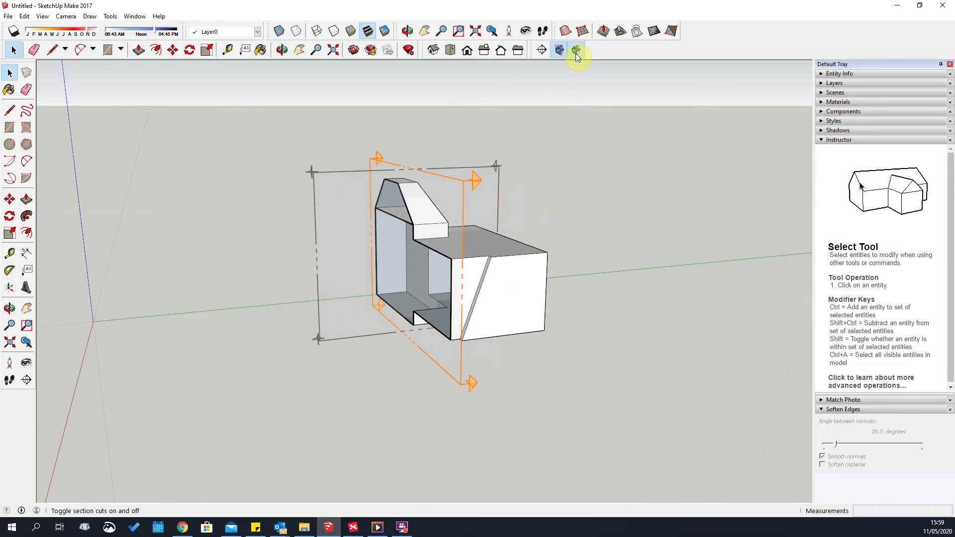
Turn the section cuts and the section plane display off and back on to compare the model with and without them.
{"action": "left_click", "coordinate": [576, 53]}
{"action": "left_click", "coordinate": [558, 51]}
{"action": "left_click", "coordinate": [559, 50]}
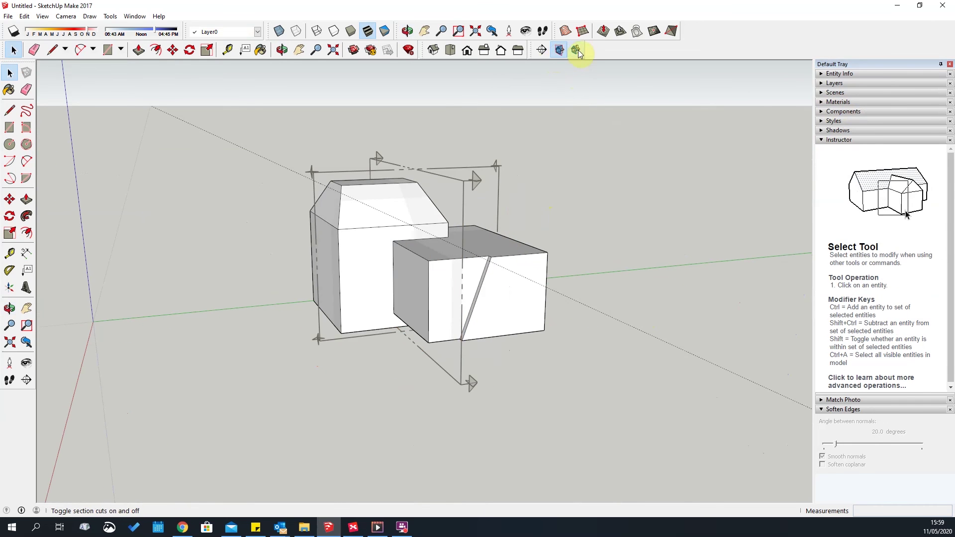
{"action": "left_click", "coordinate": [578, 49]}
{"action": "left_click", "coordinate": [563, 53]}
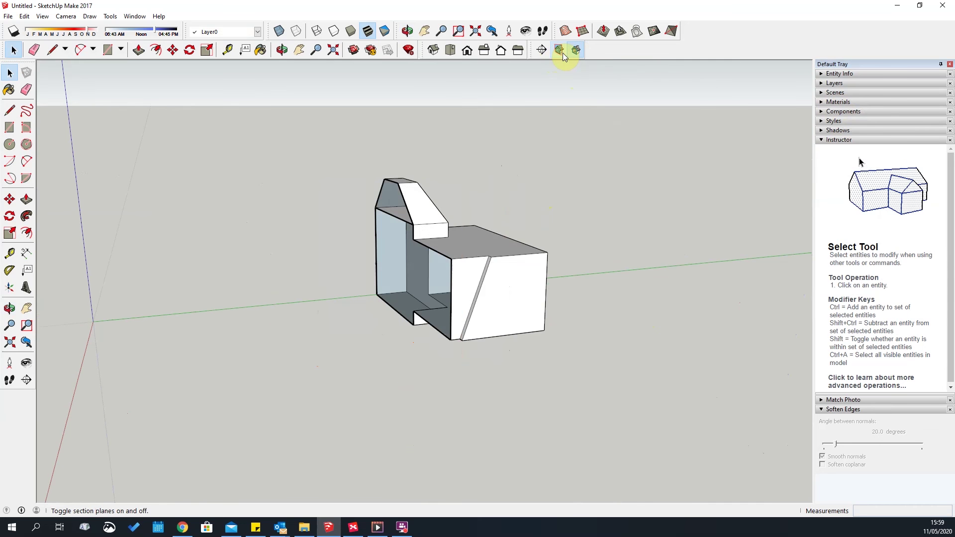
{"action": "left_click", "coordinate": [562, 53]}
{"action": "key", "text": "o"}
{"action": "left_click_drag", "start_coordinate": [121, 213], "coordinate": [114, 151]}
{"action": "key", "text": "space"}
{"action": "scroll", "coordinate": [560, 292], "scroll_direction": "down", "scroll_amount": 2}
{"action": "middle_click_drag", "start_coordinate": [512, 293], "coordinate": [592, 147]}
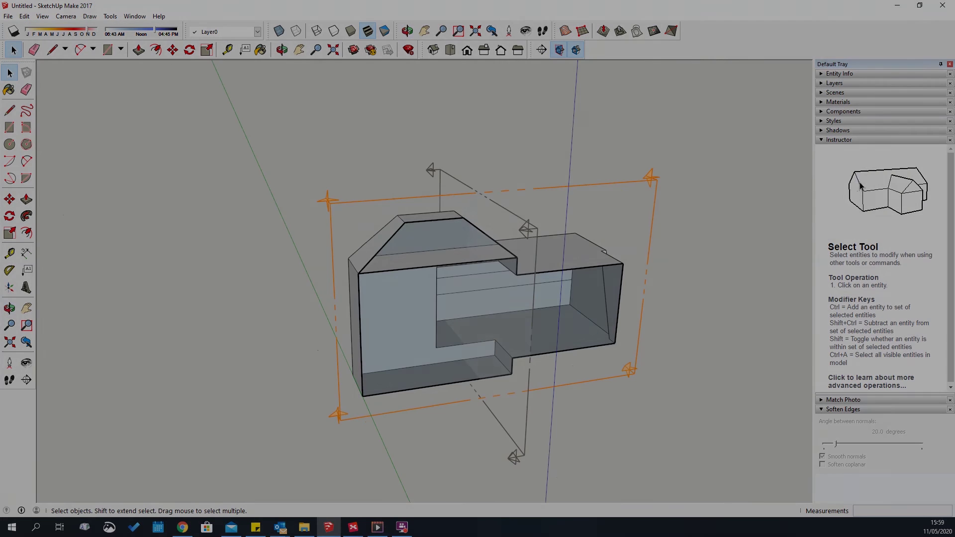